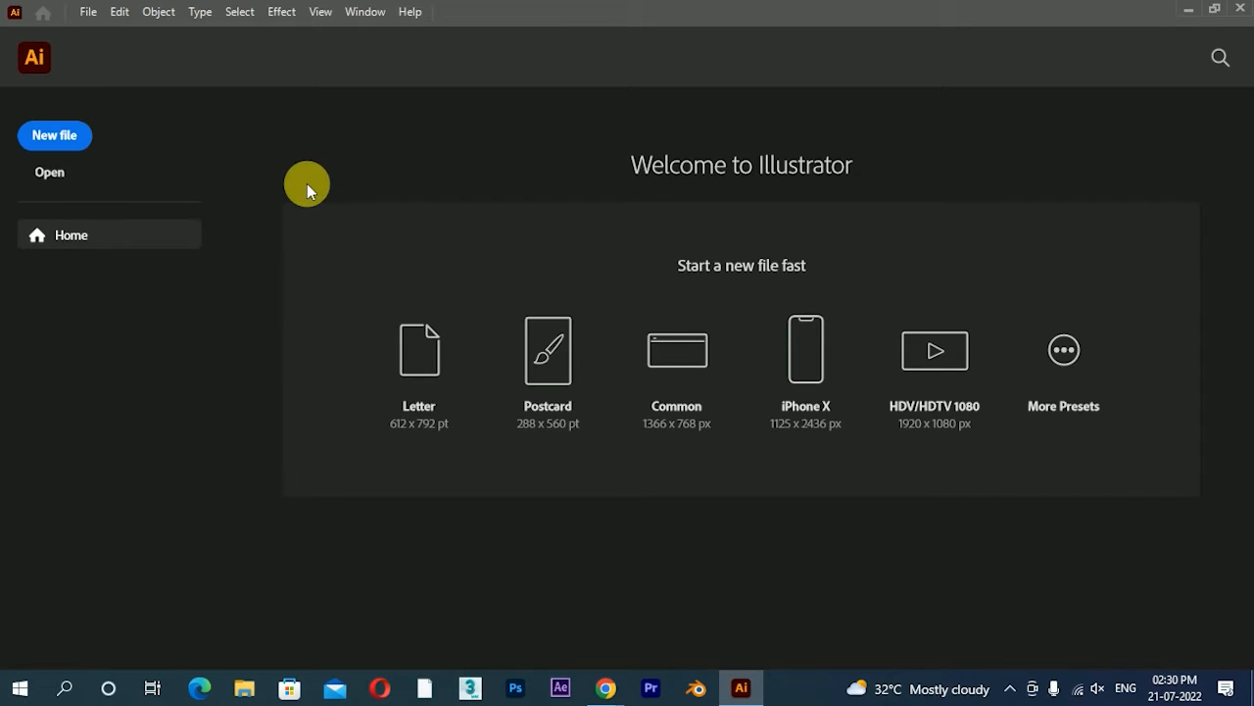
# In a new document, draw a tall ellipse about 75 px wide and 267 px high with a black fill and no stroke
pyautogui.click(51, 132)
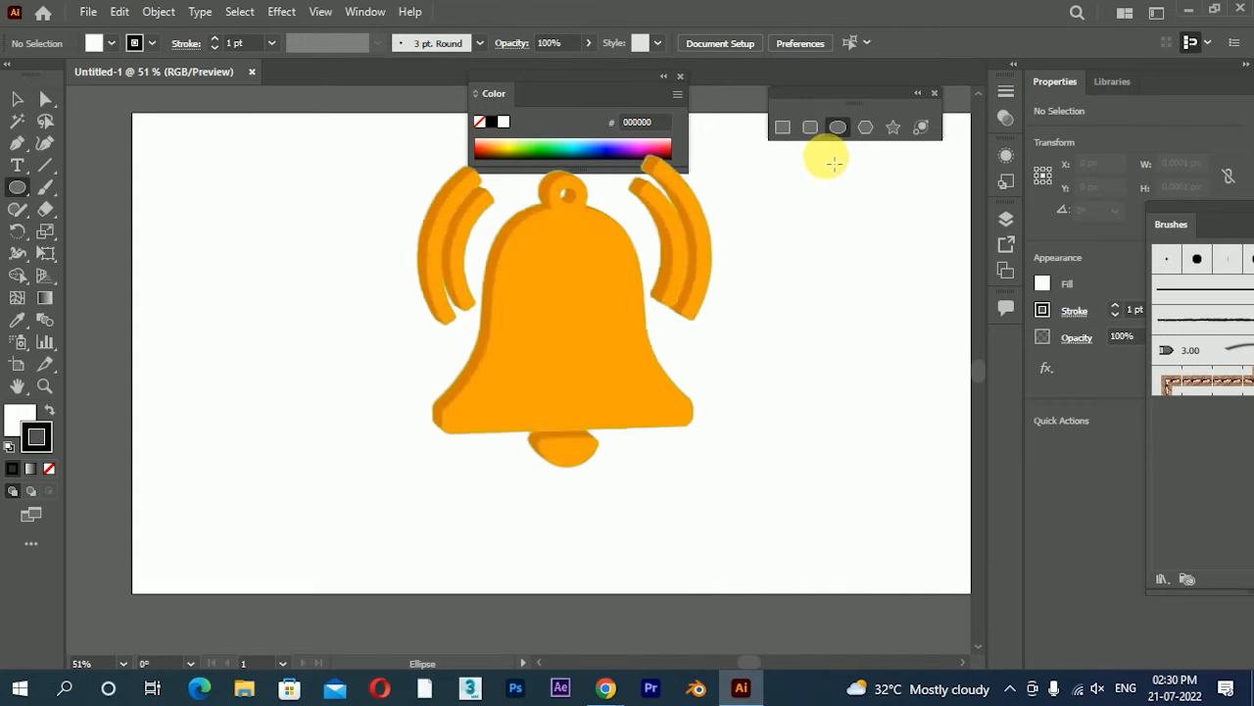
pyautogui.moveTo(304, 184); pyautogui.dragTo(357, 355)
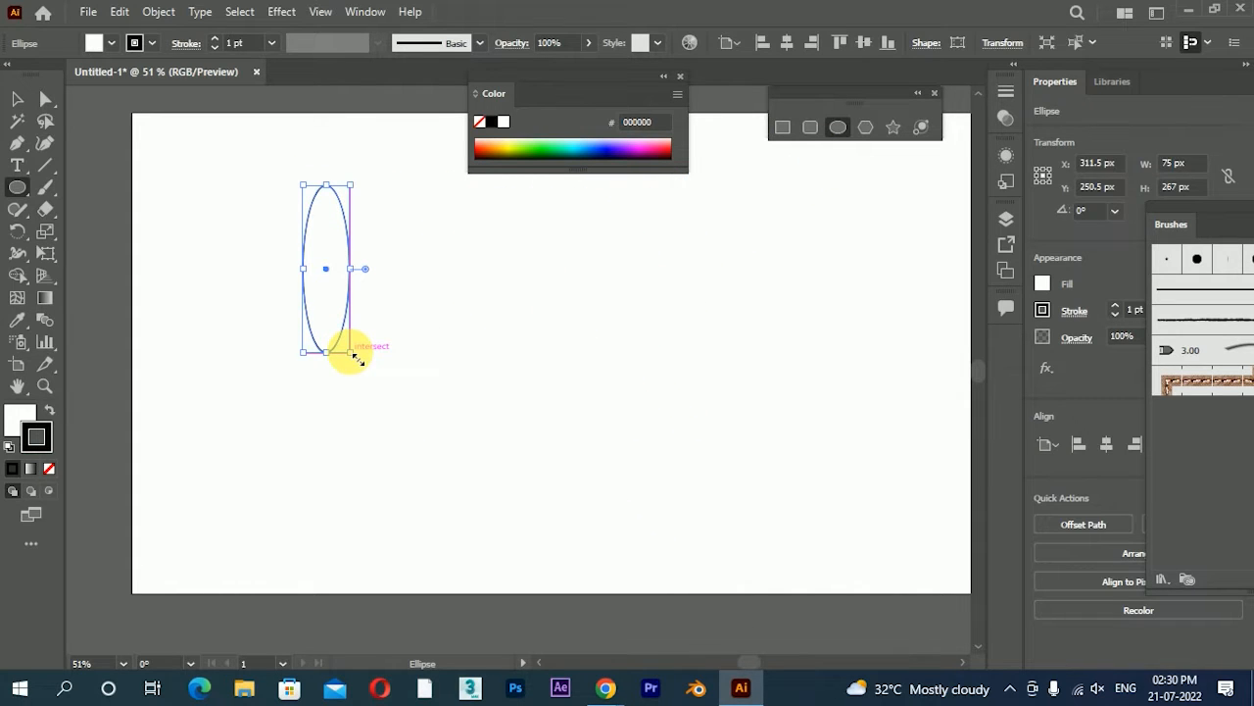
pyautogui.click(17, 99)
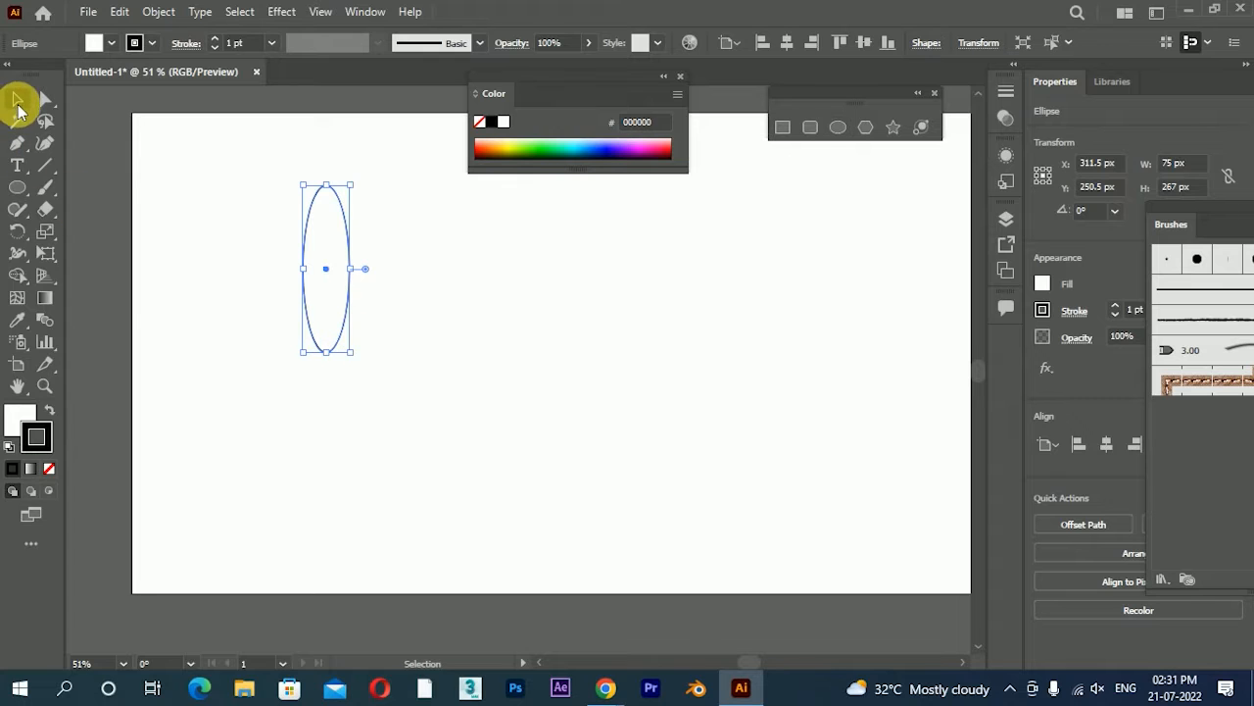
pyautogui.click(49, 470)
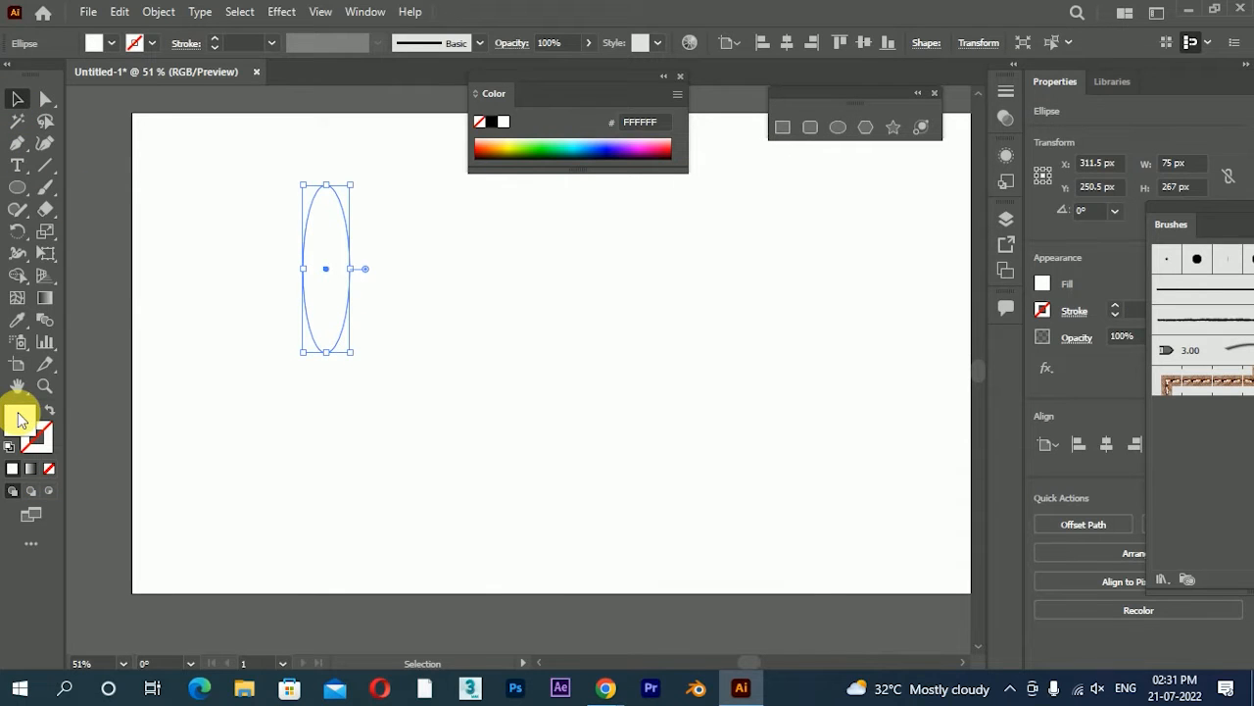
pyautogui.click(493, 120)
pyautogui.click(498, 347)
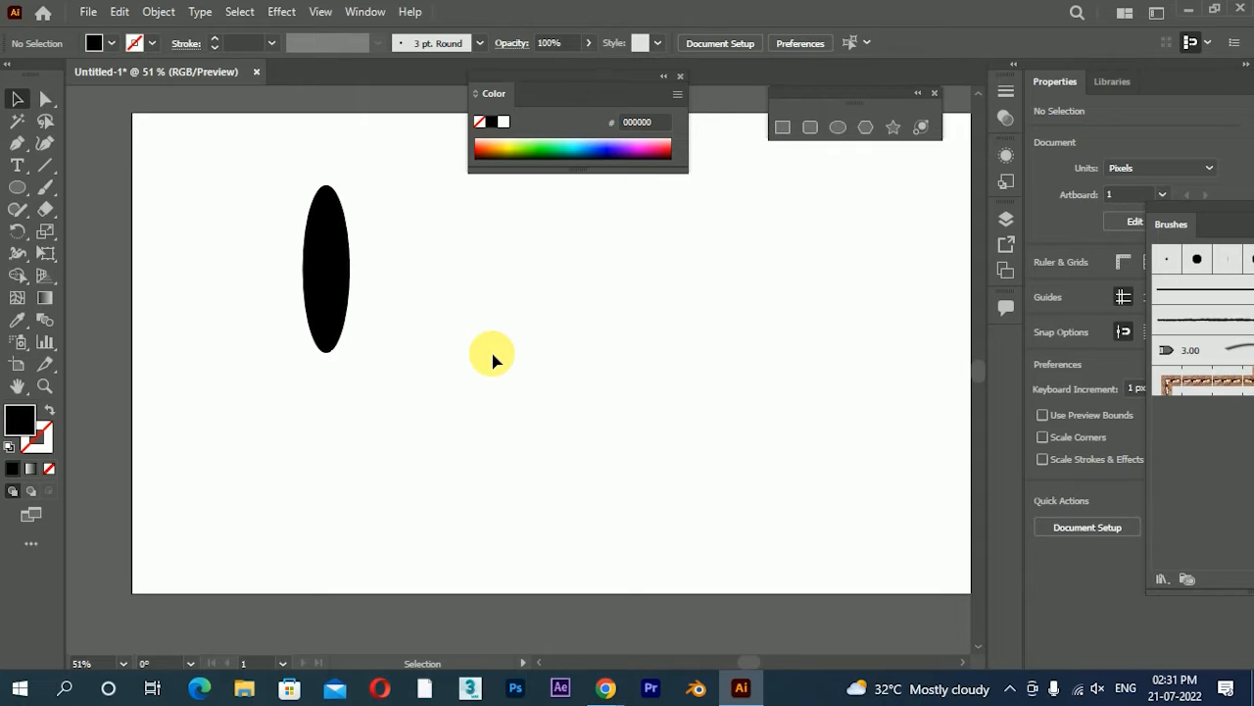
# Convert the ellipse's top and bottom anchor points into sharp corners with the Anchor Point tool
pyautogui.scroll(1, 246, 253)
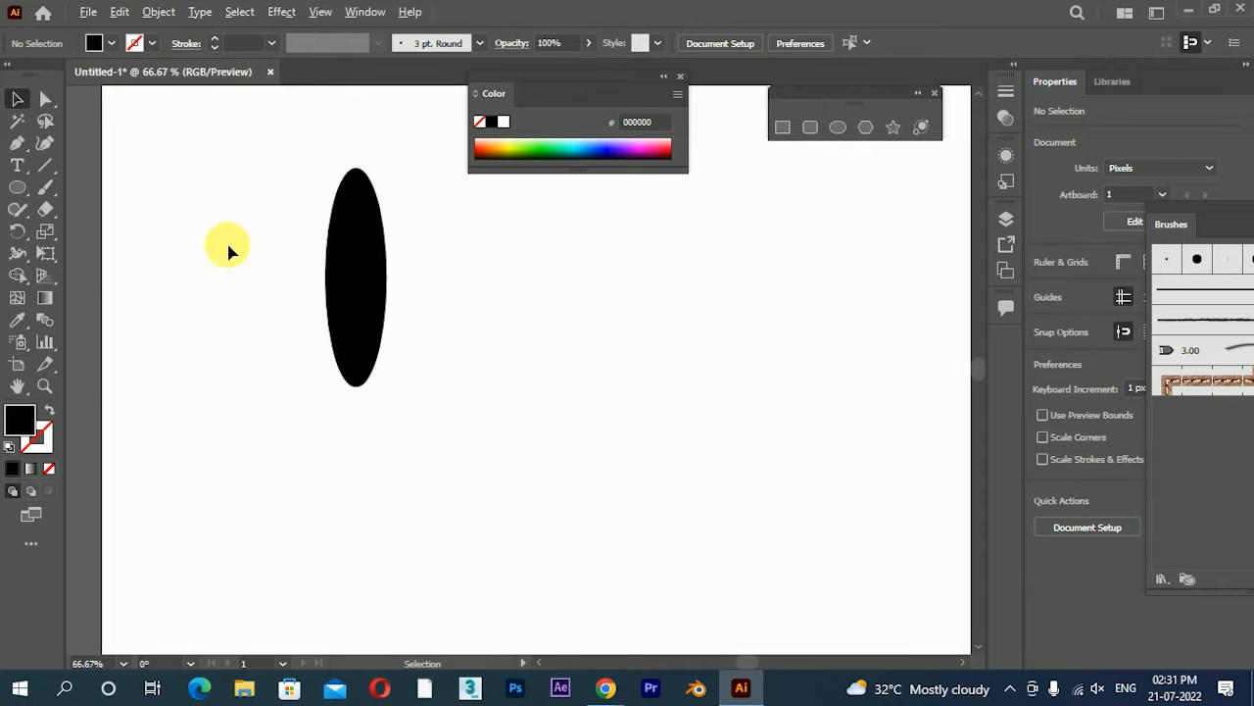
pyautogui.click(16, 187)
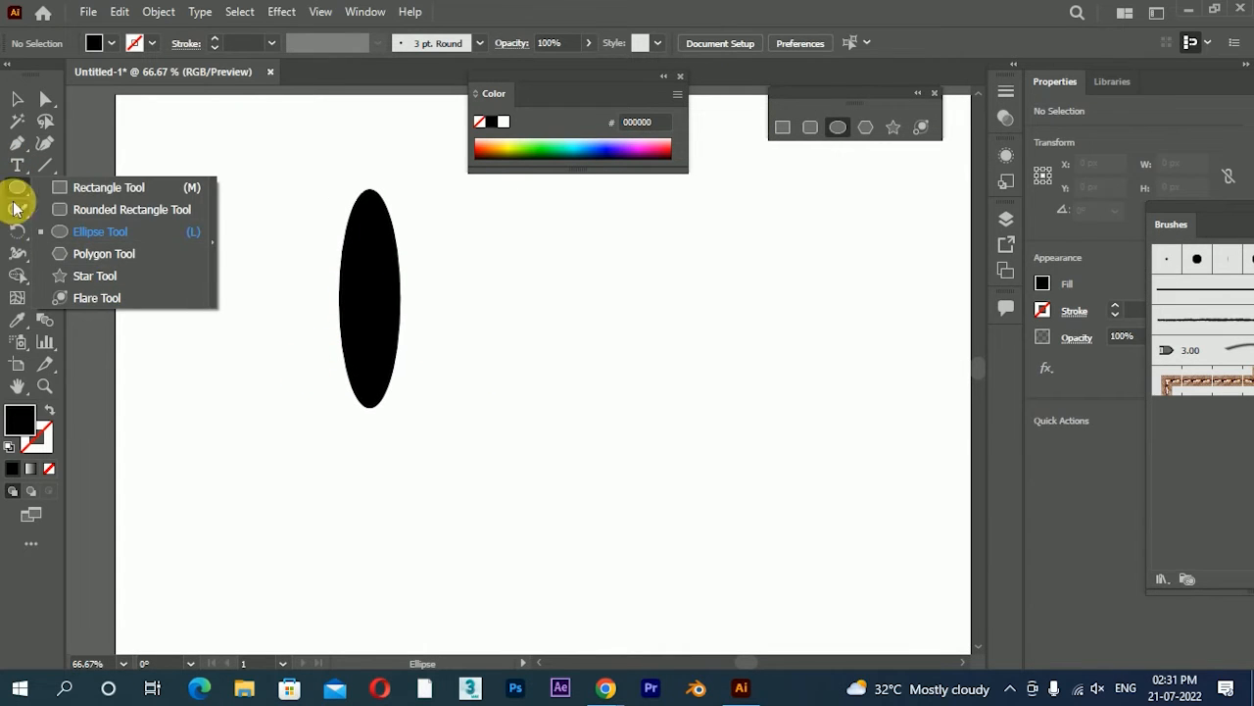
pyautogui.click(16, 142)
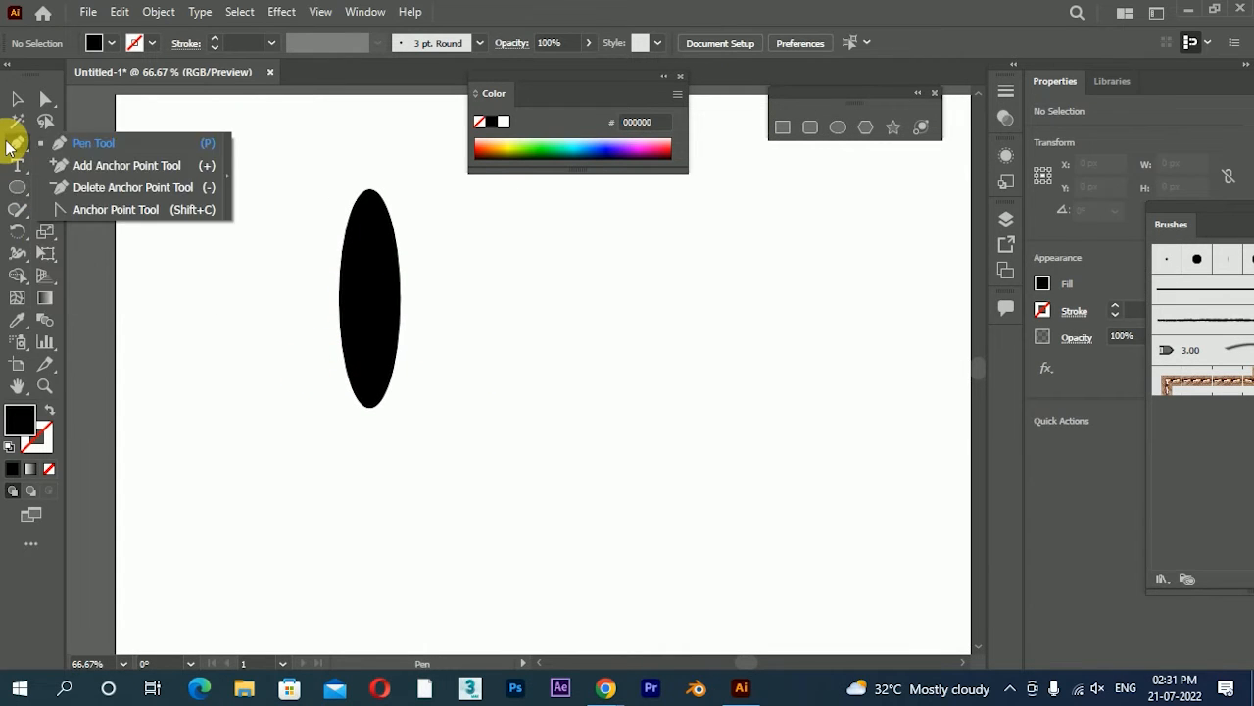
pyautogui.click(121, 211)
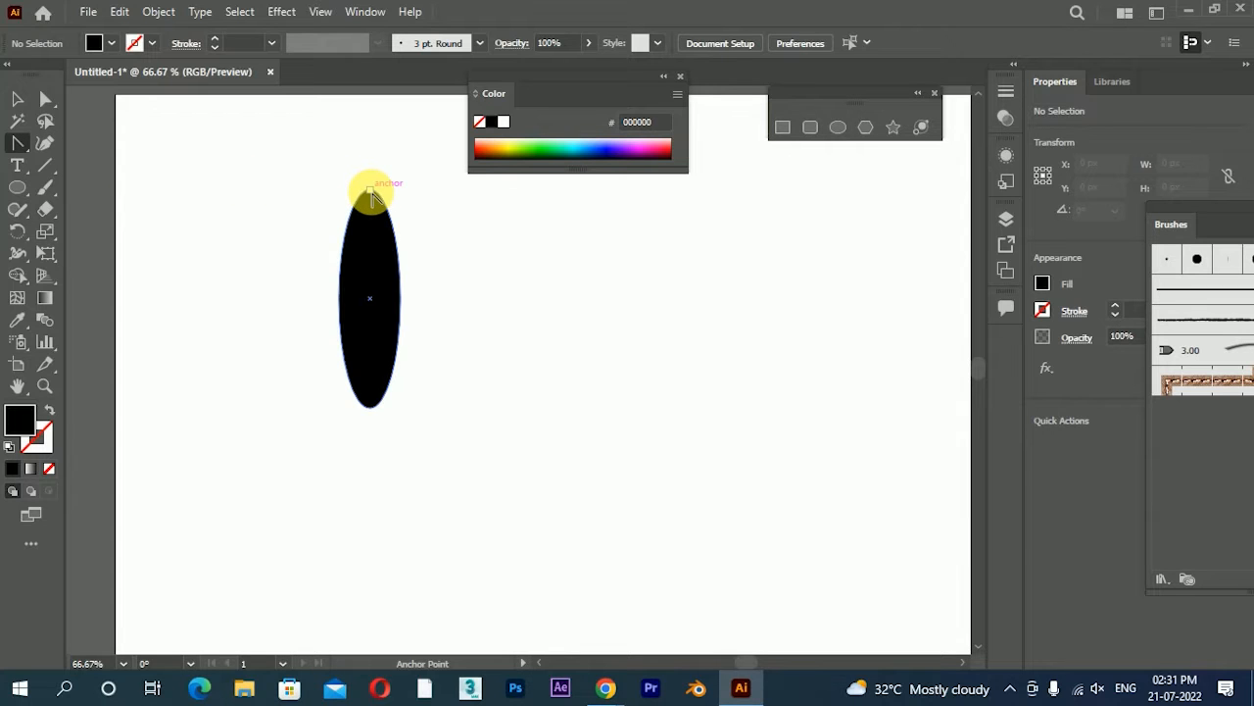
pyautogui.click(371, 191)
pyautogui.click(371, 406)
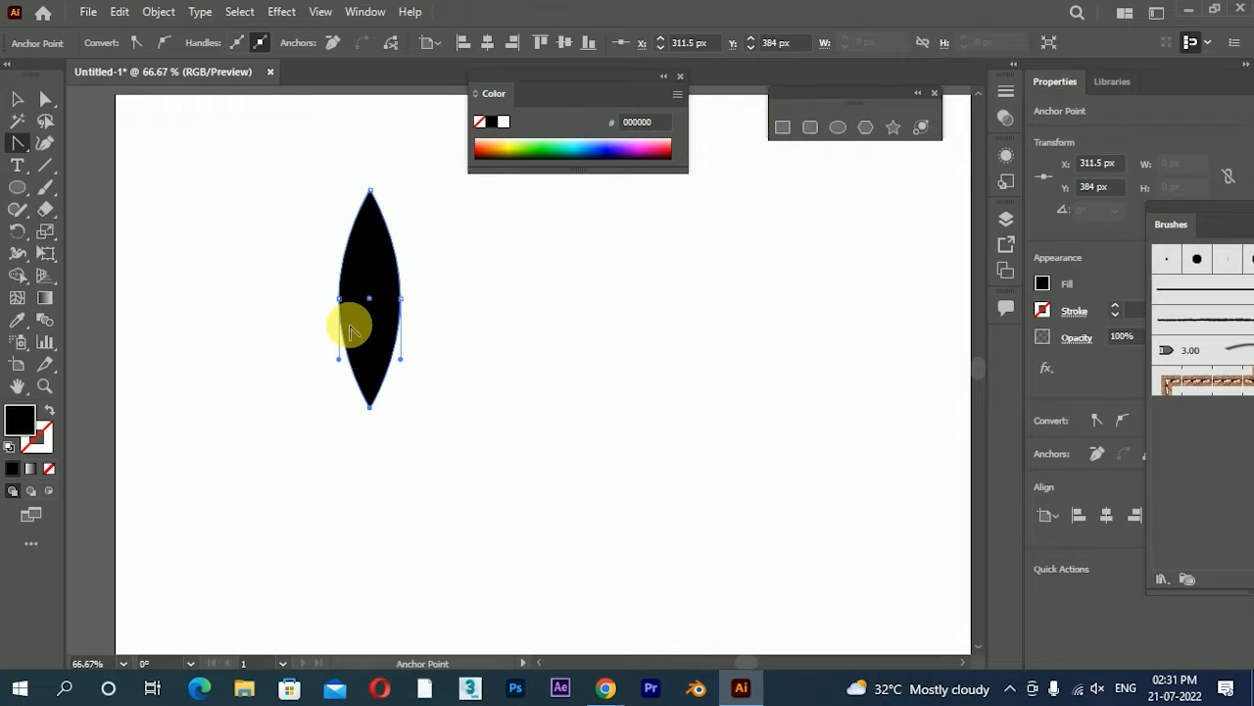
# Narrow the pointed shape to about 15 px wide and move it to the upper right area of the artboard
pyautogui.click(18, 99)
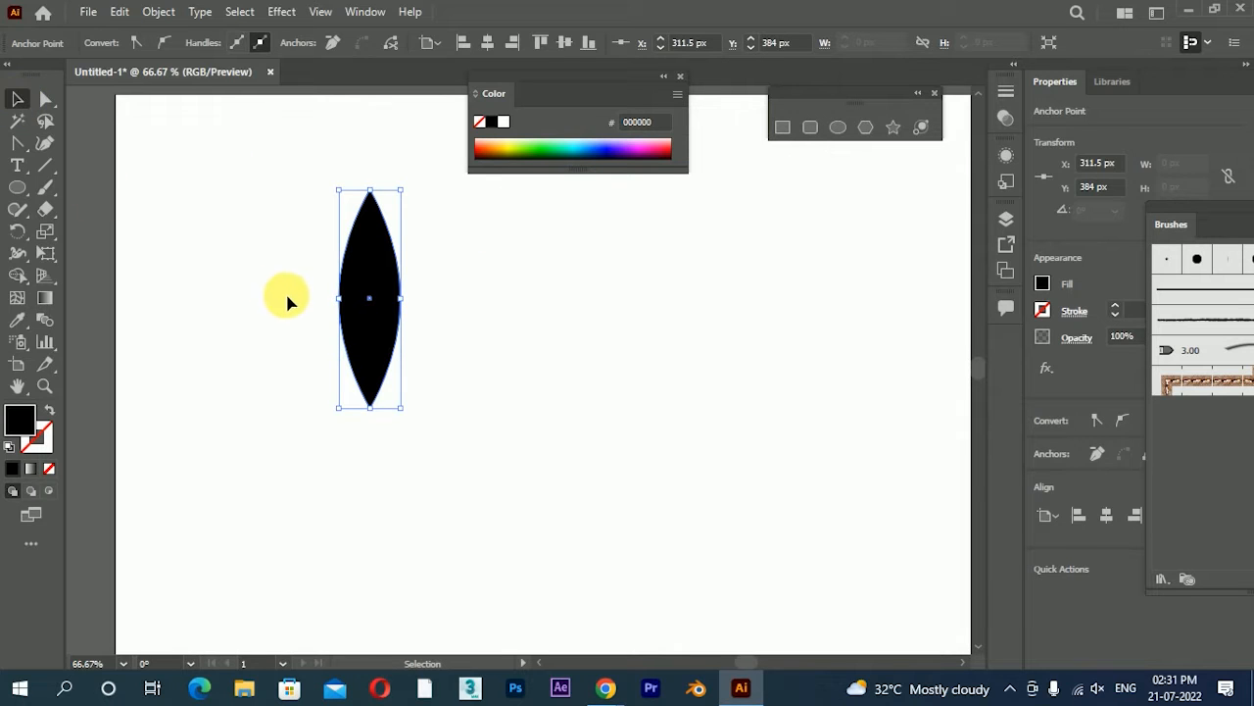
pyautogui.moveTo(353, 311)
pyautogui.mouseDown()
pyautogui.moveTo(366, 297)
pyautogui.moveTo(383, 308)
pyautogui.moveTo(370, 307)
pyautogui.mouseUp()
pyautogui.click(468, 323)
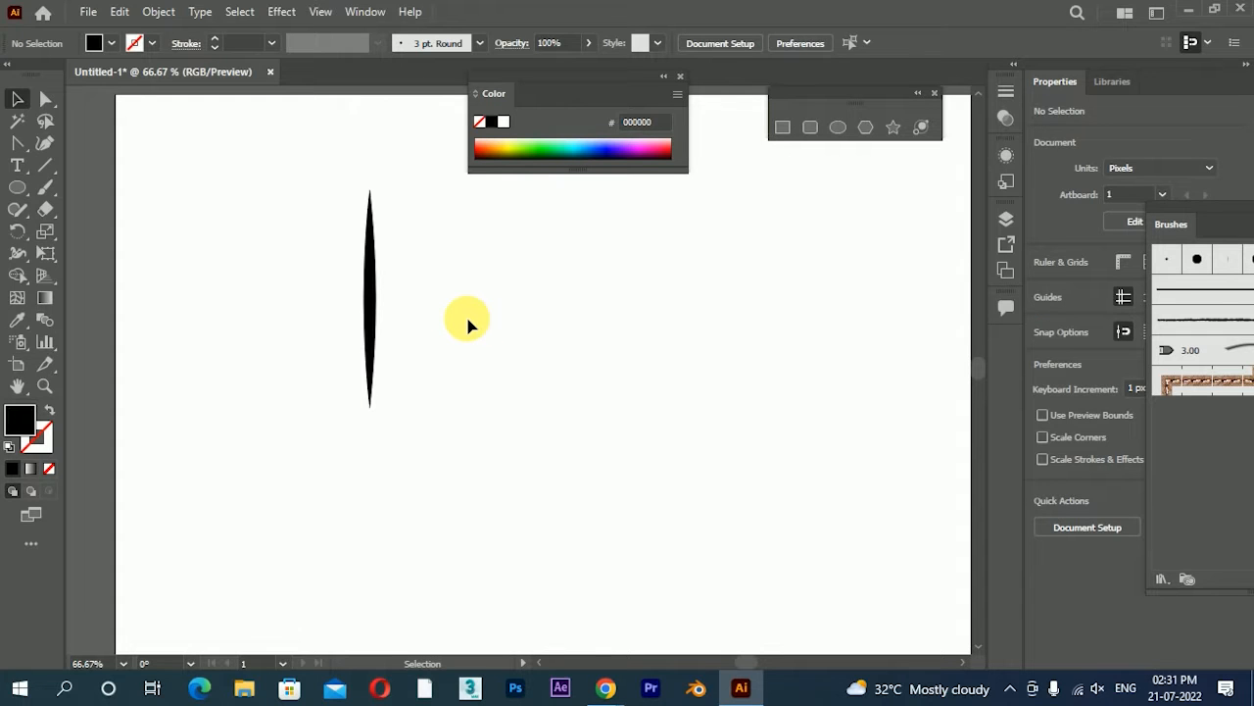
pyautogui.moveTo(484, 323); pyautogui.dragTo(502, 381)
pyautogui.moveTo(419, 271); pyautogui.dragTo(285, 433)
pyautogui.moveTo(392, 382); pyautogui.dragTo(812, 323)
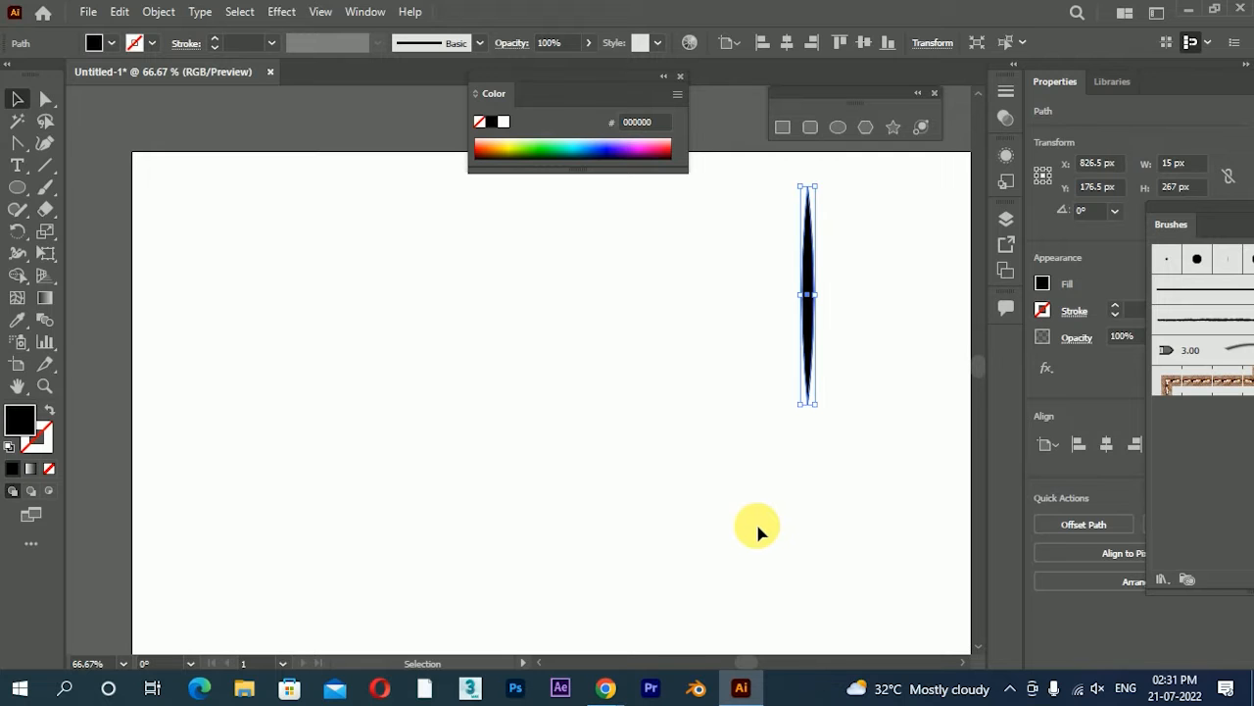
# Create an Art Brush from the pointed shape, keeping the default name, Stretch to Fit Stroke Length and the downward direction
pyautogui.moveTo(1171, 211)
pyautogui.mouseDown()
pyautogui.moveTo(622, 190)
pyautogui.moveTo(129, 149)
pyautogui.mouseUp()
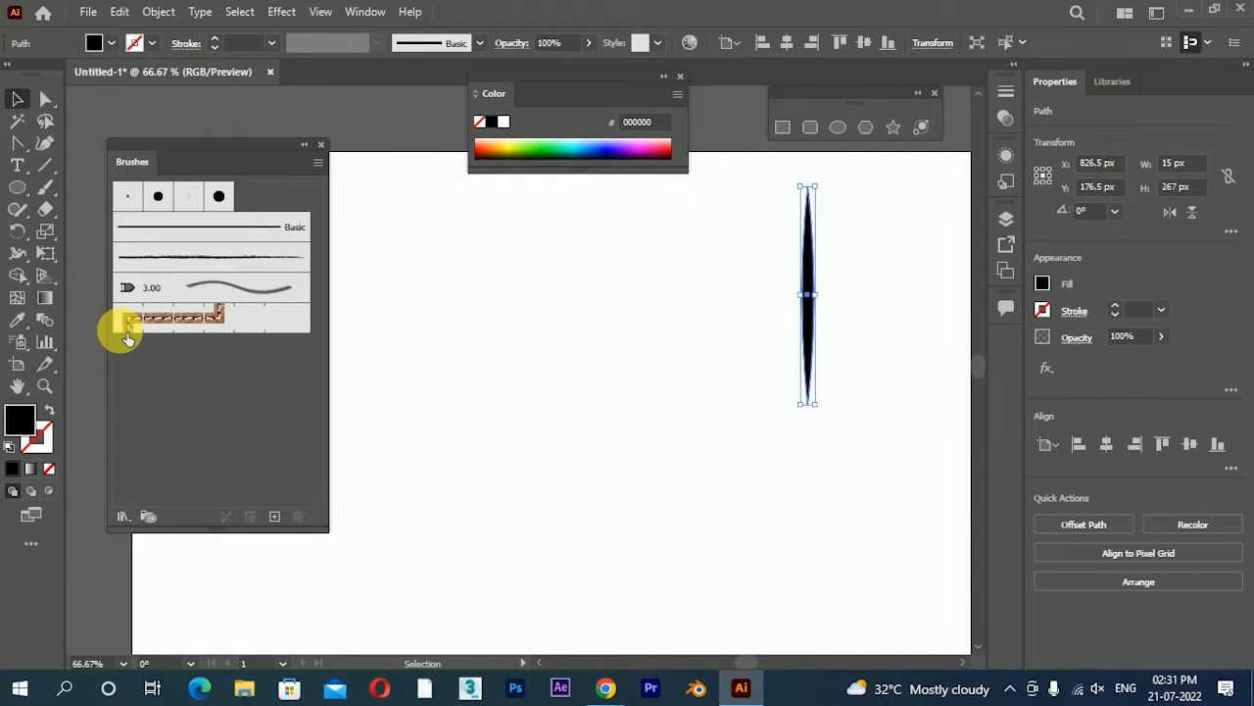
pyautogui.click(275, 517)
pyautogui.moveTo(851, 146); pyautogui.dragTo(879, 98)
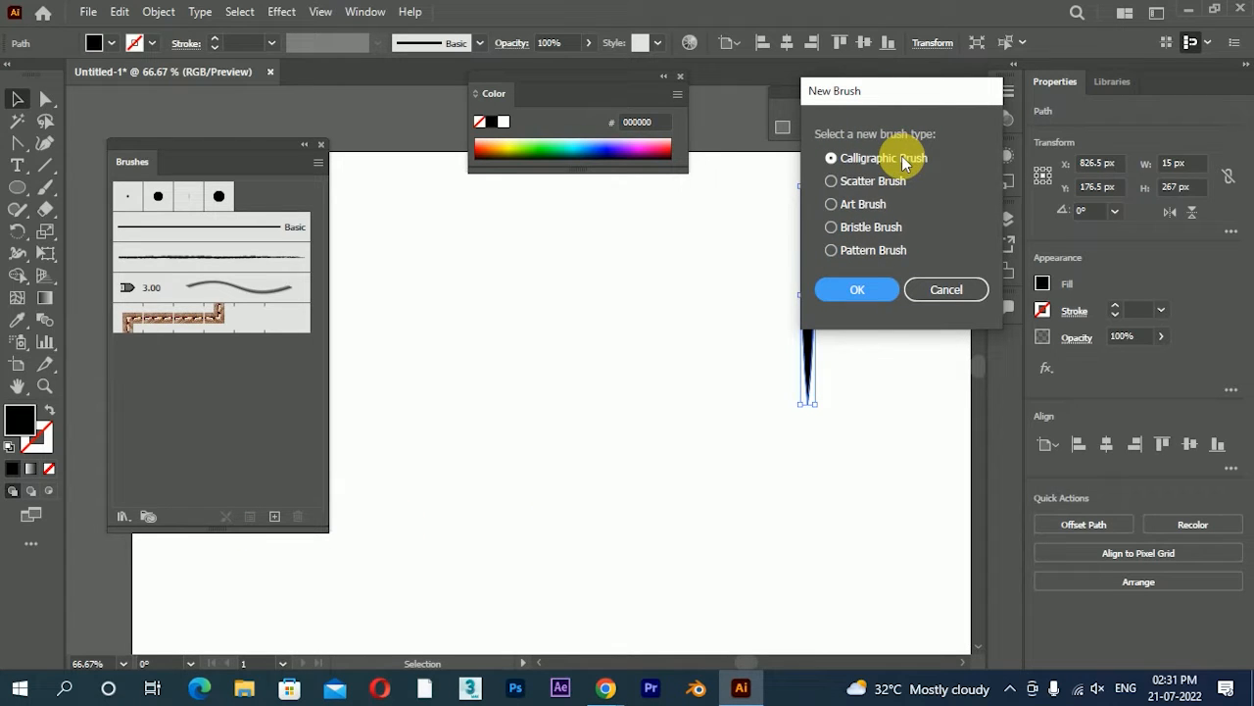
pyautogui.click(861, 208)
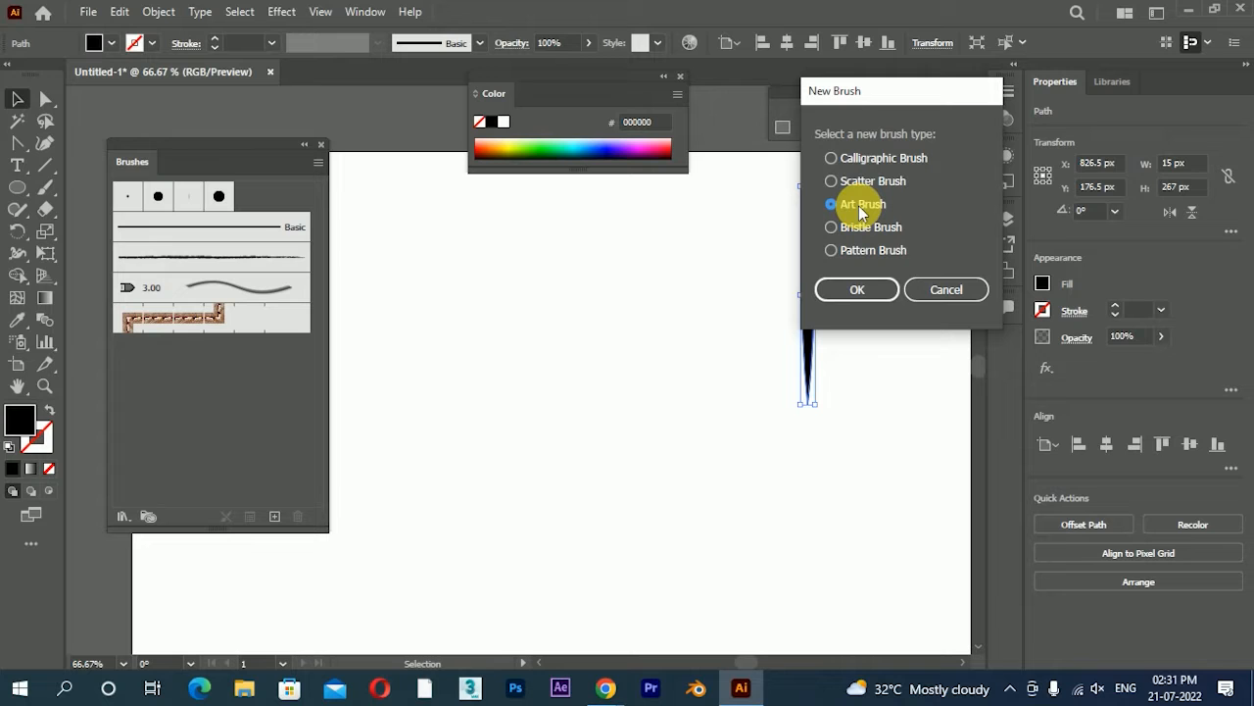
pyautogui.click(862, 297)
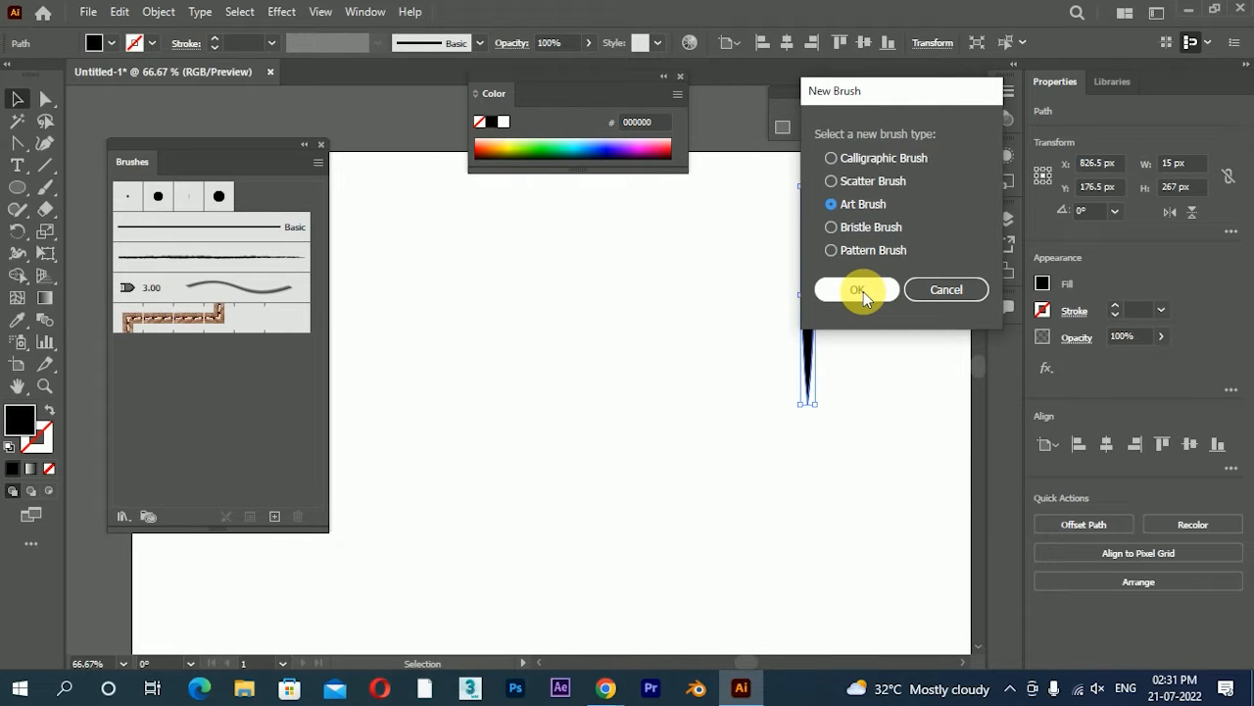
pyautogui.click(863, 291)
pyautogui.moveTo(990, 149)
pyautogui.mouseDown()
pyautogui.moveTo(199, 41)
pyautogui.moveTo(386, 60)
pyautogui.moveTo(414, 29)
pyautogui.mouseUp()
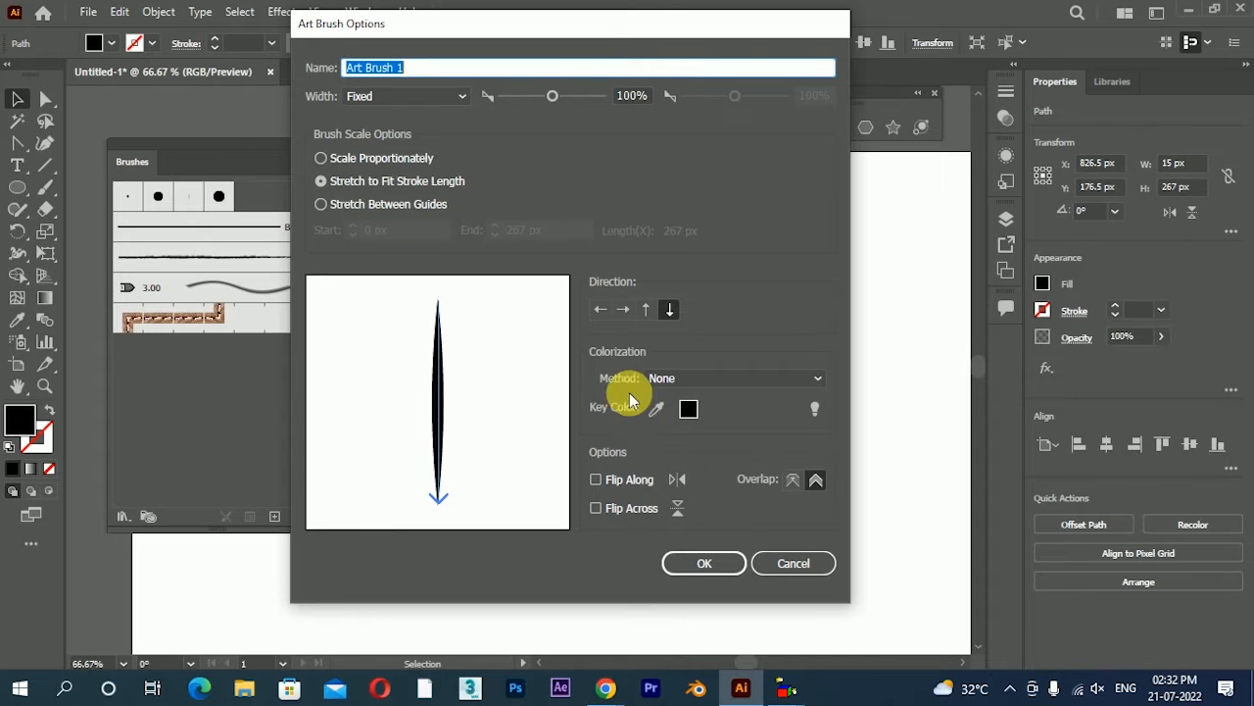
pyautogui.moveTo(588, 29); pyautogui.dragTo(590, 24)
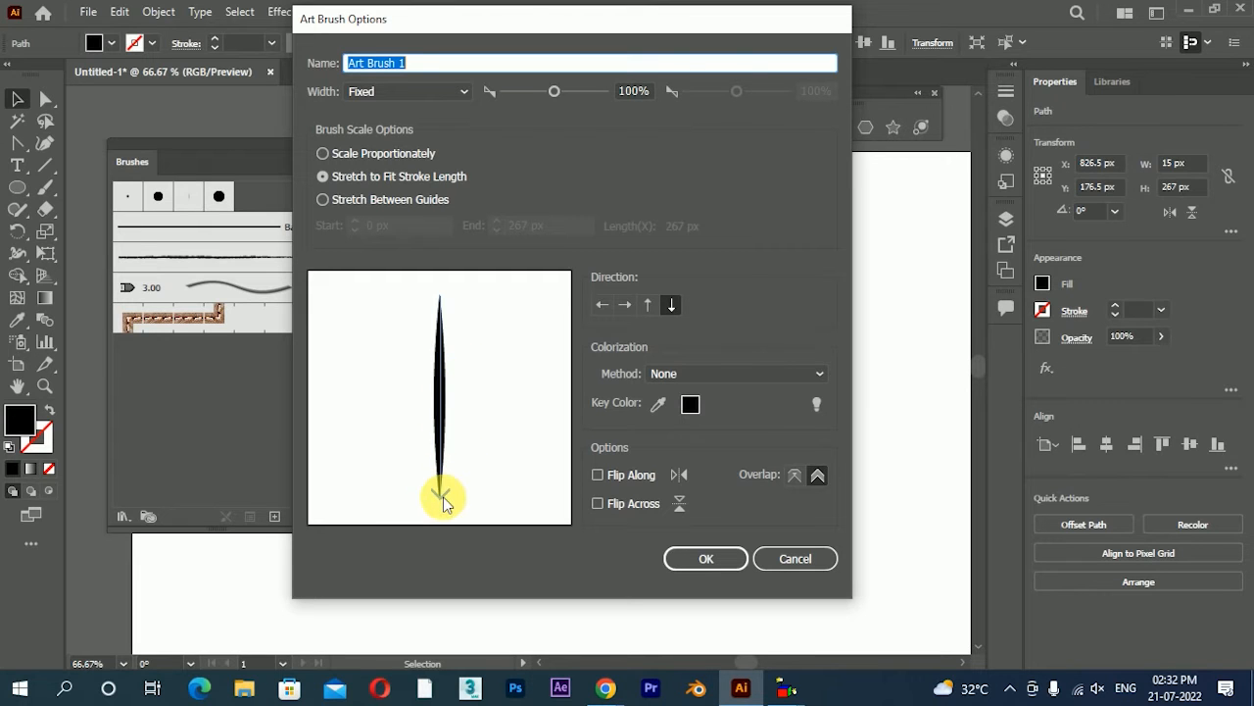
pyautogui.click(726, 565)
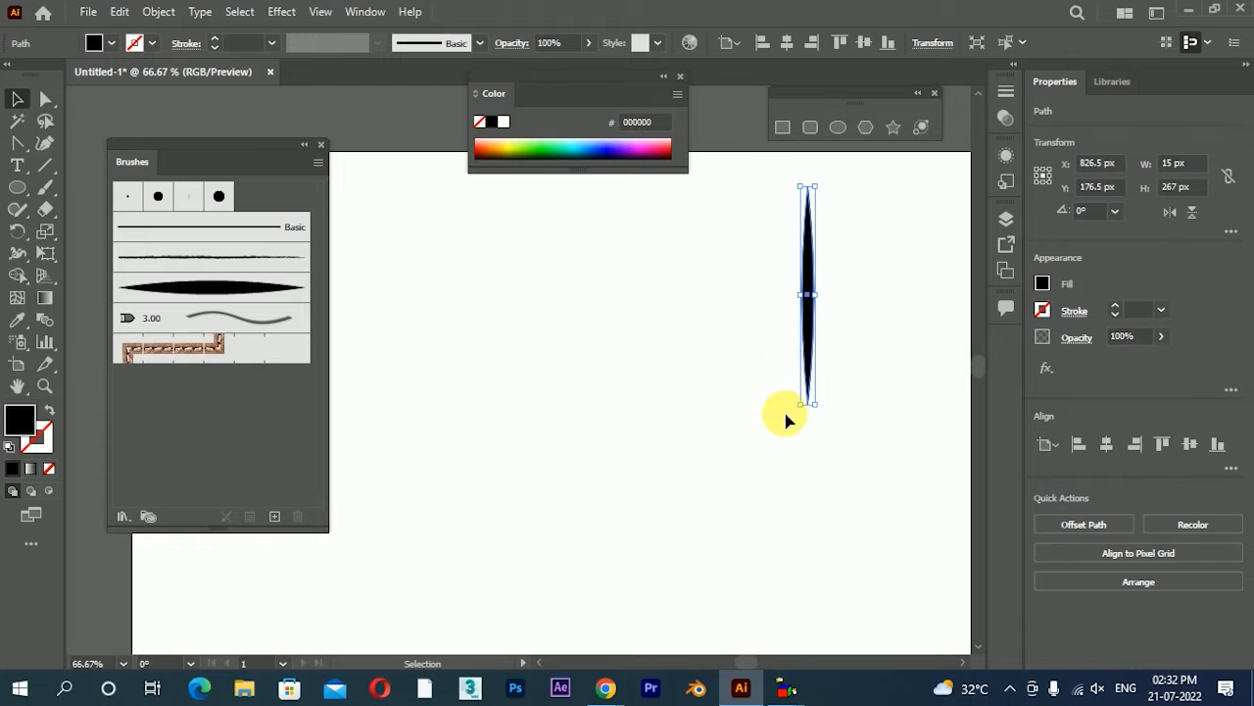
# Shift the pointed shape slightly right and draw a black triangle about 35 px wide and 30 px high with the Polygon tool
pyautogui.moveTo(807, 328); pyautogui.dragTo(836, 324)
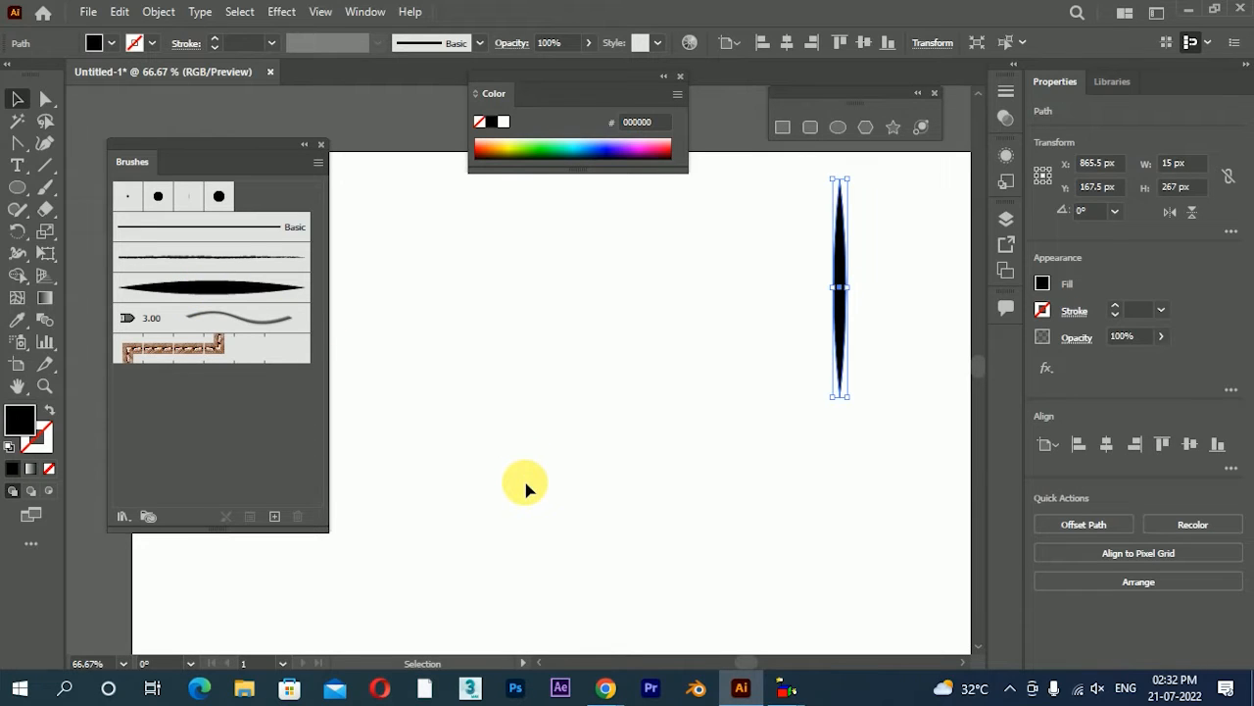
pyautogui.click(839, 129)
pyautogui.click(782, 127)
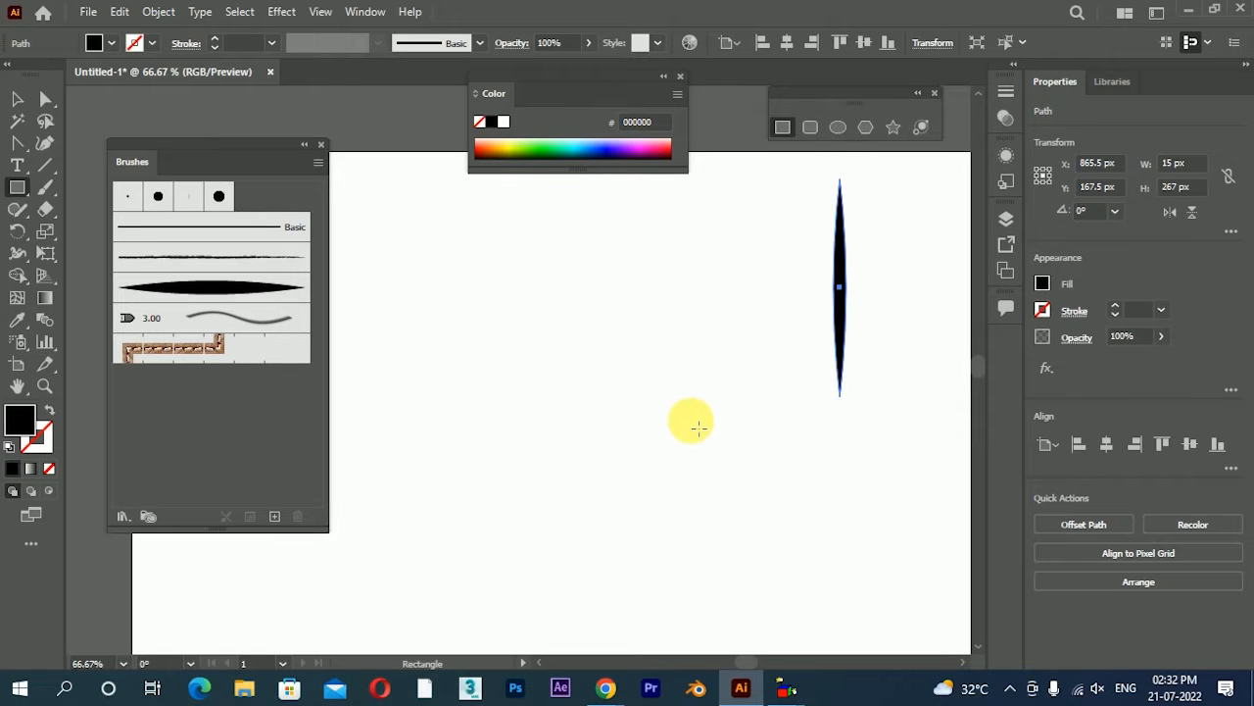
pyautogui.click(865, 127)
pyautogui.moveTo(612, 377); pyautogui.dragTo(648, 406)
pyautogui.press('Down')
pyautogui.press('Down')
pyautogui.press('Down')
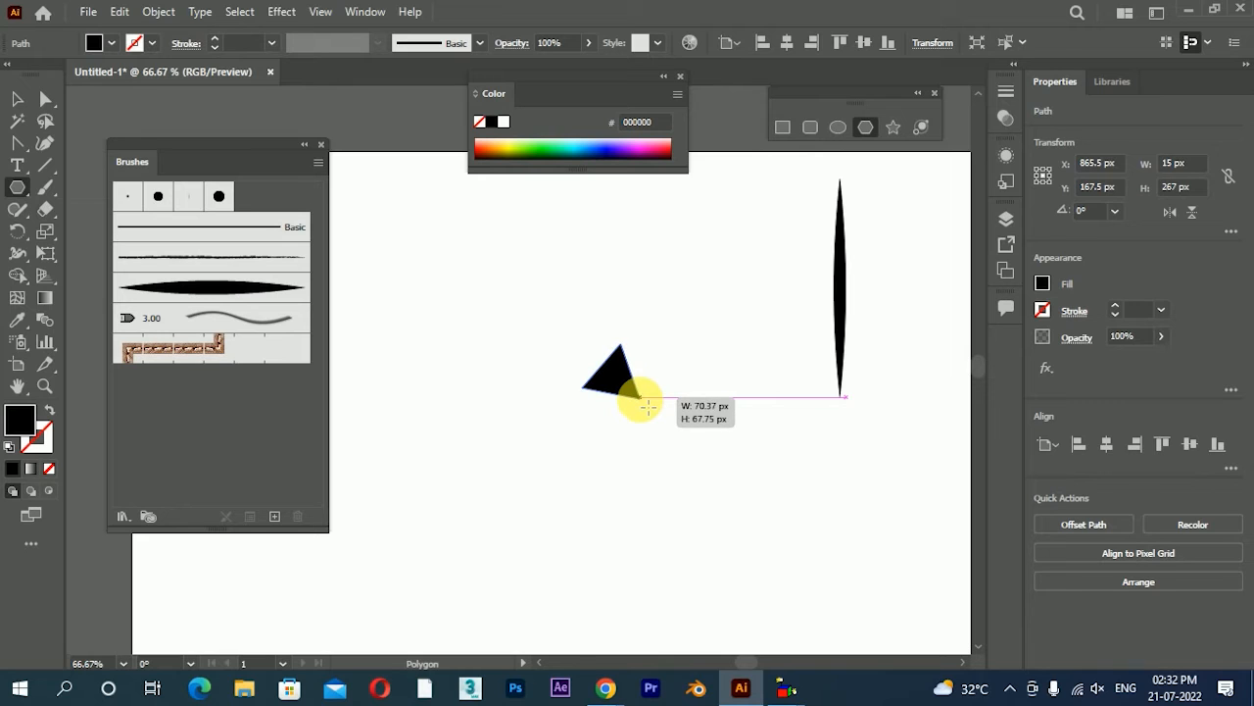
pyautogui.moveTo(648, 406); pyautogui.dragTo(632, 396)
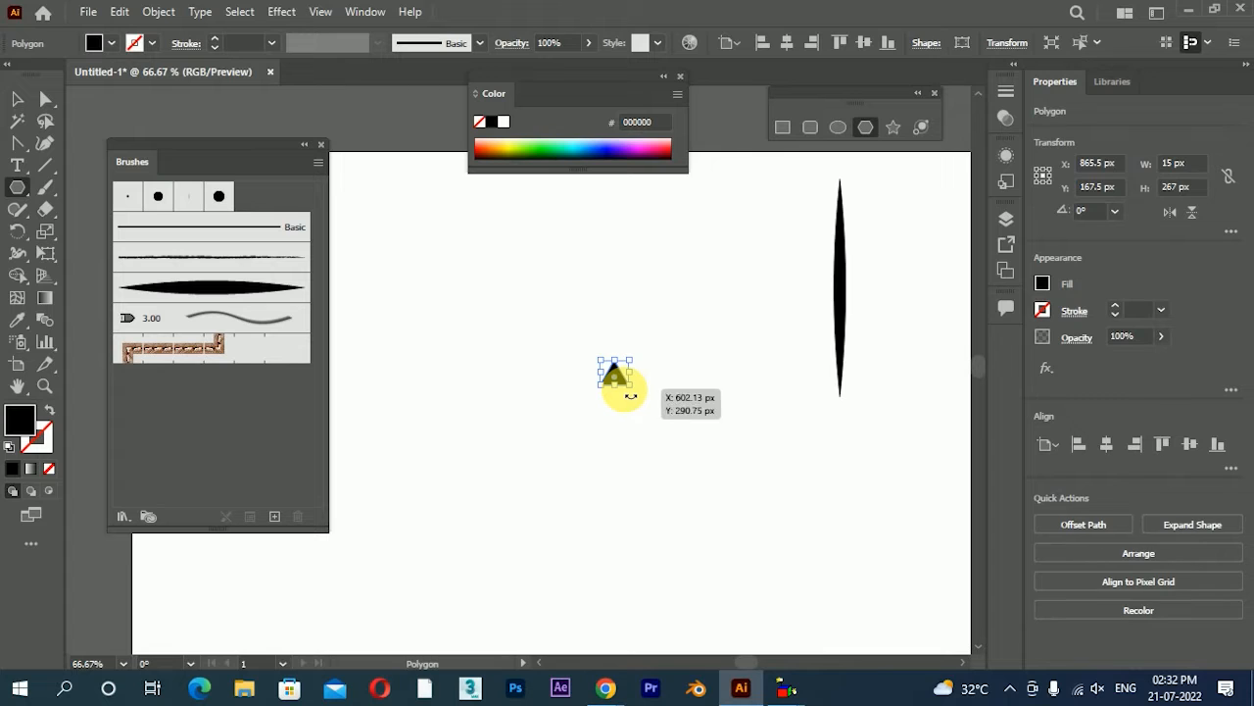
# Move the triangle beside the pointed shape and stretch it into a tall spike about 34 px wide and 262 px high
pyautogui.click(17, 98)
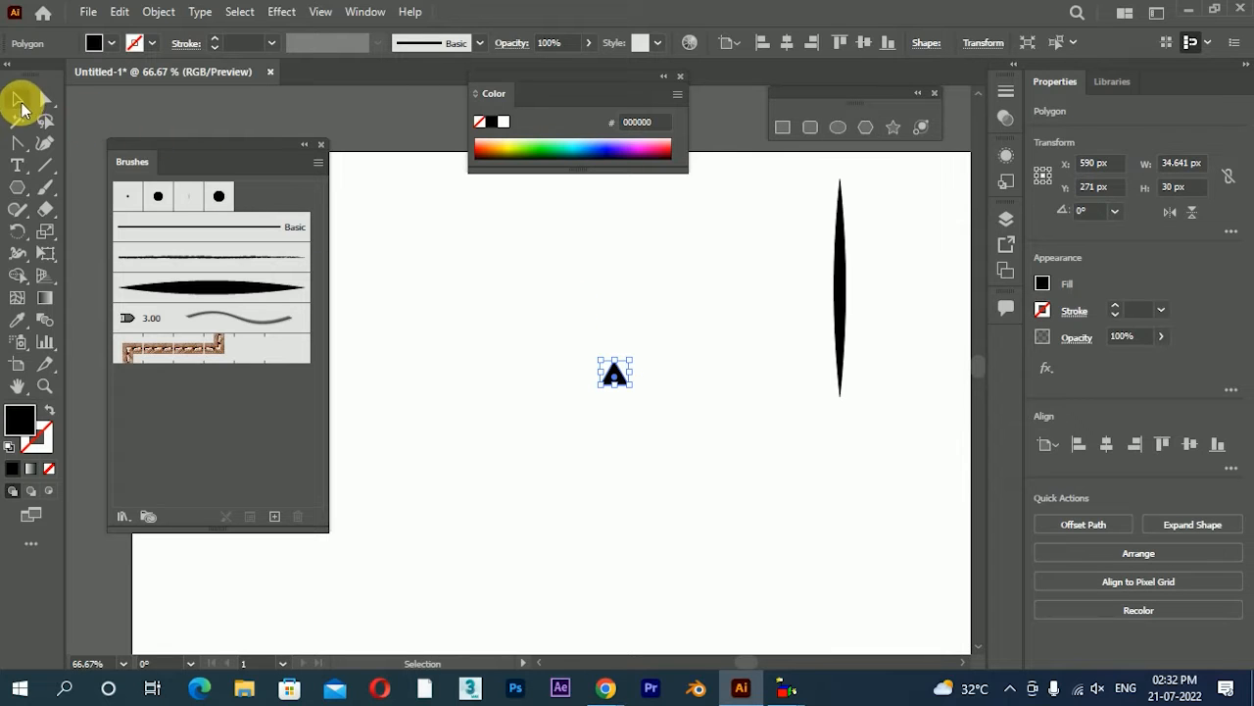
pyautogui.moveTo(615, 372); pyautogui.dragTo(776, 184)
pyautogui.click(45, 99)
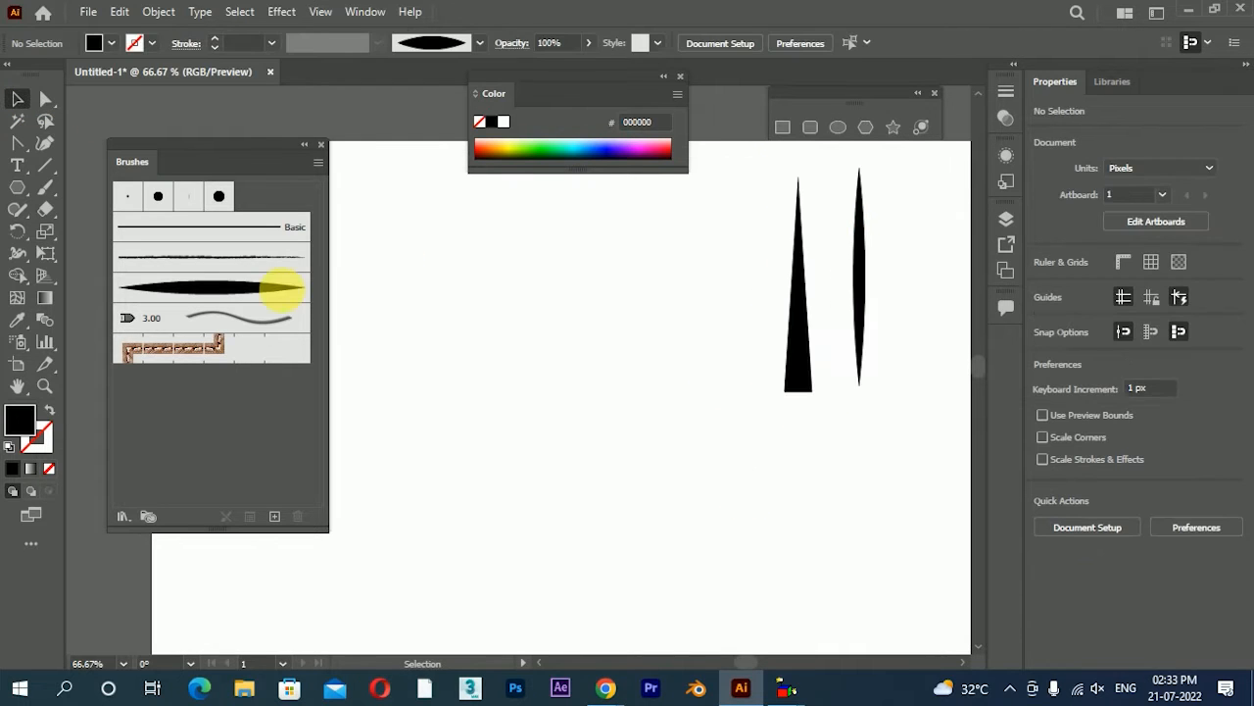
# Try the double-pointed art brush by painting two curved strokes with the Paintbrush, and undo both strokes
pyautogui.click(45, 187)
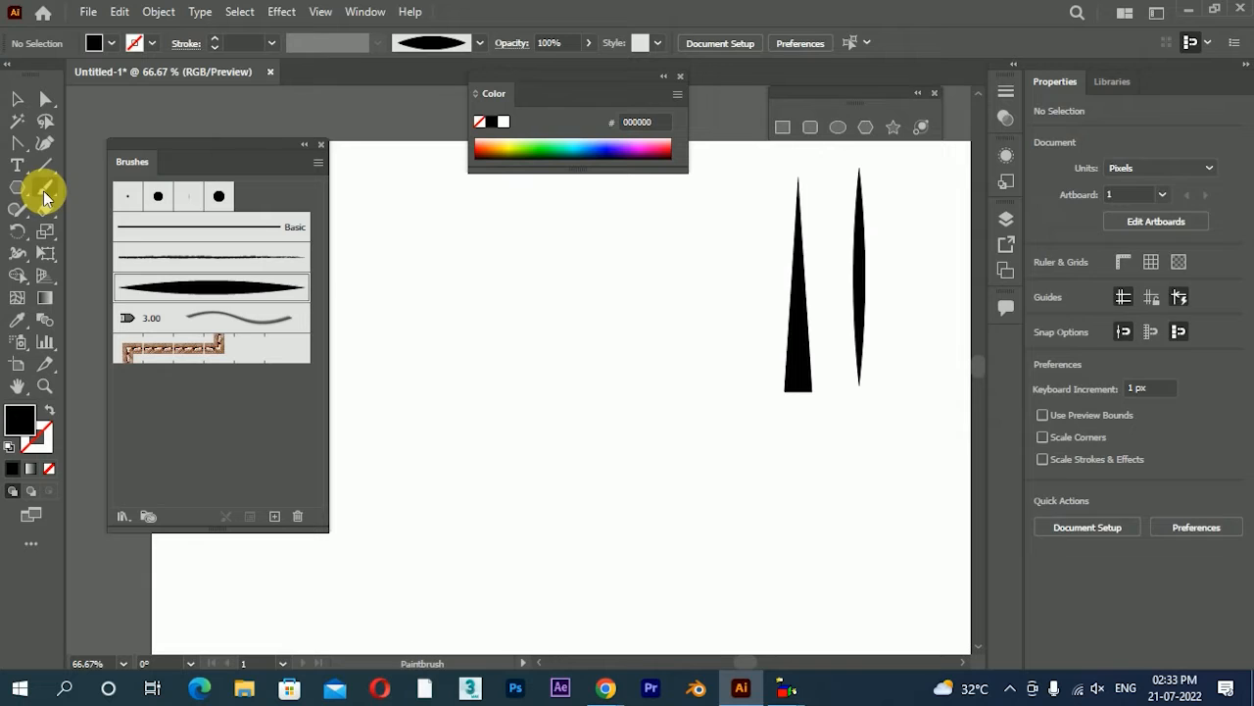
pyautogui.moveTo(497, 581)
pyautogui.mouseDown()
pyautogui.moveTo(529, 178)
pyautogui.moveTo(575, 178)
pyautogui.mouseUp()
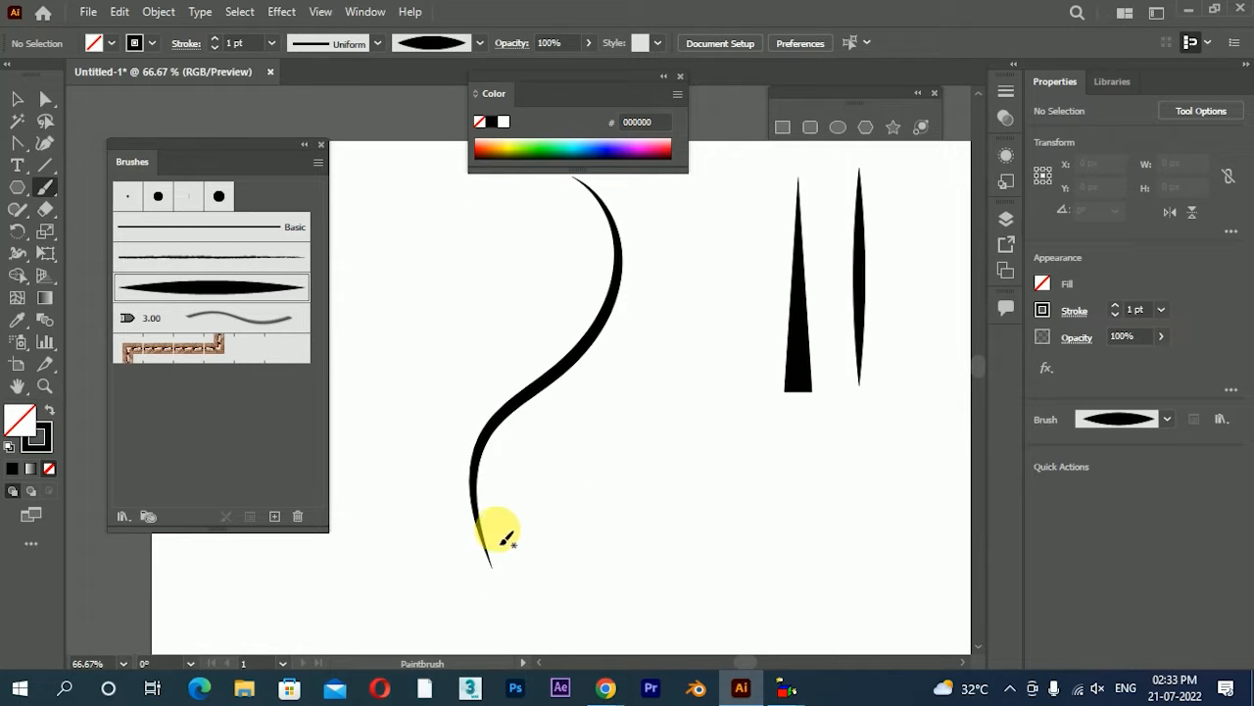
pyautogui.moveTo(475, 492)
pyautogui.mouseDown()
pyautogui.moveTo(722, 294)
pyautogui.moveTo(731, 221)
pyautogui.mouseUp()
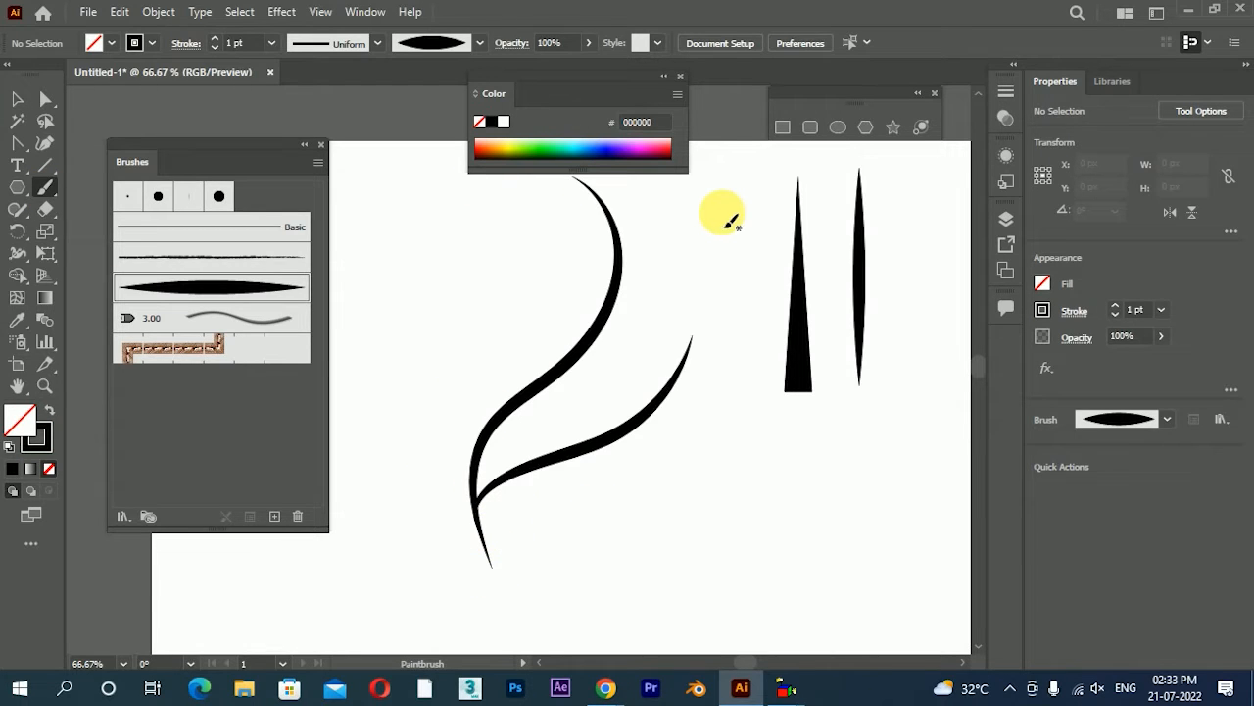
pyautogui.hotkey('ctrl', 'z')
pyautogui.hotkey('ctrl', 'z')
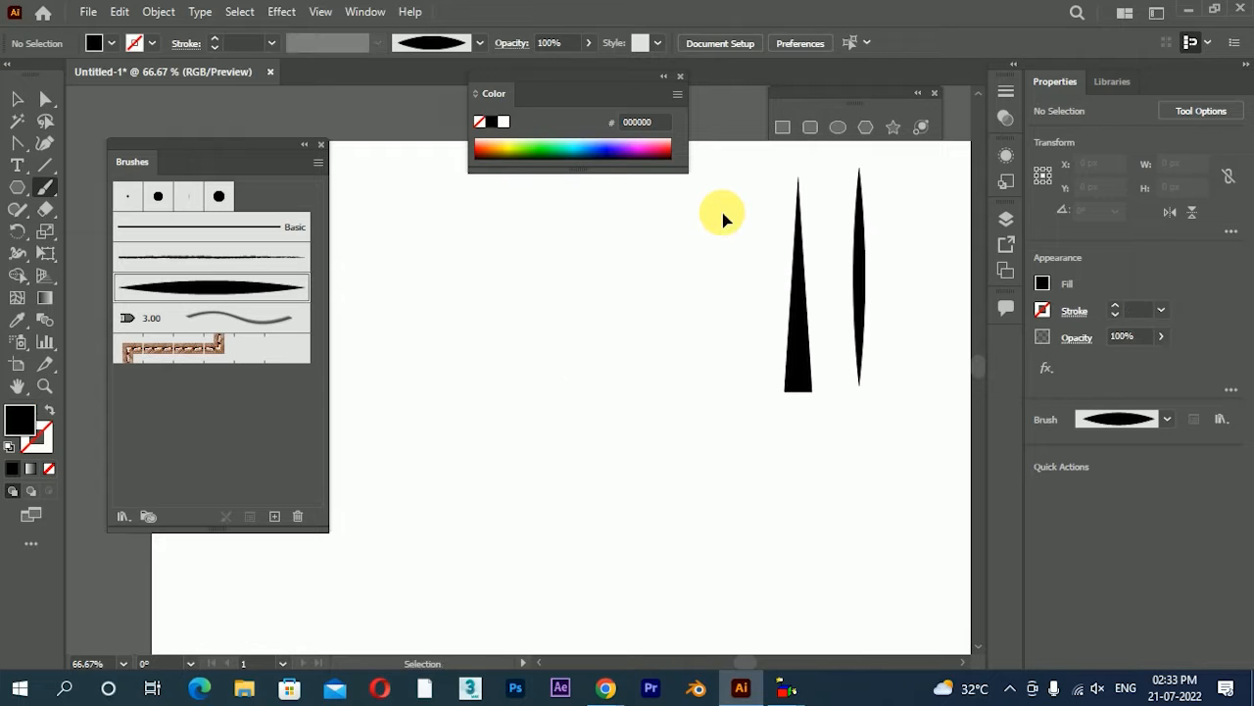
# Narrow the tall triangle to about 16 px wide, keeping it centred on its own axis
pyautogui.click(16, 99)
pyautogui.click(798, 360)
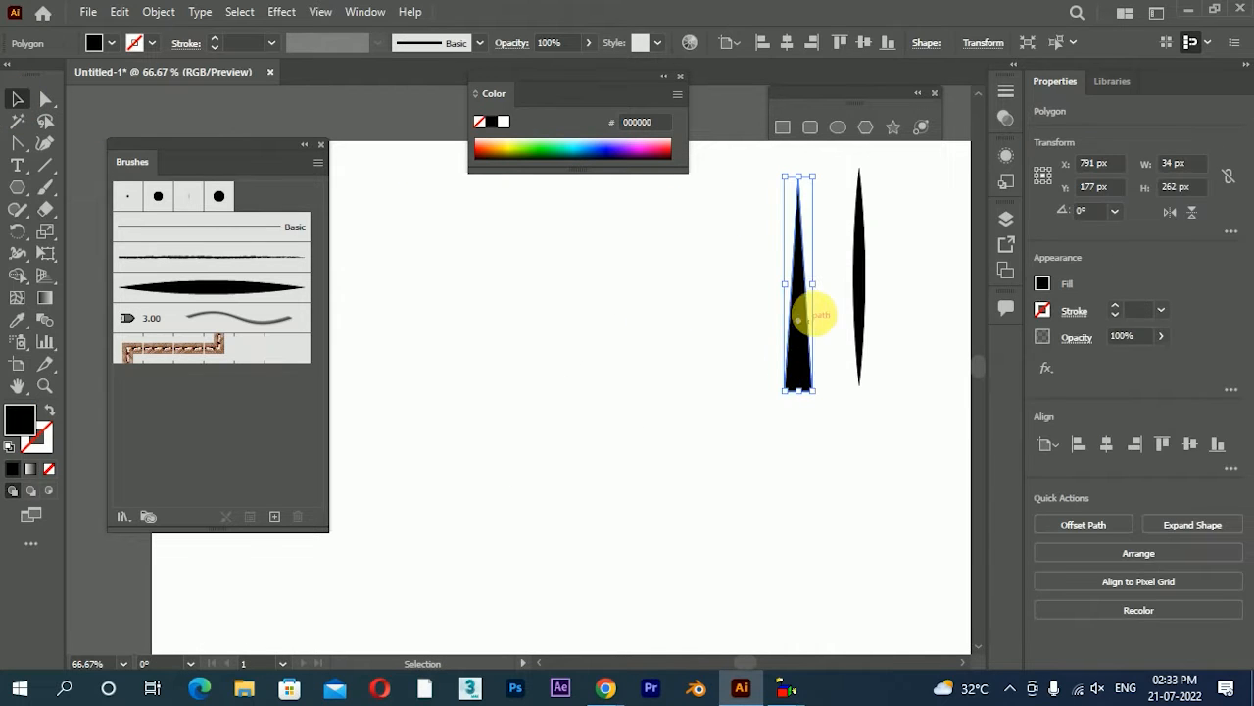
pyautogui.moveTo(813, 286); pyautogui.dragTo(814, 291)
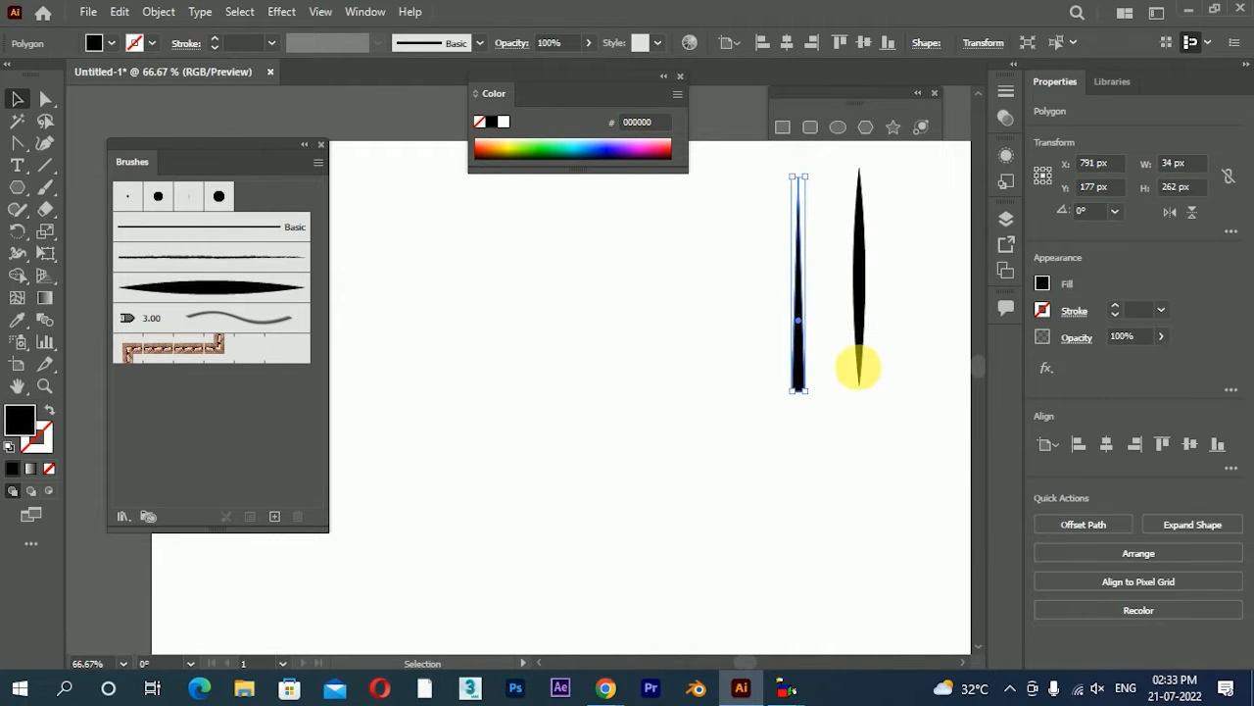
pyautogui.click(864, 530)
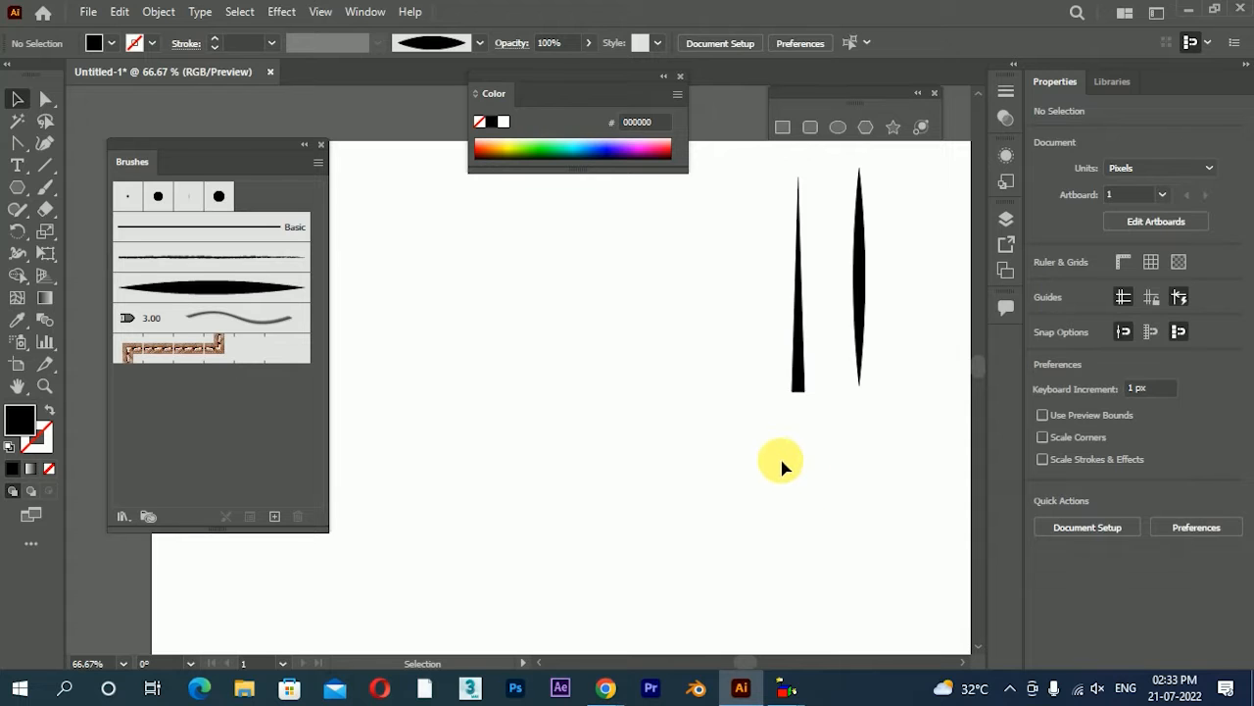
# Create an art brush from the narrow triangle, keeping fixed width at 100% and Stretch to Fit Stroke Length
pyautogui.click(801, 328)
pyautogui.click(277, 518)
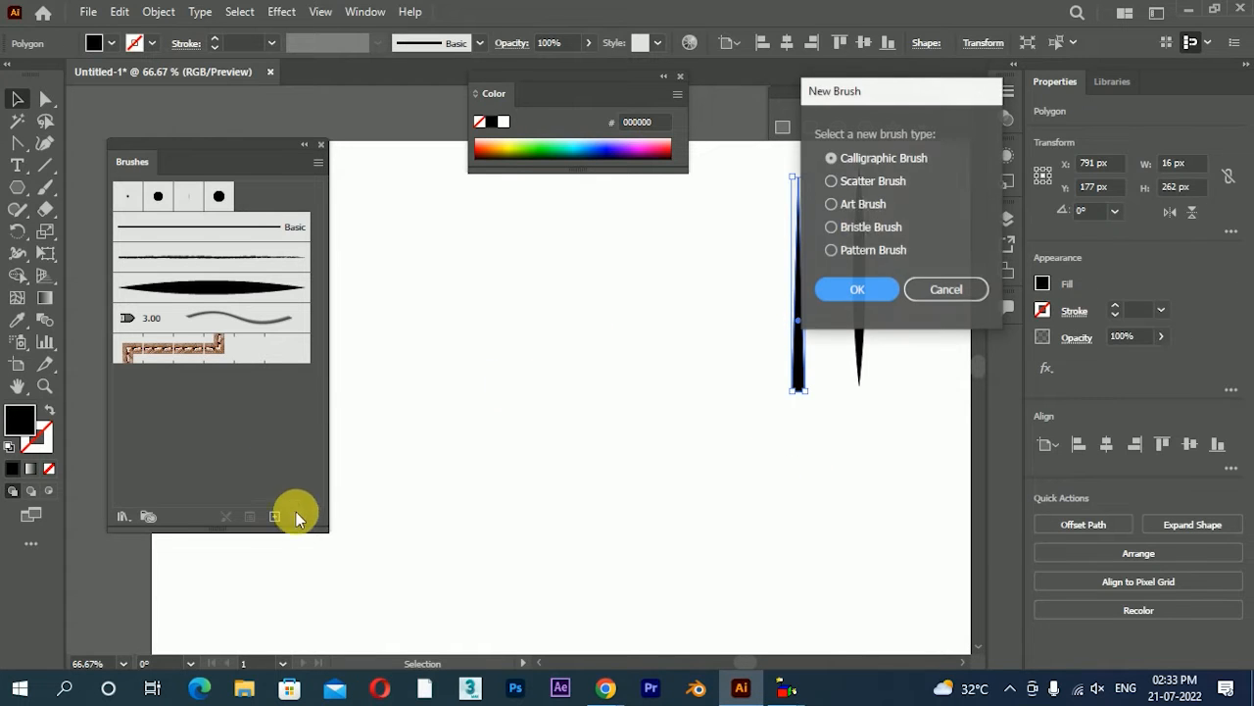
pyautogui.click(855, 205)
pyautogui.click(860, 287)
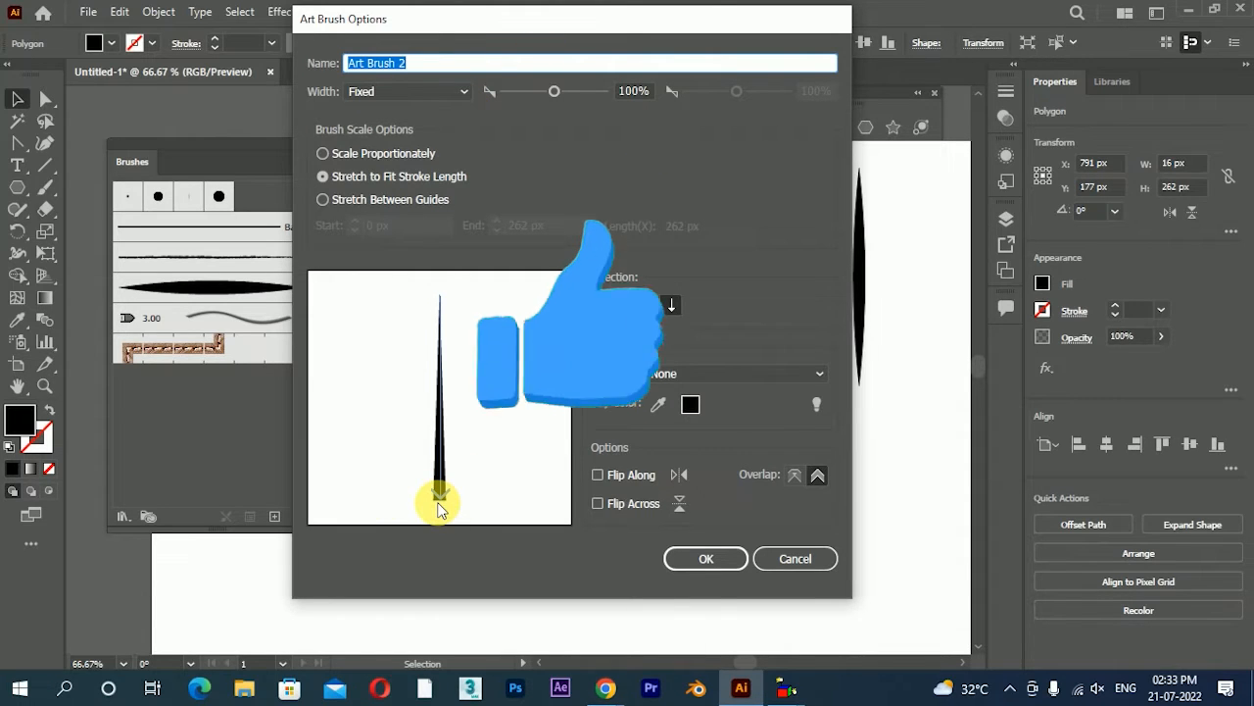
pyautogui.click(719, 559)
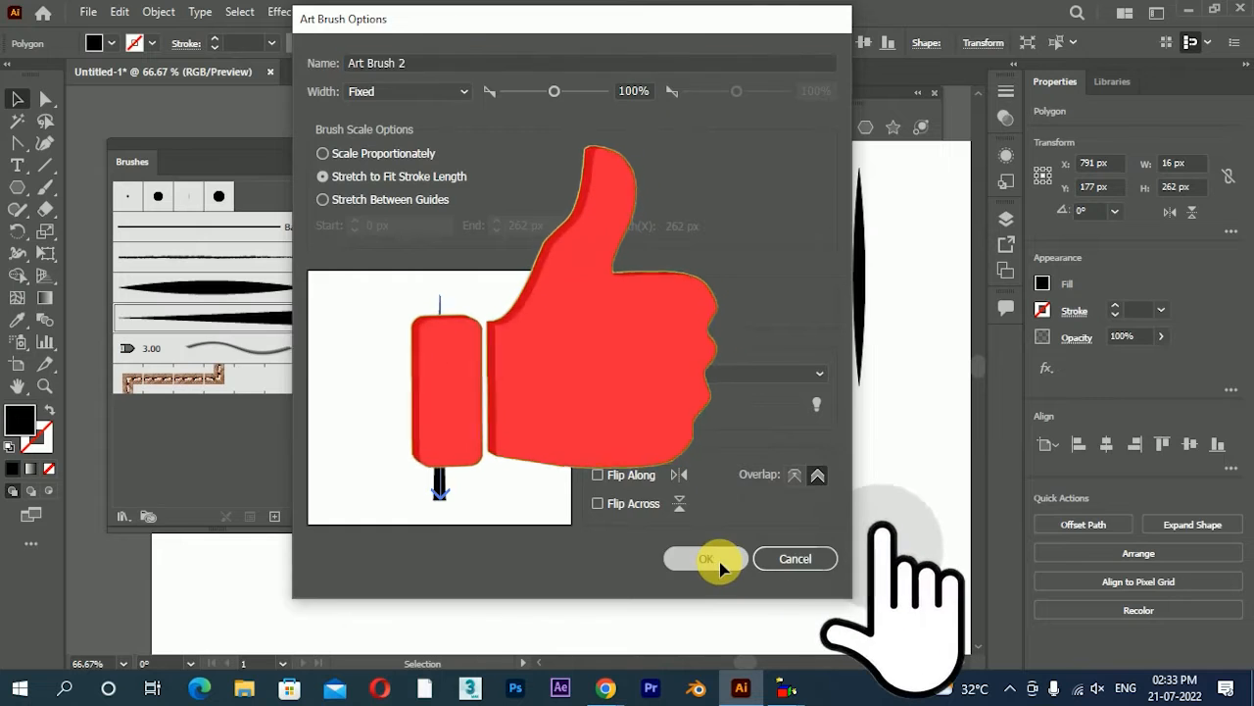
# Try the triangle art brush by painting three curved strokes upward with the Paintbrush in the empty artboard area
pyautogui.click(45, 187)
pyautogui.moveTo(593, 540)
pyautogui.mouseDown()
pyautogui.moveTo(693, 294)
pyautogui.moveTo(636, 196)
pyautogui.mouseUp()
pyautogui.moveTo(453, 556)
pyautogui.mouseDown()
pyautogui.moveTo(471, 416)
pyautogui.moveTo(492, 379)
pyautogui.moveTo(449, 217)
pyautogui.moveTo(451, 282)
pyautogui.mouseUp()
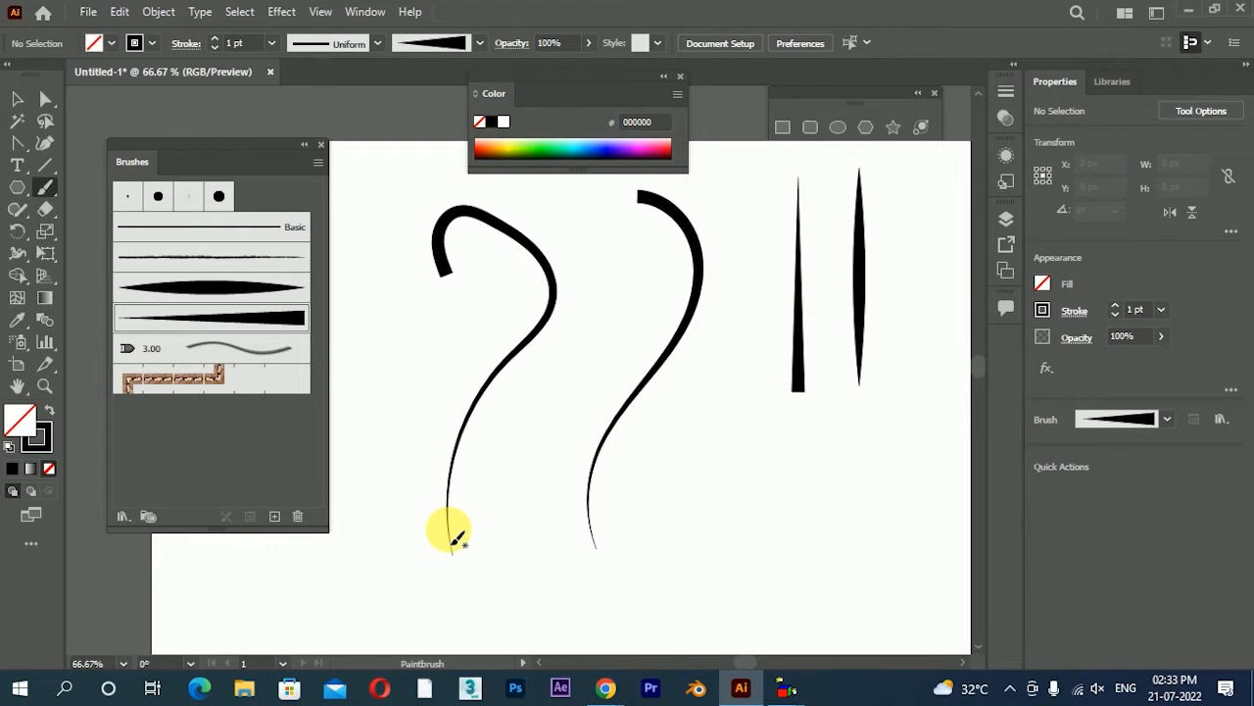
pyautogui.moveTo(520, 547)
pyautogui.mouseDown()
pyautogui.moveTo(596, 308)
pyautogui.moveTo(555, 268)
pyautogui.mouseUp()
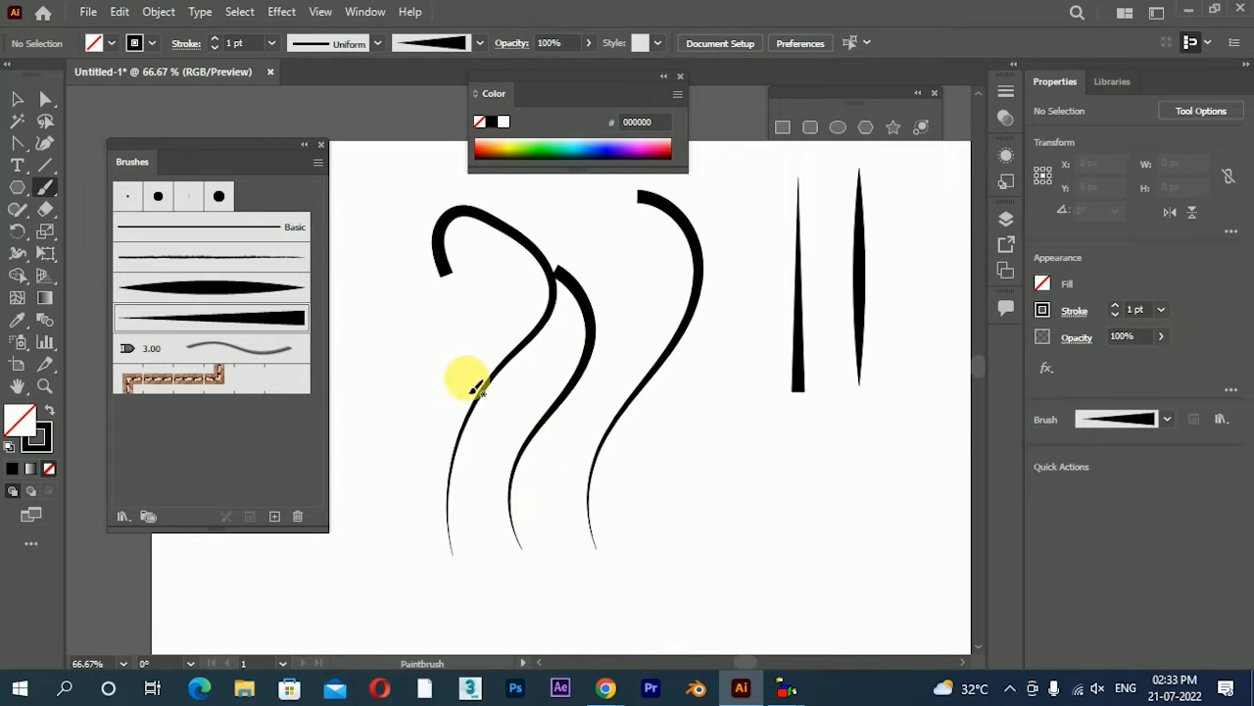
# Set the triangle art brush's direction to upward and apply the change to the existing strokes
pyautogui.doubleClick(258, 323)
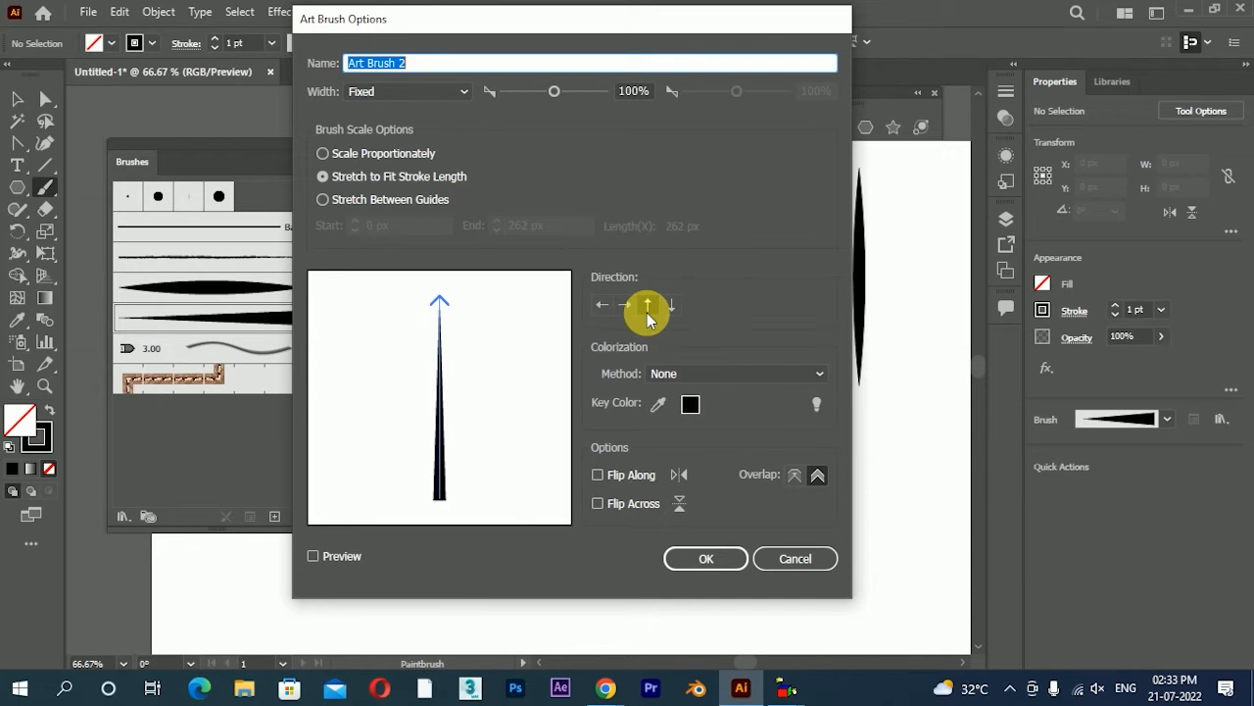
pyautogui.click(705, 558)
pyautogui.moveTo(600, 243)
pyautogui.mouseDown()
pyautogui.moveTo(924, 112)
pyautogui.moveTo(924, 100)
pyautogui.mouseUp()
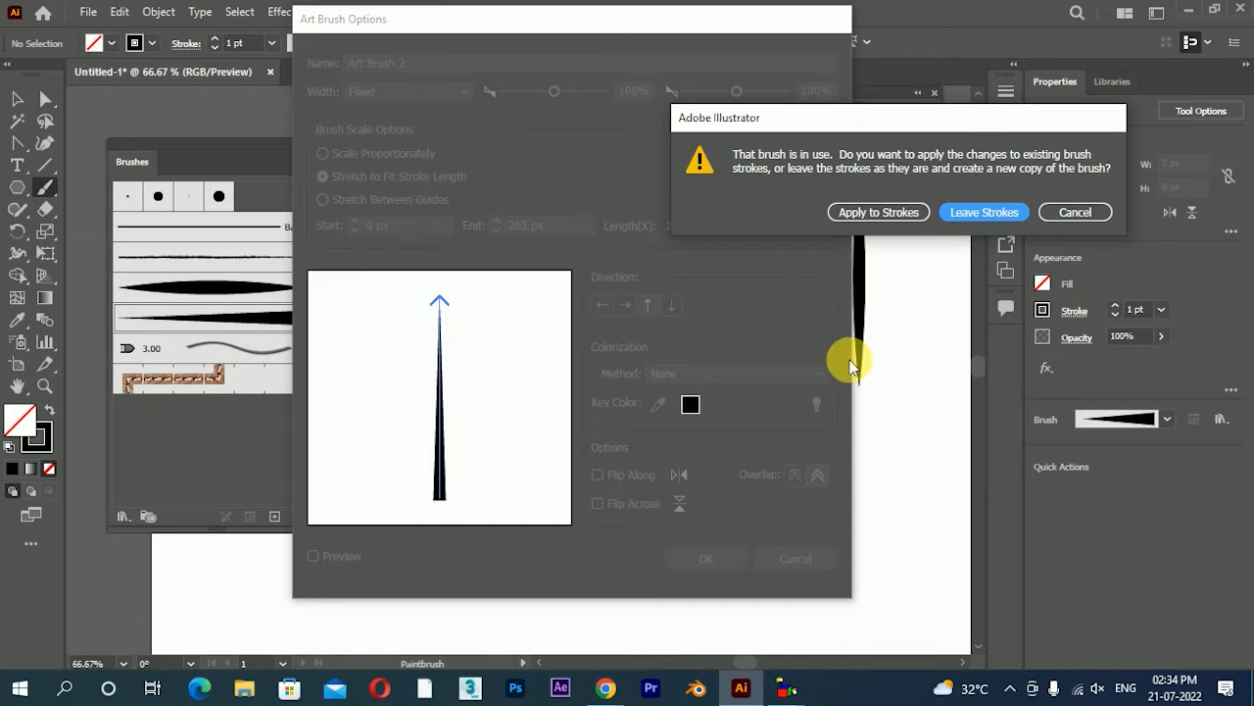
pyautogui.click(878, 211)
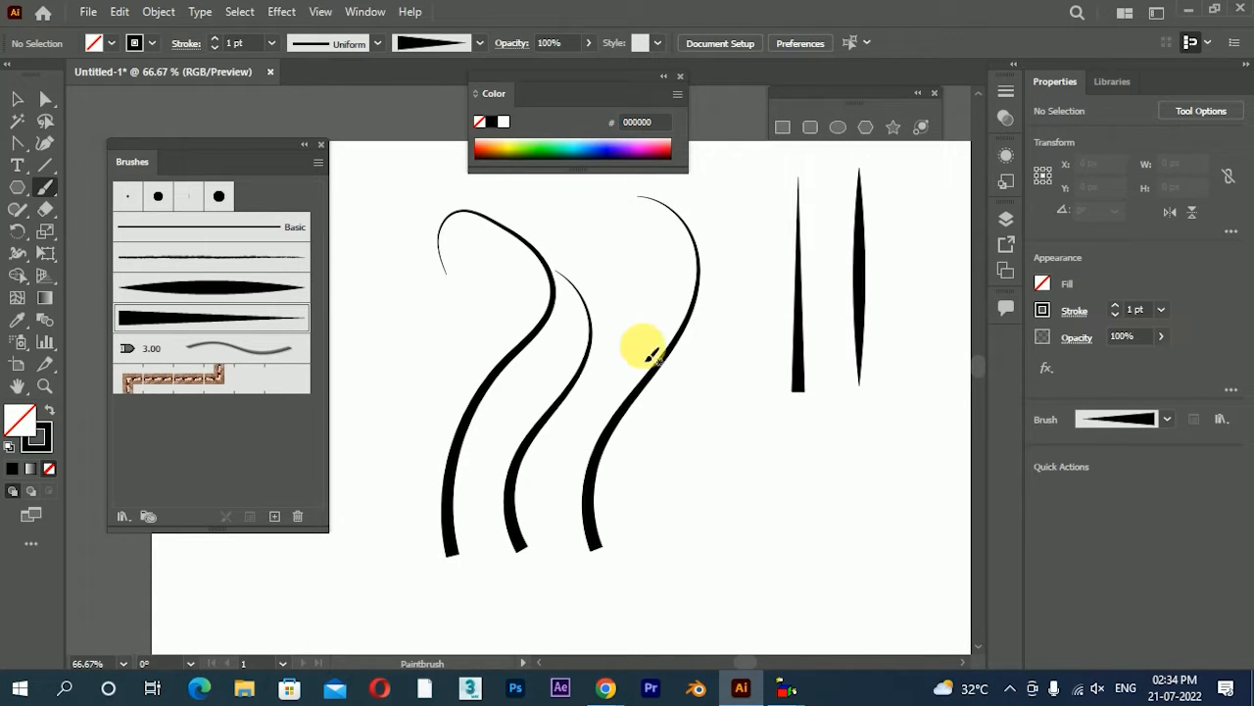
# Paint seven more curved strokes with the reversed triangle brush around and across the first three strokes
pyautogui.moveTo(716, 532); pyautogui.dragTo(730, 174)
pyautogui.moveTo(767, 529); pyautogui.dragTo(861, 400)
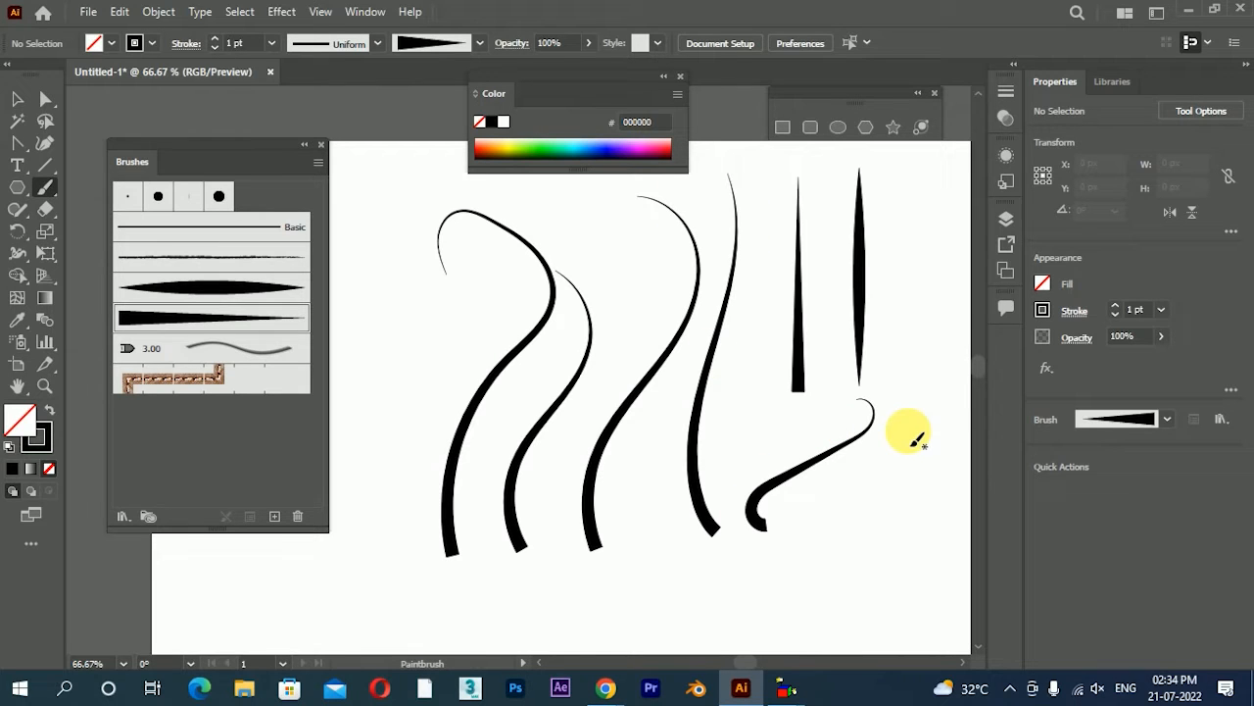
pyautogui.moveTo(664, 479); pyautogui.dragTo(686, 247)
pyautogui.moveTo(769, 431); pyautogui.dragTo(754, 186)
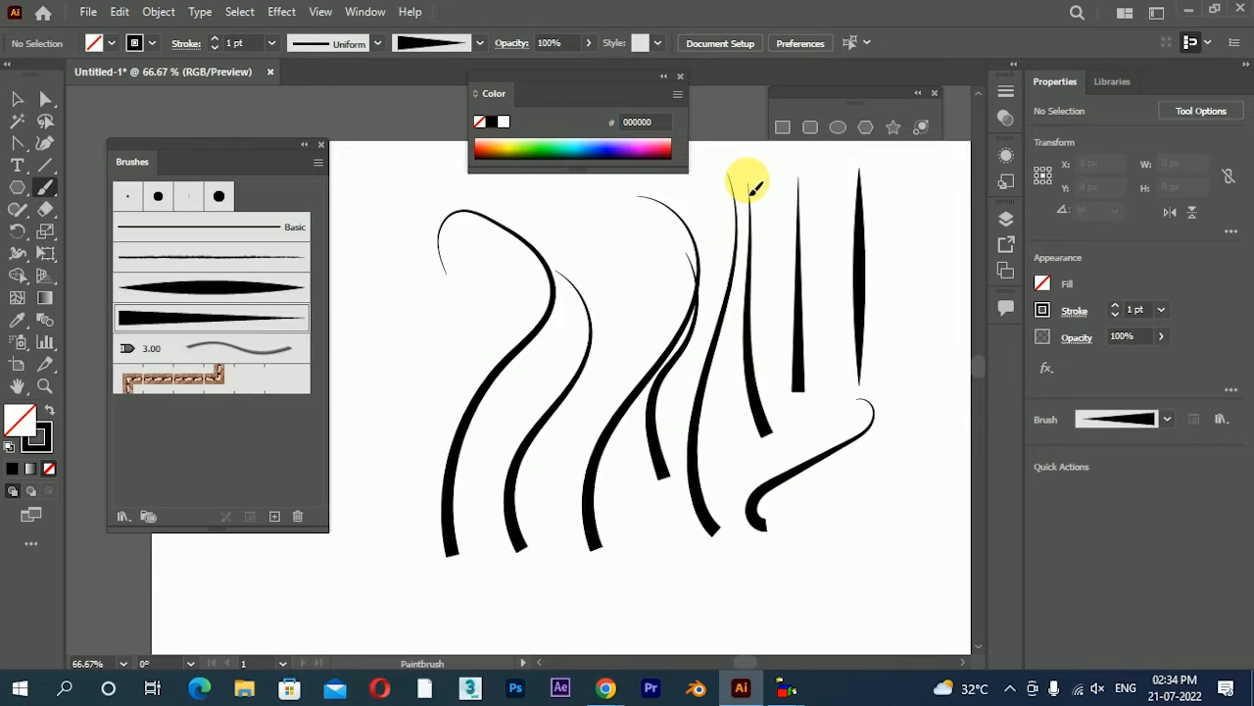
pyautogui.moveTo(608, 488); pyautogui.dragTo(635, 201)
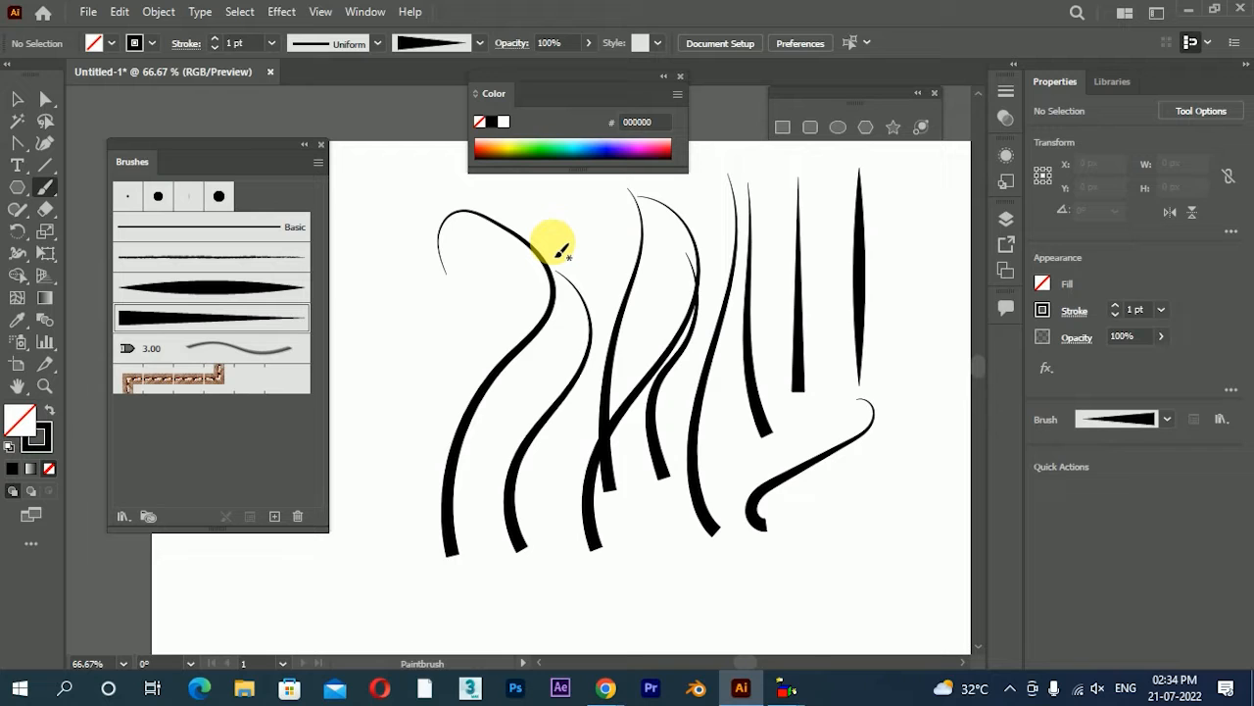
pyautogui.moveTo(434, 448); pyautogui.dragTo(573, 269)
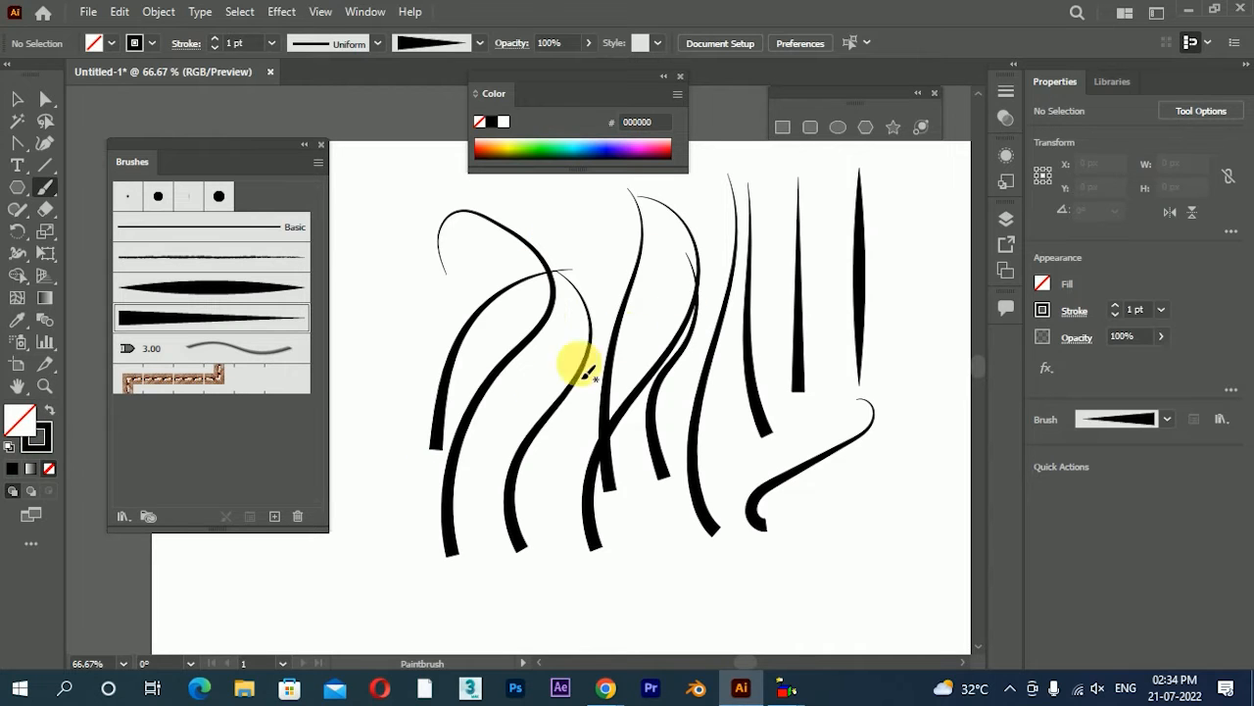
pyautogui.moveTo(516, 412); pyautogui.dragTo(652, 269)
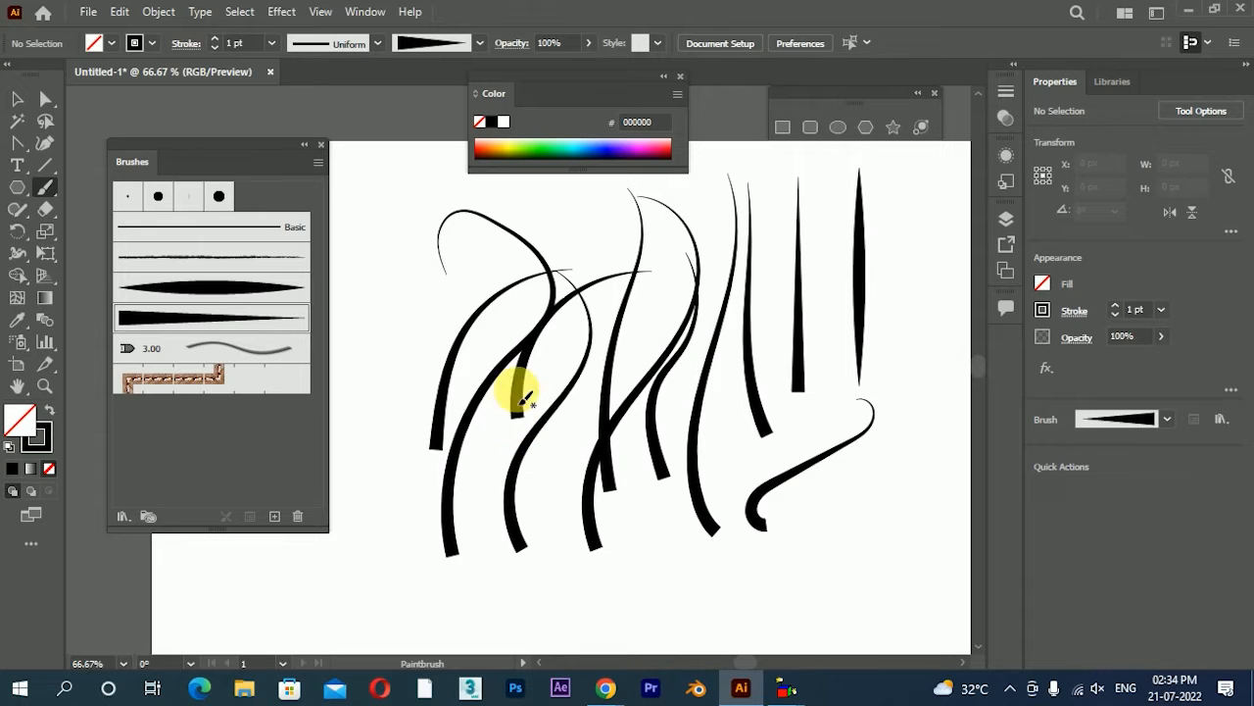
# Delete all the painted test strokes, keeping only the tall triangle and the double-pointed shape
pyautogui.click(17, 99)
pyautogui.moveTo(421, 191)
pyautogui.mouseDown()
pyautogui.moveTo(792, 513)
pyautogui.moveTo(751, 504)
pyautogui.mouseUp()
pyautogui.press('Delete')
pyautogui.click(762, 524)
pyautogui.press('Delete')
pyautogui.click(761, 422)
pyautogui.press('Delete')
# Draw a 32 px circle beside the triangle and pull its top anchor point straight up to about 260 px total height
pyautogui.moveTo(636, 390); pyautogui.dragTo(649, 400)
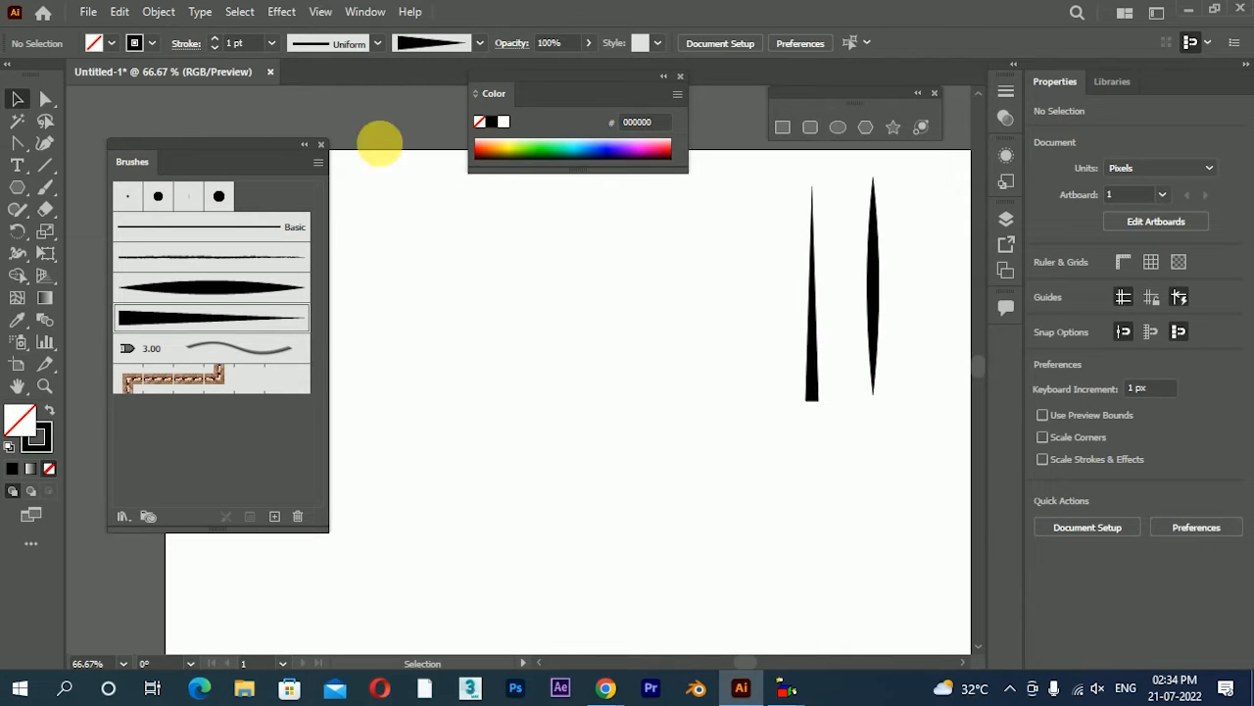
pyautogui.click(838, 126)
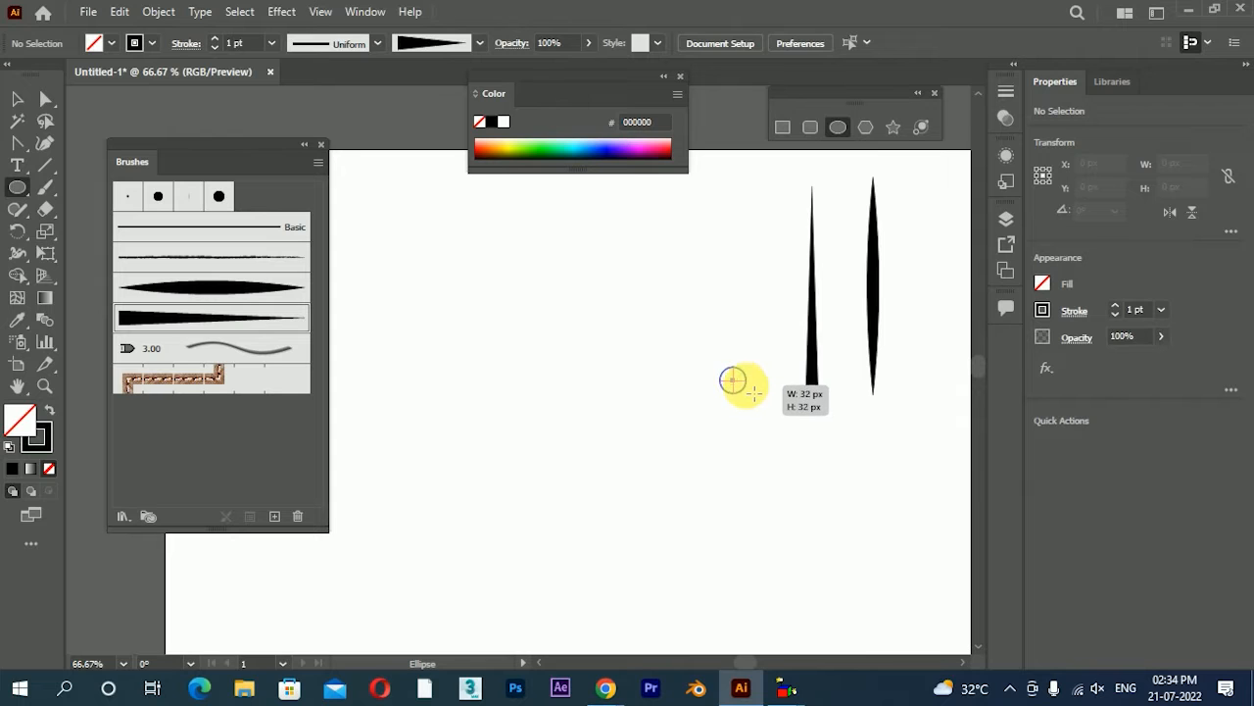
pyautogui.moveTo(755, 392); pyautogui.dragTo(754, 392)
pyautogui.click(45, 99)
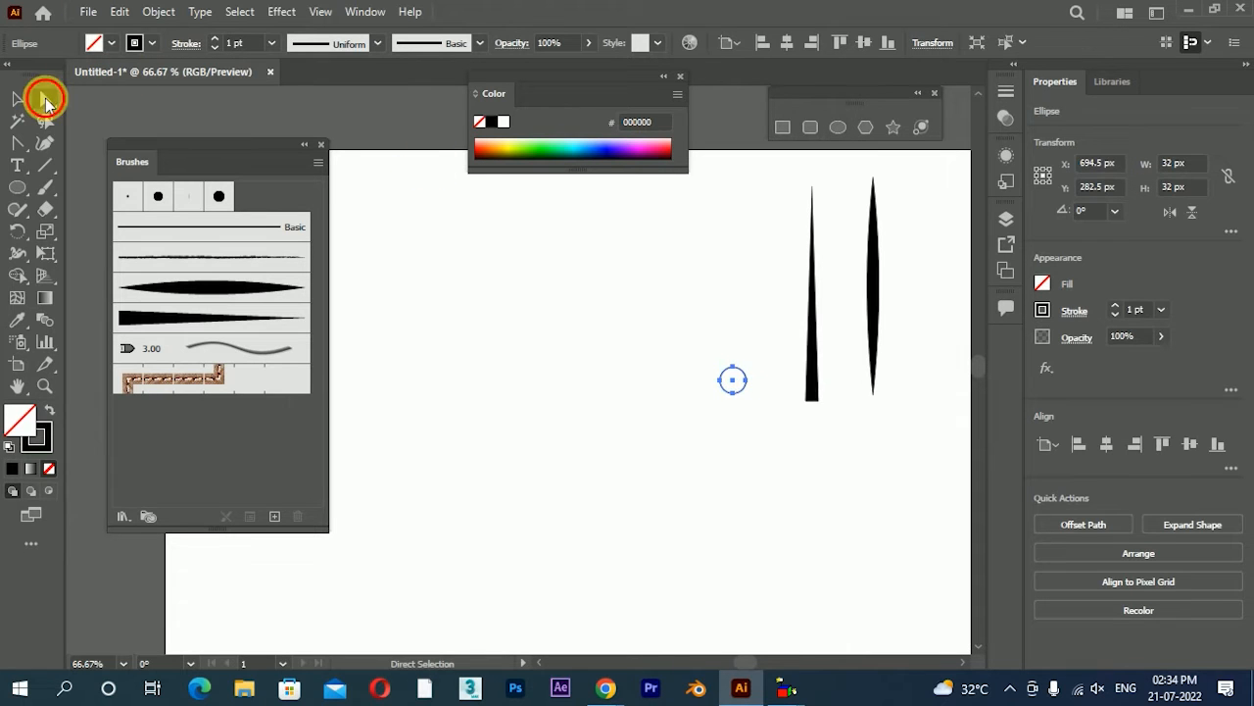
pyautogui.moveTo(732, 372); pyautogui.dragTo(733, 180)
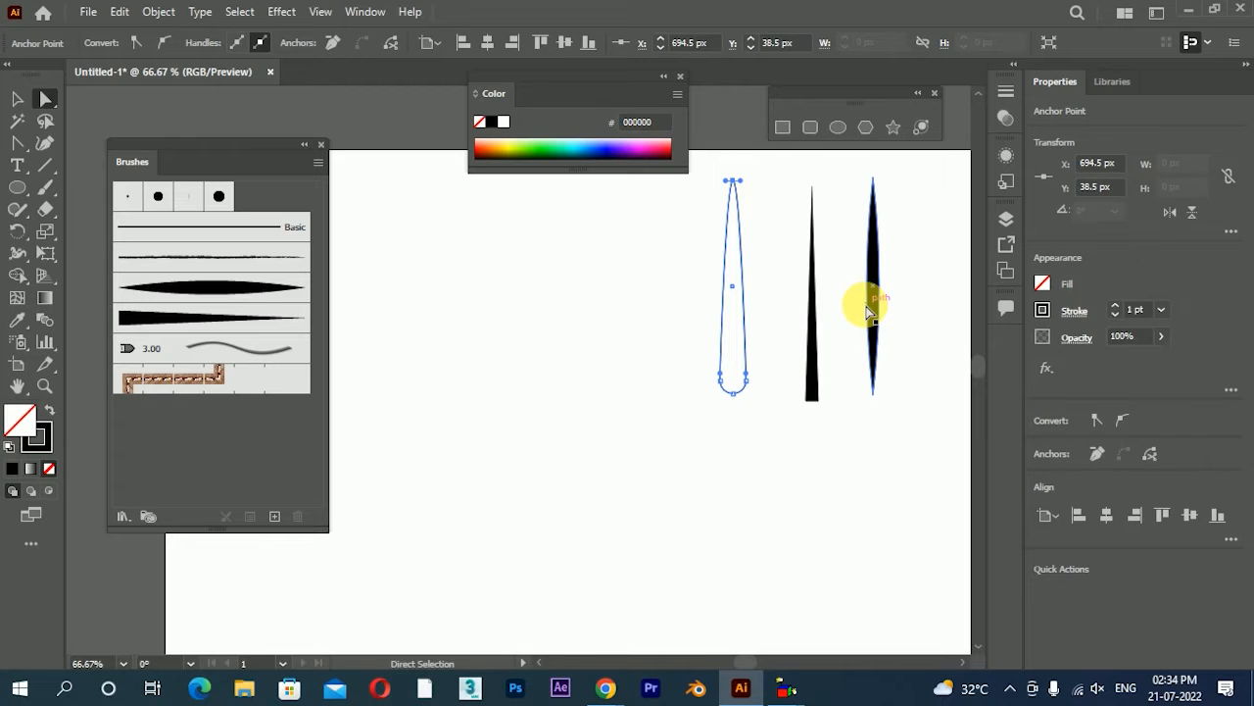
# Swap the stretched circle's fill and stroke for a solid black fill, and move it closer to the triangle
pyautogui.click(17, 98)
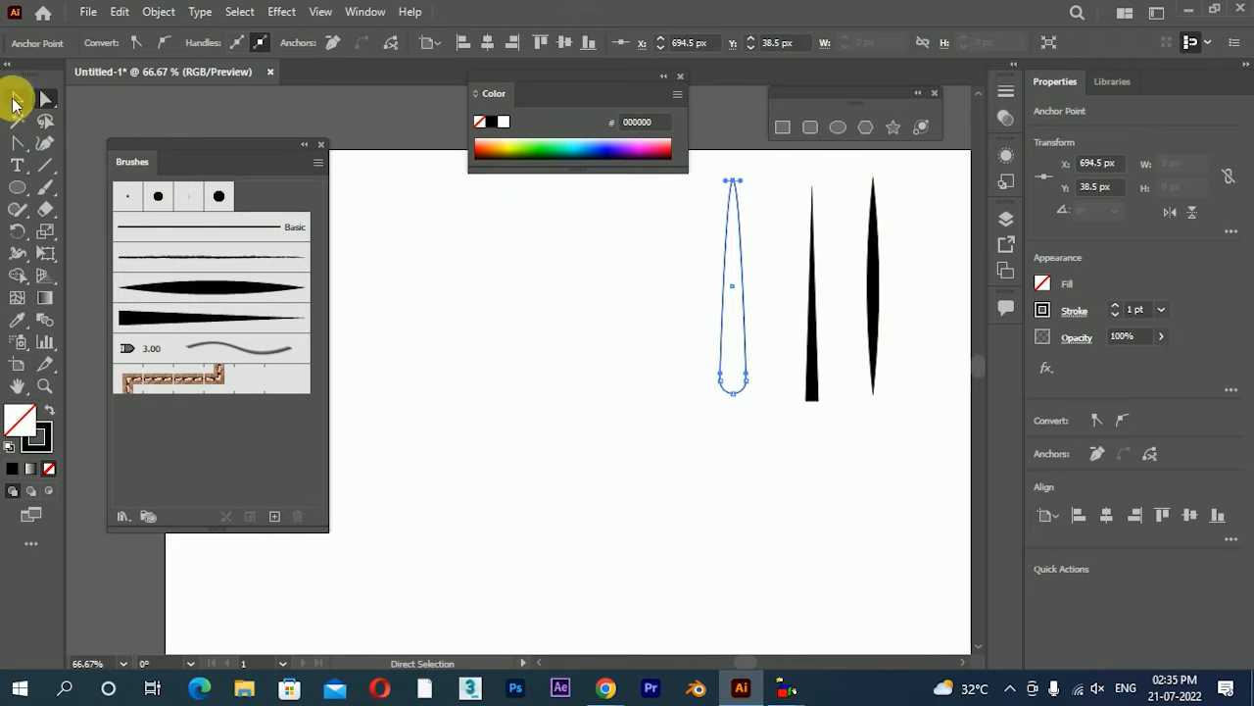
pyautogui.click(50, 412)
pyautogui.click(692, 314)
pyautogui.moveTo(723, 324); pyautogui.dragTo(745, 338)
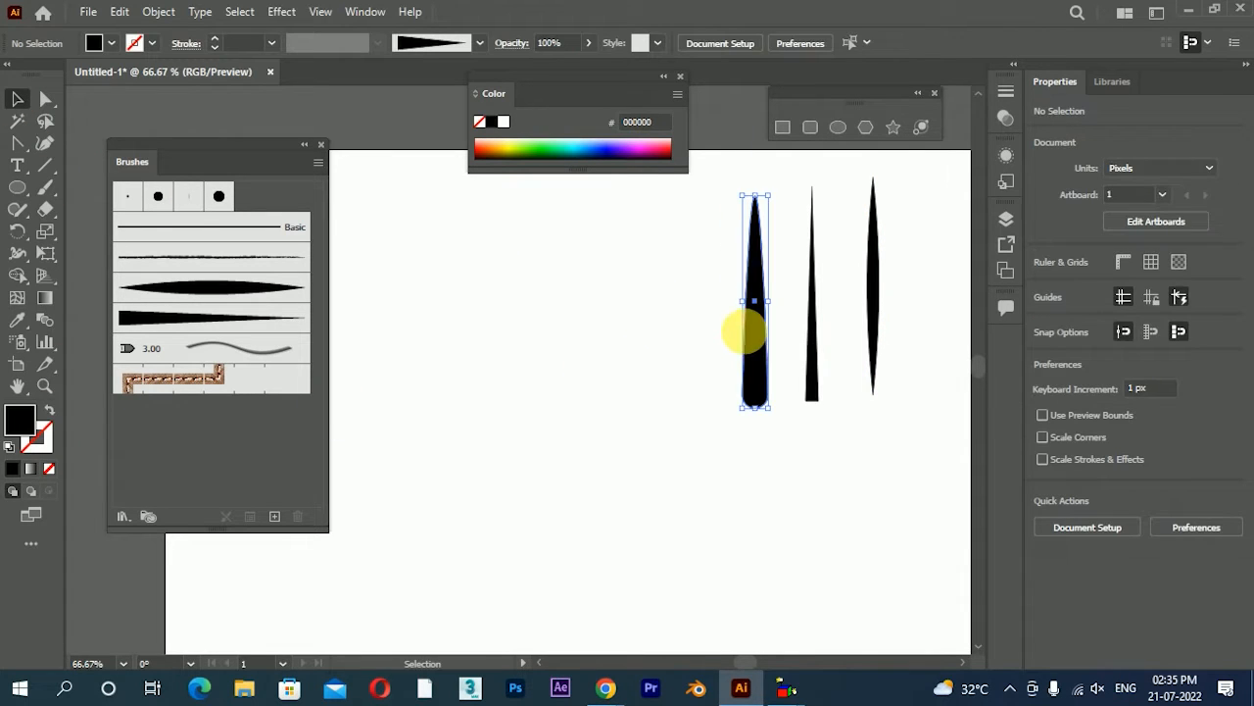
# Convert the top anchor point of the black elongated shape to a sharp corner with the Anchor Point tool
pyautogui.click(14, 147)
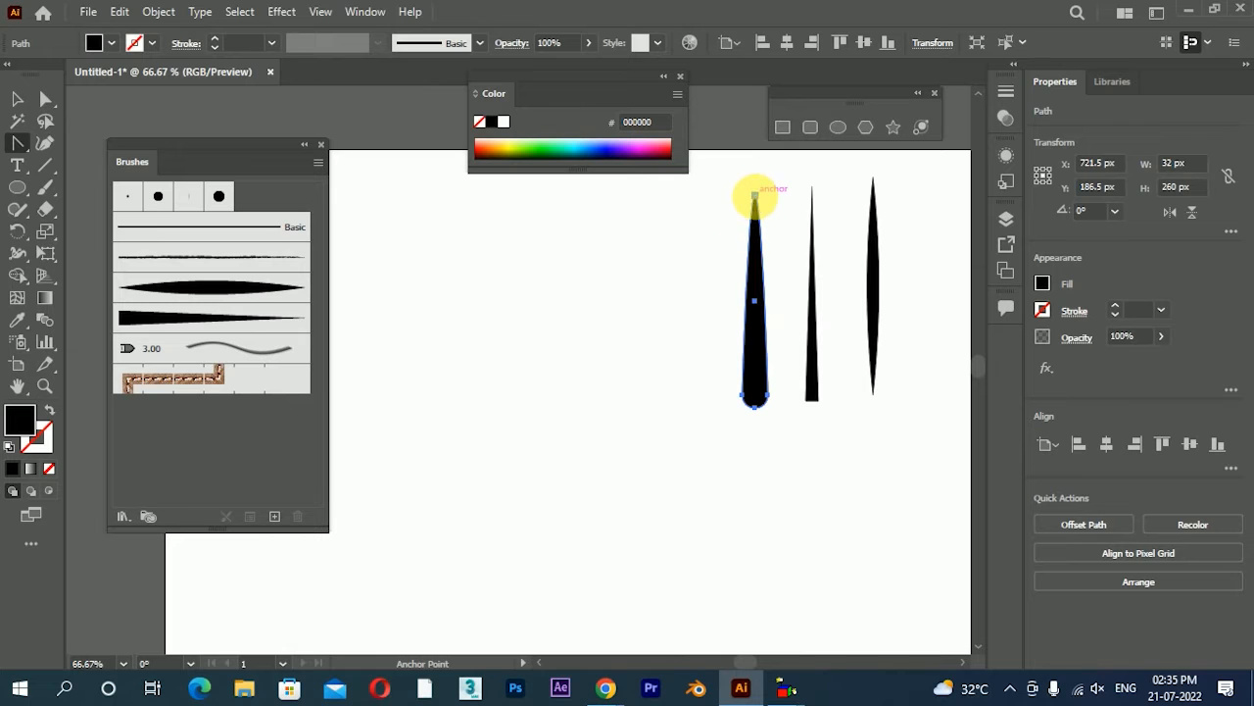
pyautogui.click(756, 196)
pyautogui.click(18, 99)
pyautogui.click(637, 260)
# Narrow the round-ended drop shape to about 17 px wide, keeping it centred on its own axis
pyautogui.scroll(1, 750, 313)
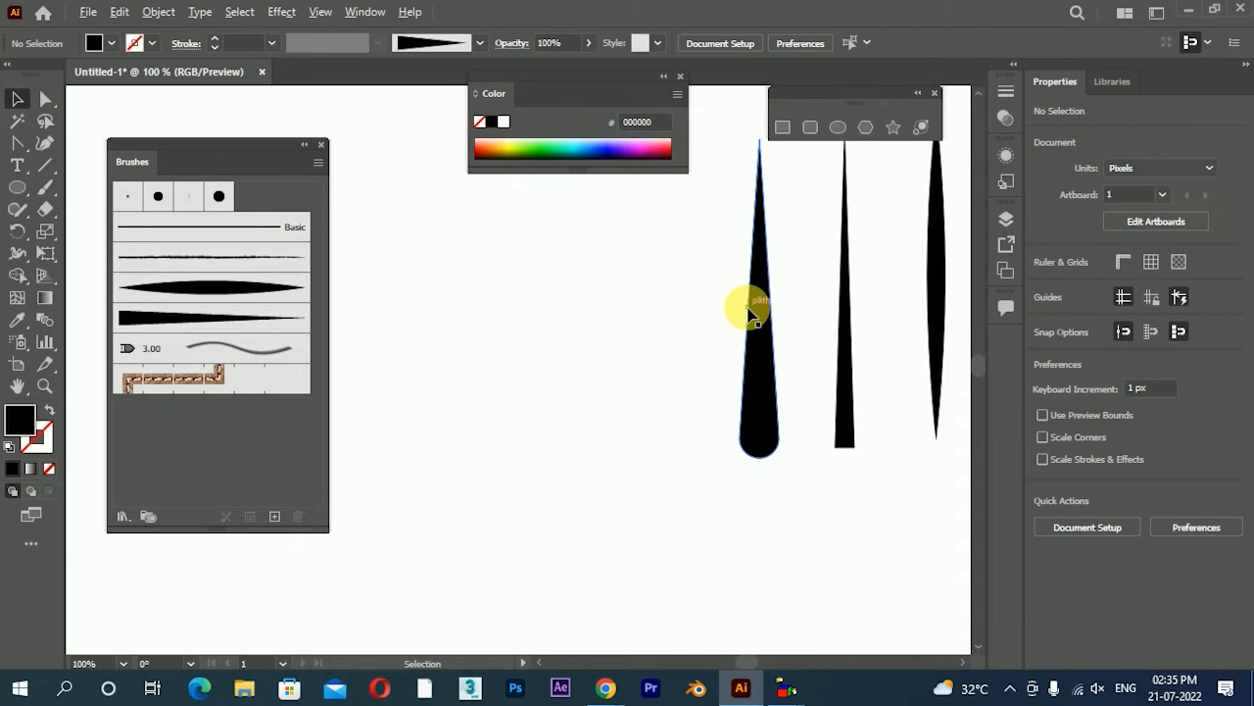
pyautogui.click(774, 312)
pyautogui.moveTo(742, 303); pyautogui.dragTo(756, 309)
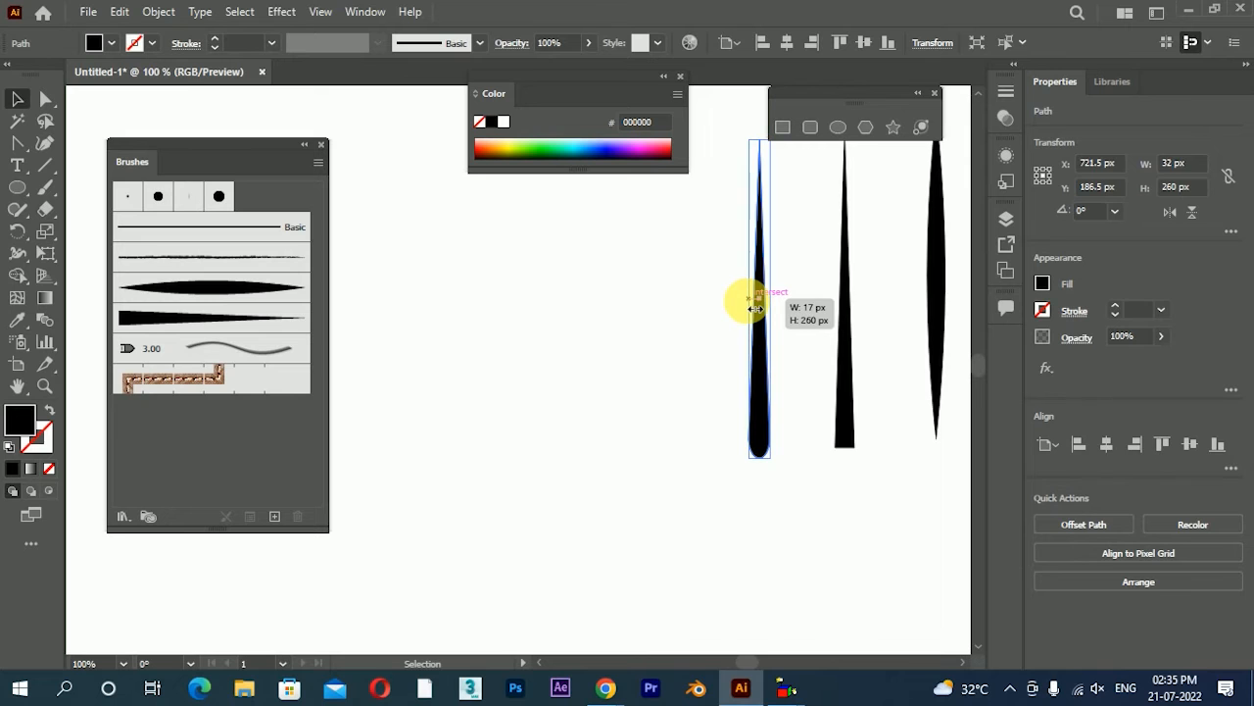
pyautogui.click(632, 318)
# Create an art brush from the narrow round-ended drop shape, keeping the downward direction and Stretch to Fit Stroke Length
pyautogui.scroll(-1, 630, 320)
pyautogui.moveTo(644, 391); pyautogui.dragTo(701, 397)
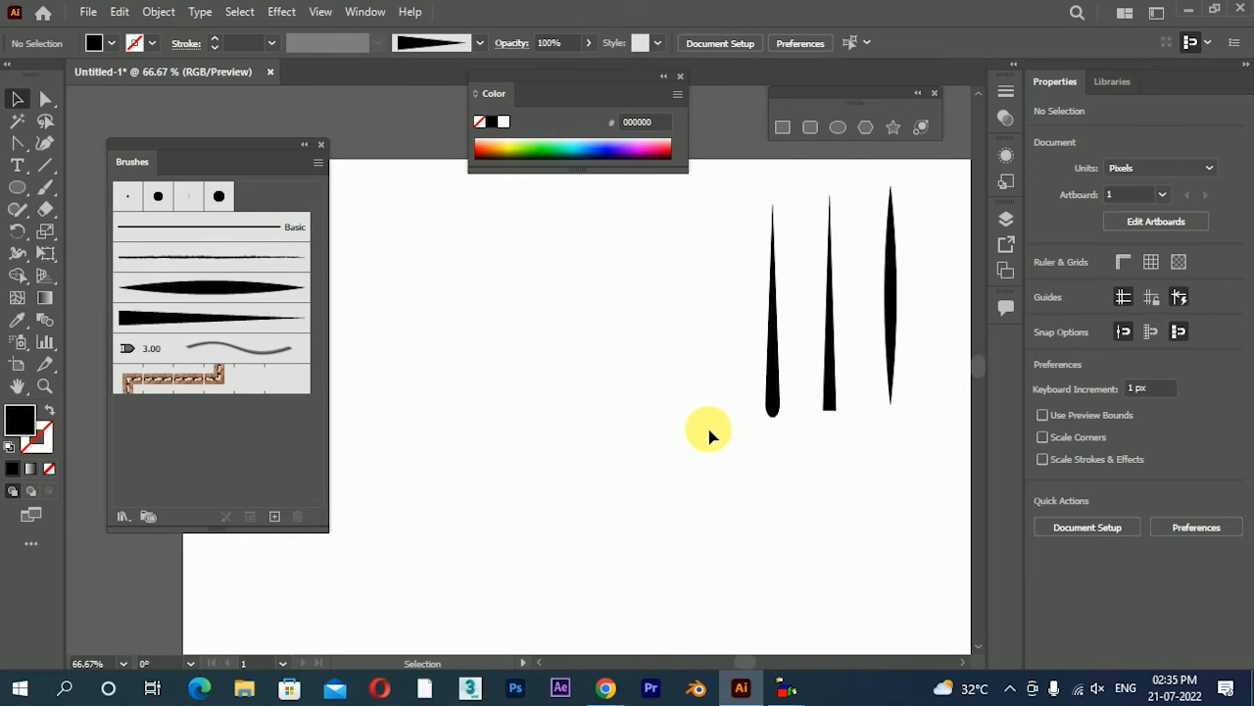
pyautogui.click(773, 410)
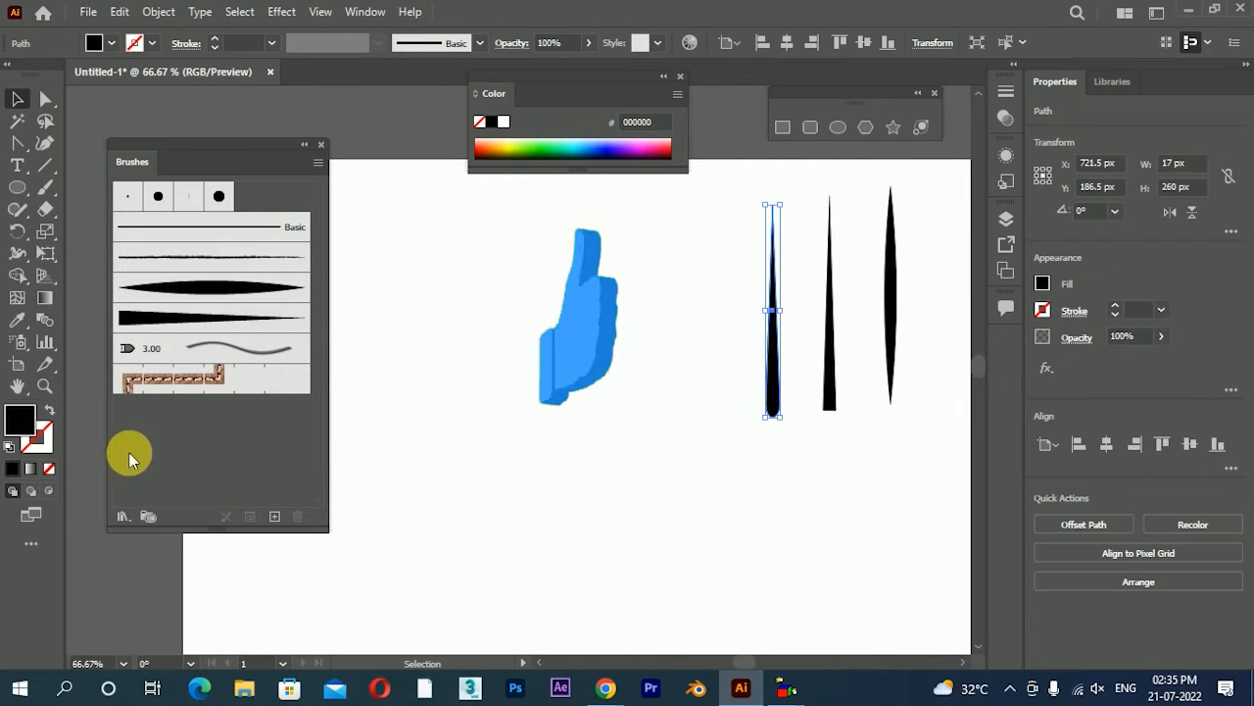
pyautogui.click(275, 517)
pyautogui.click(838, 203)
pyautogui.click(861, 292)
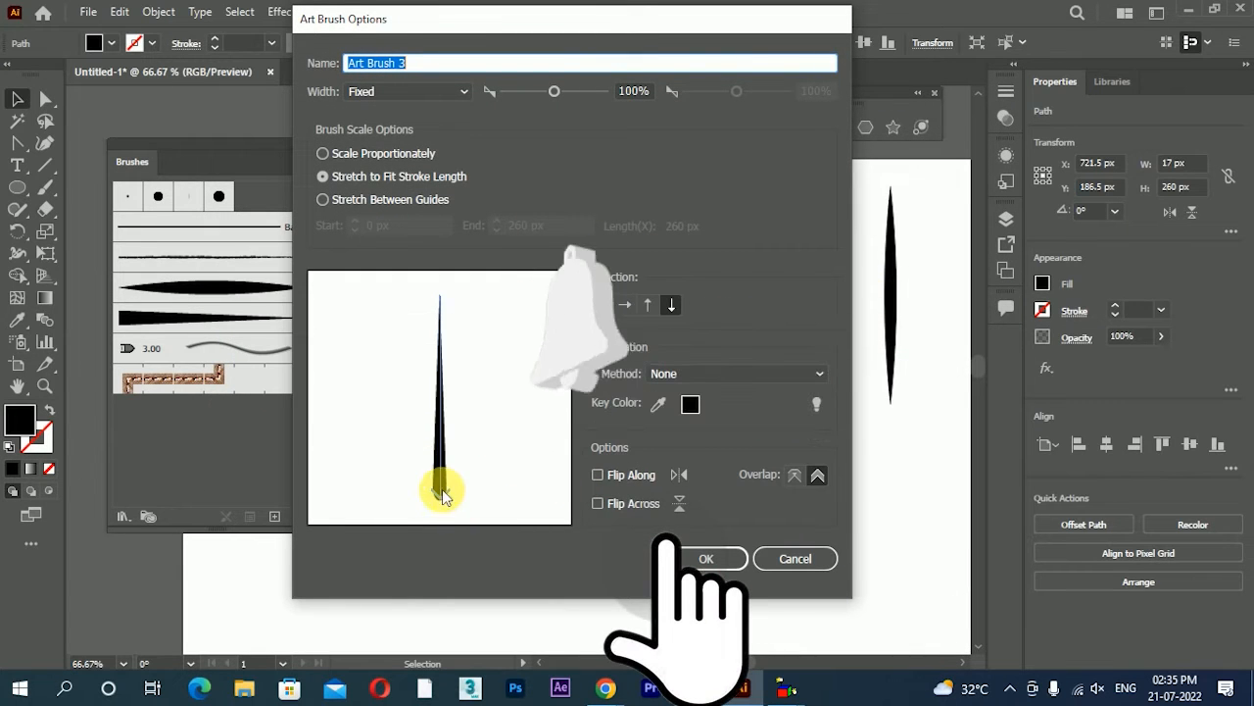
pyautogui.click(705, 558)
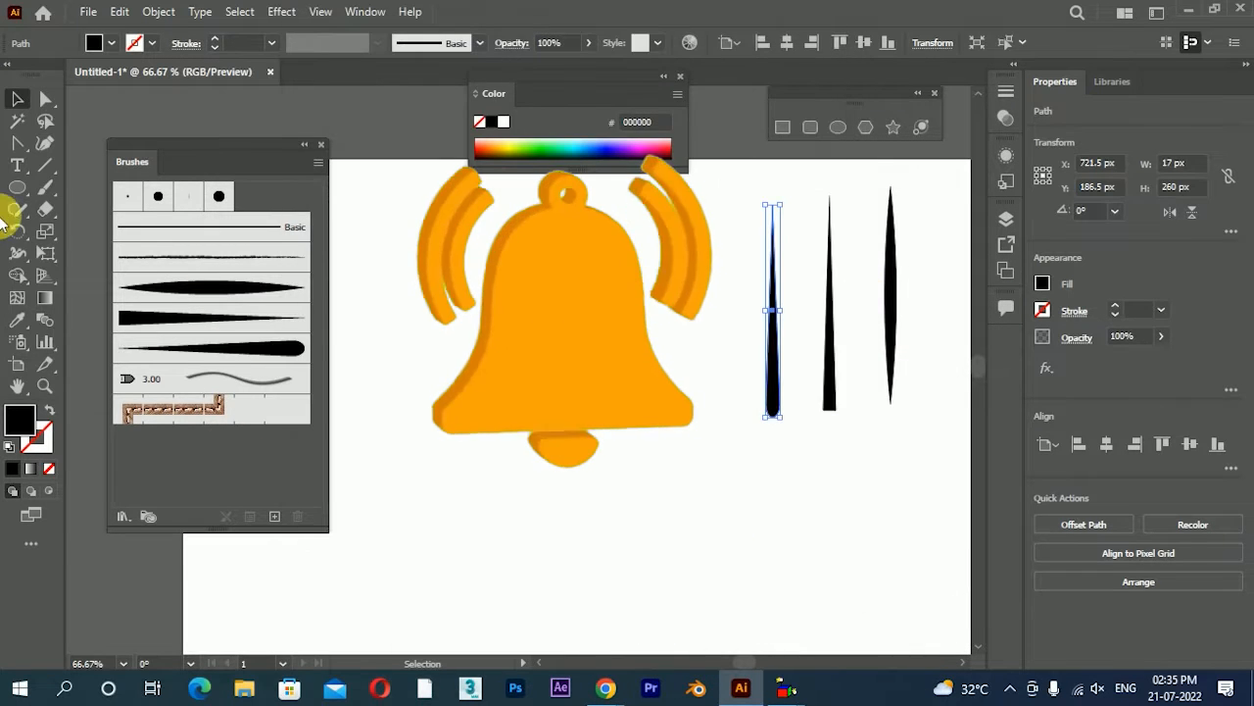
# Paint five curved strokes with the round-ended art brush using the Paintbrush, including one that curls into a loop
pyautogui.click(44, 187)
pyautogui.moveTo(546, 552)
pyautogui.mouseDown()
pyautogui.moveTo(564, 352)
pyautogui.moveTo(545, 214)
pyautogui.mouseUp()
pyautogui.moveTo(615, 447)
pyautogui.mouseDown()
pyautogui.moveTo(636, 392)
pyautogui.moveTo(727, 451)
pyautogui.mouseUp()
pyautogui.moveTo(619, 488)
pyautogui.mouseDown()
pyautogui.moveTo(632, 364)
pyautogui.moveTo(671, 420)
pyautogui.mouseUp()
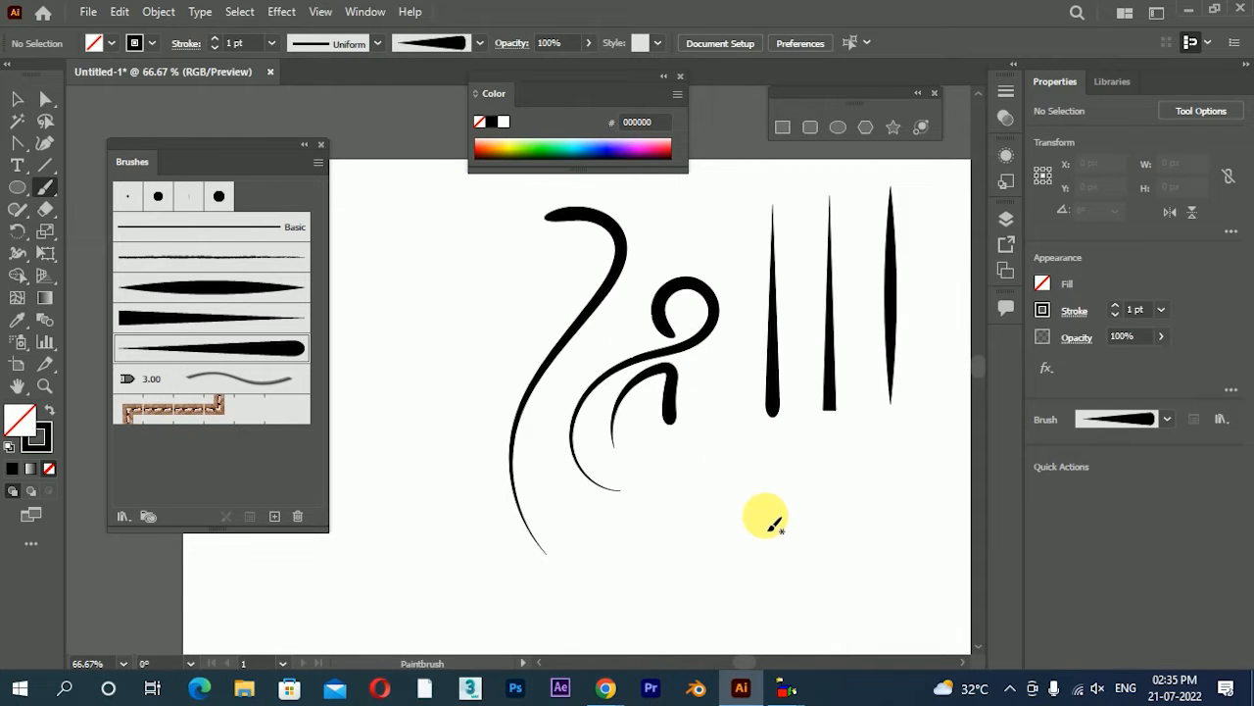
pyautogui.moveTo(457, 448); pyautogui.dragTo(502, 290)
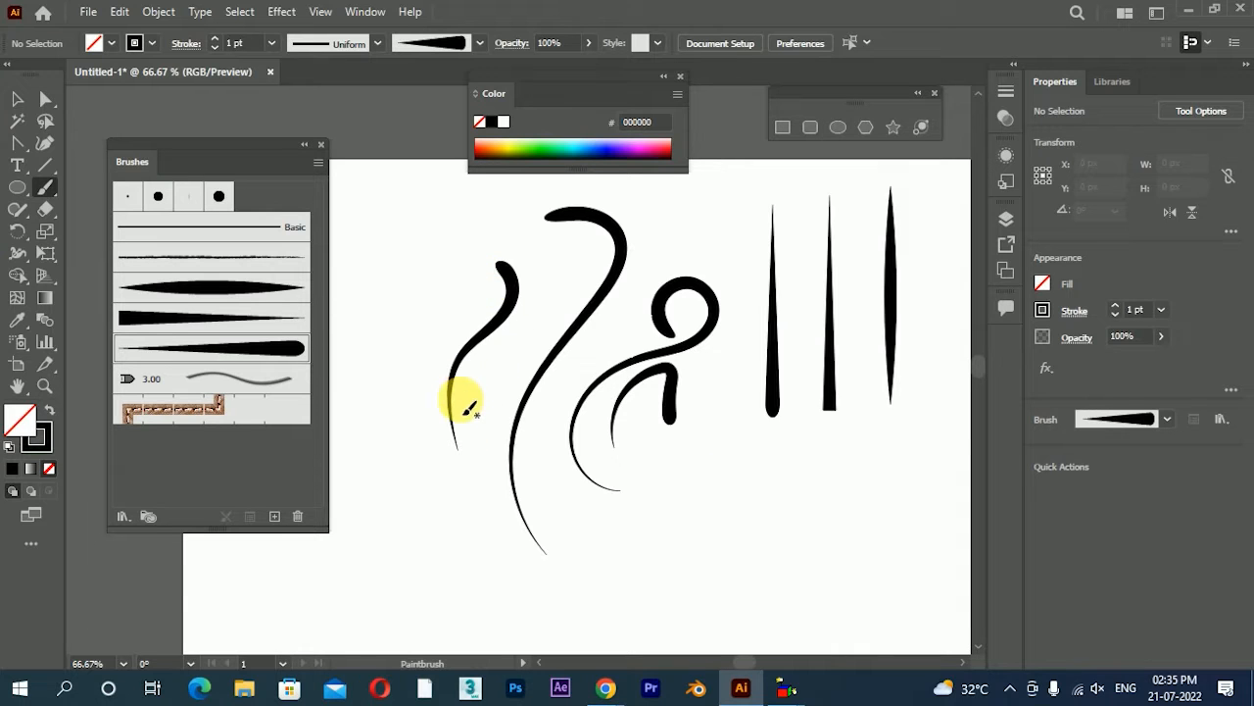
pyautogui.moveTo(457, 436); pyautogui.dragTo(564, 290)
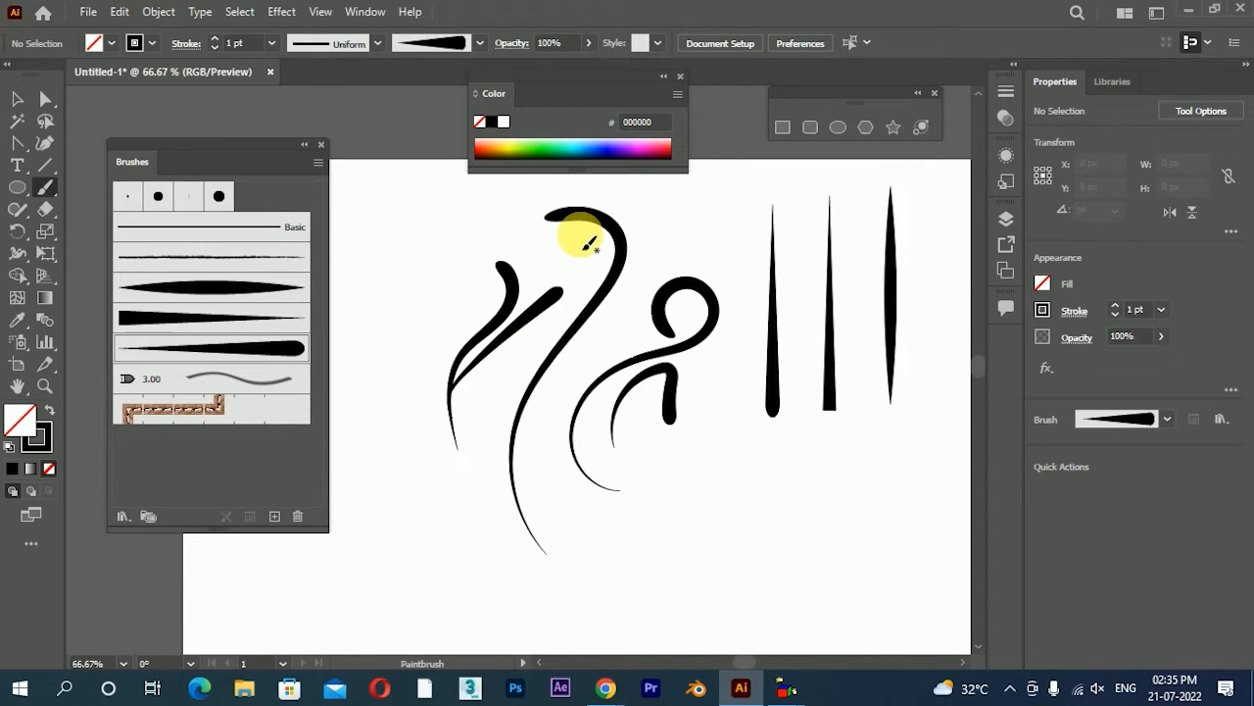
# Draw a spiral about 258 px wide and 230 px high below the brush shapes and apply the round-ended art brush
pyautogui.click(40, 172)
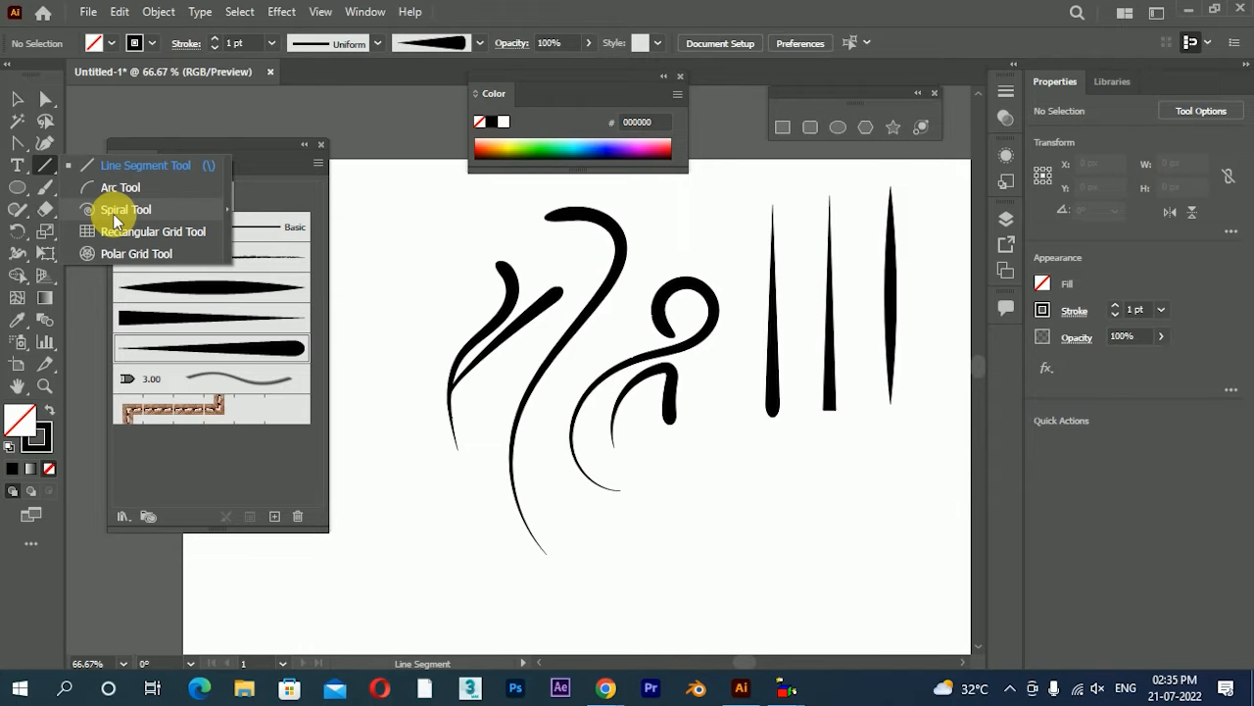
pyautogui.click(116, 209)
pyautogui.moveTo(756, 525); pyautogui.dragTo(885, 583)
pyautogui.click(17, 98)
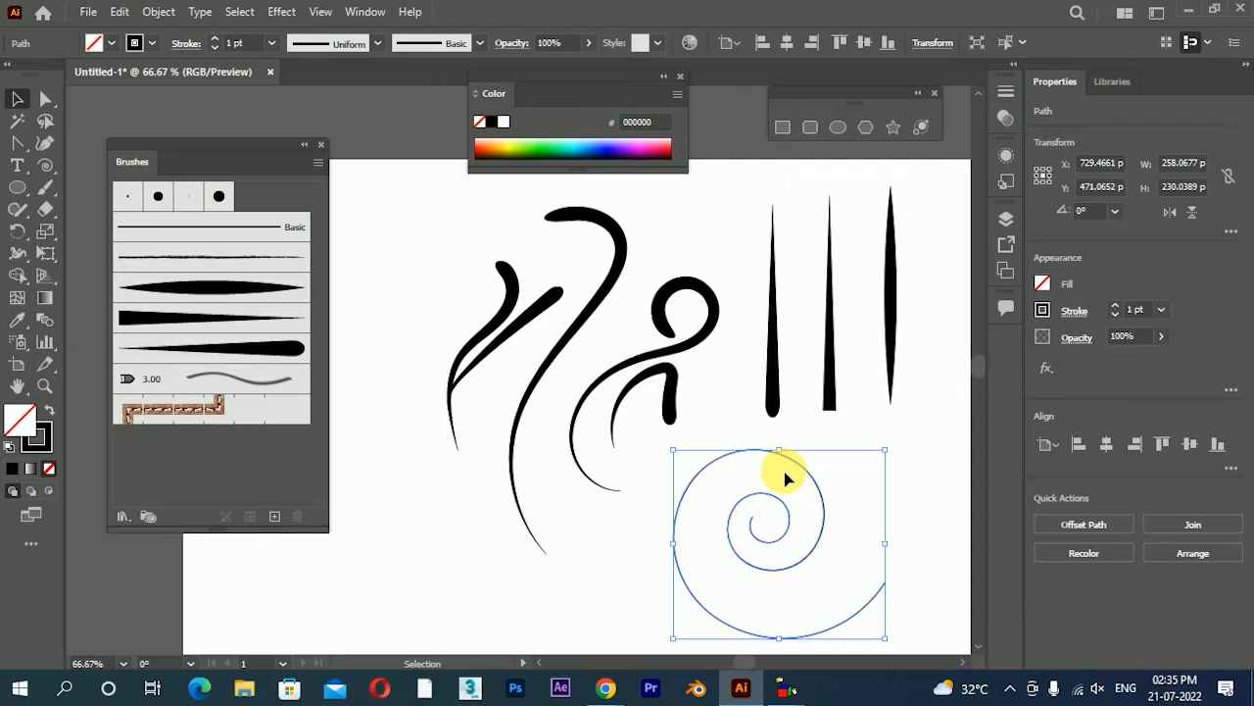
pyautogui.click(285, 344)
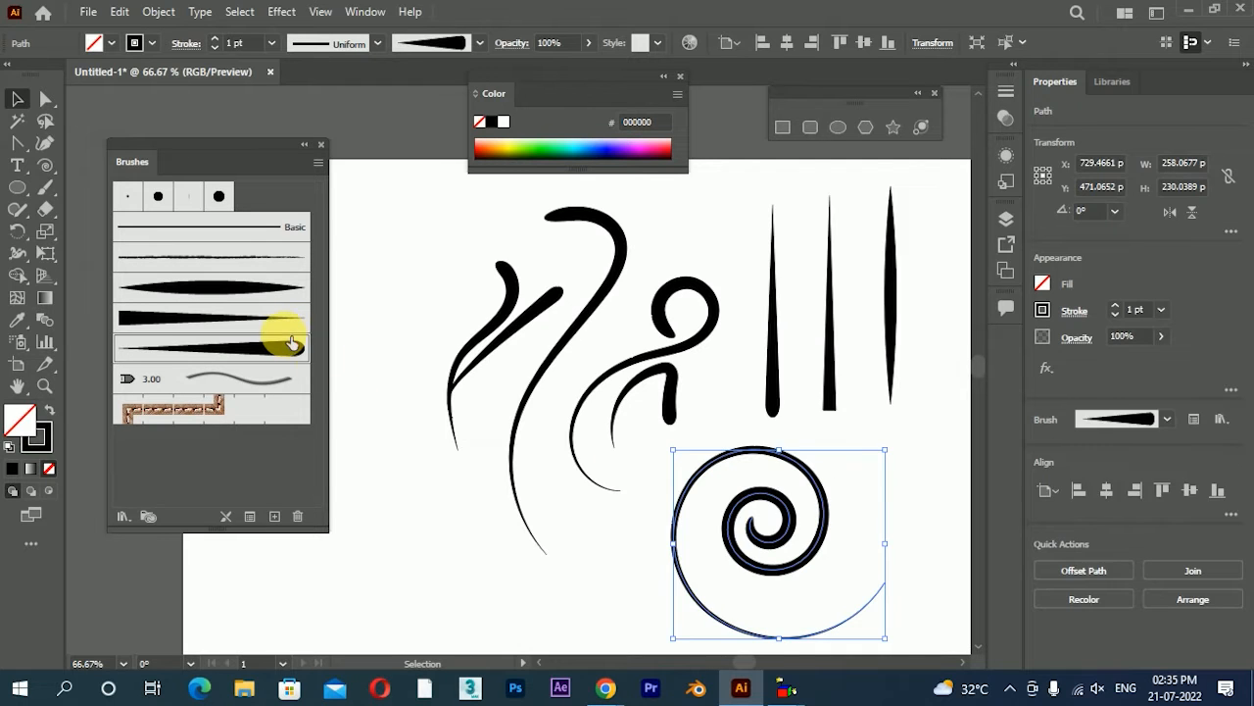
pyautogui.click(467, 388)
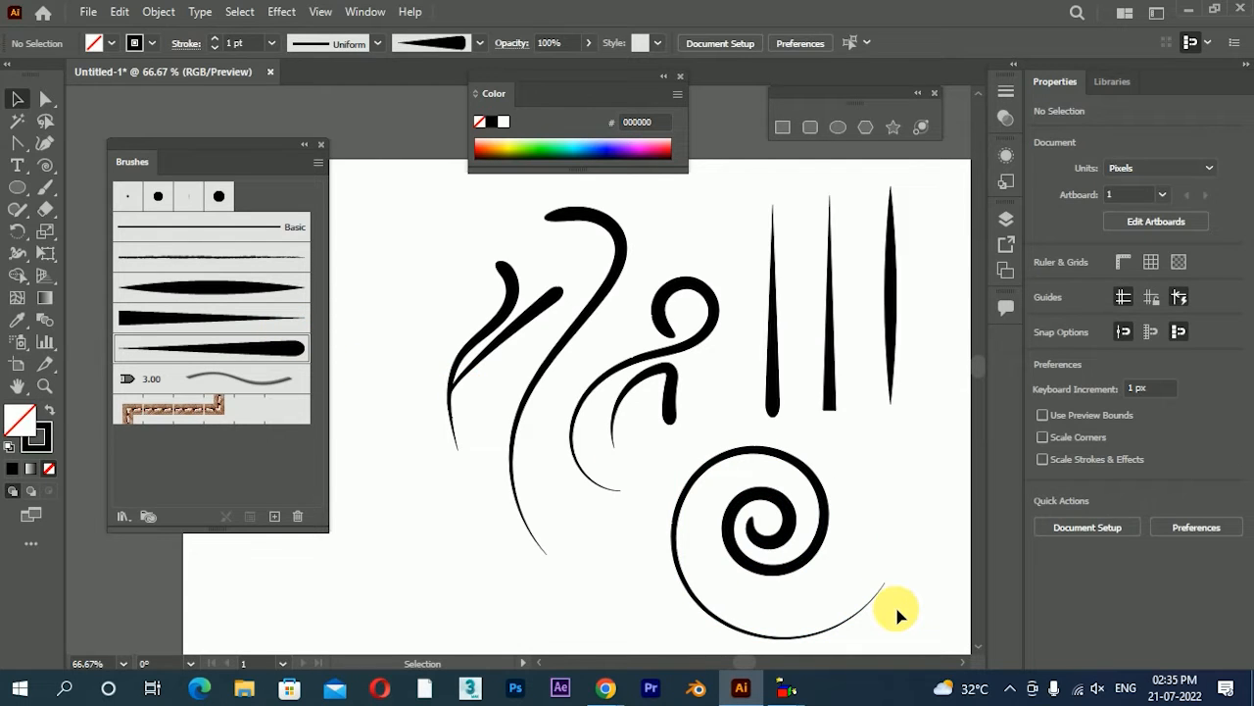
# Delete the five painted curved strokes and the spiral, keeping the three tapered brush shapes
pyautogui.moveTo(805, 548); pyautogui.dragTo(804, 453)
pyautogui.click(882, 440)
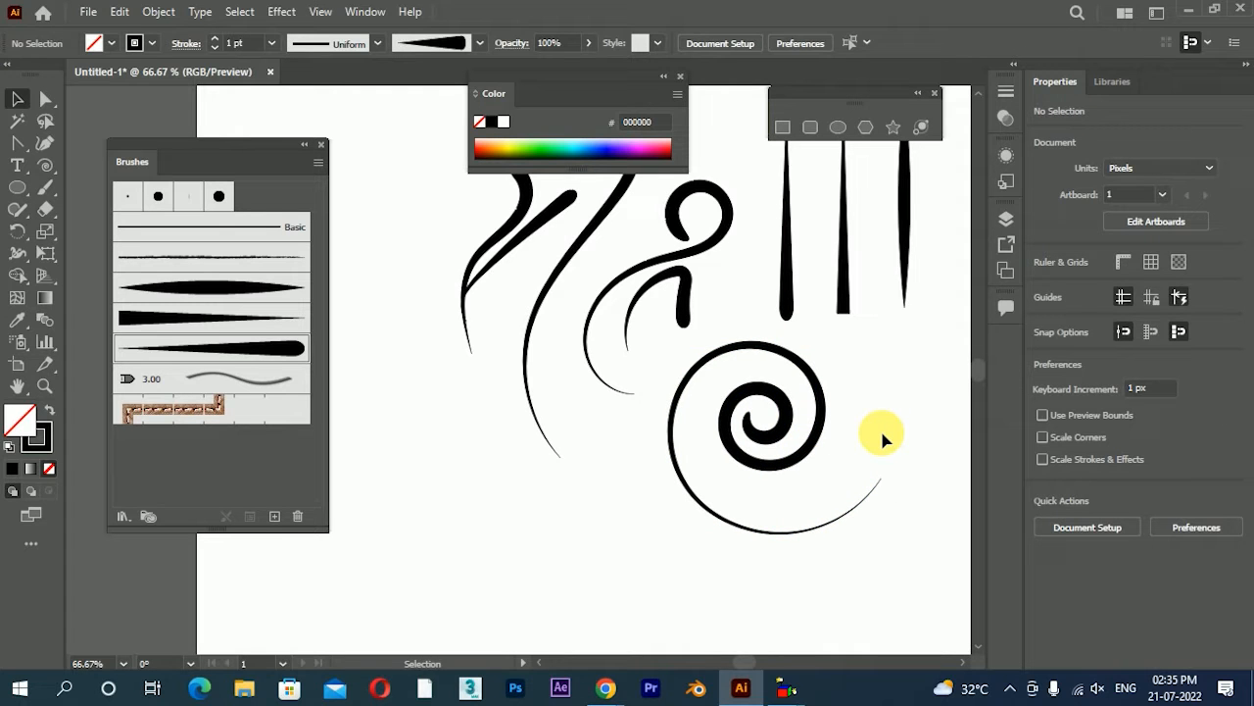
pyautogui.scroll(-1, 734, 377)
pyautogui.moveTo(619, 306)
pyautogui.mouseDown()
pyautogui.moveTo(637, 330)
pyautogui.moveTo(676, 316)
pyautogui.mouseUp()
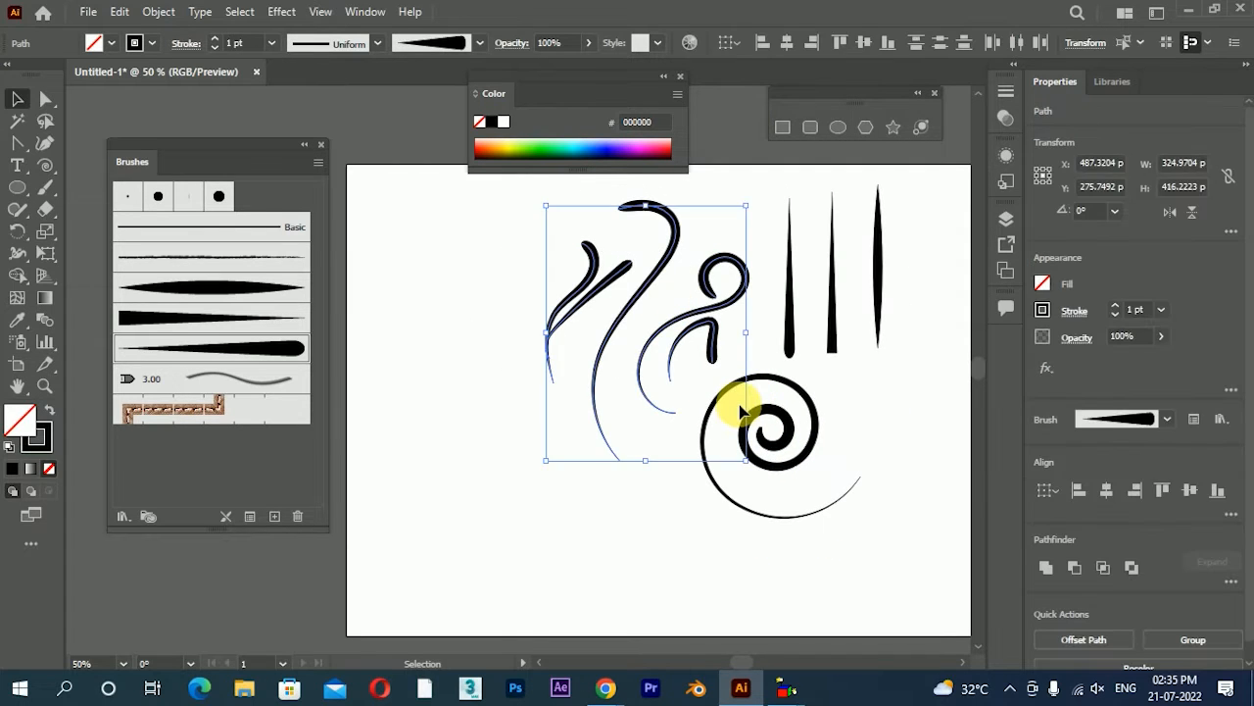
pyautogui.press('Delete')
pyautogui.click(796, 513)
pyautogui.press('Delete')
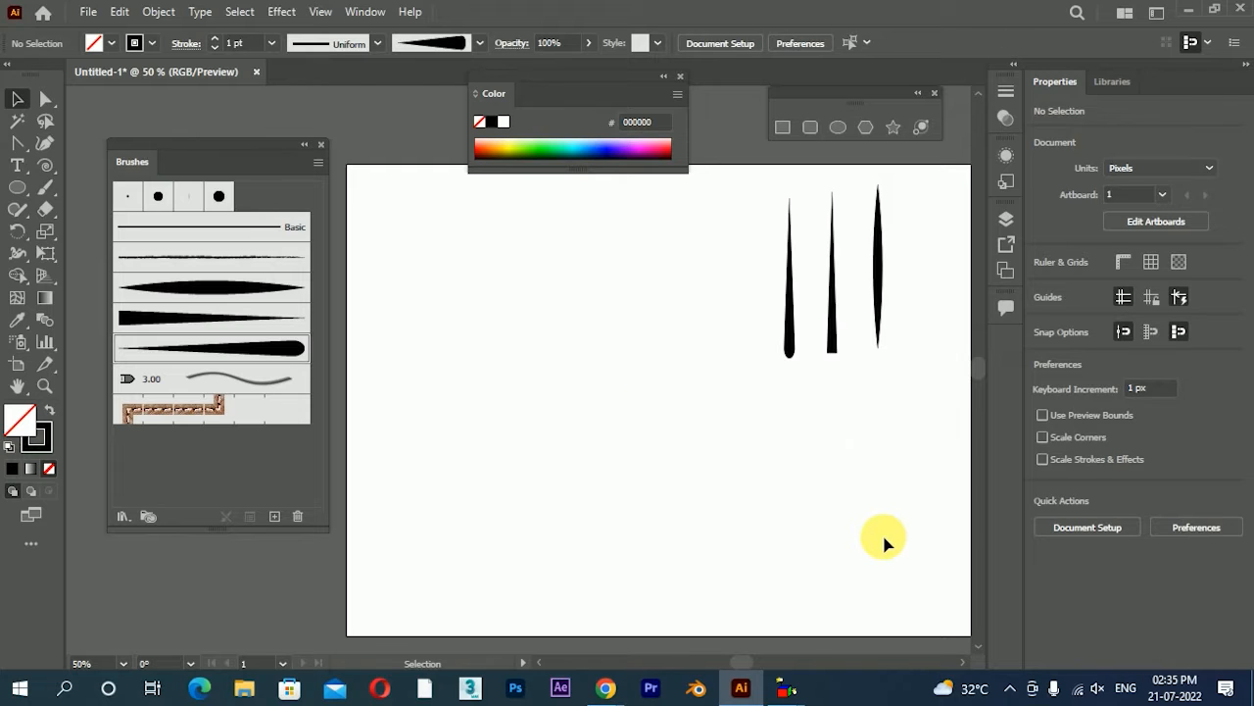
# Draw a black-filled circle 38 px in diameter with no stroke, to the left of the tapered shapes
pyautogui.scroll(1, 829, 294)
pyautogui.hotkey('shift', 'x')
pyautogui.press('l')
pyautogui.scroll(1, 672, 350)
pyautogui.moveTo(645, 302); pyautogui.dragTo(667, 316)
pyautogui.click(17, 99)
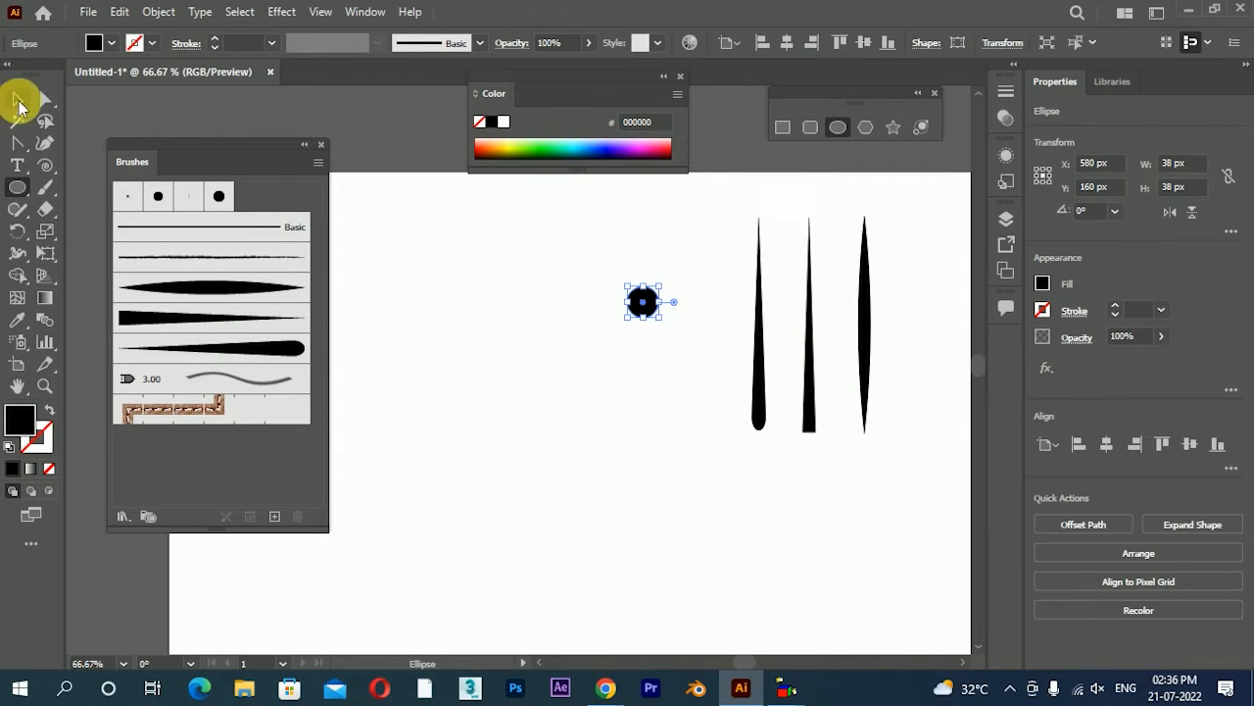
pyautogui.scroll(2, 594, 289)
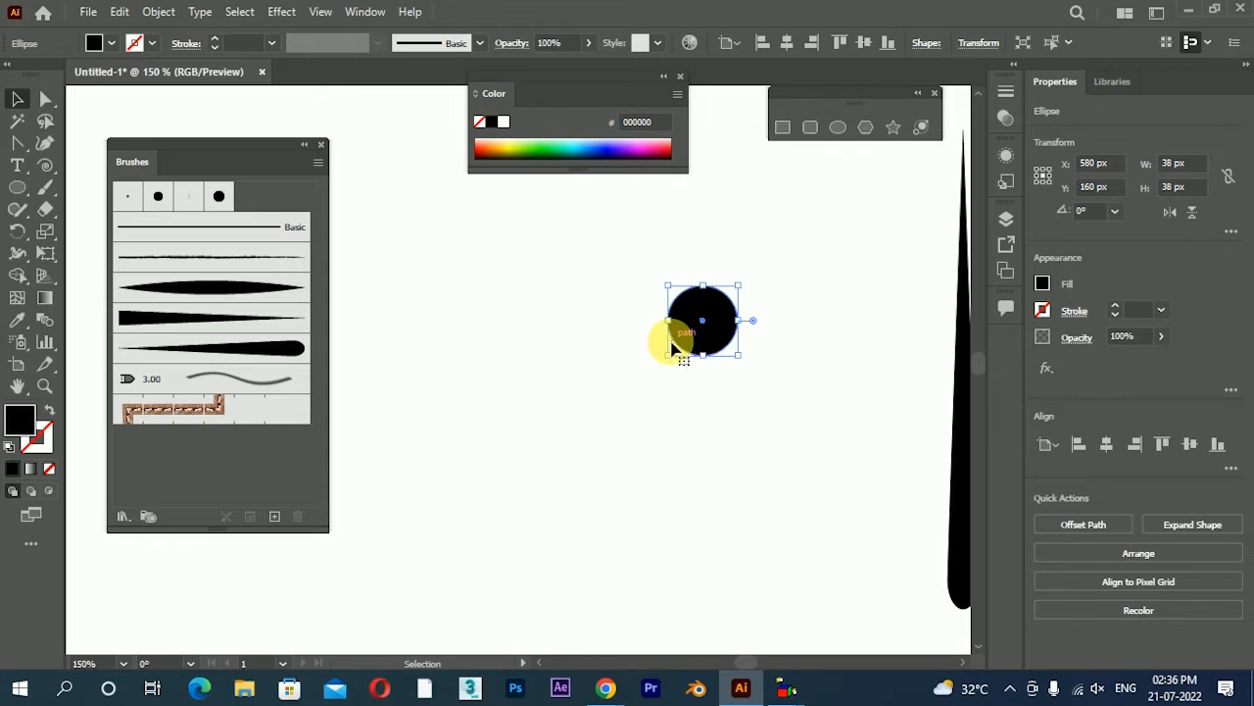
# Surround the 38 px circle with six 18 px circles as flower petals, including one at the bottom centre
pyautogui.moveTo(688, 328); pyautogui.dragTo(628, 357)
pyautogui.moveTo(687, 324); pyautogui.dragTo(742, 303)
pyautogui.click(761, 266)
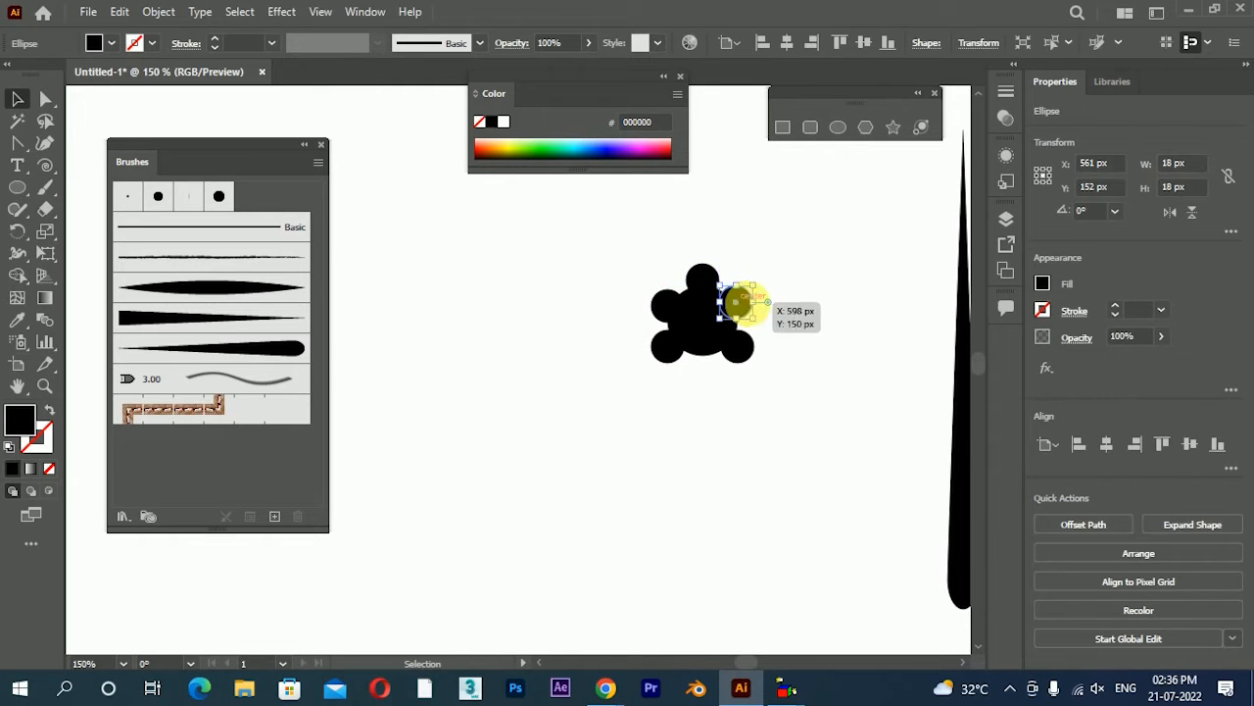
pyautogui.click(878, 322)
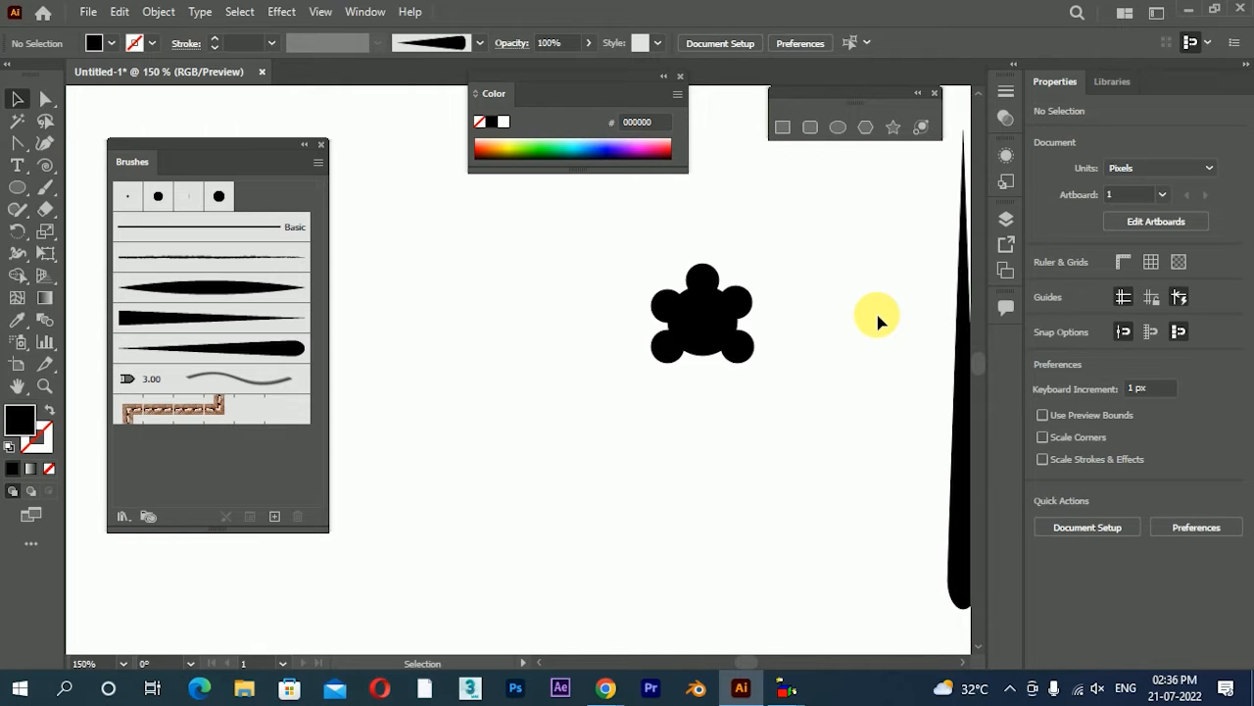
pyautogui.moveTo(730, 342); pyautogui.dragTo(709, 365)
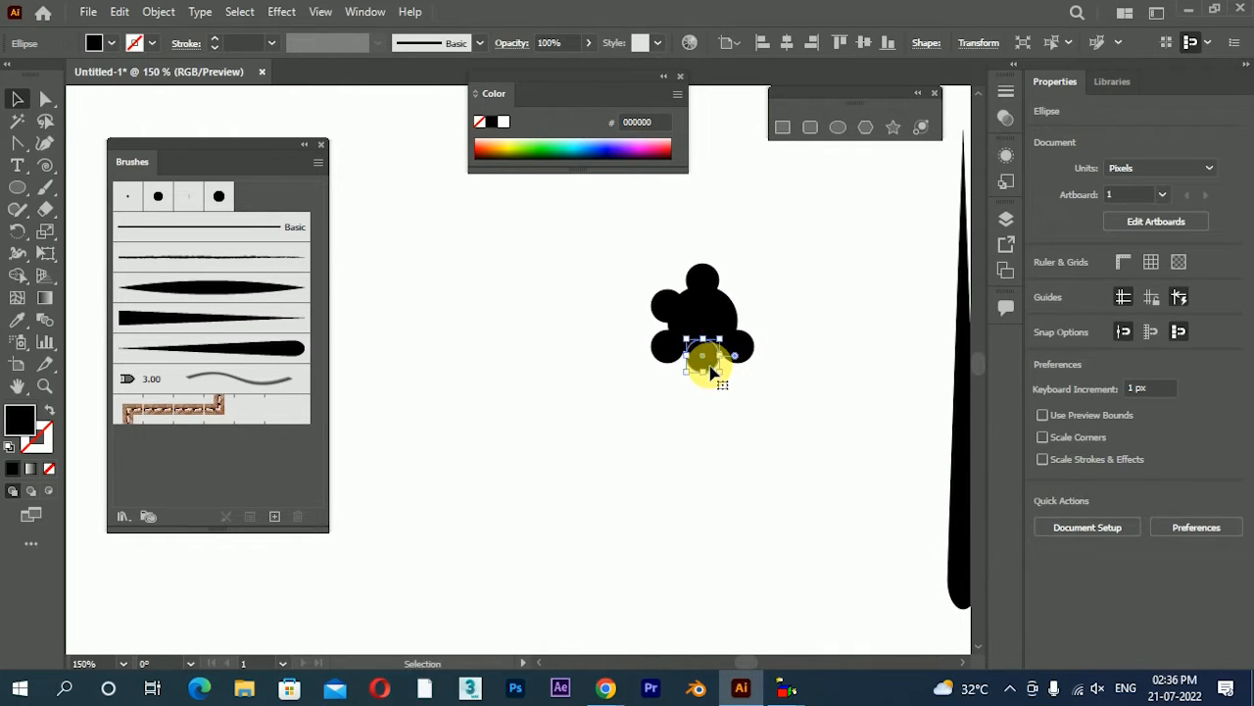
pyautogui.hotkey('ctrl', 'z')
pyautogui.moveTo(734, 307); pyautogui.dragTo(701, 356)
pyautogui.click(806, 350)
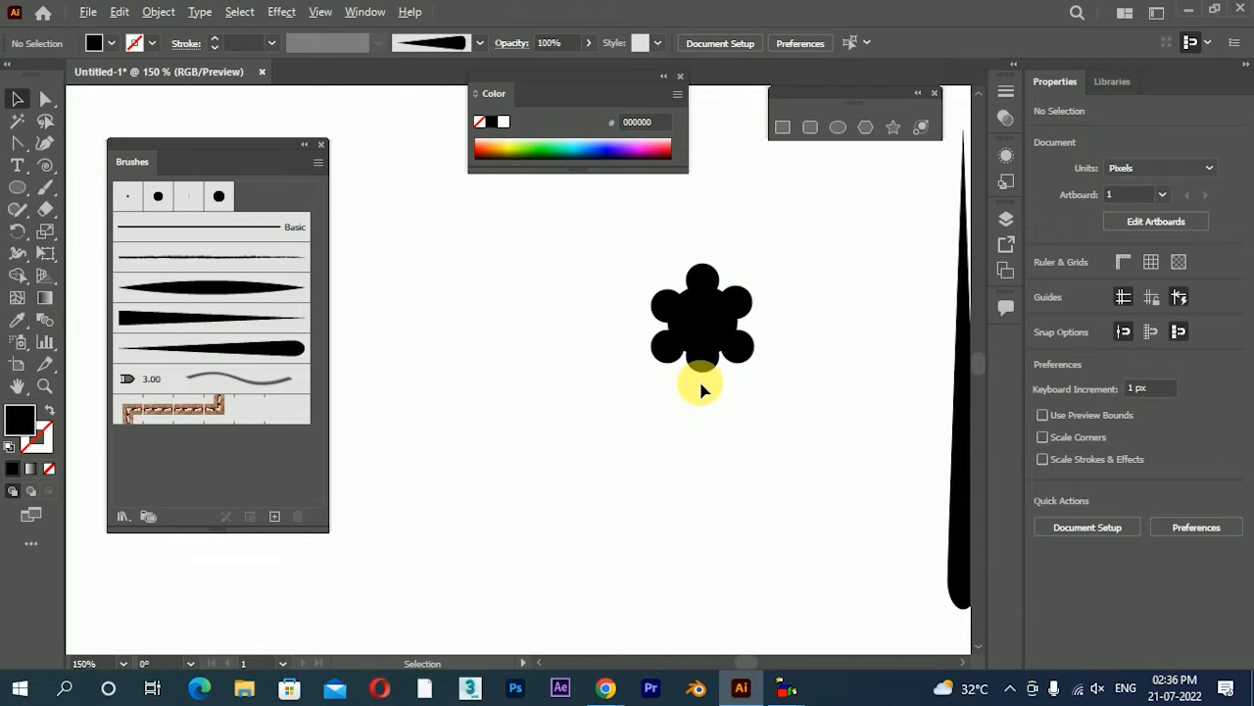
# Shrink the flower's bottom petal circle and place an even smaller circle directly beneath it
pyautogui.scroll(4, 701, 380)
pyautogui.click(760, 274)
pyautogui.moveTo(783, 209); pyautogui.dragTo(765, 219)
pyautogui.moveTo(697, 258); pyautogui.dragTo(705, 327)
pyautogui.moveTo(767, 283); pyautogui.dragTo(734, 289)
pyautogui.scroll(-3, 698, 348)
pyautogui.click(700, 359)
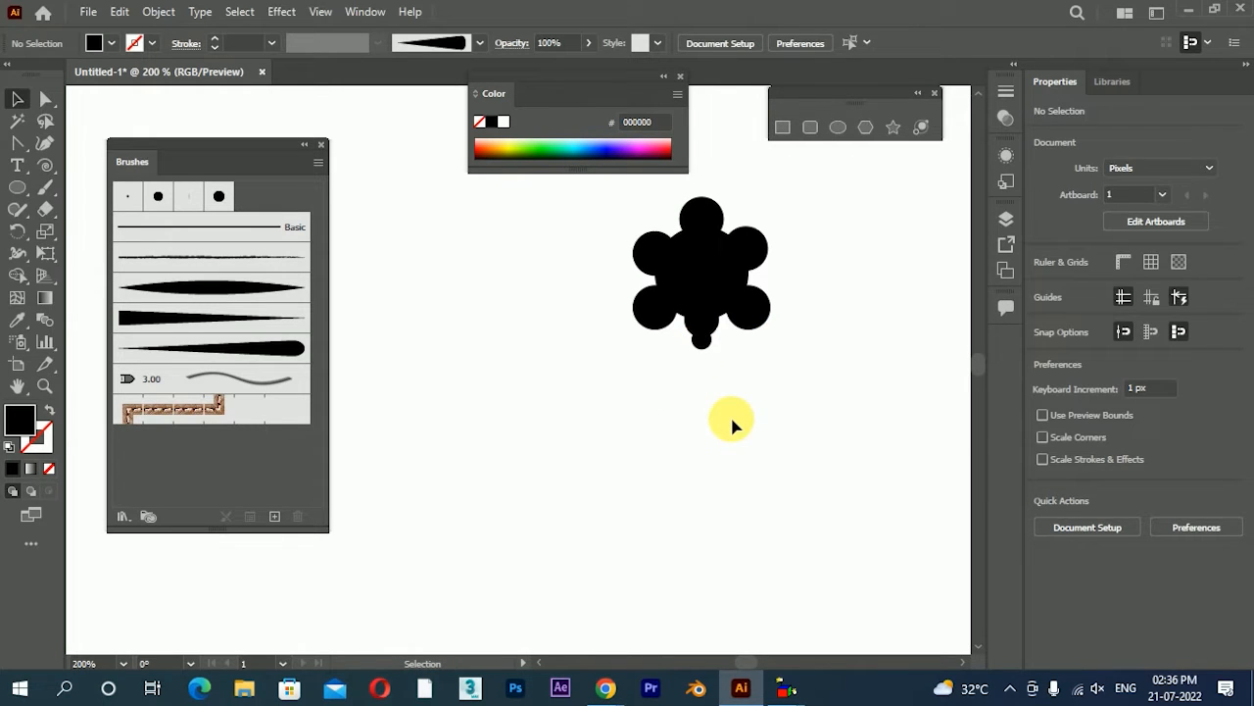
# Unite all the flower's circles into a single shape
pyautogui.hotkey('ctrl', 'a')
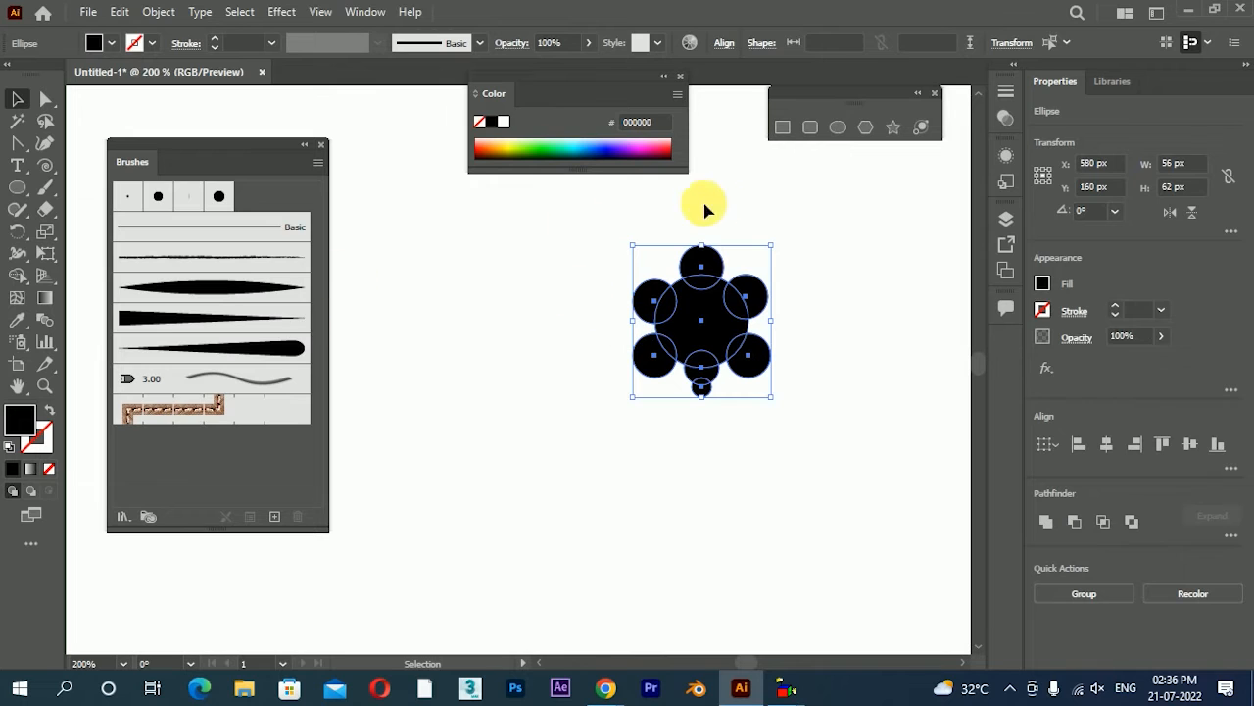
pyautogui.click(1047, 524)
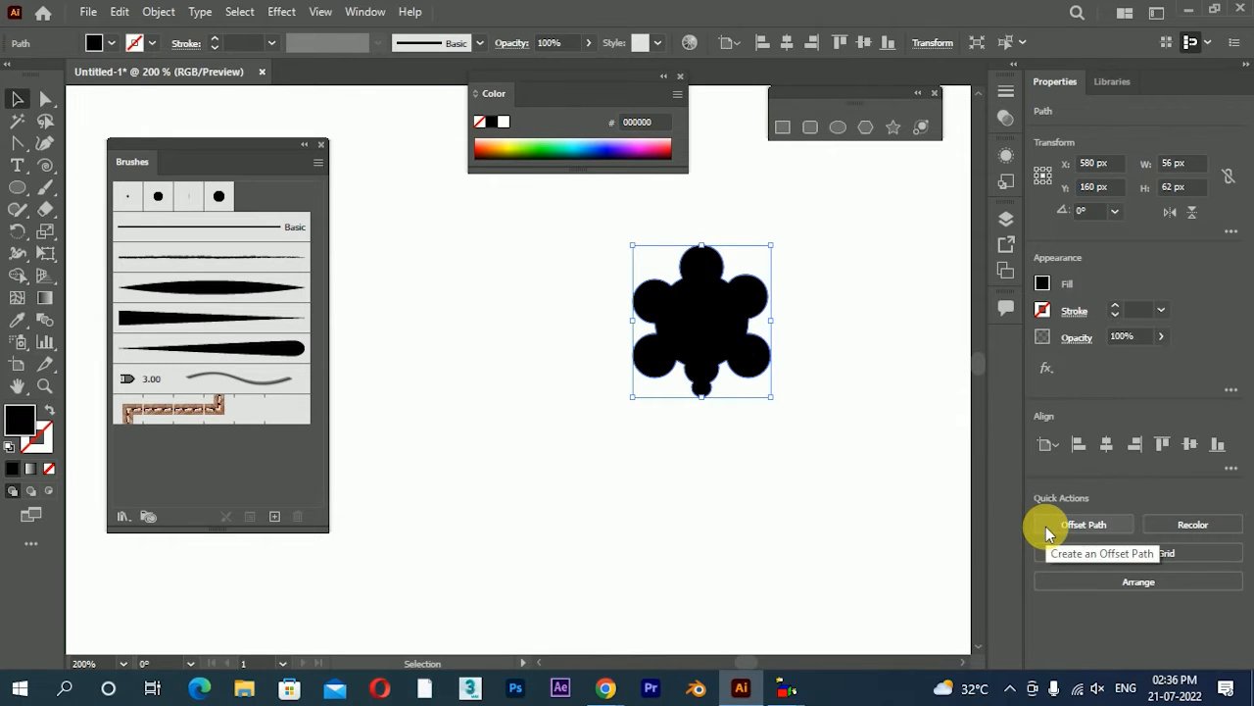
pyautogui.click(776, 513)
# Scale the flower down to 28 px by 31 px and place it beside the upper ends of the tapered shapes
pyautogui.scroll(-2, 807, 414)
pyautogui.moveTo(762, 381); pyautogui.dragTo(741, 252)
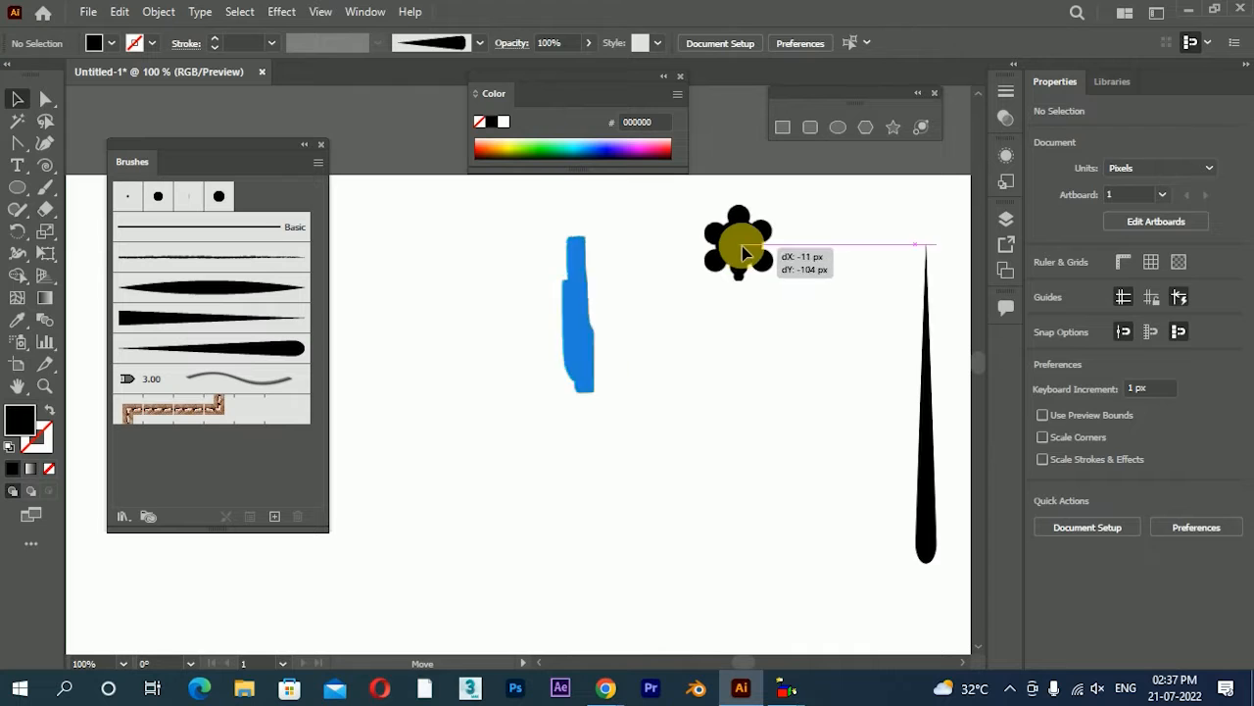
pyautogui.scroll(2, 739, 243)
pyautogui.moveTo(820, 327); pyautogui.dragTo(787, 294)
pyautogui.click(795, 359)
pyautogui.scroll(-1, 795, 359)
pyautogui.moveTo(793, 456); pyautogui.dragTo(593, 392)
pyautogui.moveTo(561, 213); pyautogui.dragTo(734, 237)
pyautogui.scroll(-1, 687, 316)
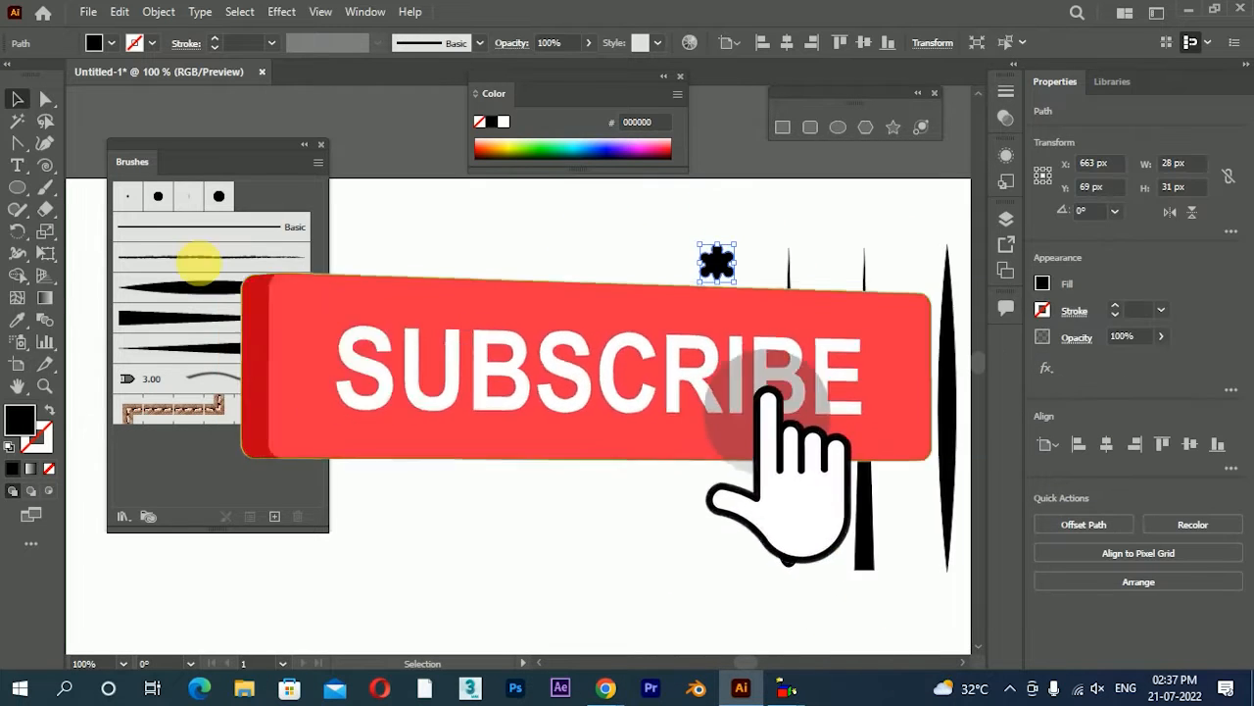
# Draw a vertical line 224 px long with a black 1 pt stroke and attach its upper end to the flower's base
pyautogui.moveTo(45, 165); pyautogui.dragTo(81, 165)
pyautogui.moveTo(708, 284); pyautogui.dragTo(711, 564)
pyautogui.click(17, 98)
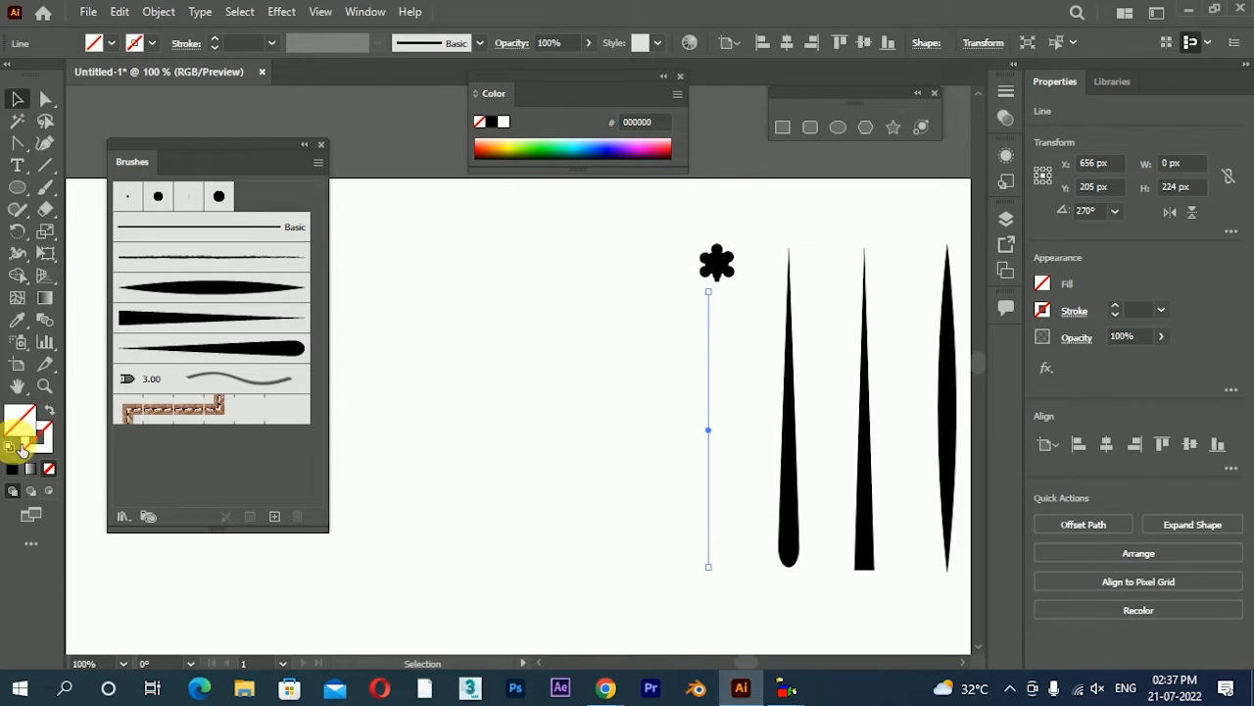
pyautogui.click(15, 469)
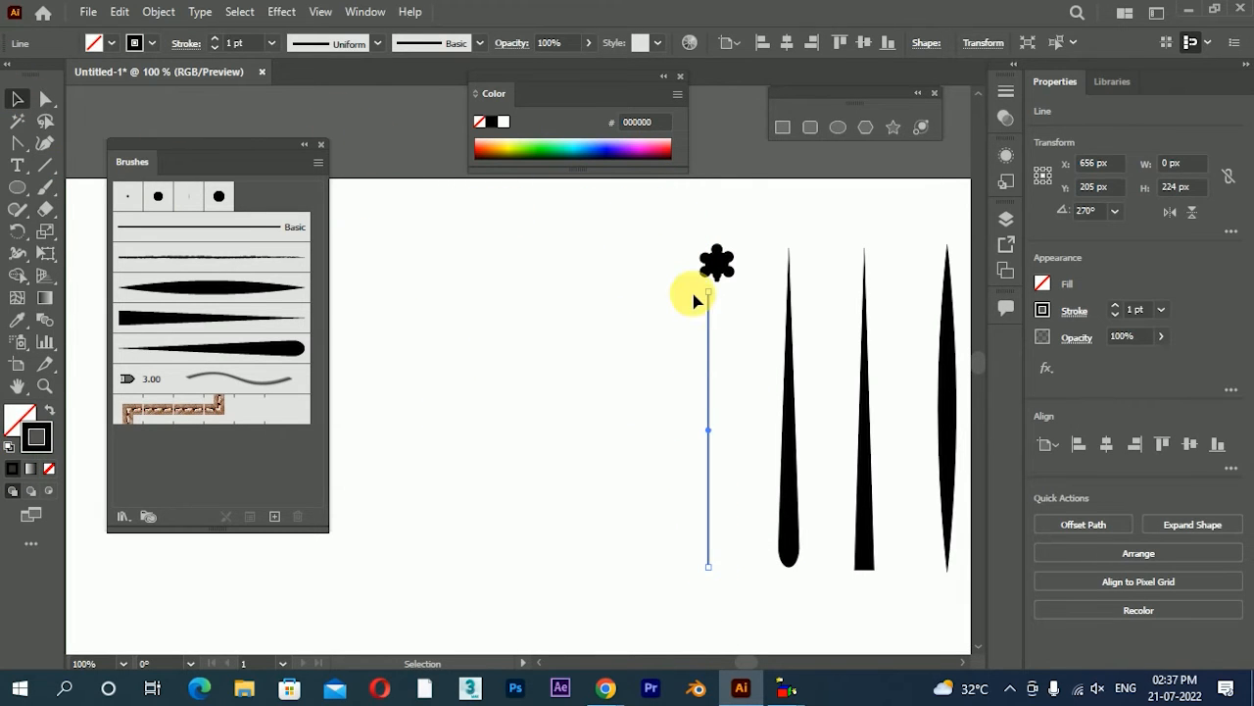
pyautogui.scroll(3, 693, 301)
pyautogui.moveTo(742, 311); pyautogui.dragTo(767, 269)
pyautogui.moveTo(821, 308); pyautogui.dragTo(751, 360)
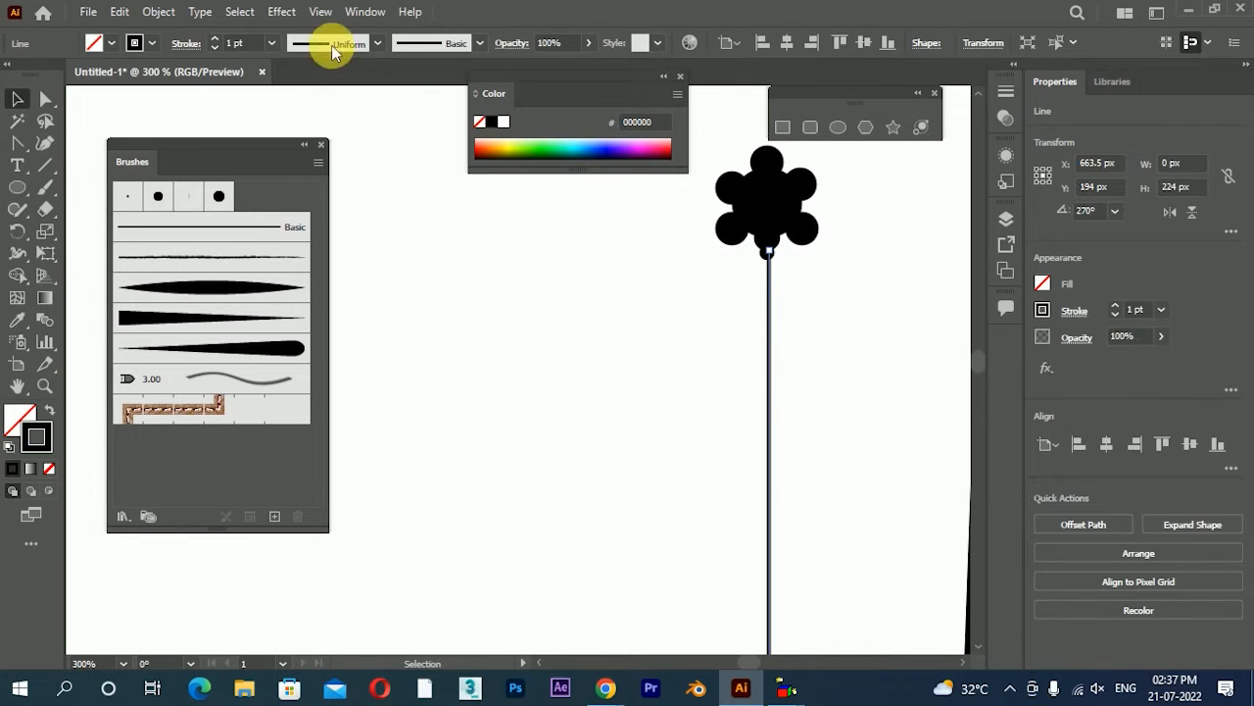
# Turn off Snap to Pixel, Snap to Point and Snap to Glyph
pyautogui.click(320, 13)
pyautogui.moveTo(377, 684)
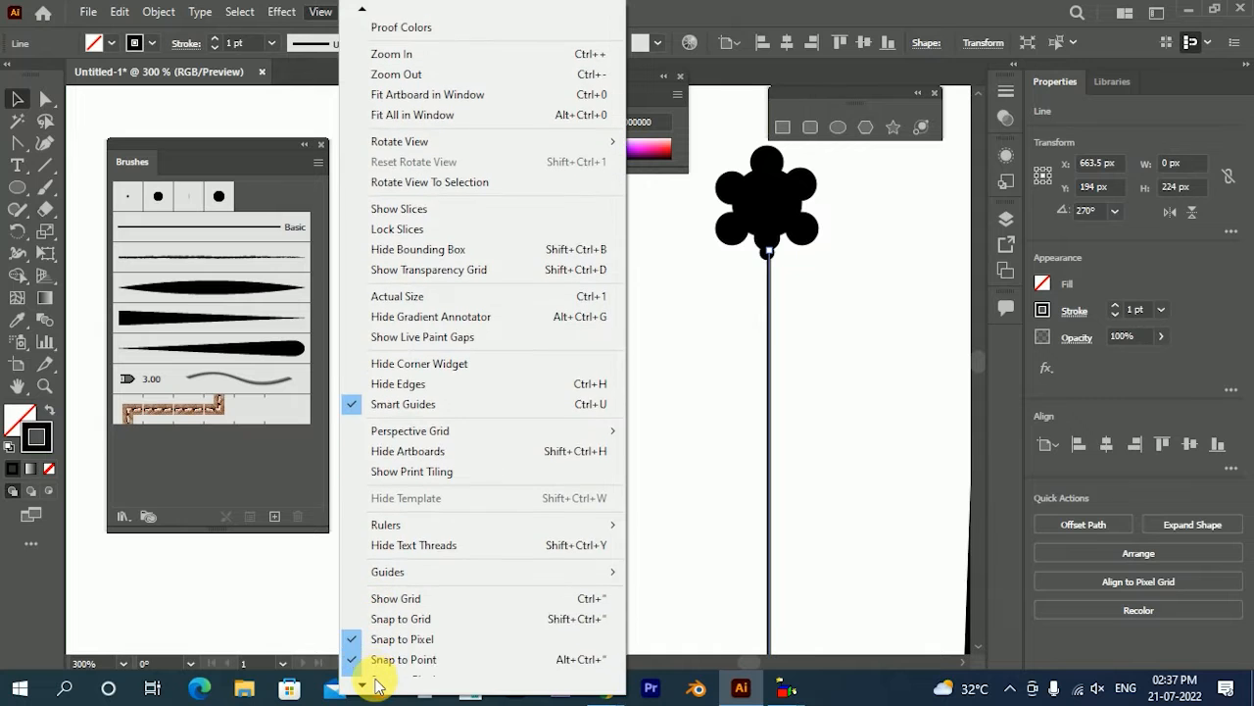
pyautogui.click(401, 620)
pyautogui.click(323, 12)
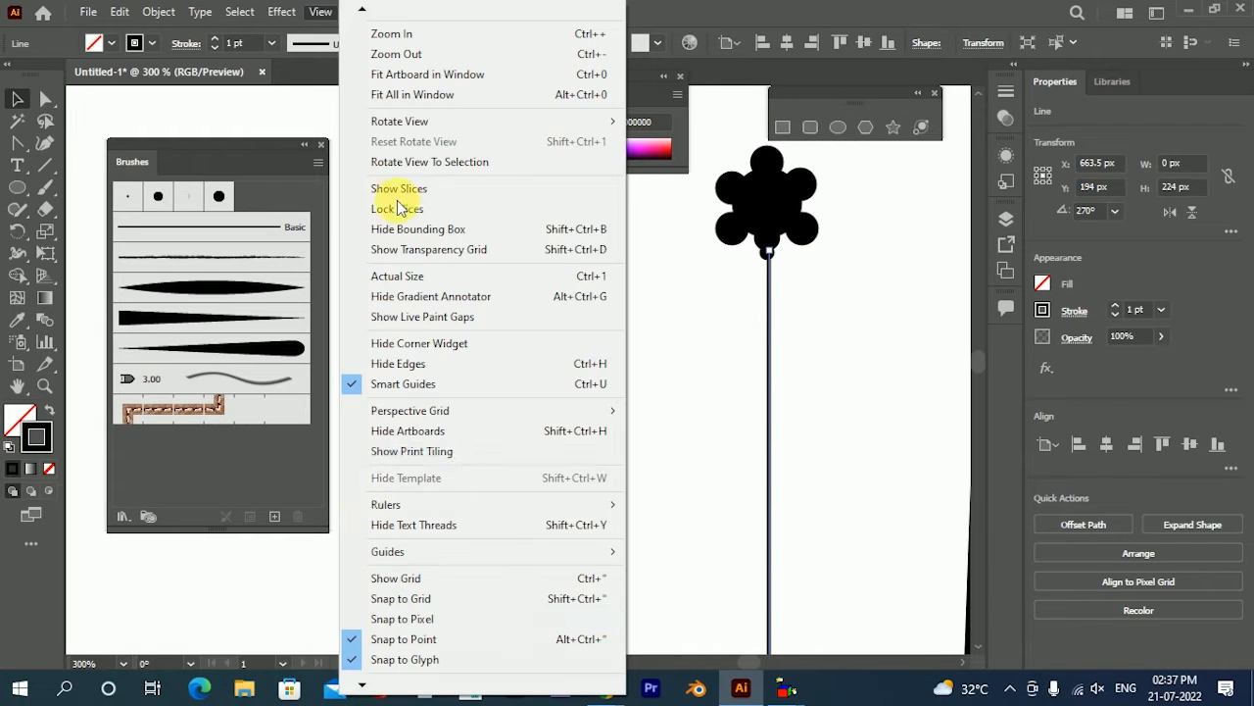
pyautogui.click(325, 10)
pyautogui.click(329, 7)
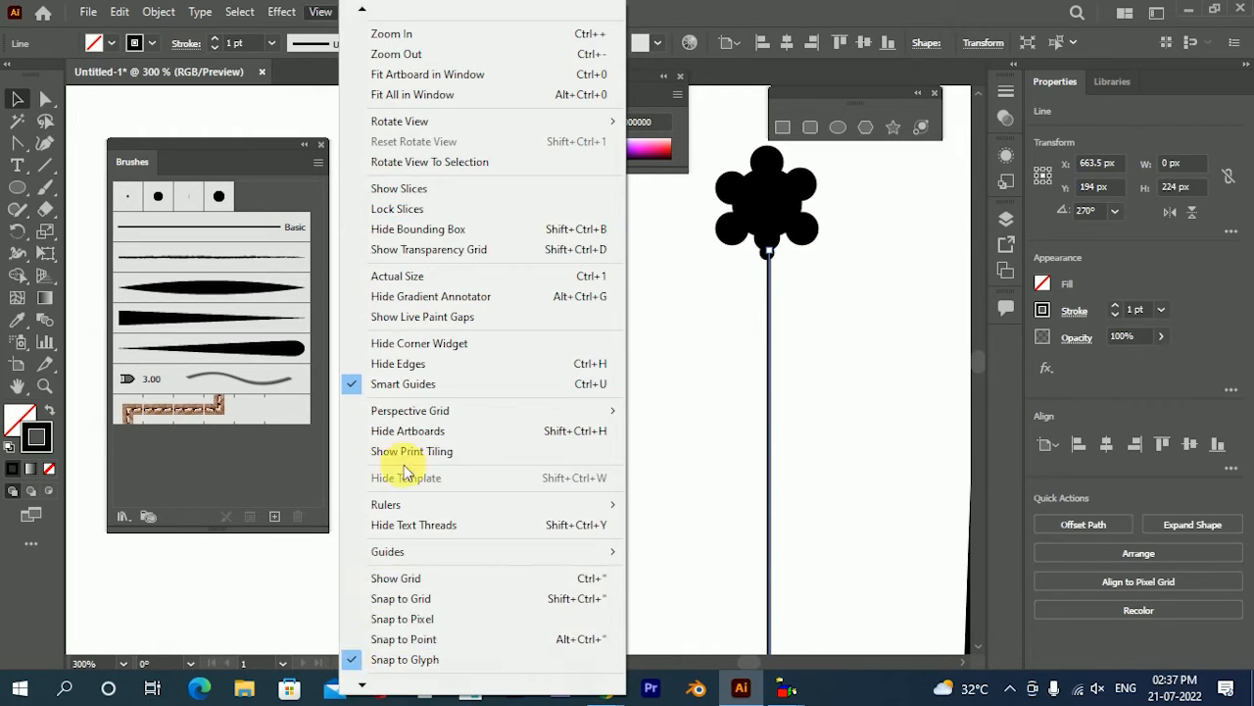
pyautogui.click(392, 661)
# Shift the stem line sideways to X 663 px so it is centred under the flower
pyautogui.scroll(4, 714, 263)
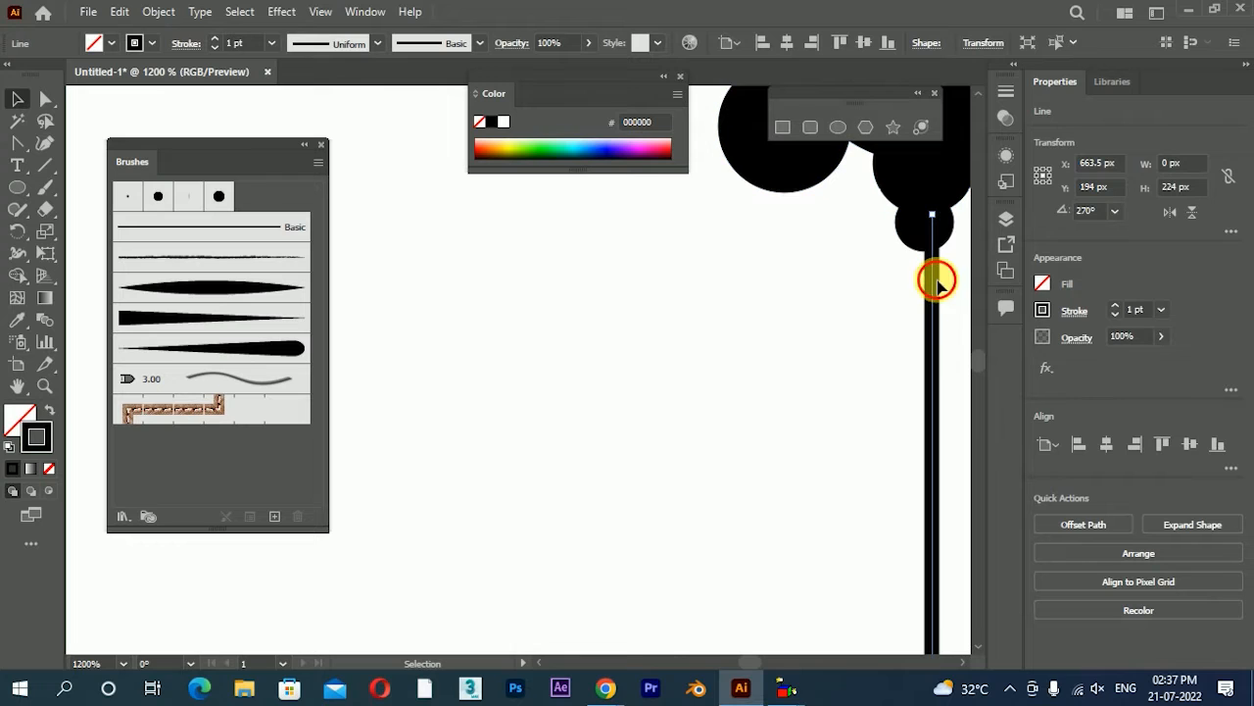
pyautogui.scroll(-2, 820, 331)
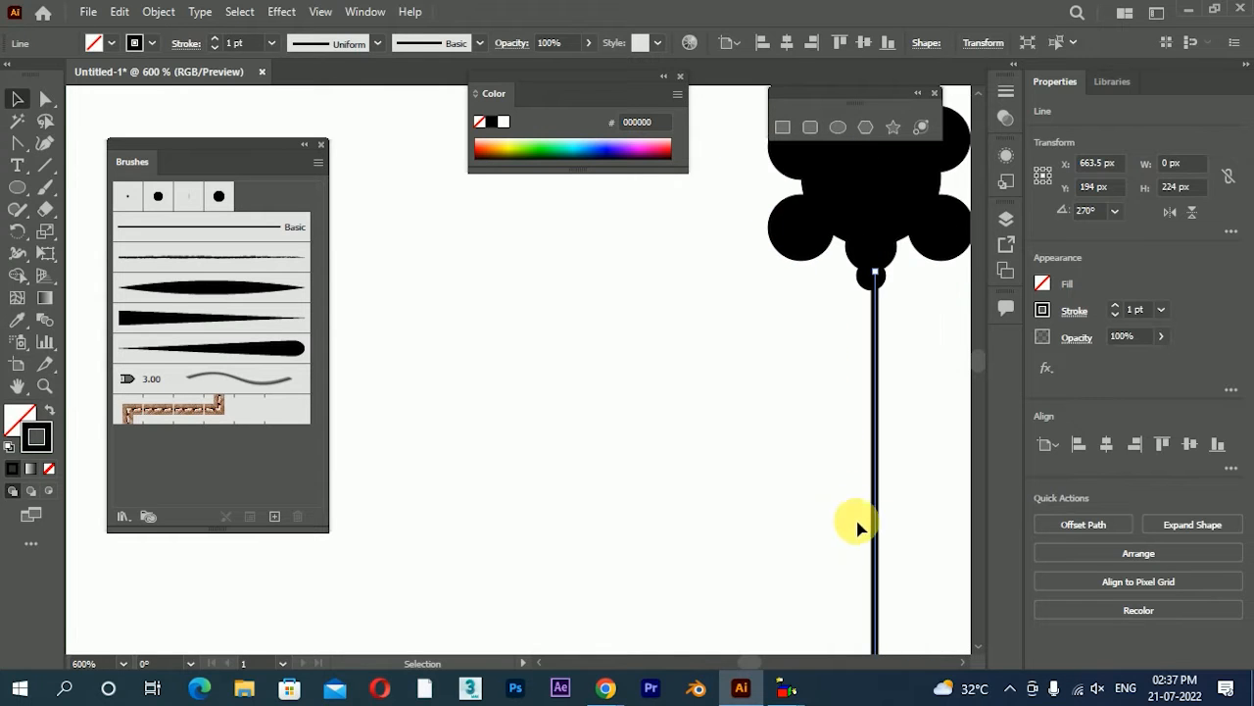
pyautogui.moveTo(877, 529); pyautogui.dragTo(871, 521)
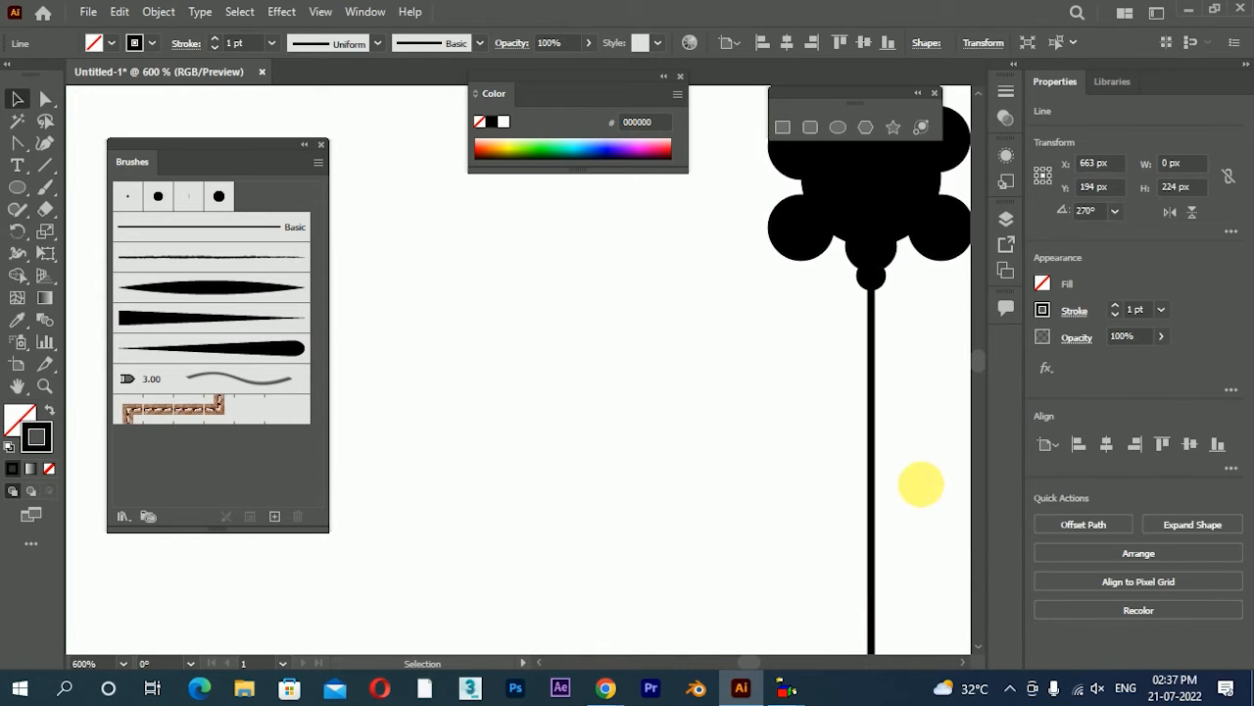
pyautogui.click(483, 450)
# Convert the stem line's stroke to a filled shape with Outline Stroke
pyautogui.scroll(-4, 742, 387)
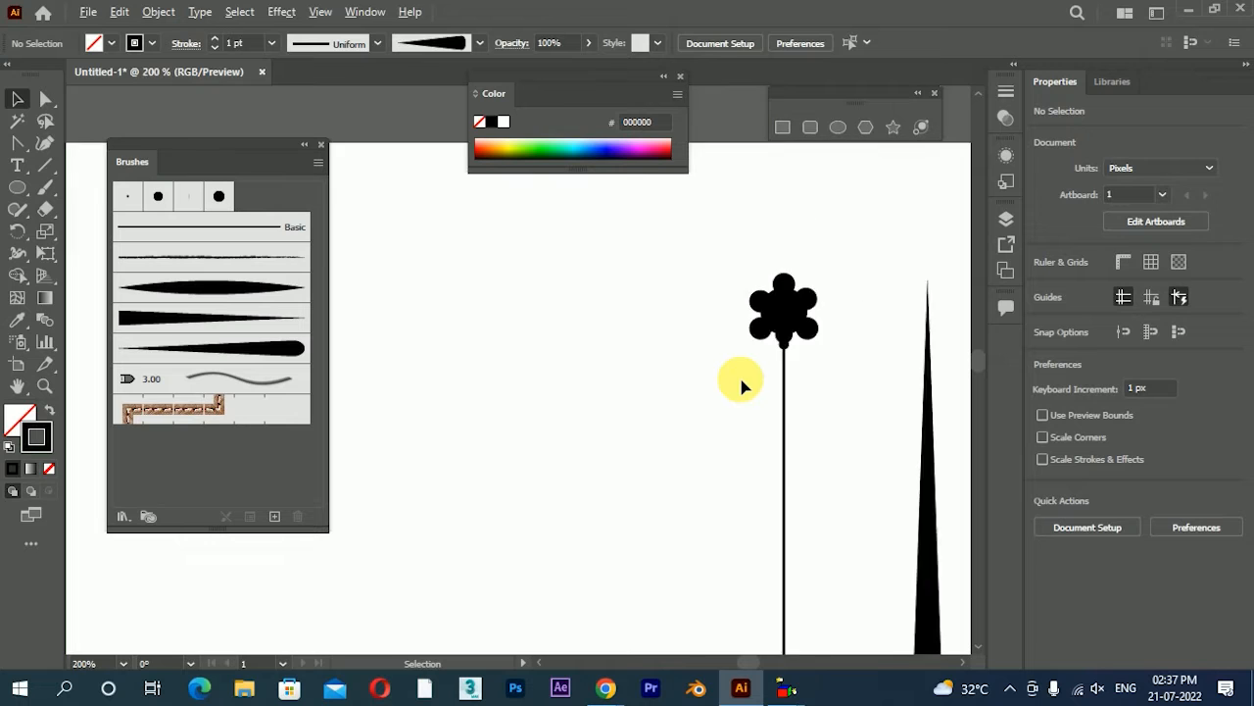
pyautogui.scroll(-2, 741, 402)
pyautogui.scroll(-2, 736, 356)
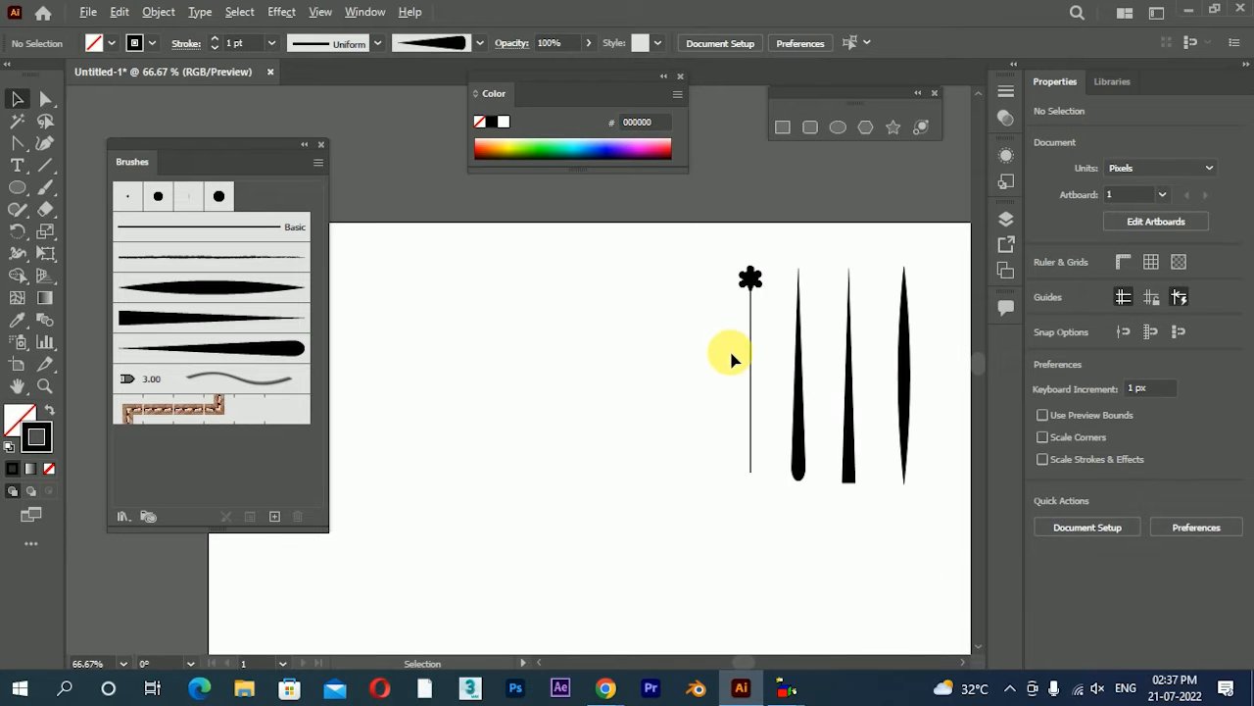
pyautogui.scroll(1, 738, 367)
pyautogui.moveTo(773, 321); pyautogui.dragTo(774, 320)
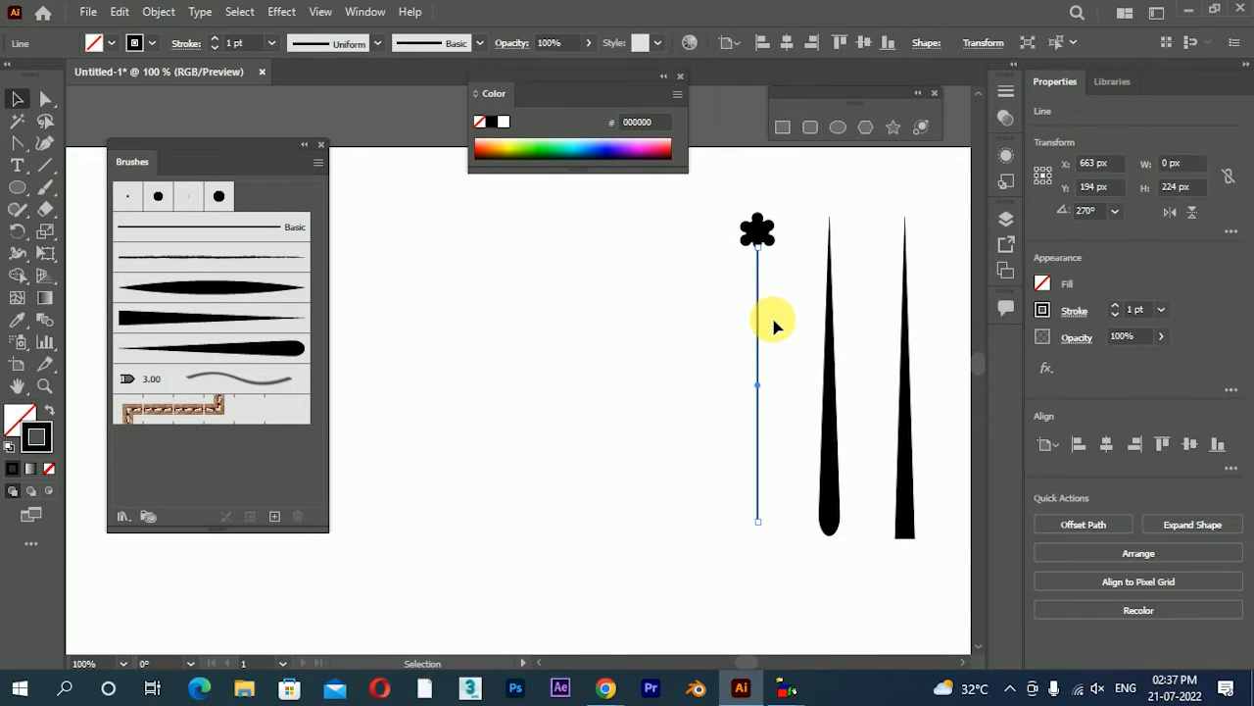
pyautogui.click(157, 12)
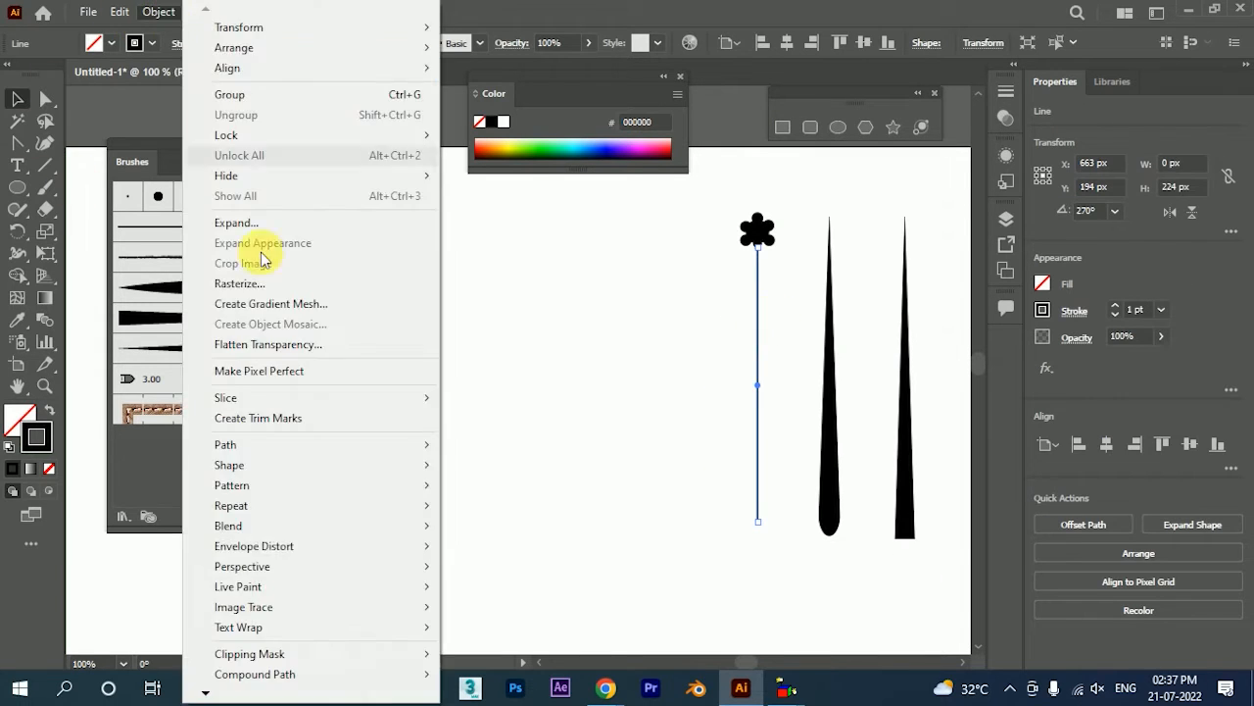
pyautogui.moveTo(421, 446)
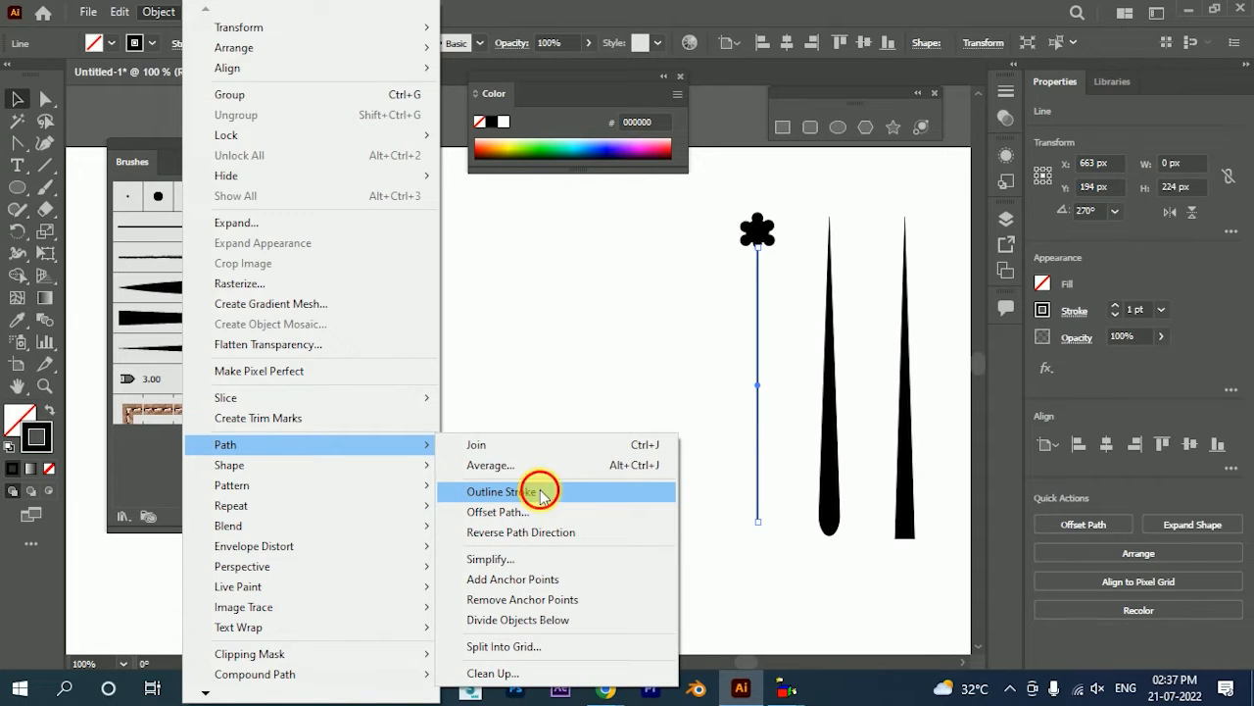
pyautogui.click(541, 493)
pyautogui.click(676, 266)
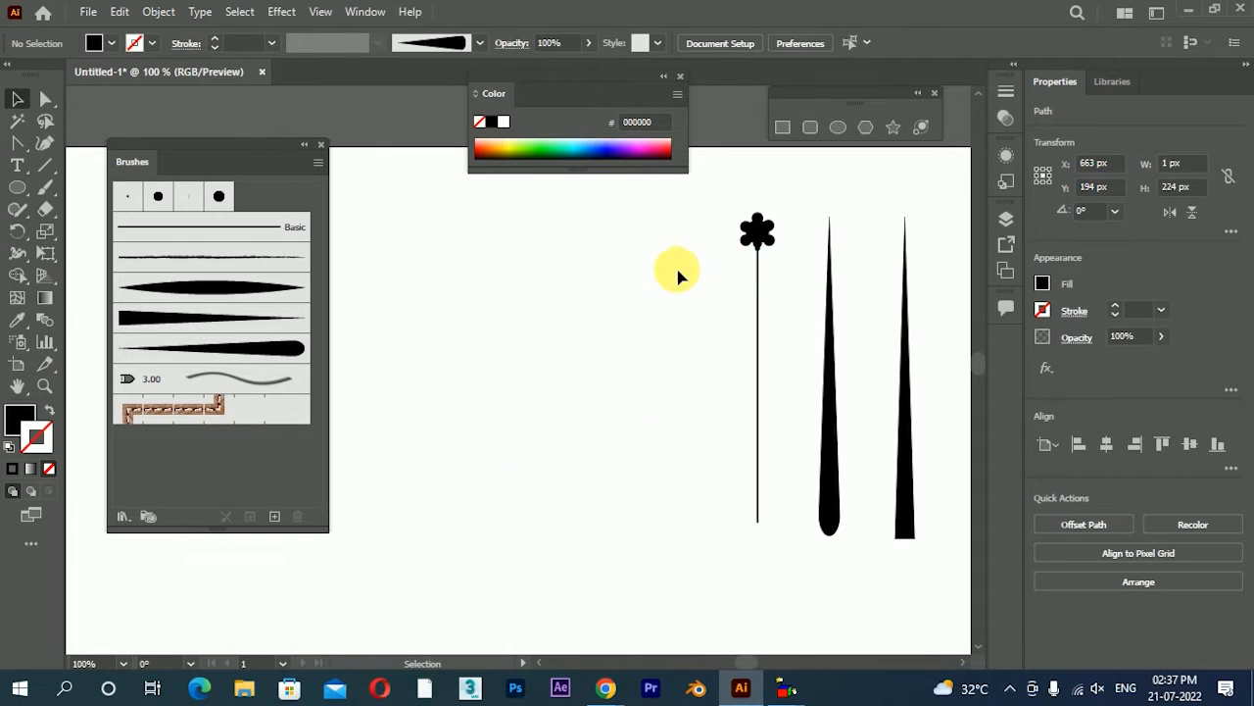
# Unite the flower head and the outlined stem into one shape
pyautogui.click(762, 305)
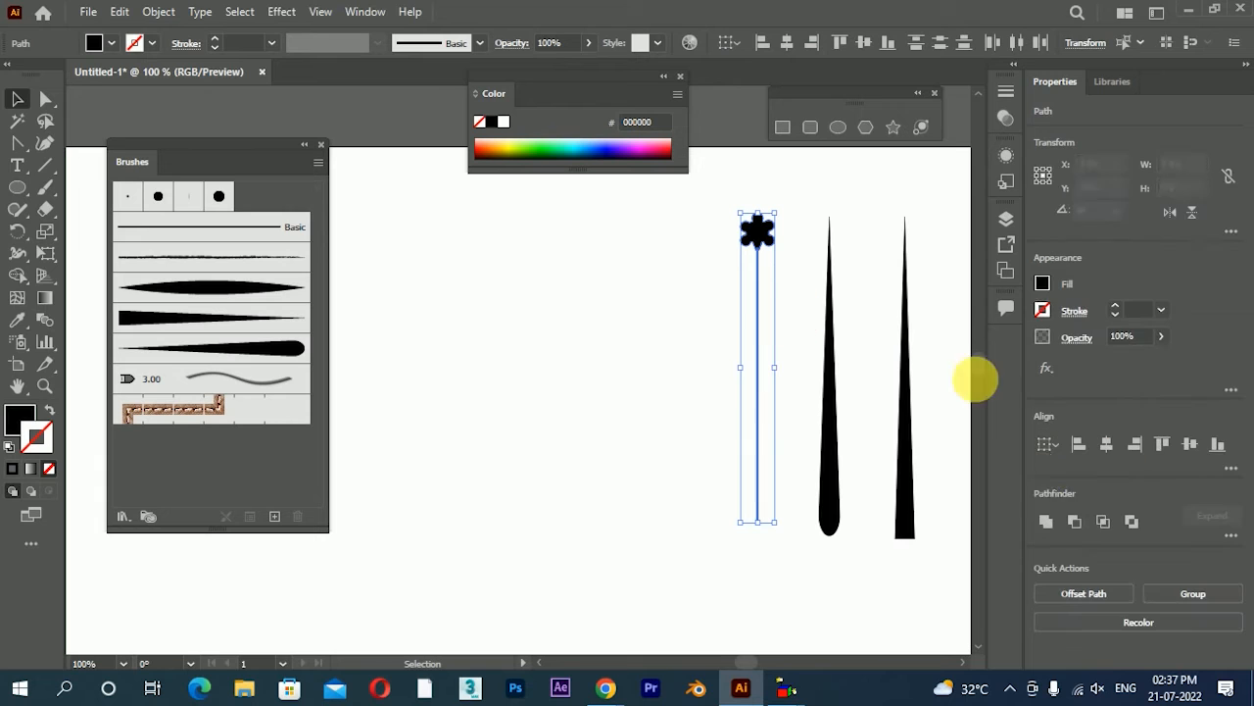
pyautogui.click(1047, 526)
pyautogui.click(618, 418)
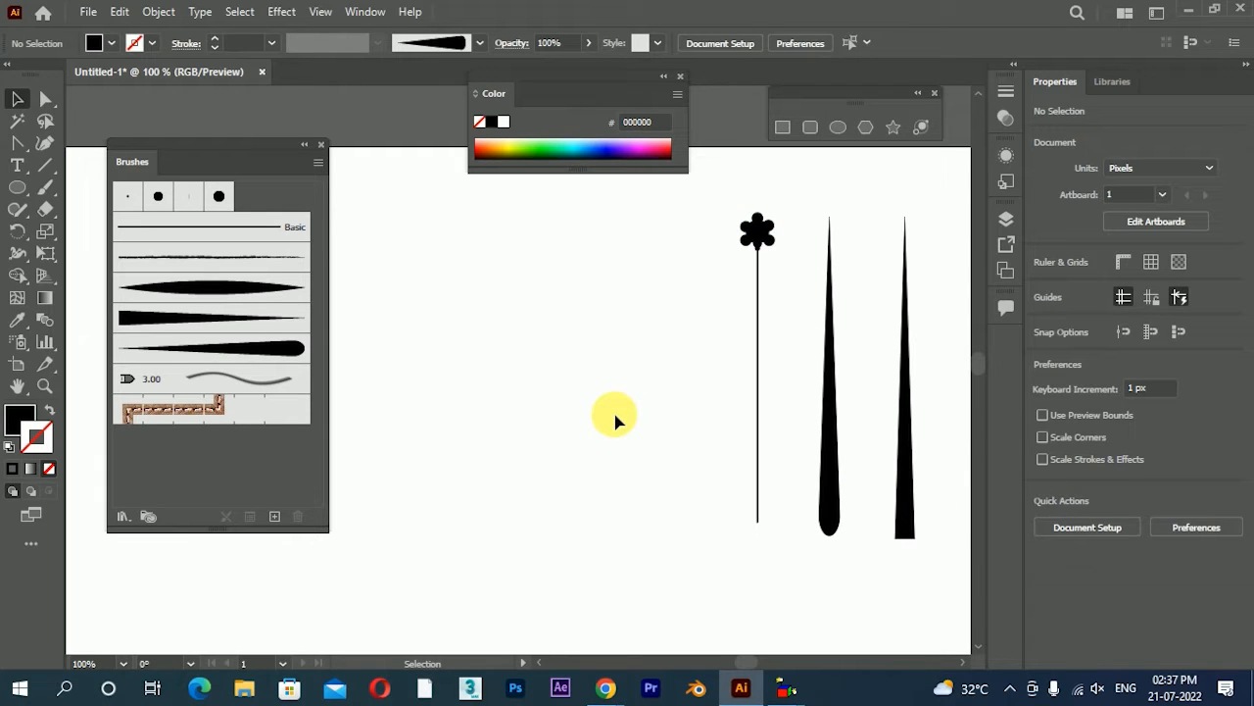
# Create an art brush from the stemmed flower with the upward direction and Stretch to Fit Stroke Length
pyautogui.scroll(-1, 686, 359)
pyautogui.click(734, 314)
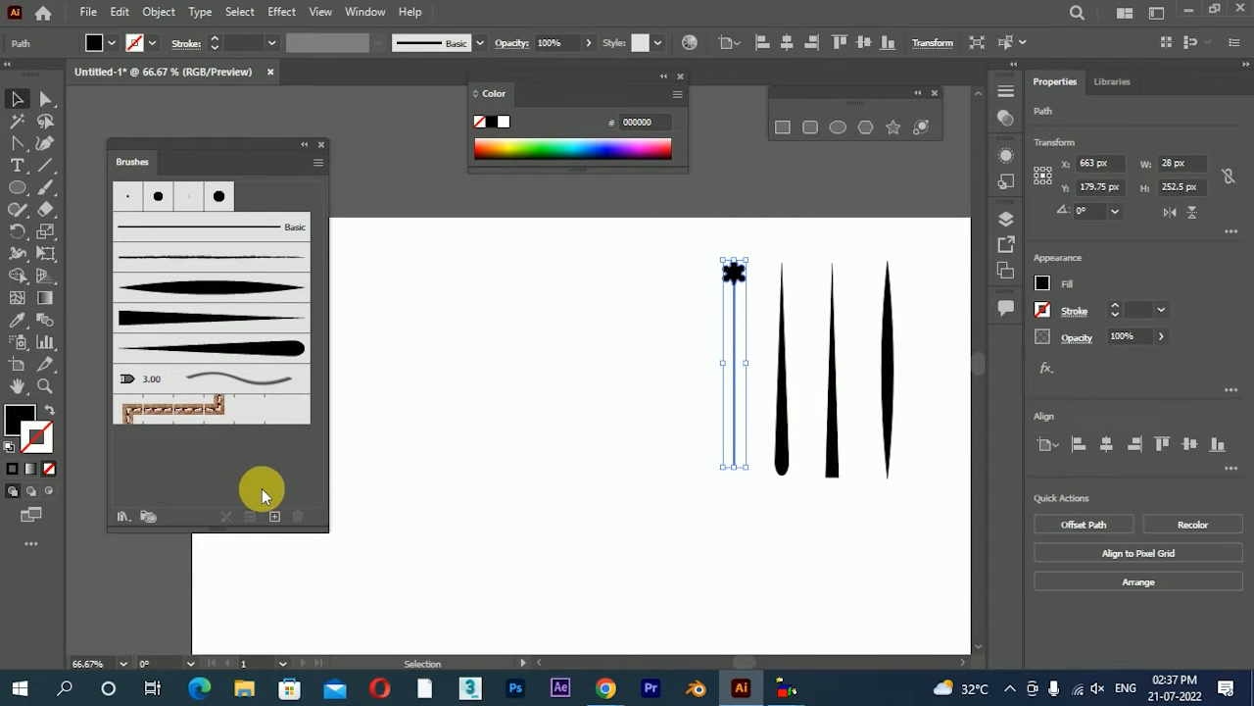
pyautogui.click(274, 517)
pyautogui.click(871, 201)
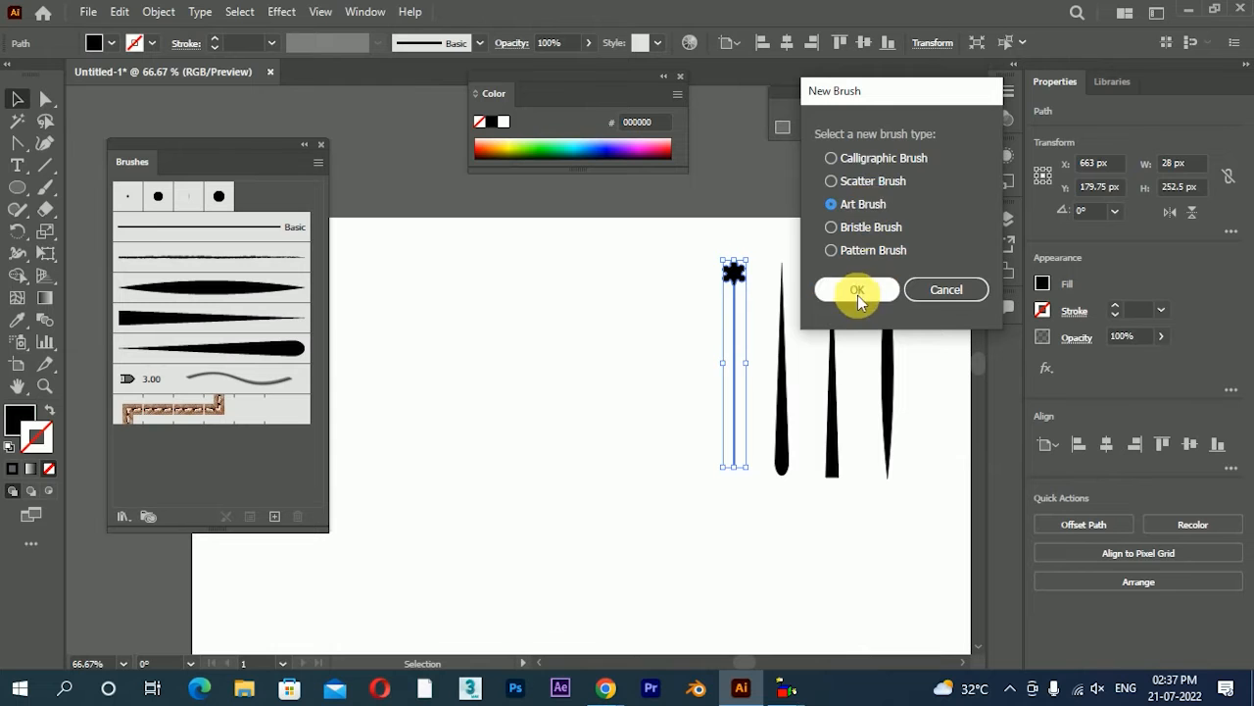
pyautogui.click(853, 289)
pyautogui.click(648, 305)
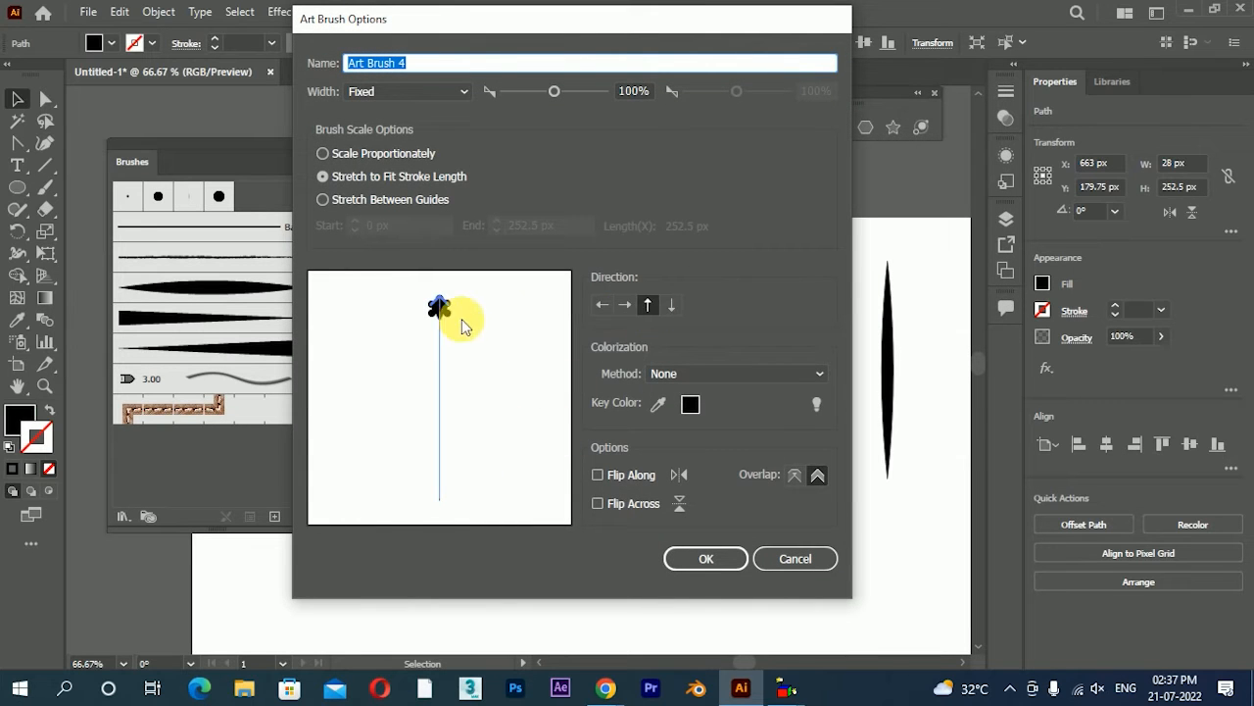
pyautogui.click(706, 561)
pyautogui.click(747, 540)
pyautogui.hotkey('ctrl', '-')
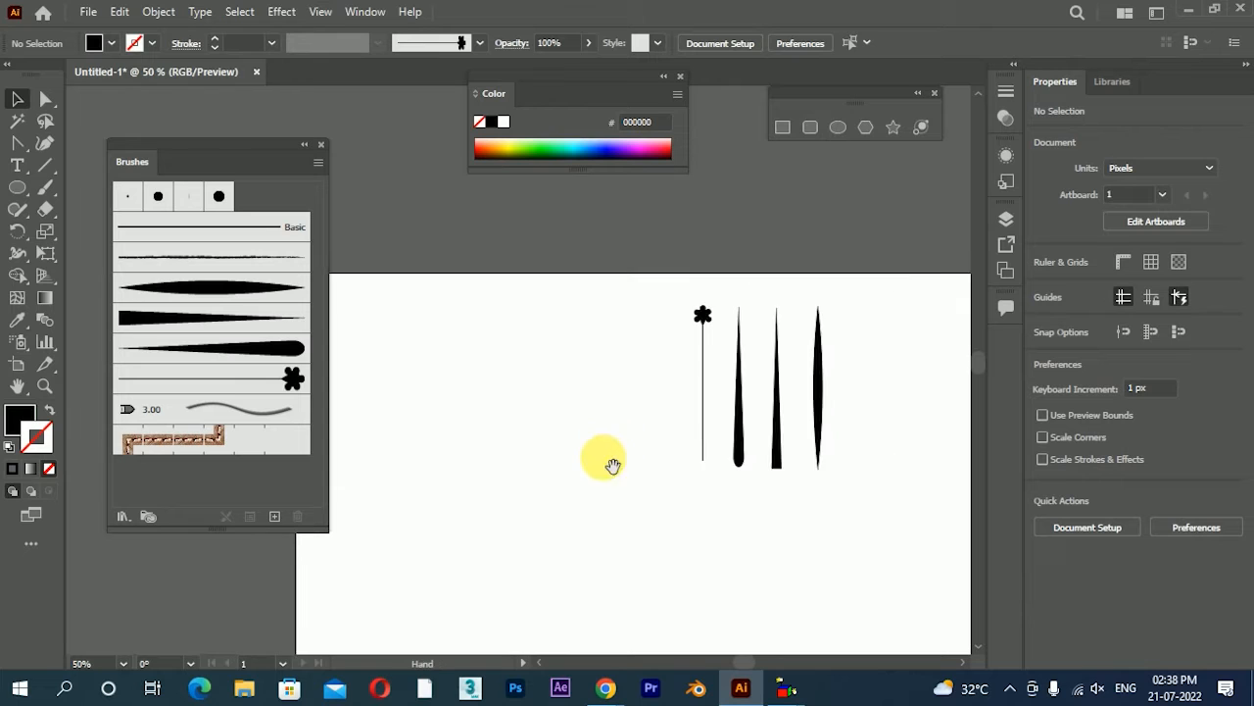
# Paint a tall test curve with the stemmed-flower brush and delete it
pyautogui.click(44, 188)
pyautogui.moveTo(607, 533); pyautogui.dragTo(637, 292)
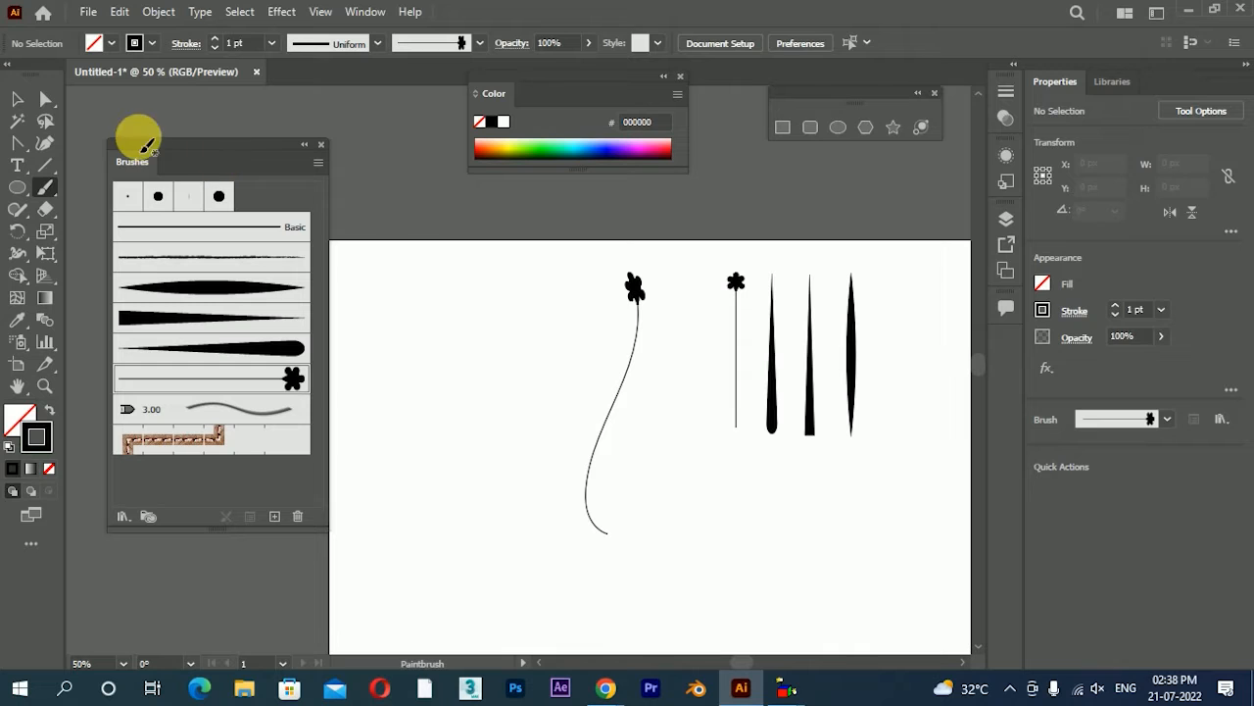
pyautogui.click(16, 99)
pyautogui.click(610, 412)
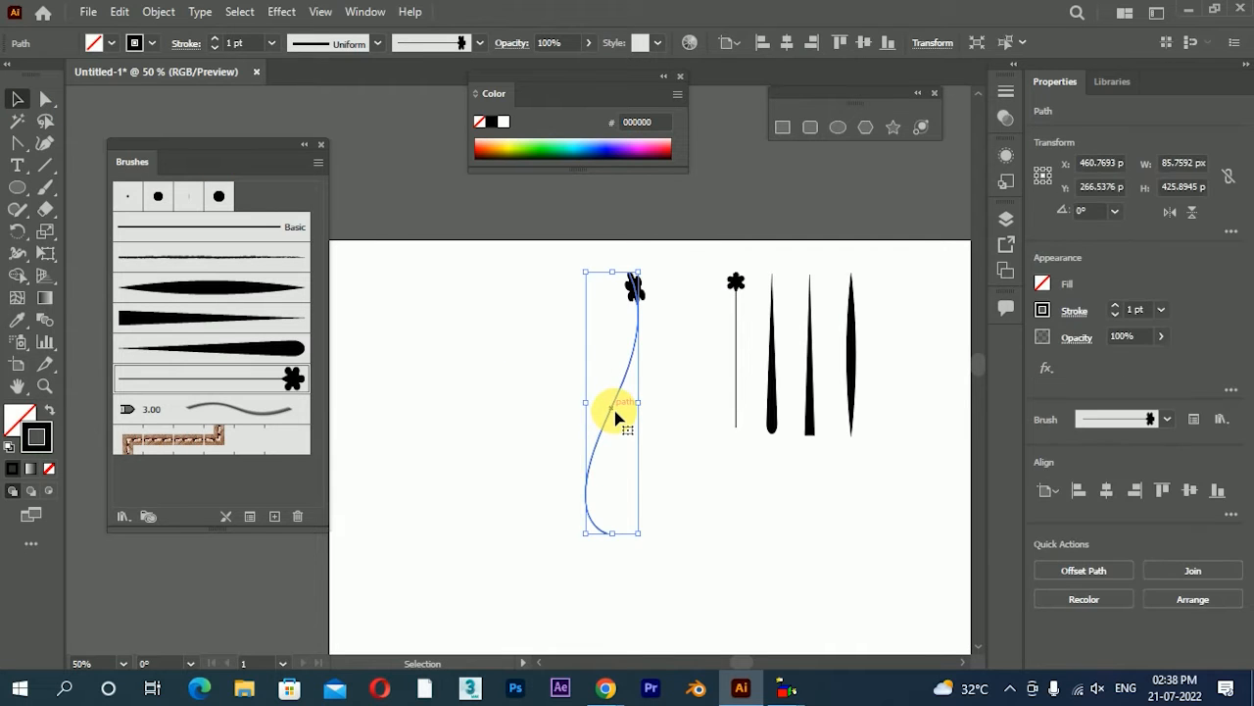
pyautogui.press('Delete')
# Draw a closed leaf outline about 87 px wide and 51 px high with one pointed tip using the Pen tool
pyautogui.moveTo(673, 426); pyautogui.dragTo(712, 341)
pyautogui.scroll(1, 739, 216)
pyautogui.scroll(1, 656, 301)
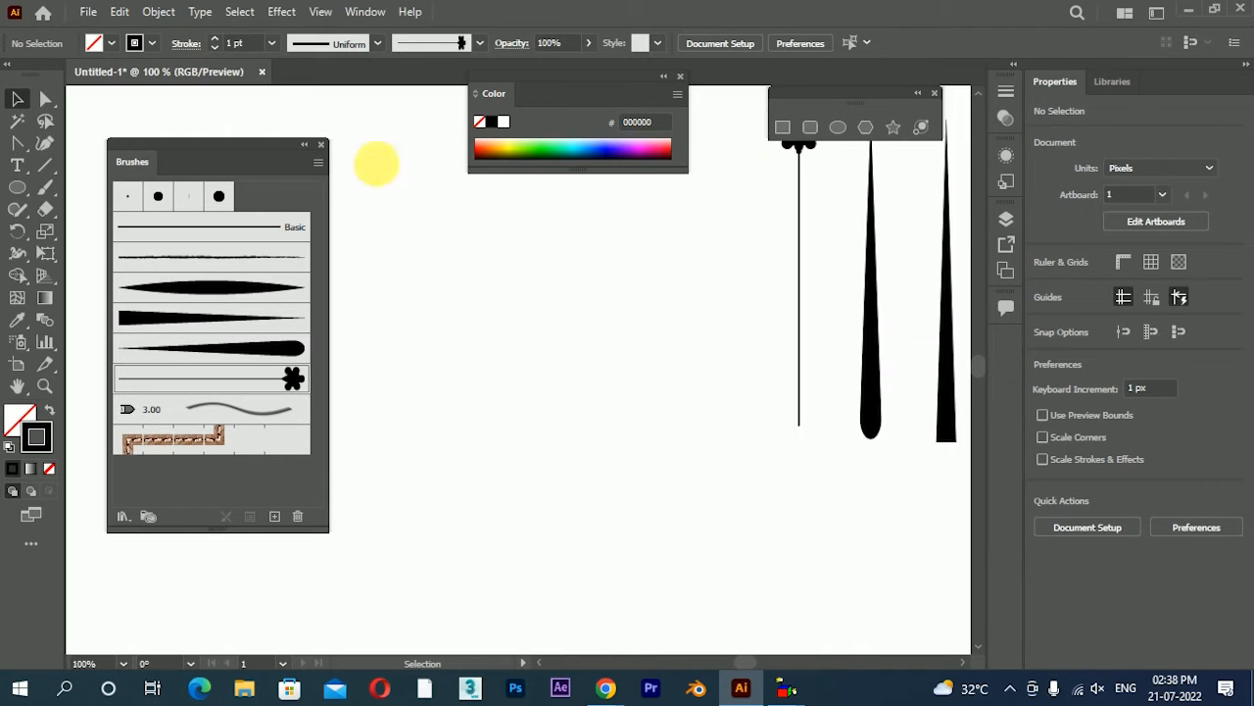
pyautogui.click(44, 143)
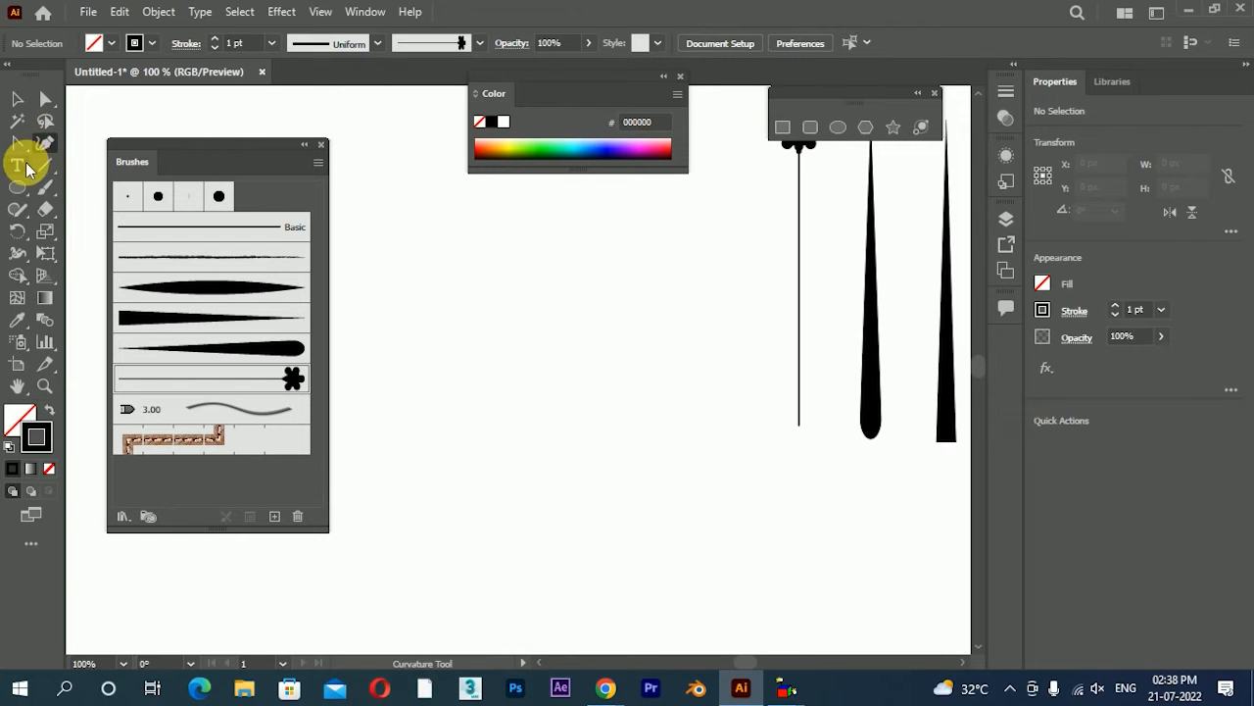
pyautogui.moveTo(22, 155); pyautogui.dragTo(80, 142)
pyautogui.scroll(1, 538, 275)
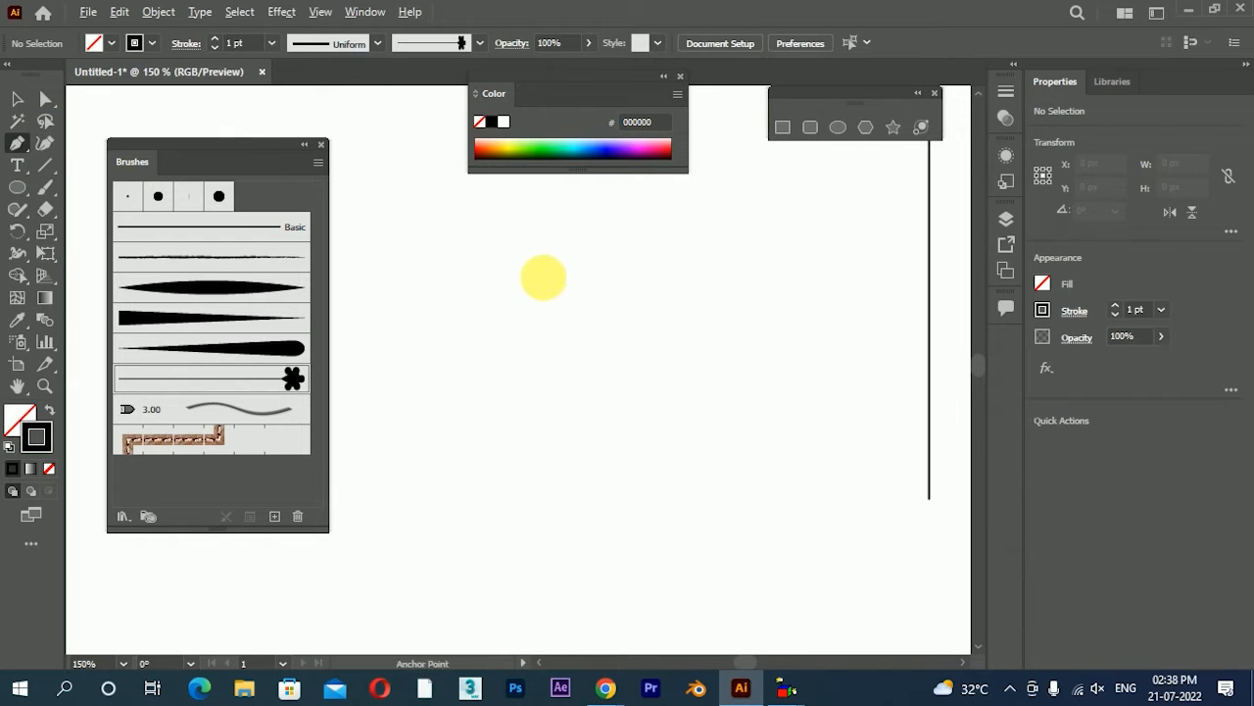
pyautogui.click(590, 306)
pyautogui.moveTo(669, 258); pyautogui.dragTo(787, 245)
pyautogui.moveTo(595, 320); pyautogui.dragTo(568, 222)
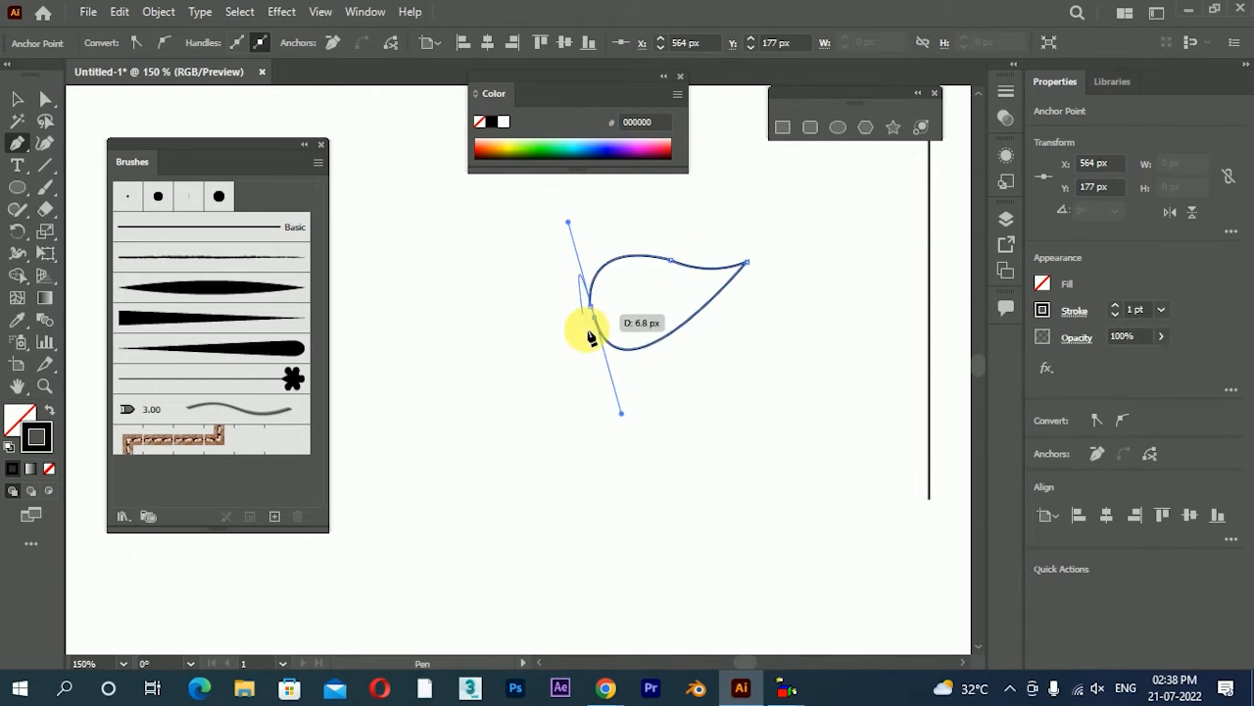
# Swap the leaf's fill and stroke so it is solid black without an outline
pyautogui.click(18, 99)
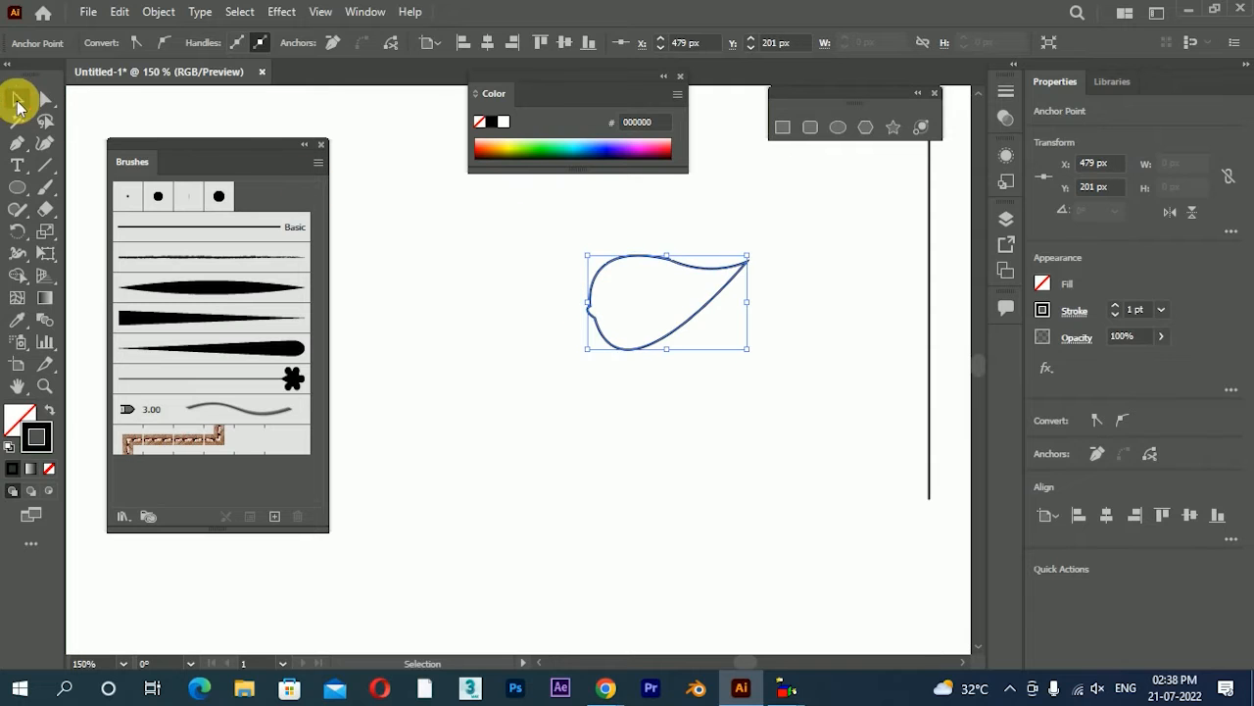
pyautogui.click(51, 411)
pyautogui.click(492, 416)
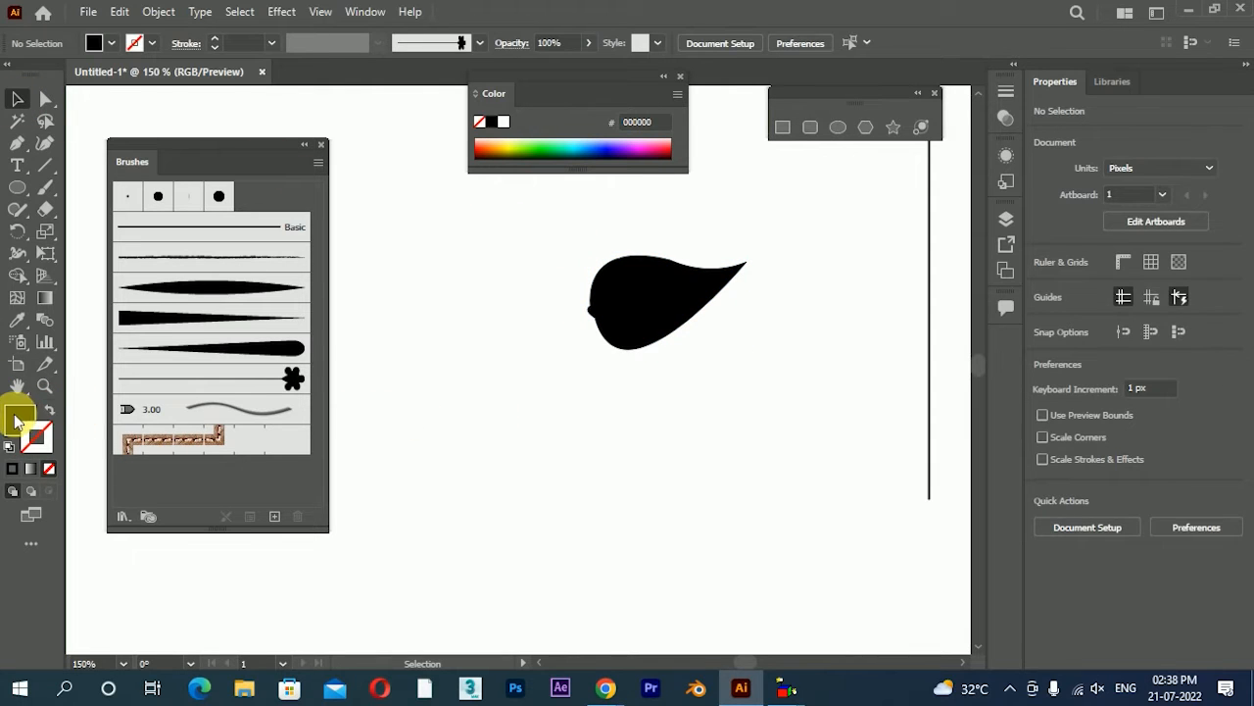
# Duplicate the black leaf directly below the original
pyautogui.click(644, 308)
pyautogui.scroll(1, 696, 287)
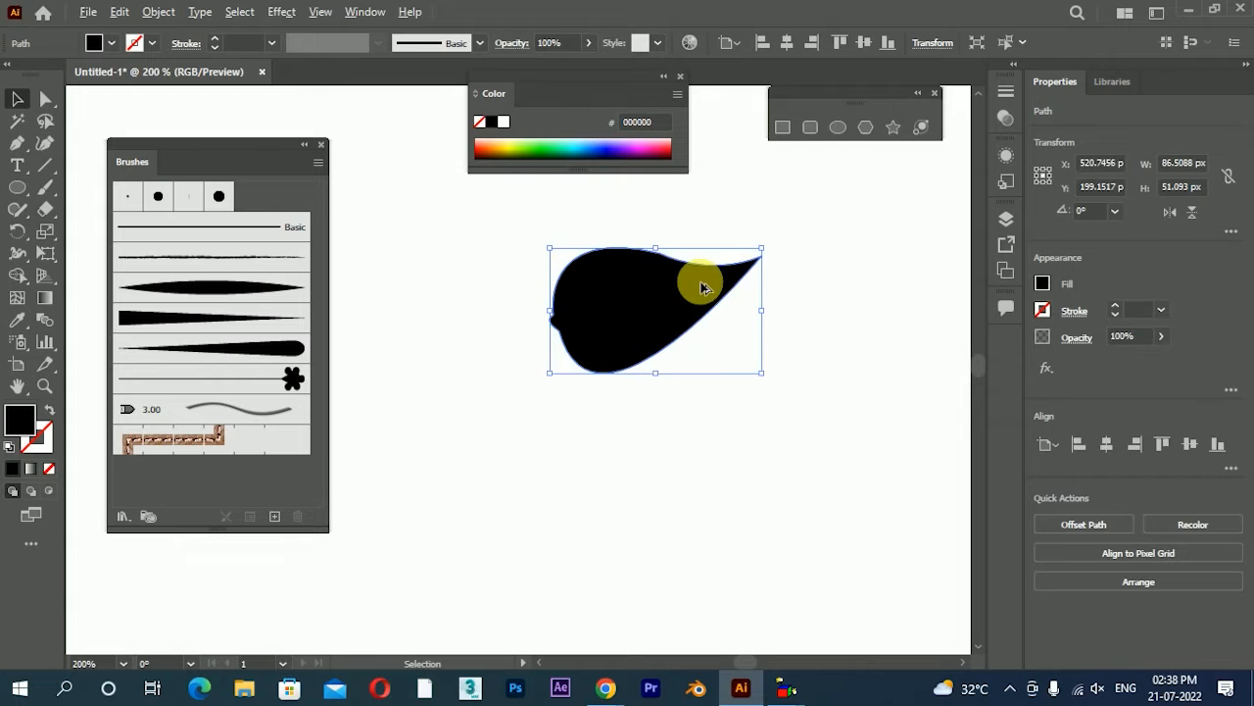
pyautogui.scroll(1, 702, 287)
pyautogui.scroll(-1, 849, 417)
pyautogui.click(849, 418)
pyautogui.moveTo(700, 386); pyautogui.dragTo(711, 562)
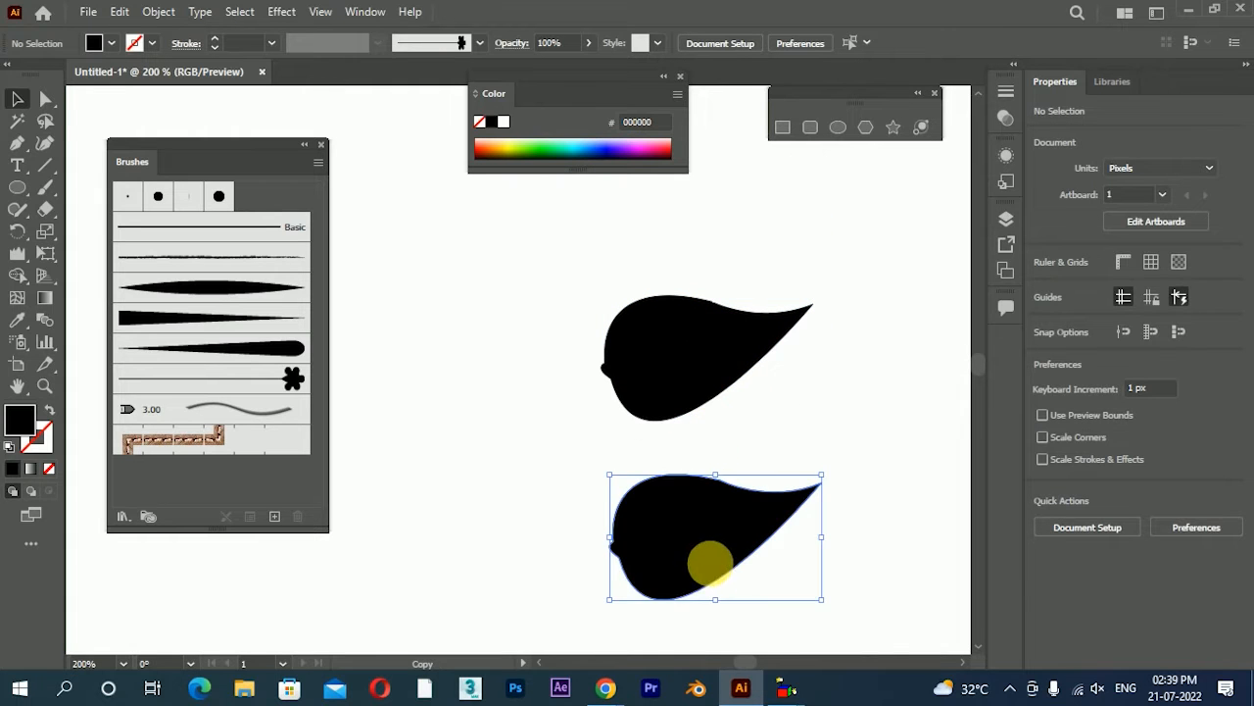
# Distort the lower leaf copy's outline into a rough, wrinkled edge
pyautogui.scroll(1, 683, 488)
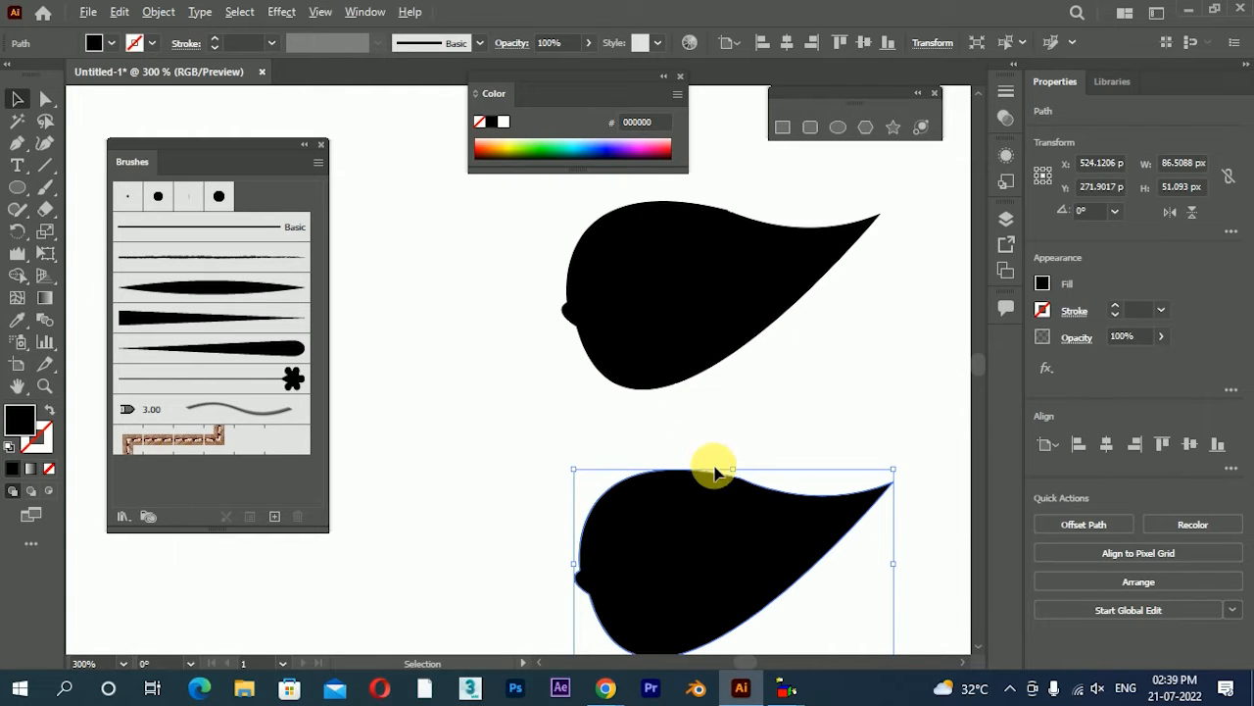
pyautogui.moveTo(736, 475); pyautogui.dragTo(644, 399)
pyautogui.click(14, 254)
pyautogui.moveTo(440, 389)
pyautogui.mouseDown()
pyautogui.moveTo(759, 377)
pyautogui.moveTo(565, 482)
pyautogui.mouseUp()
pyautogui.click(14, 100)
pyautogui.click(513, 330)
# Draw a thin curved vein about 65 px wide and 16 px high, running from outside the upper leaf's base into its middle
pyautogui.moveTo(607, 335); pyautogui.dragTo(667, 459)
pyautogui.click(23, 147)
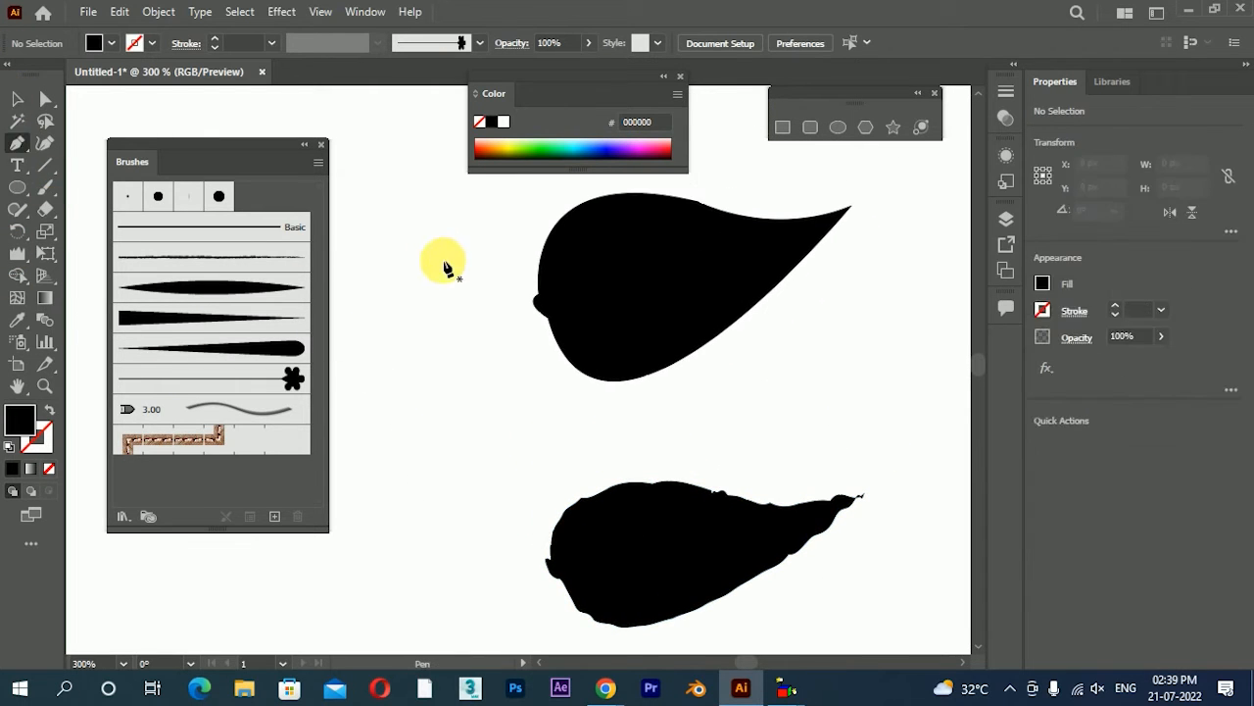
pyautogui.click(476, 306)
pyautogui.moveTo(713, 248); pyautogui.dragTo(737, 205)
pyautogui.click(714, 248)
pyautogui.moveTo(475, 306); pyautogui.dragTo(253, 305)
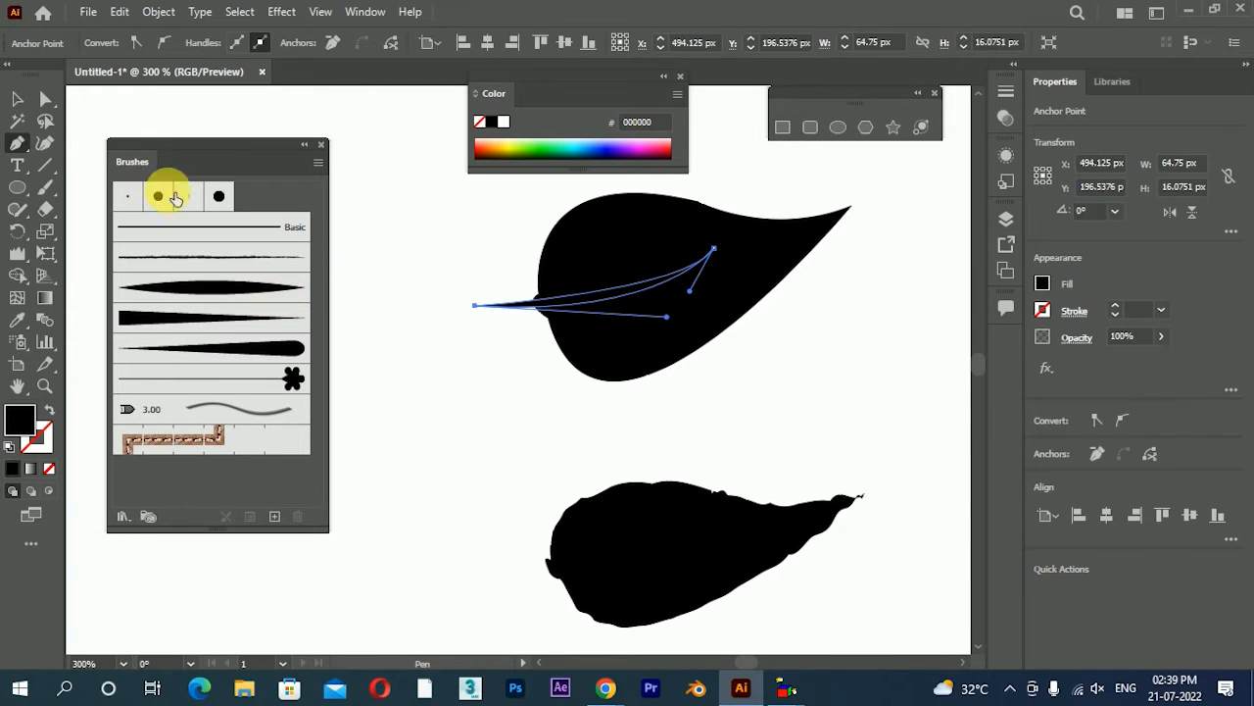
pyautogui.click(17, 99)
pyautogui.click(430, 393)
# Place a copy of the vein below the upper leaf and subtract the original vein from the leaf with Minus Front
pyautogui.keyDown('alt'); pyautogui.moveTo(626, 289); pyautogui.dragTo(517, 440); pyautogui.keyUp('alt')
pyautogui.moveTo(494, 258); pyautogui.dragTo(602, 325)
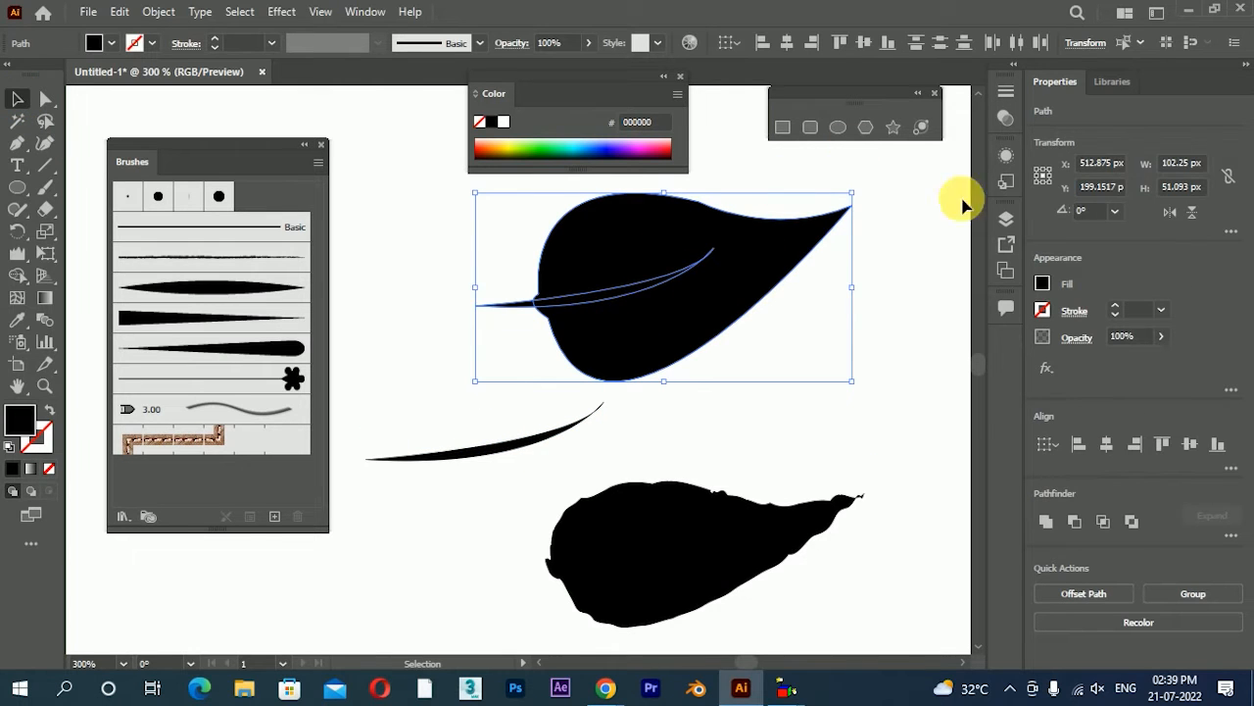
pyautogui.click(1074, 521)
pyautogui.click(798, 447)
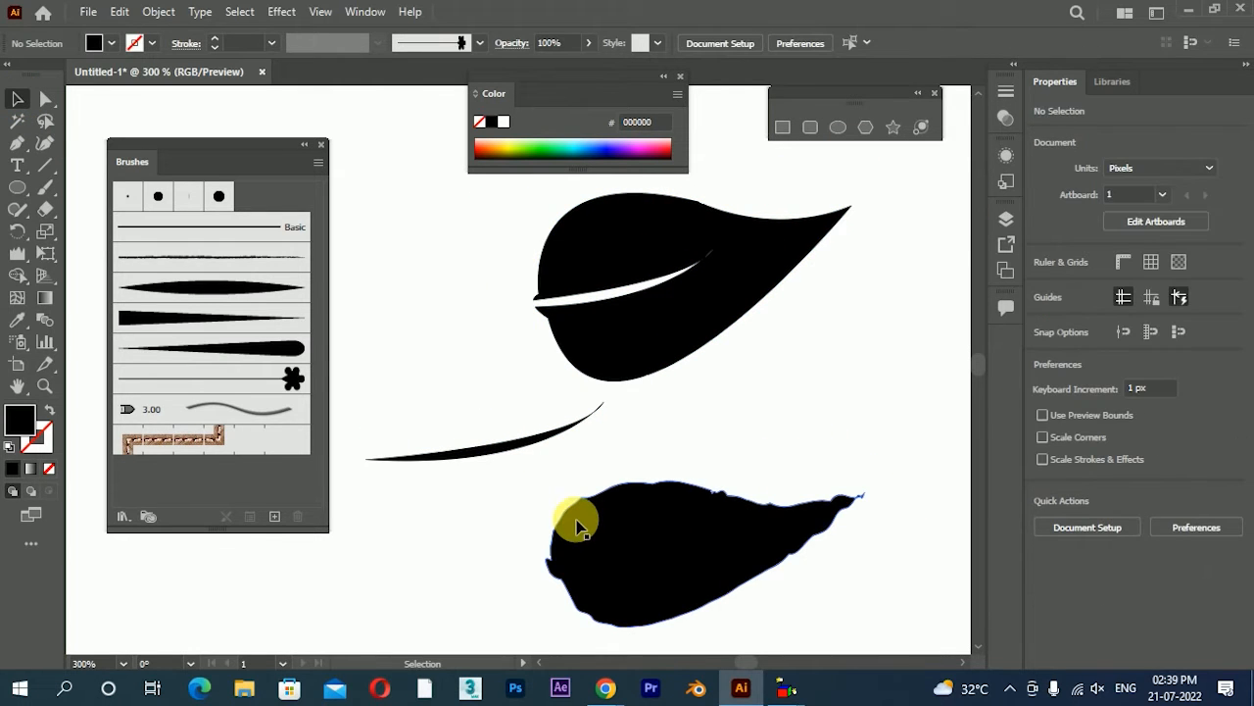
# Move the vein copy into the upper leaf's cut-out as a stem, at about X 491.3 px, Y 198.15 px
pyautogui.moveTo(519, 442); pyautogui.dragTo(618, 301)
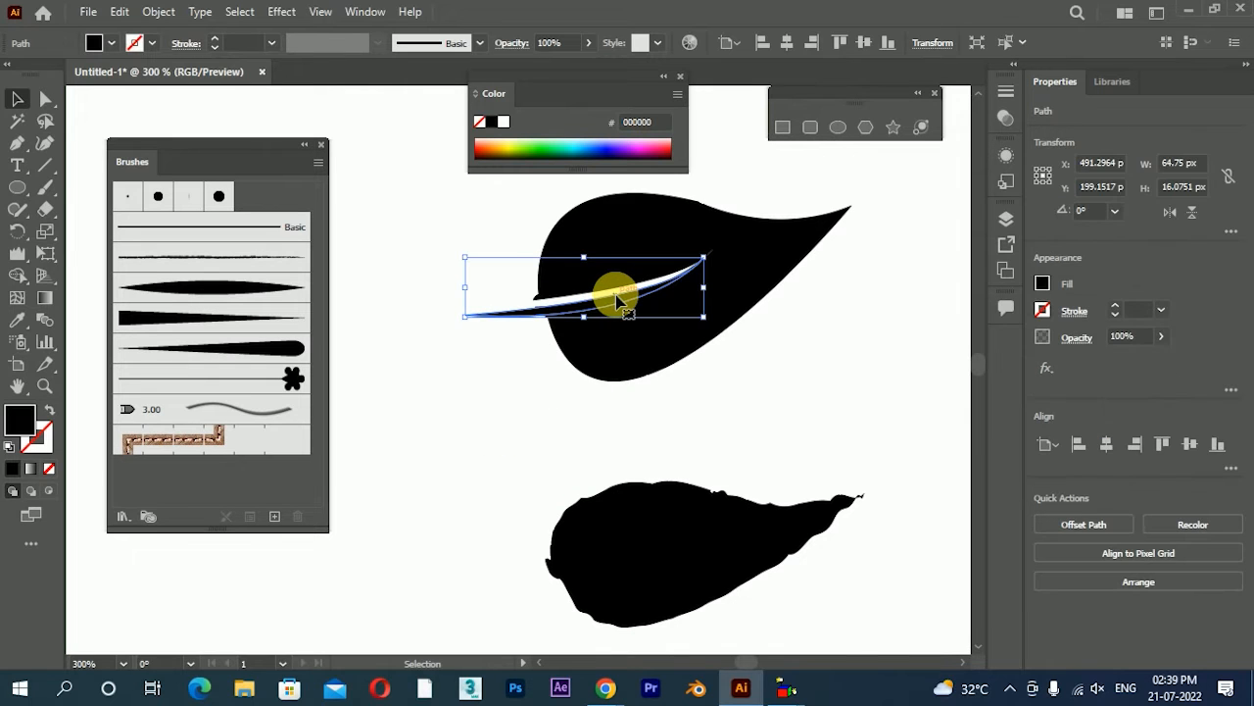
pyautogui.press('Up')
pyautogui.press('Up')
pyautogui.click(495, 380)
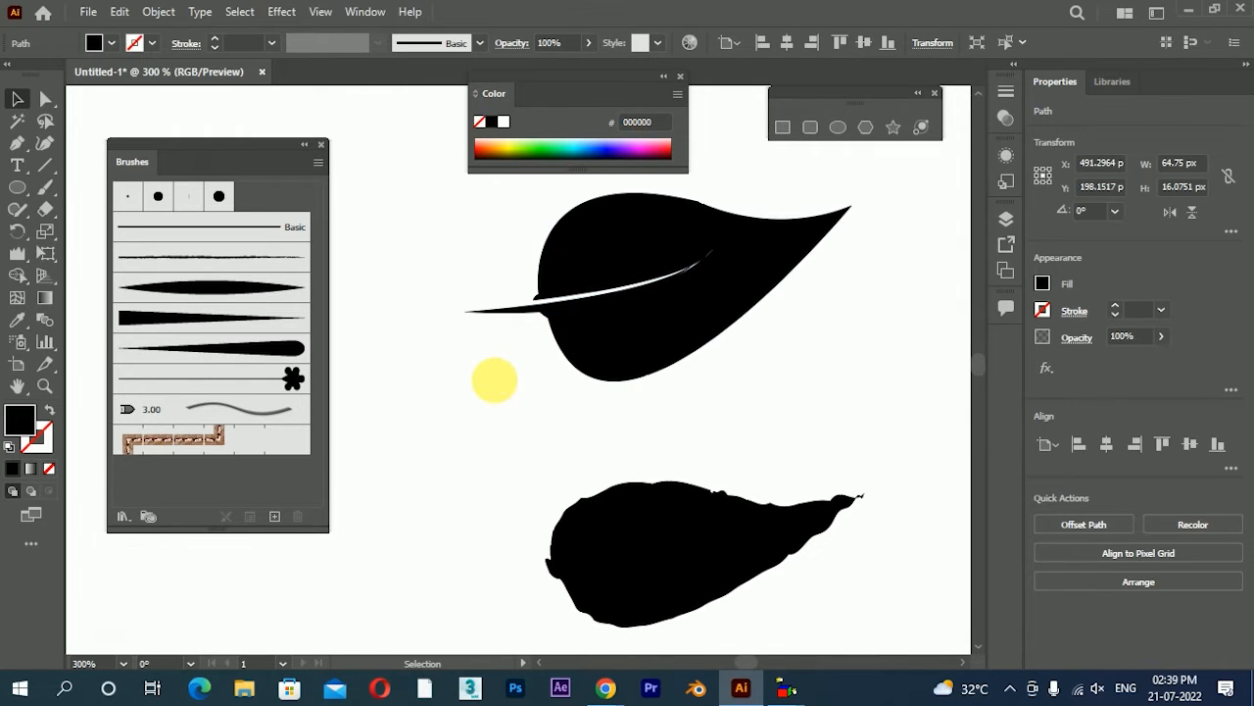
# Duplicate the upper leaf's stem onto the base of the rough-edged lower leaf
pyautogui.scroll(-2, 672, 358)
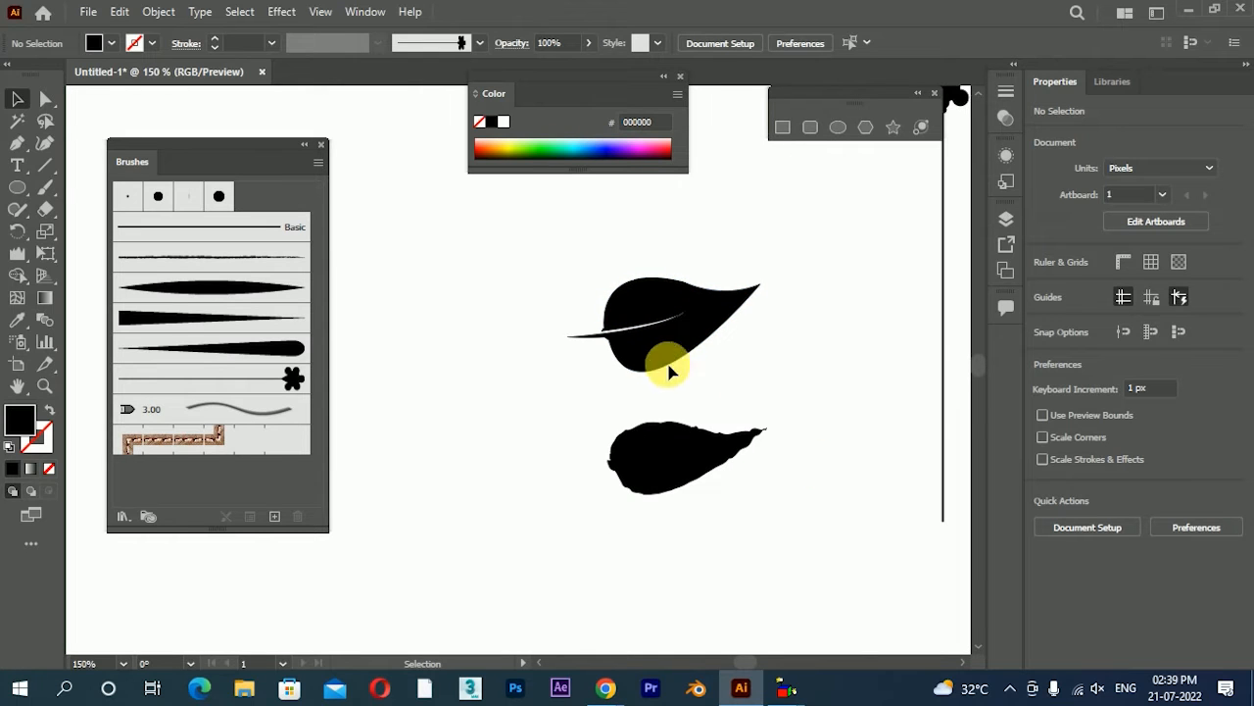
pyautogui.moveTo(615, 343); pyautogui.dragTo(594, 476)
pyautogui.click(611, 534)
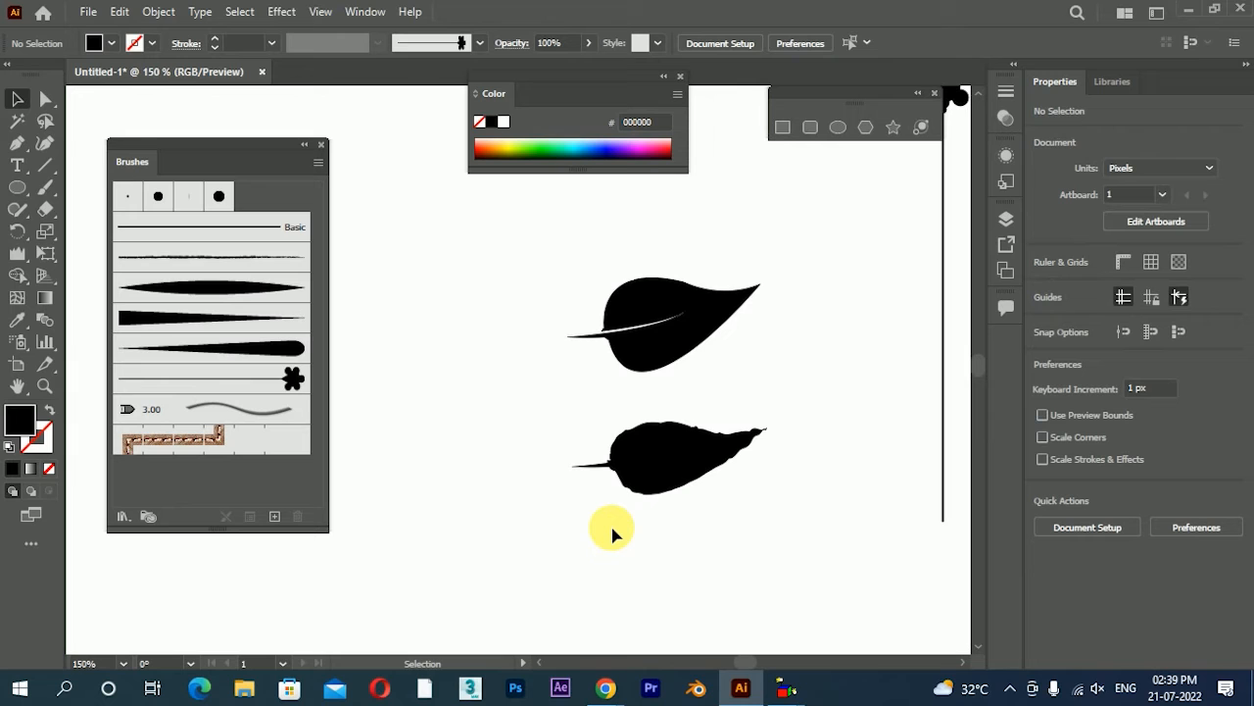
# Unite each of the two leaves with its own stem
pyautogui.moveTo(566, 414); pyautogui.dragTo(674, 483)
pyautogui.click(1047, 522)
pyautogui.moveTo(577, 275); pyautogui.dragTo(775, 395)
pyautogui.click(1050, 518)
pyautogui.click(806, 450)
# Create an art brush from the upper veined leaf with the rightward direction and Stretch to Fit Stroke Length
pyautogui.scroll(-1, 660, 393)
pyautogui.click(656, 361)
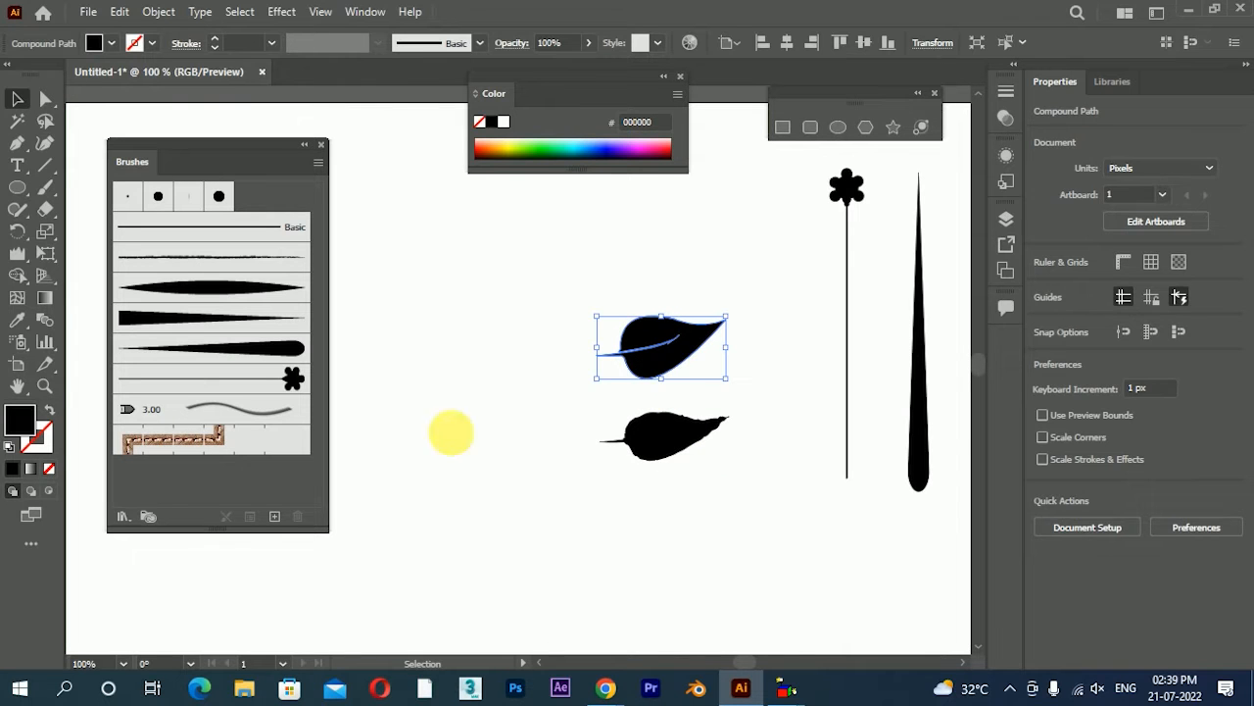
pyautogui.click(275, 518)
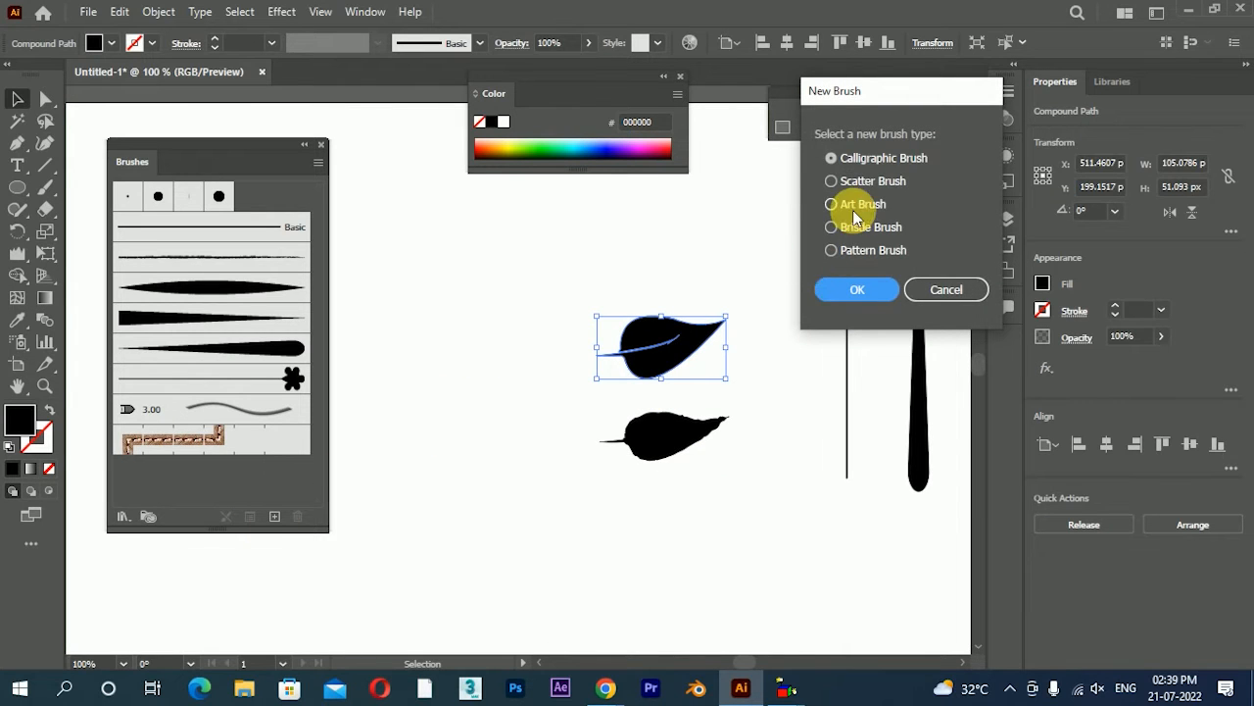
pyautogui.click(876, 296)
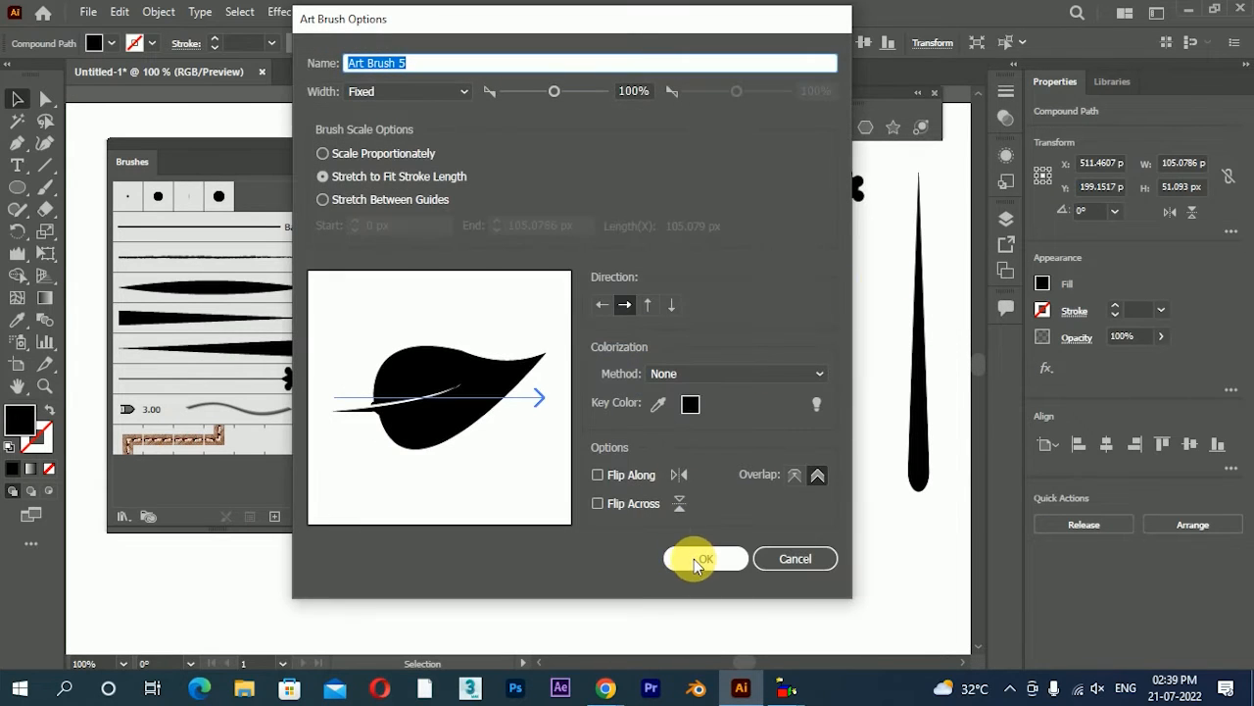
pyautogui.click(696, 559)
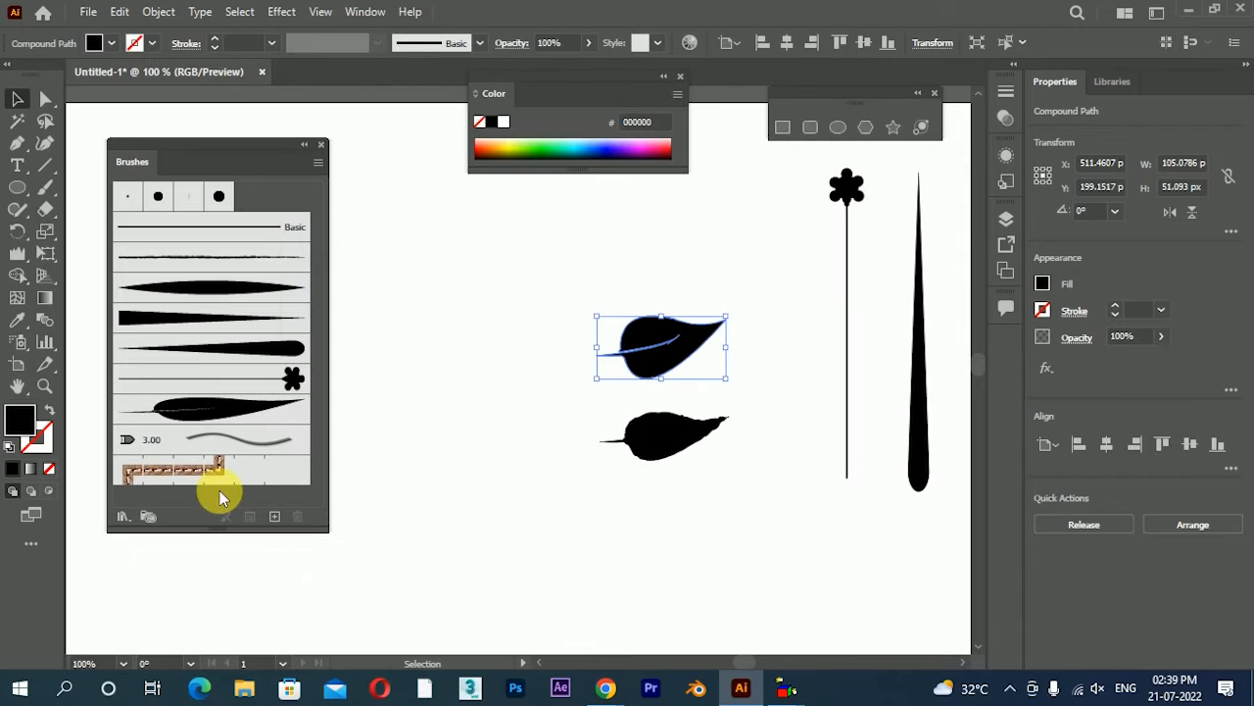
# Create an art brush from the rough-edged lower leaf with the default options
pyautogui.click(701, 453)
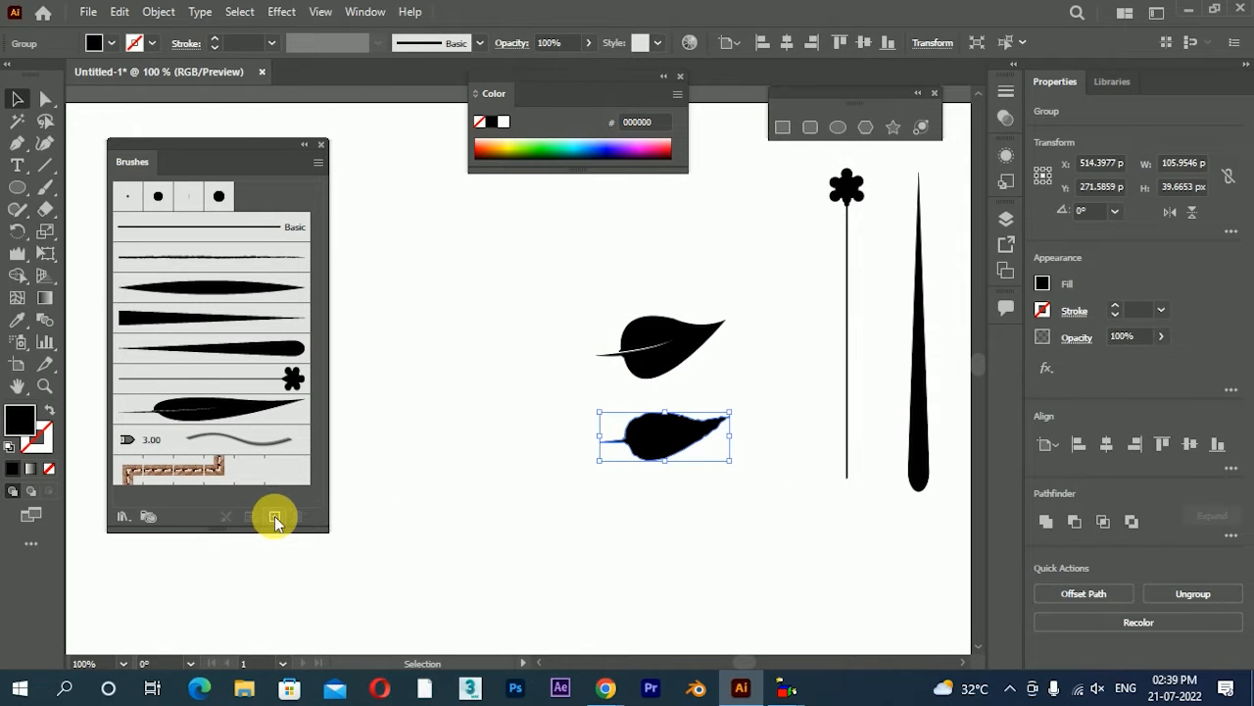
pyautogui.click(274, 518)
pyautogui.click(838, 204)
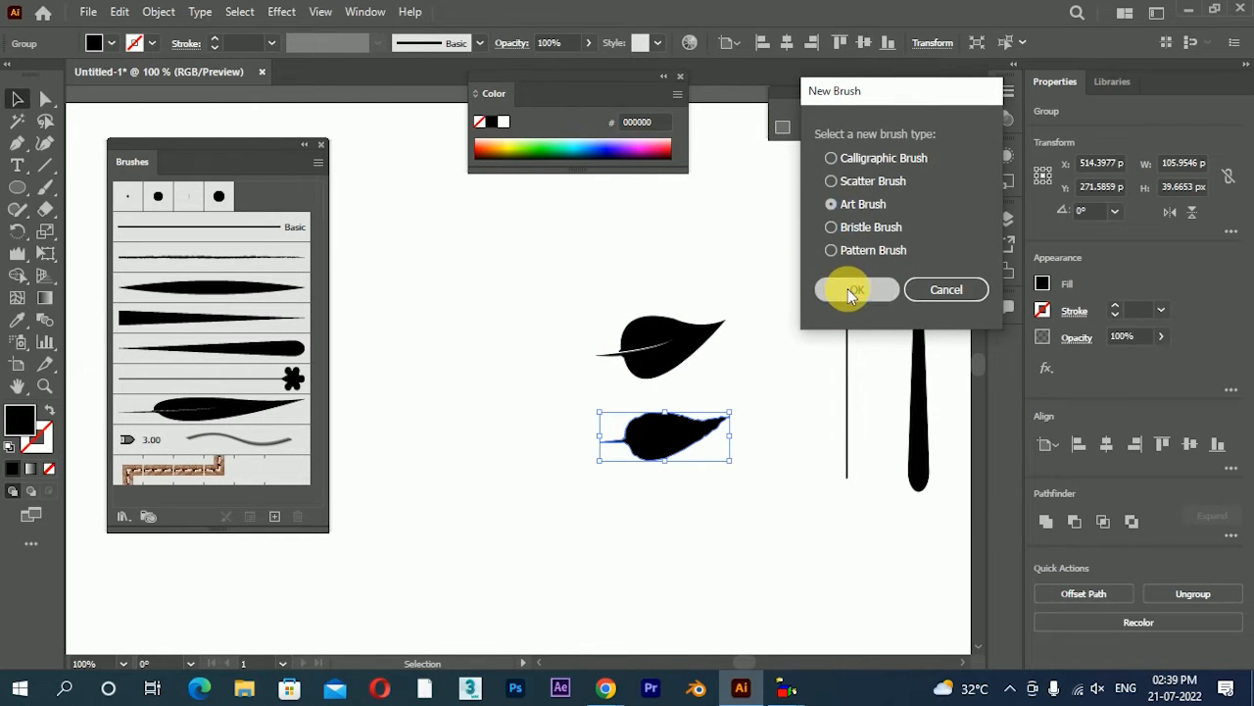
pyautogui.click(848, 294)
pyautogui.click(695, 557)
pyautogui.click(720, 552)
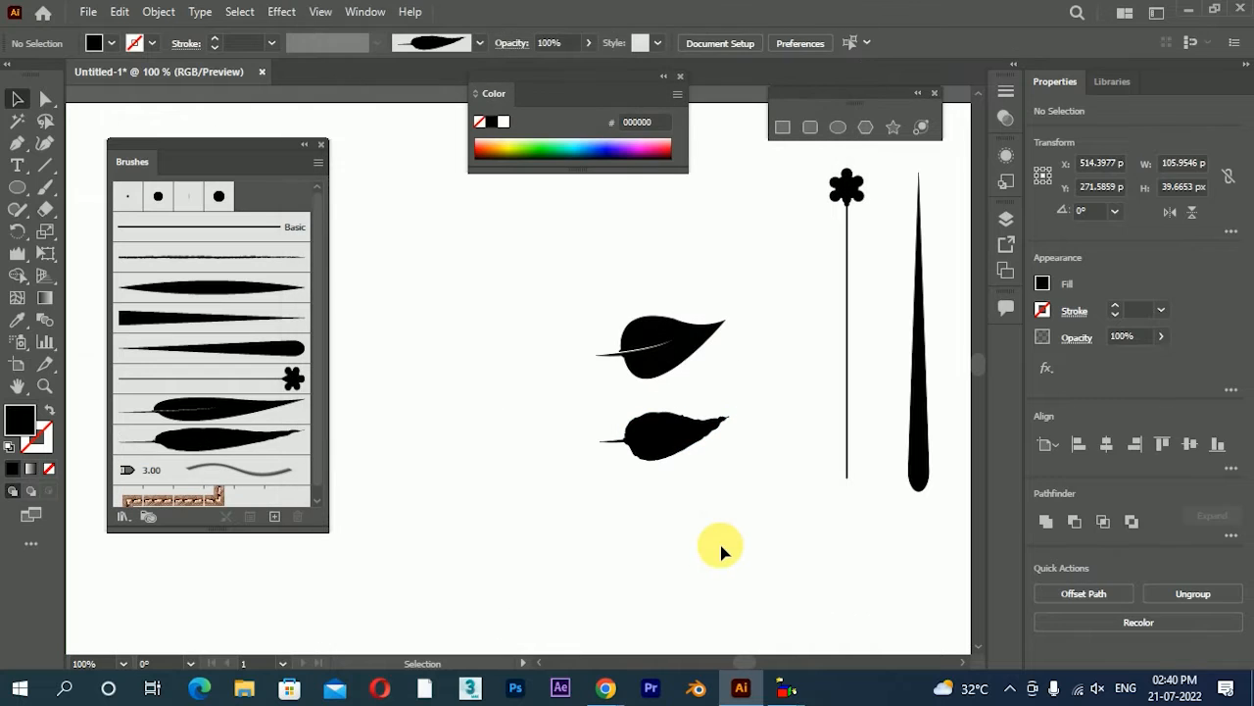
# Delete both leaves, the stemmed flower and the tapered source shapes from the artboard
pyautogui.scroll(-2, 607, 321)
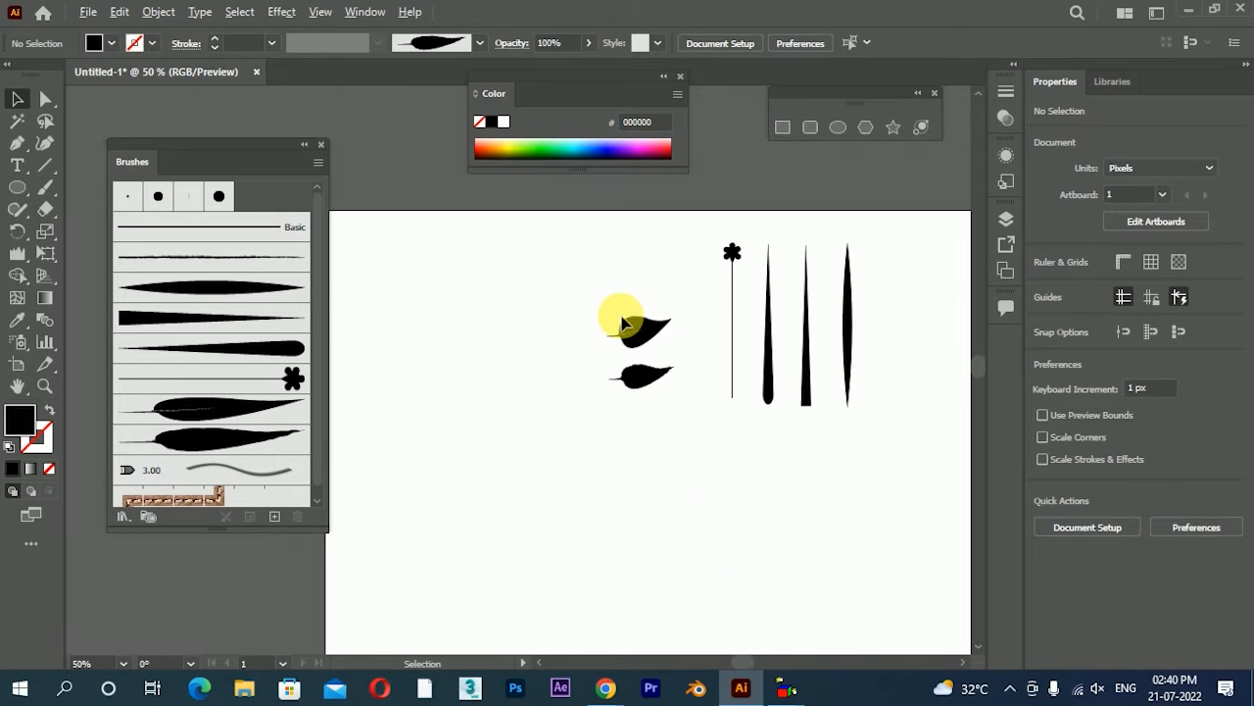
pyautogui.moveTo(616, 317); pyautogui.dragTo(677, 415)
pyautogui.press('Delete')
pyautogui.moveTo(644, 213); pyautogui.dragTo(966, 514)
pyautogui.press('Delete')
pyautogui.press('space')
pyautogui.moveTo(597, 499); pyautogui.dragTo(623, 470)
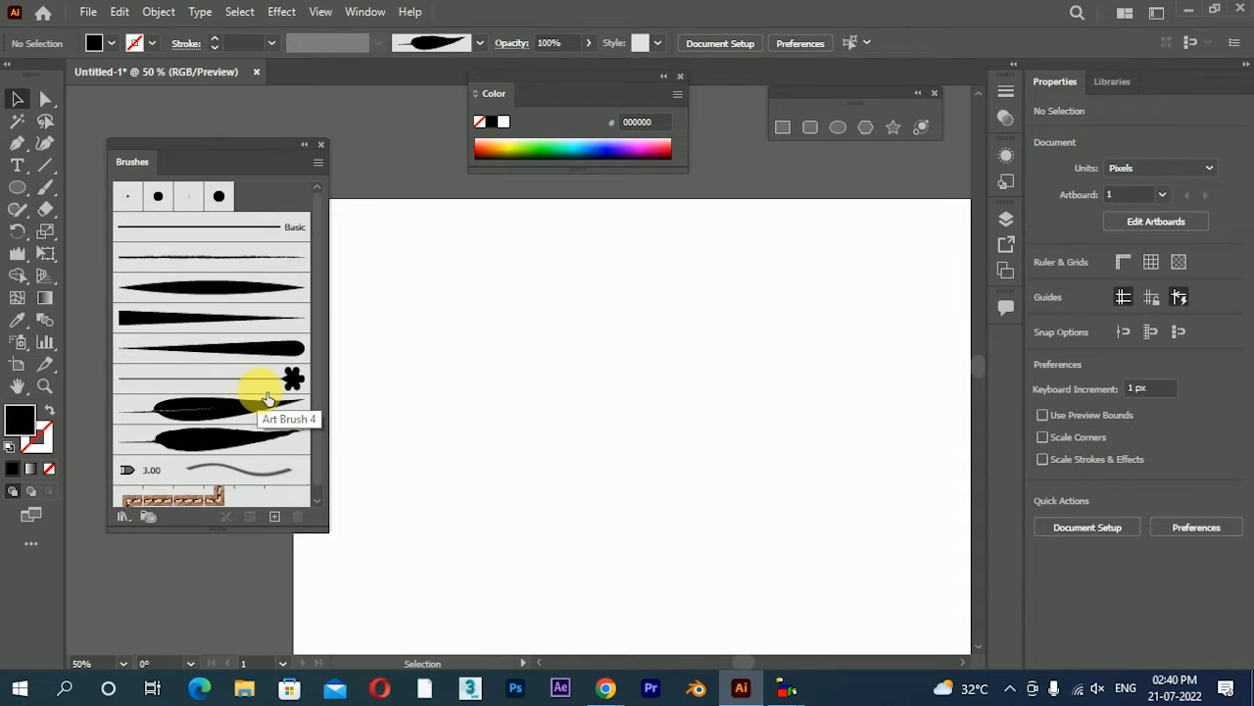
# Set the Paintbrush tool's fidelity to Smooth
pyautogui.scroll(-3, 569, 372)
pyautogui.scroll(1, 559, 401)
pyautogui.doubleClick(39, 200)
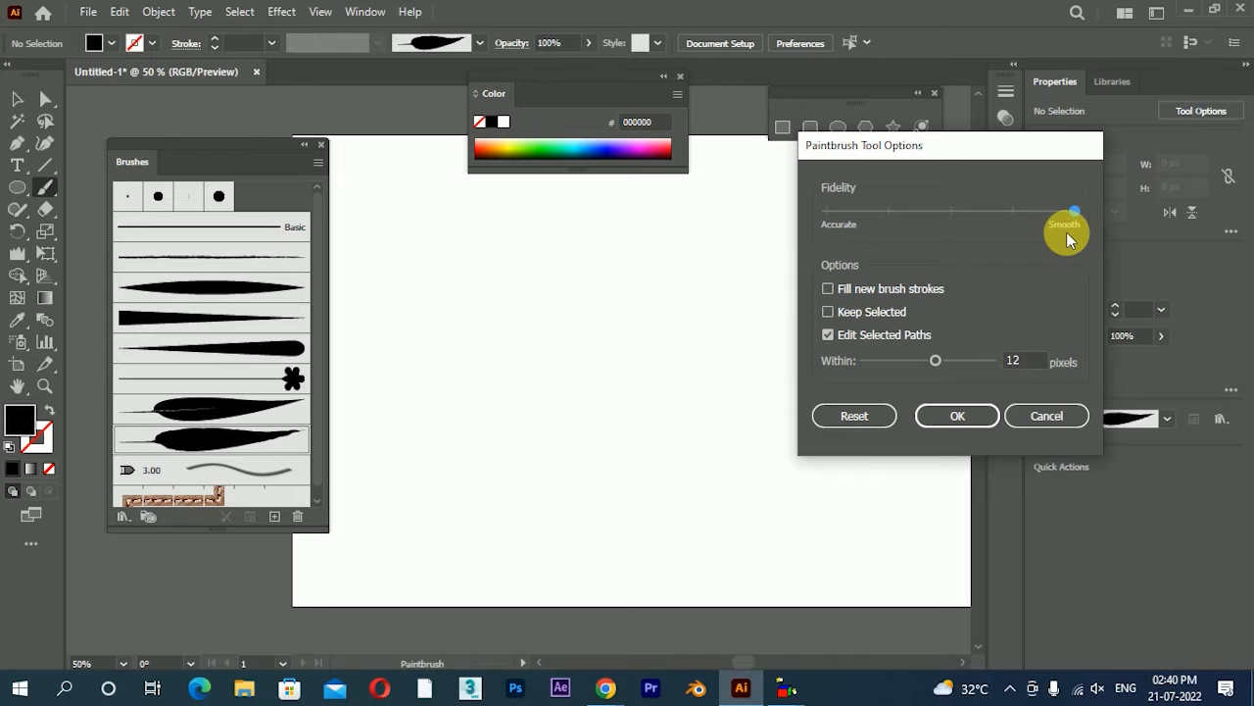
pyautogui.click(950, 417)
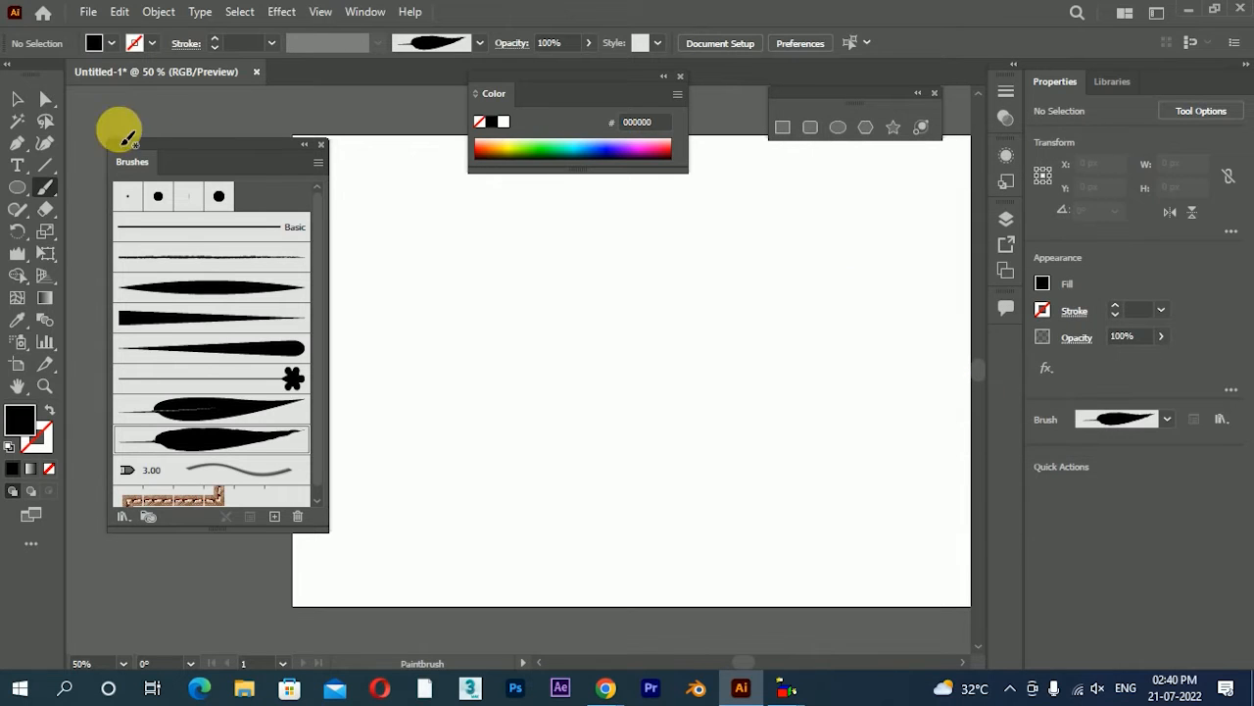
# Paint a tall wavy stem from the bottom of the artboard upward with the square-ended tapered brush
pyautogui.click(208, 327)
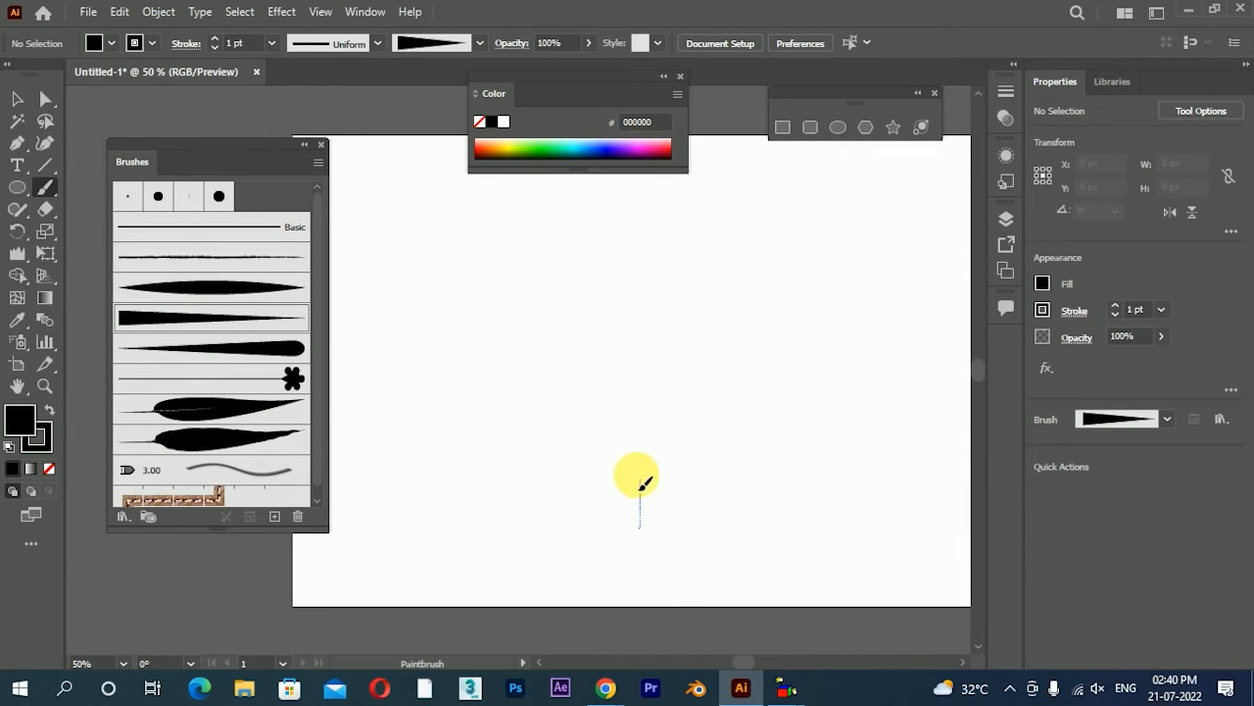
pyautogui.moveTo(672, 369); pyautogui.dragTo(625, 296)
pyautogui.moveTo(657, 238); pyautogui.dragTo(644, 196)
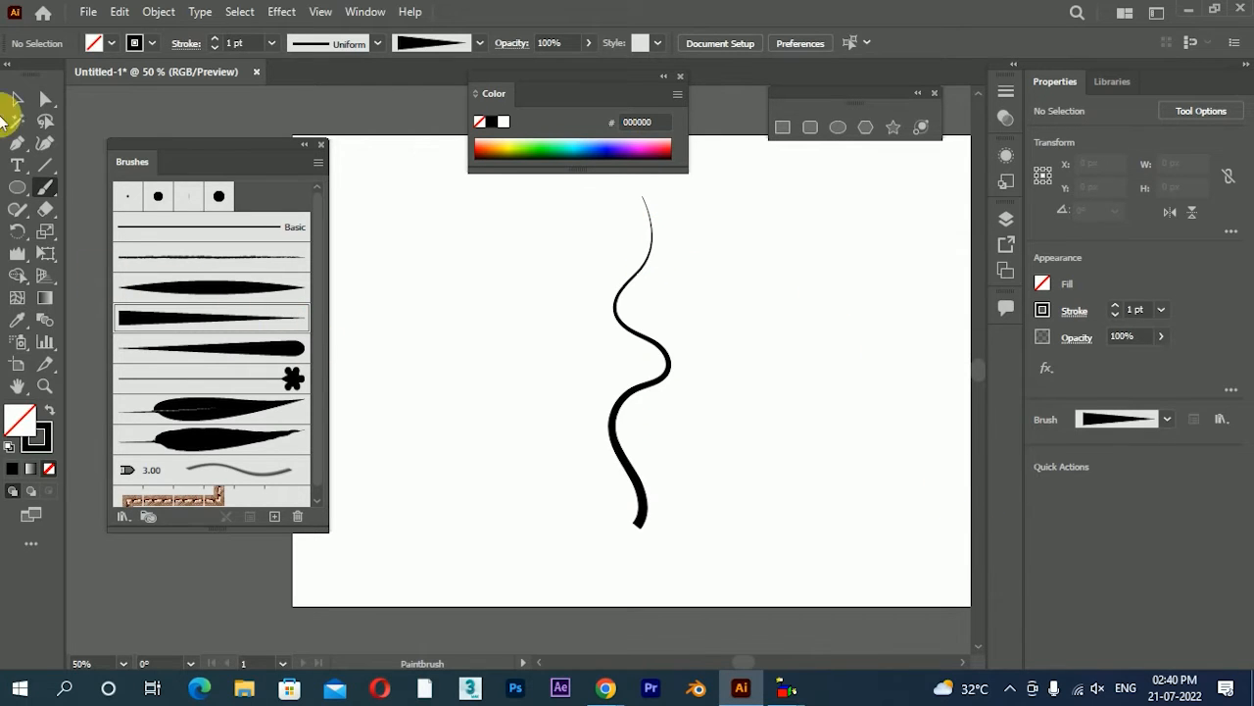
# Adjust the curve handle at the stem's lowest anchor point so its thick base points almost straight down
pyautogui.click(45, 98)
pyautogui.click(636, 529)
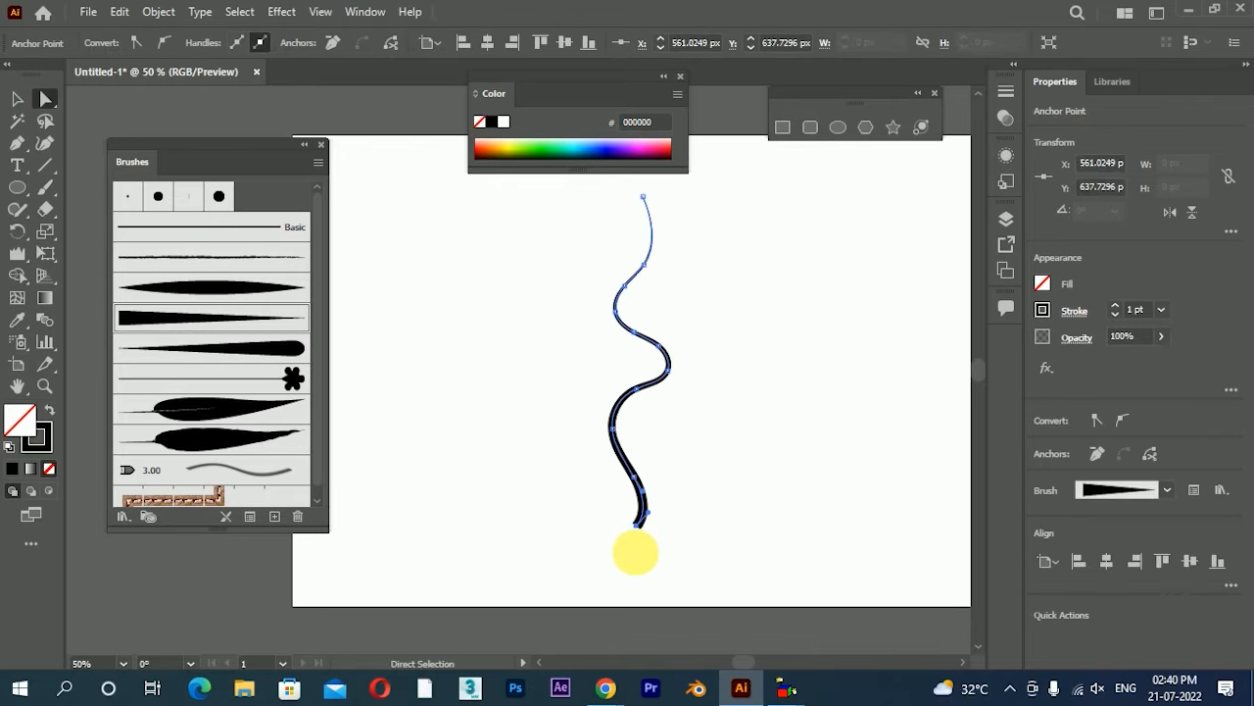
pyautogui.scroll(4, 634, 547)
pyautogui.moveTo(702, 409); pyautogui.dragTo(647, 382)
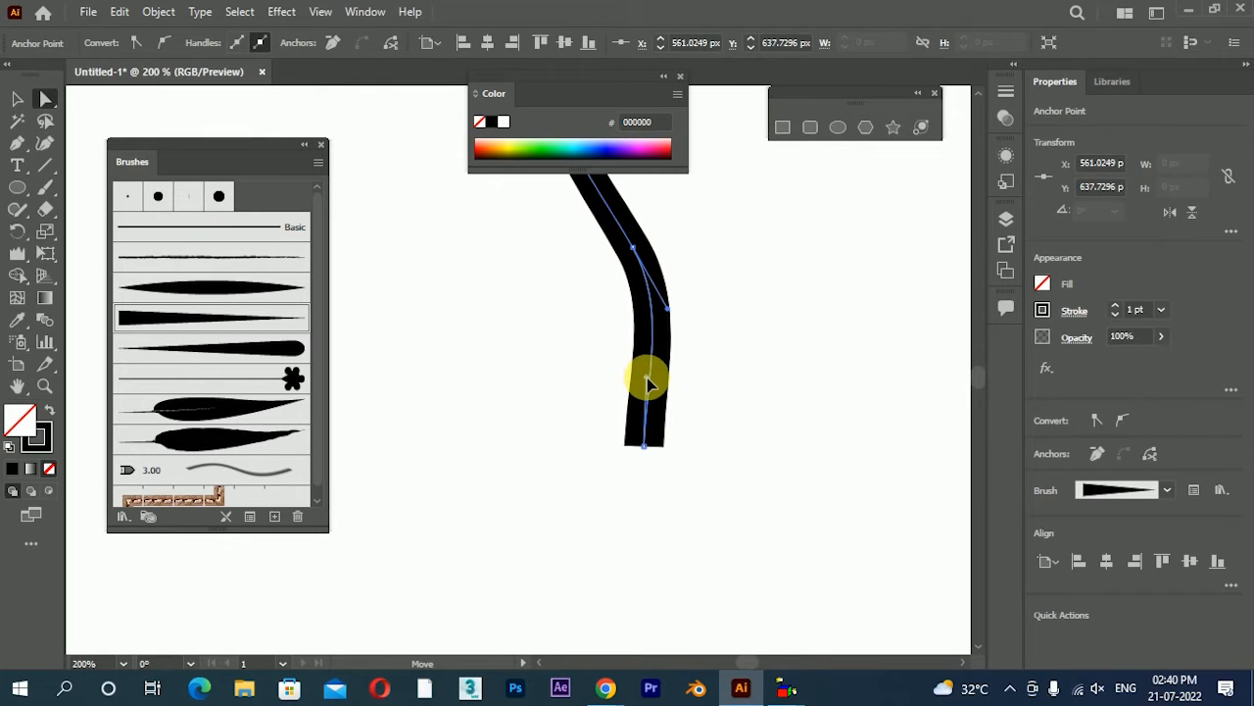
pyautogui.click(638, 476)
pyautogui.scroll(-4, 638, 476)
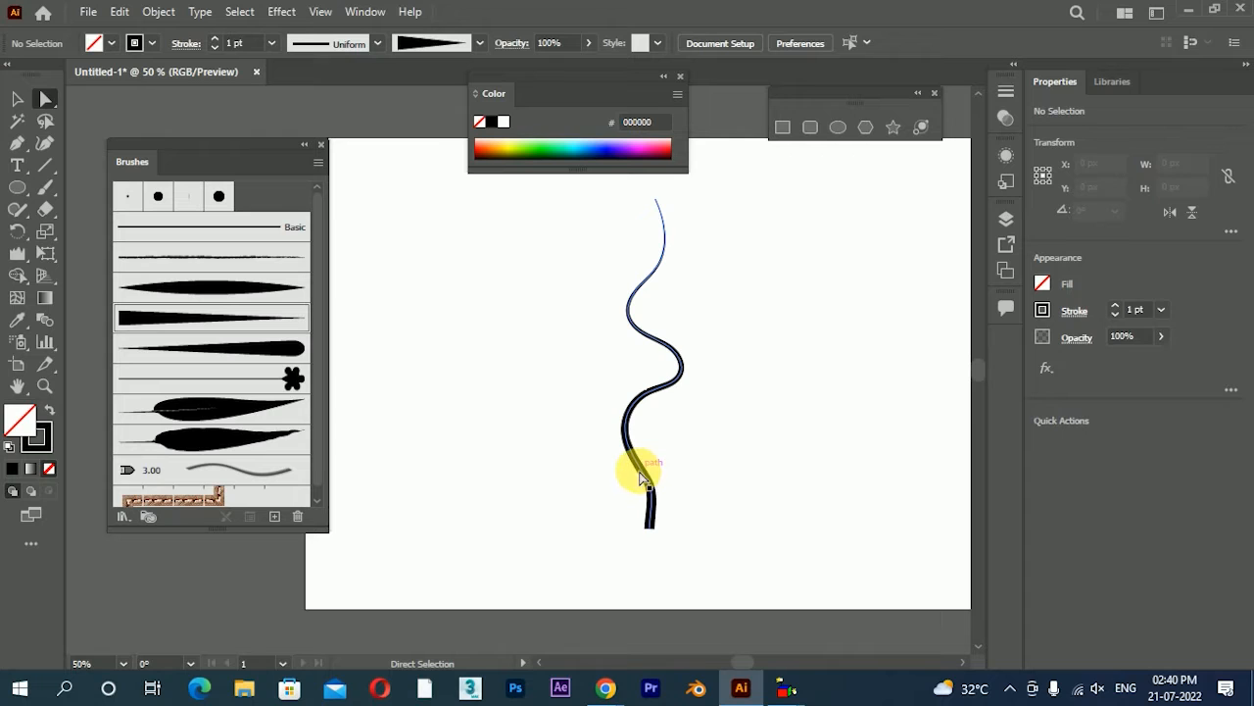
# Paint two curved branches off the stem with the square-ended tapered brush, one curling up to the right and one rising to the left
pyautogui.click(44, 188)
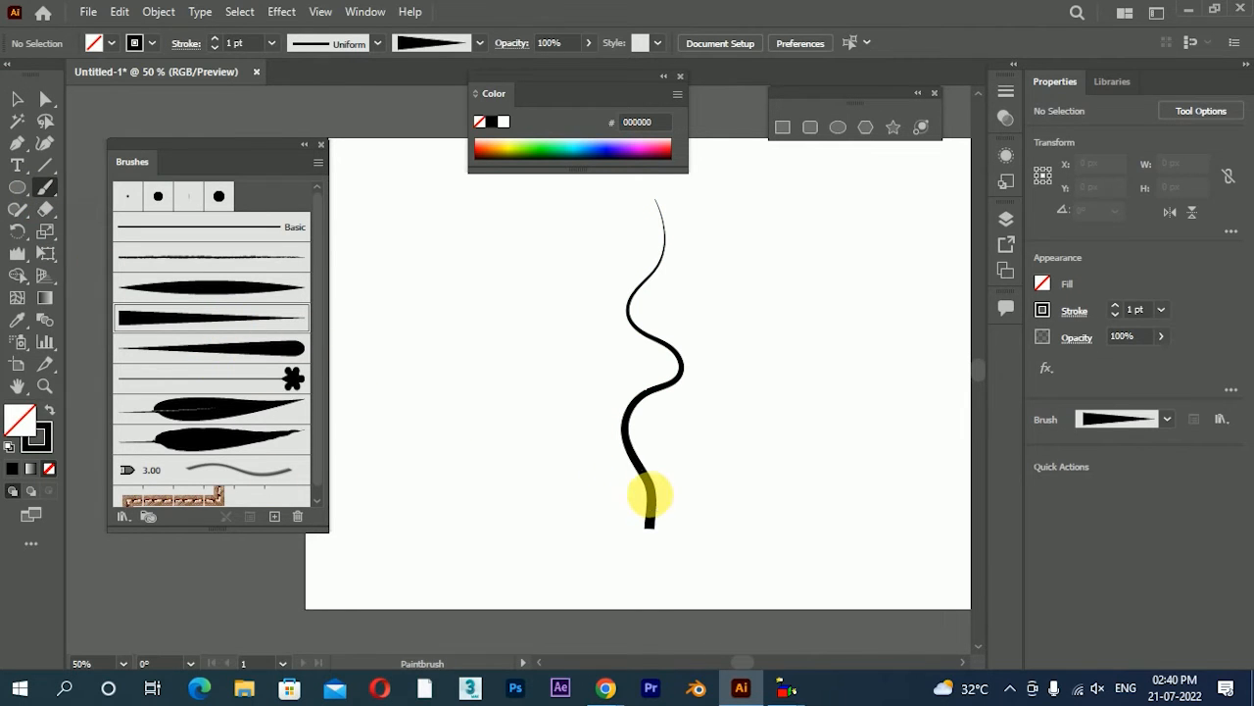
pyautogui.moveTo(742, 434)
pyautogui.mouseDown()
pyautogui.moveTo(767, 386)
pyautogui.moveTo(844, 384)
pyautogui.moveTo(878, 285)
pyautogui.moveTo(820, 237)
pyautogui.mouseUp()
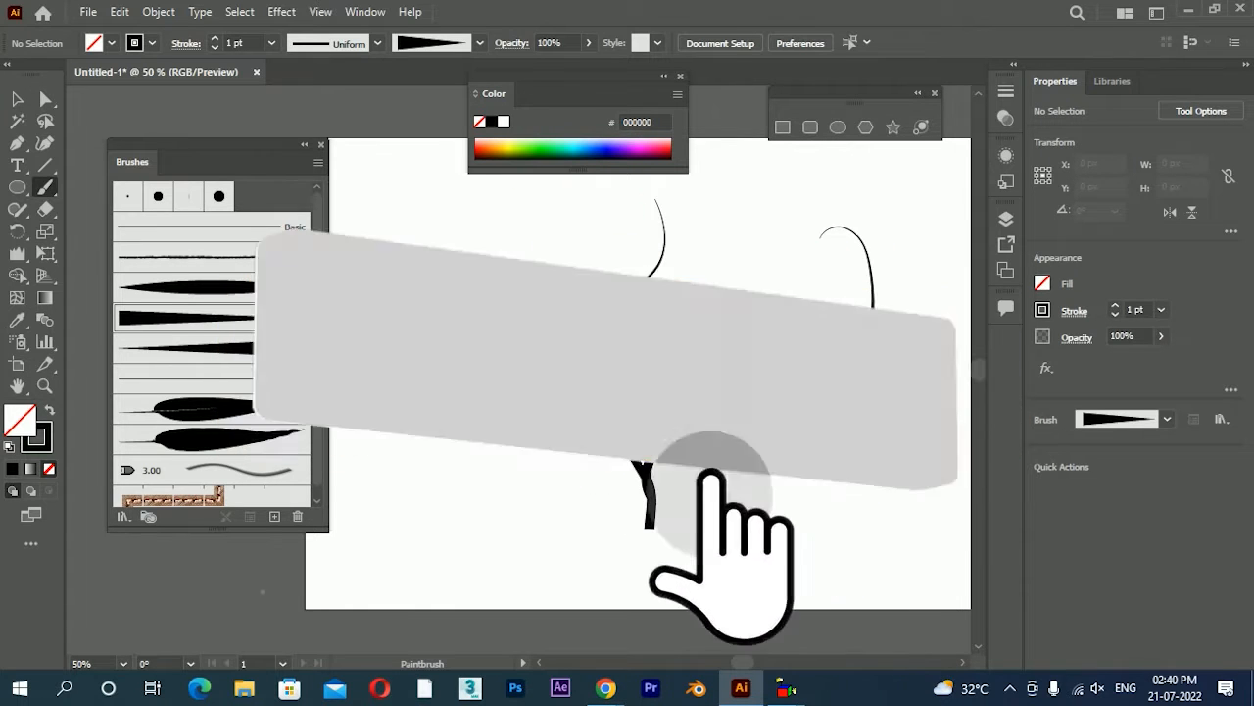
pyautogui.moveTo(568, 416); pyautogui.dragTo(491, 213)
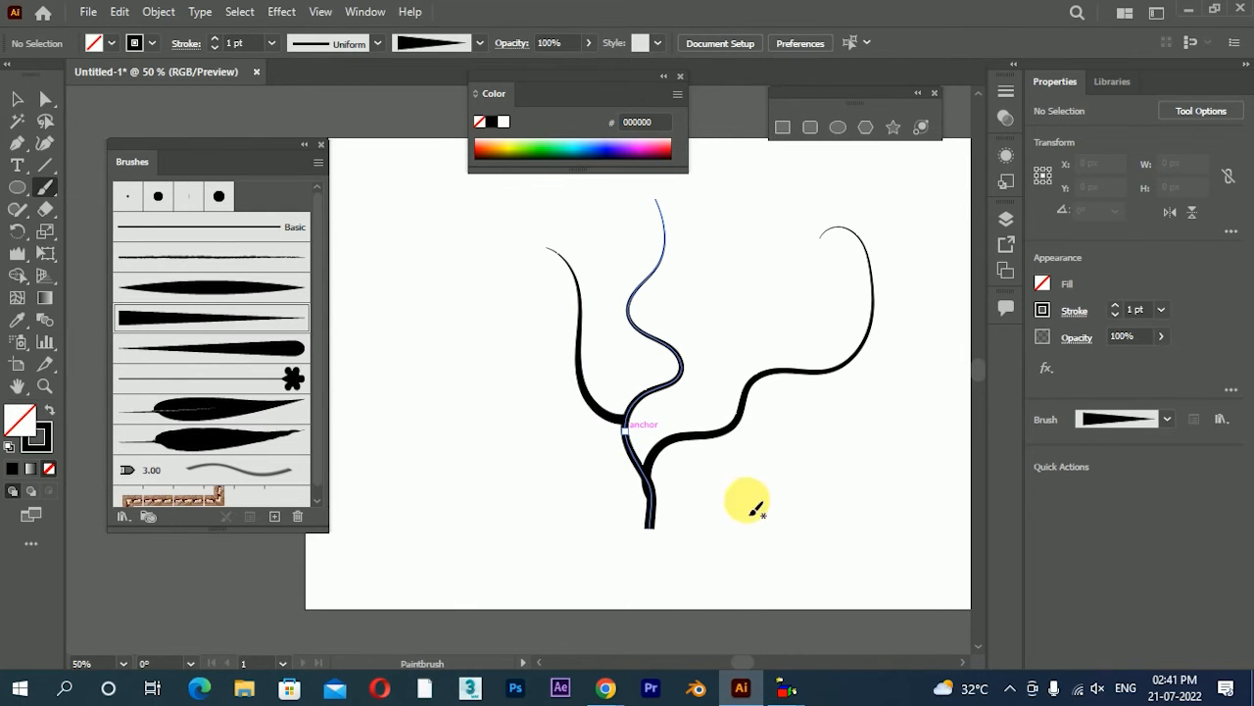
# Paint a shorter branch rising to the right from the wavy stem's middle bend, redoing the first attempt
pyautogui.moveTo(740, 481); pyautogui.dragTo(771, 542)
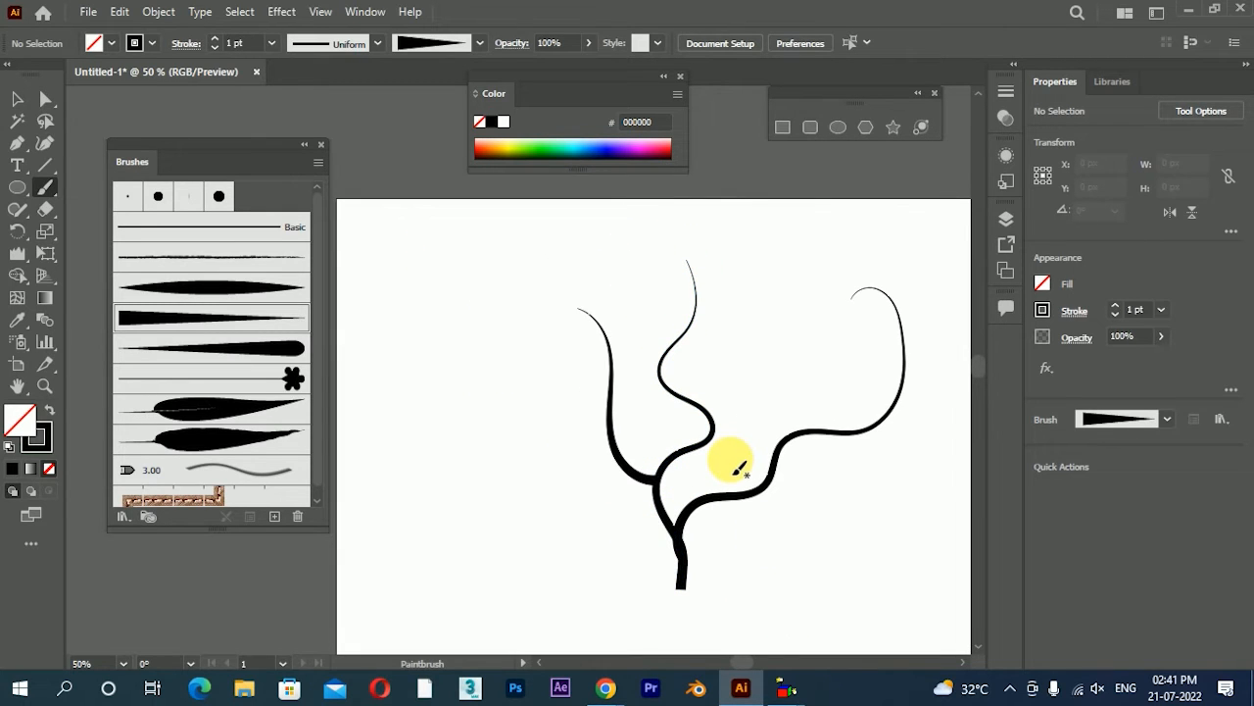
pyautogui.keyDown('alt'); pyautogui.scroll(1, 737, 468); pyautogui.keyUp('alt')
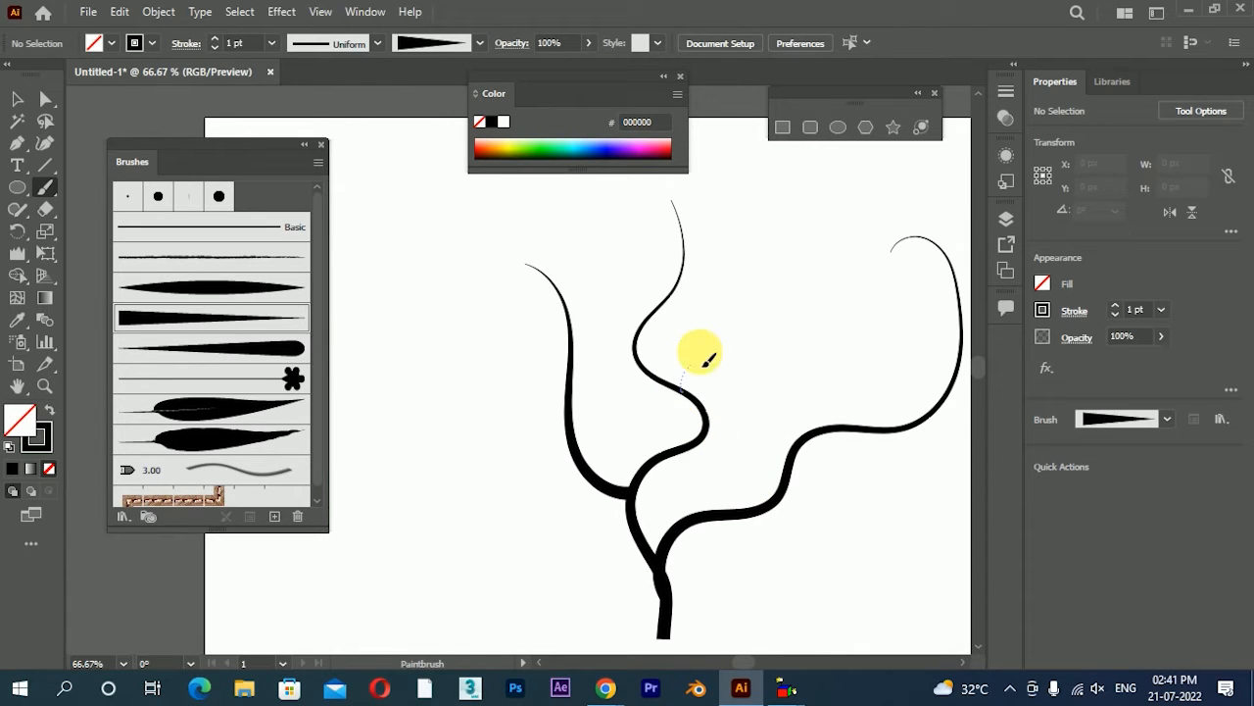
pyautogui.moveTo(703, 365)
pyautogui.mouseDown()
pyautogui.moveTo(755, 331)
pyautogui.moveTo(778, 240)
pyautogui.mouseUp()
pyautogui.hotkey('ctrl', 'z')
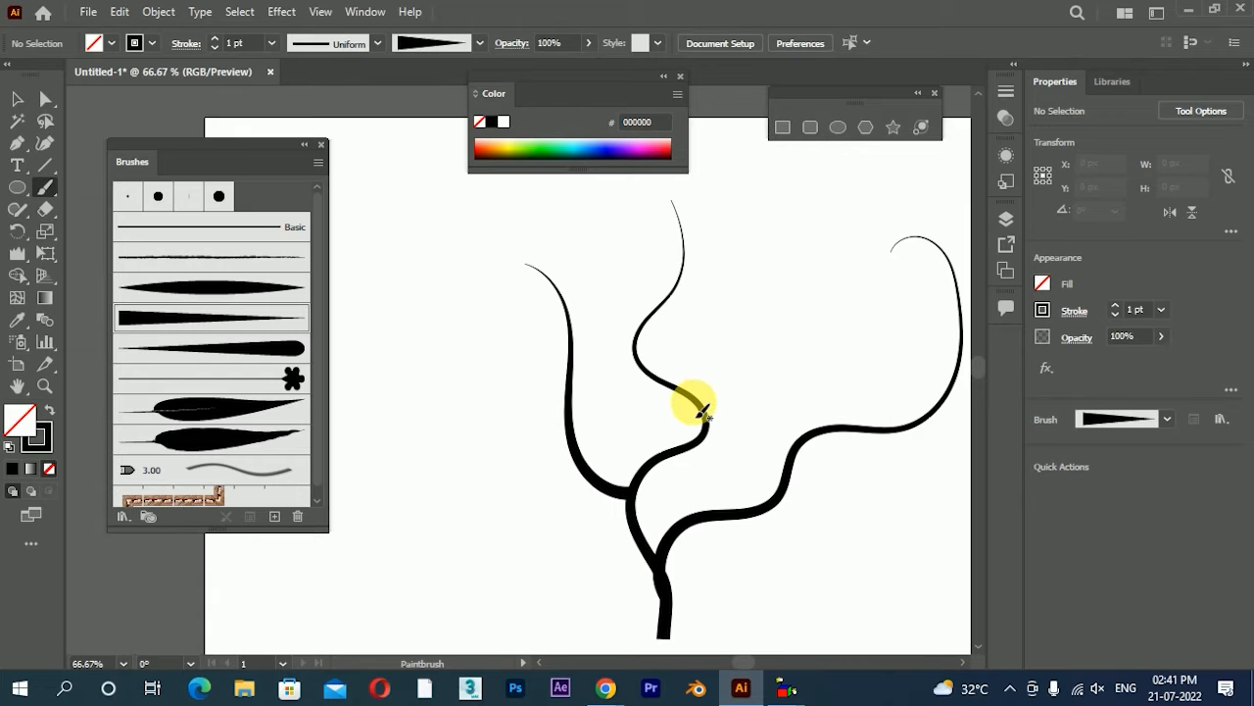
pyautogui.moveTo(706, 368); pyautogui.dragTo(771, 240)
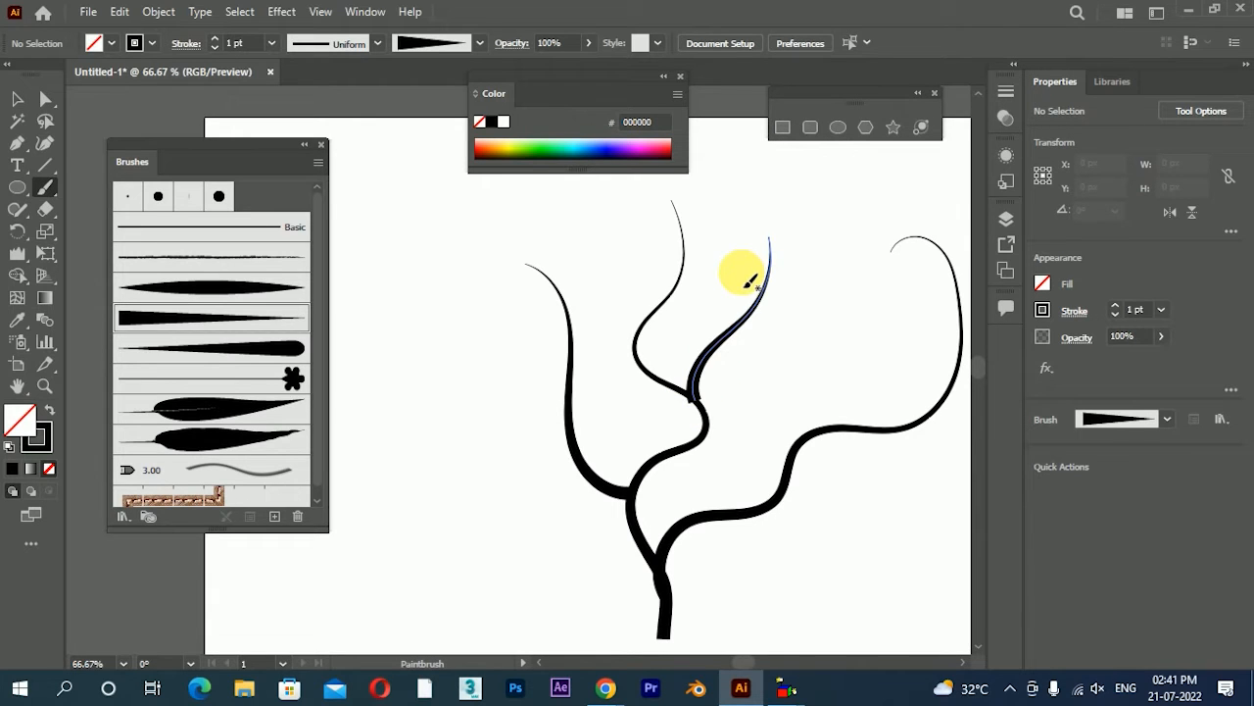
# Reduce the stroke weight of the new branch at the stem's middle bend to 0.25 pt
pyautogui.scroll(2, 711, 362)
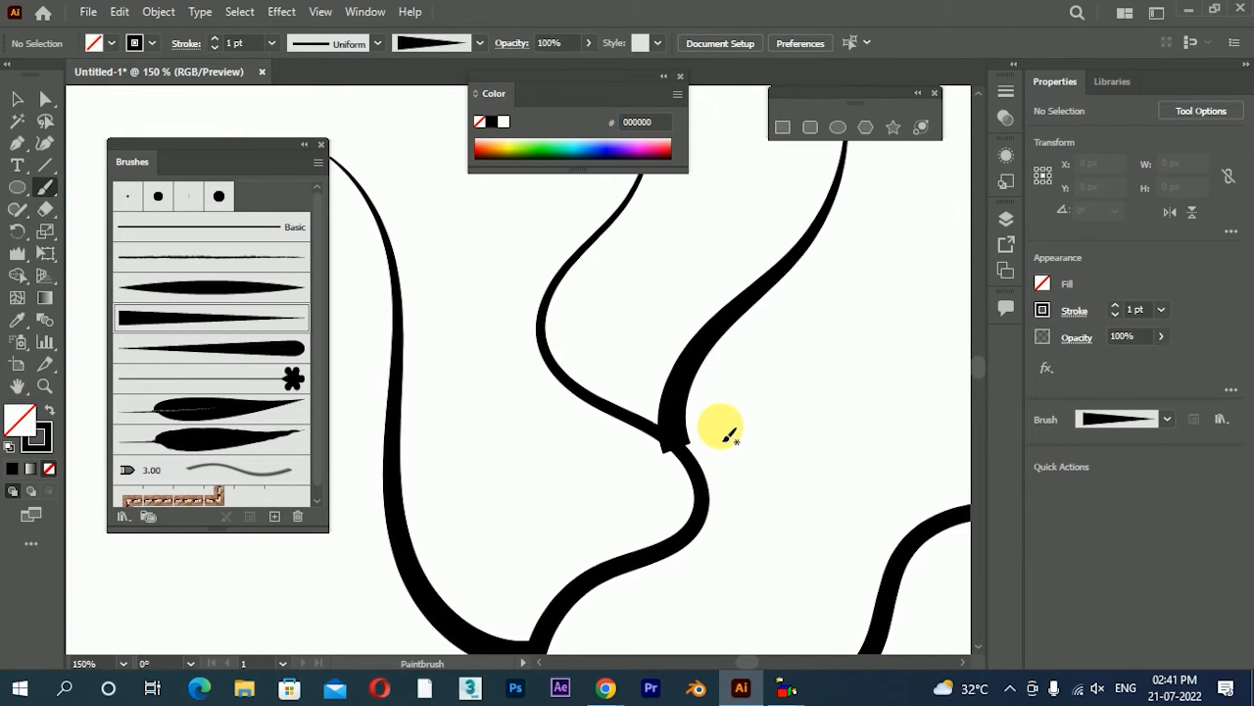
pyautogui.click(17, 99)
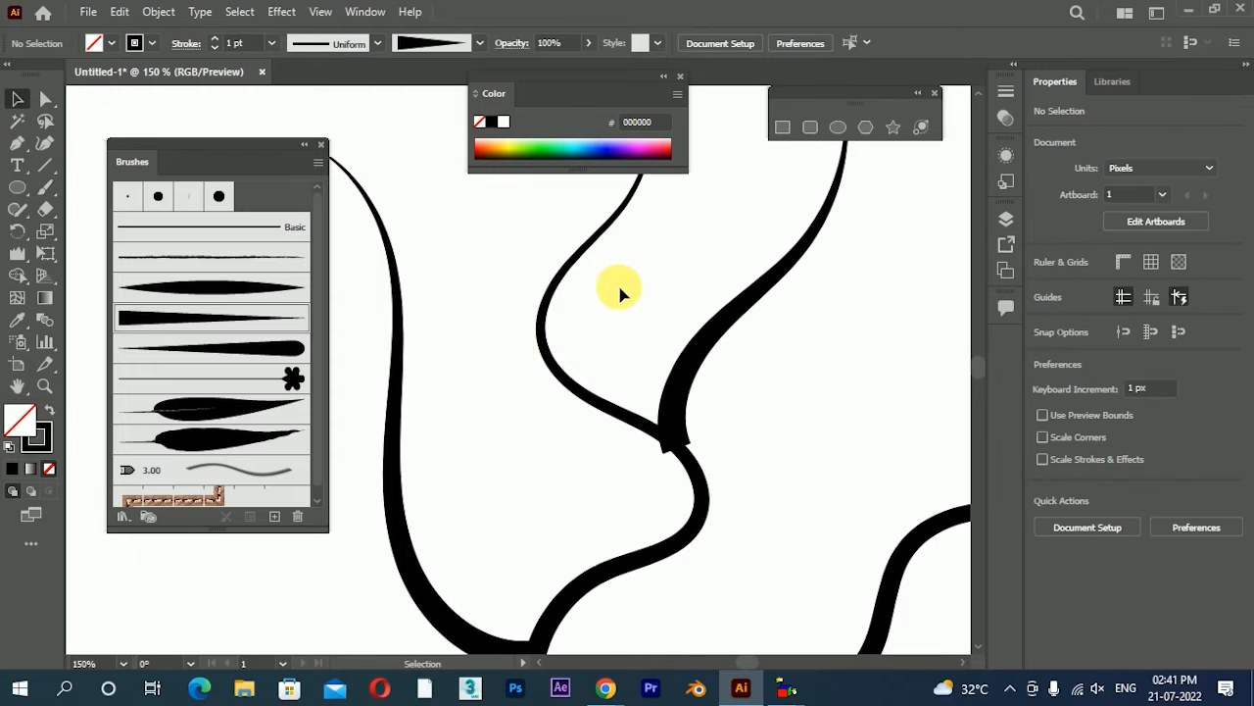
pyautogui.click(701, 353)
pyautogui.click(1161, 309)
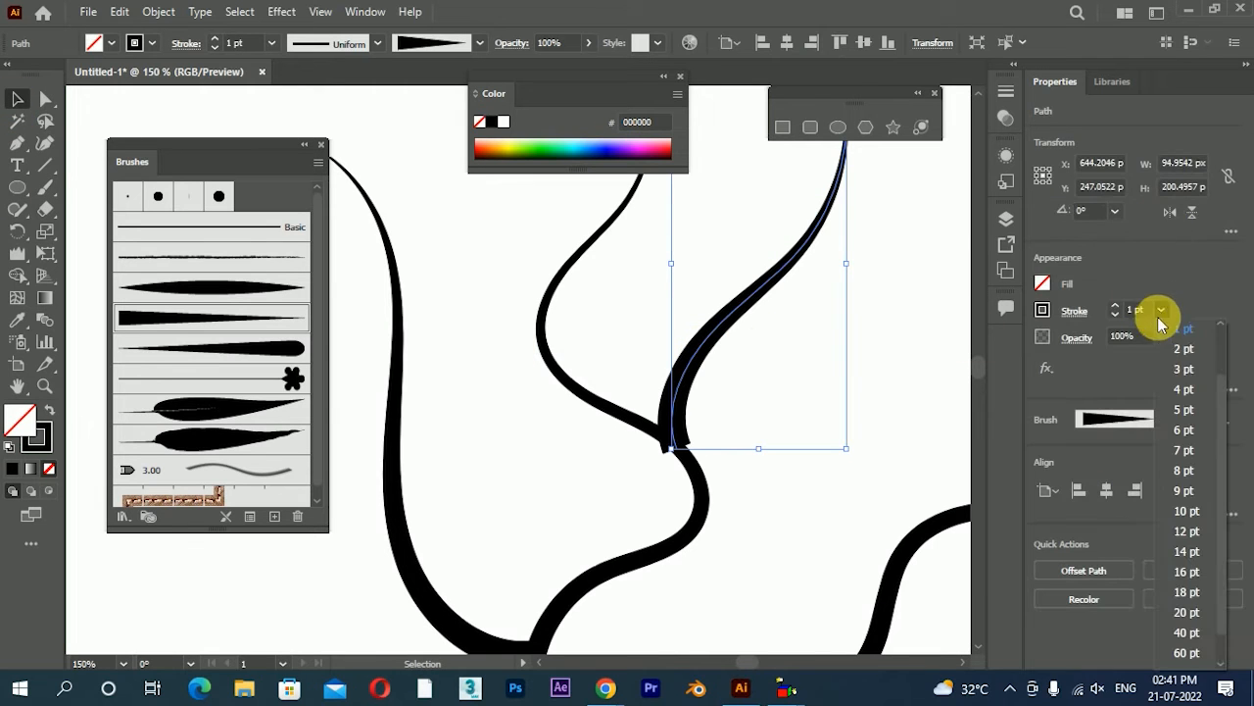
pyautogui.click(1163, 308)
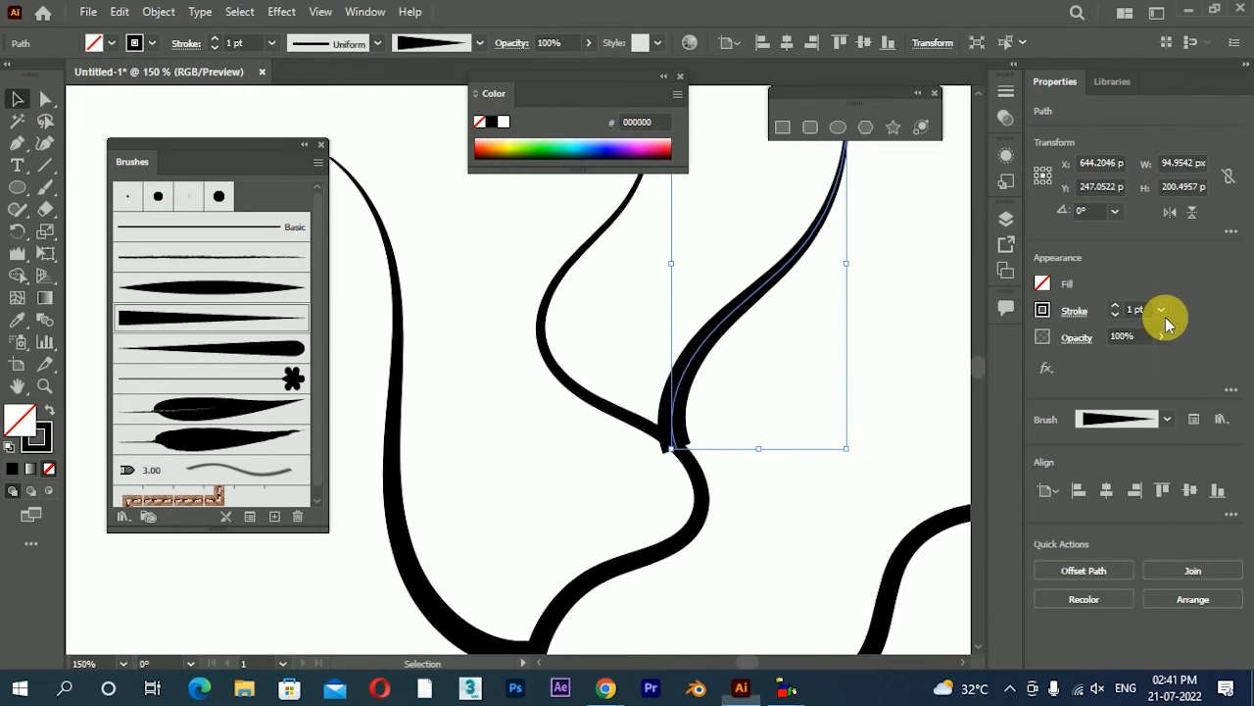
pyautogui.click(1162, 310)
pyautogui.scroll(2, 1225, 387)
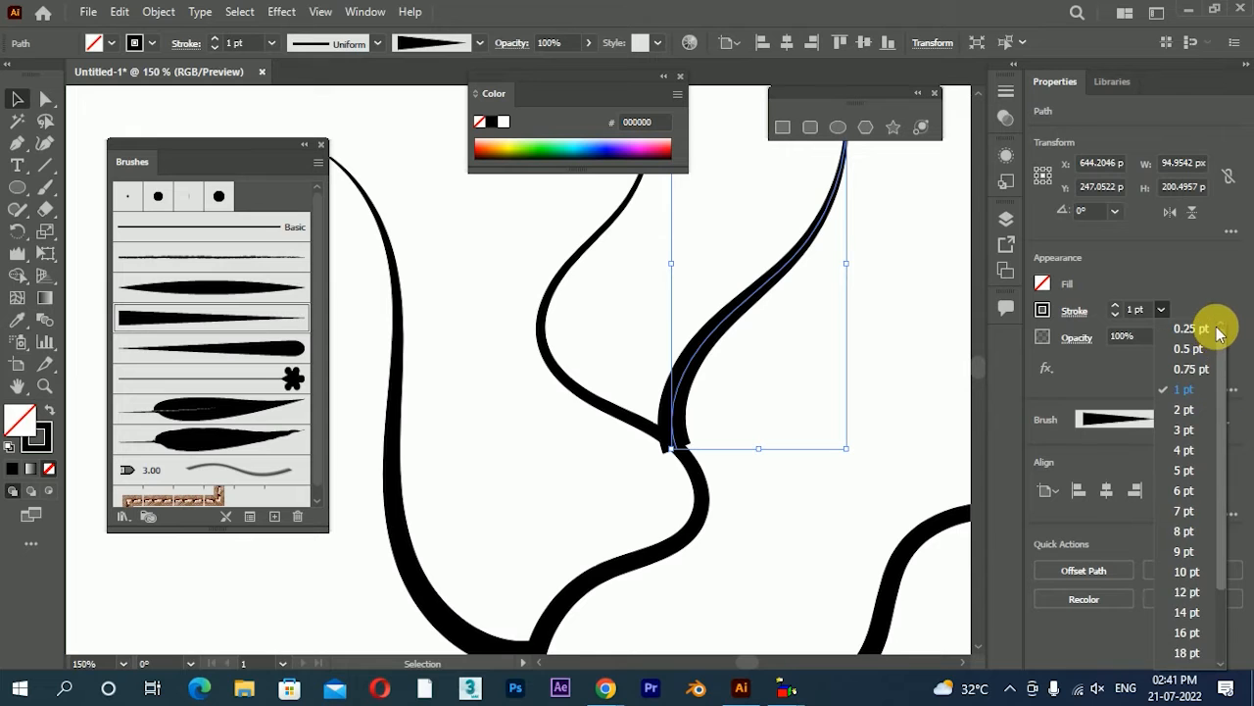
pyautogui.click(1210, 330)
pyautogui.click(764, 406)
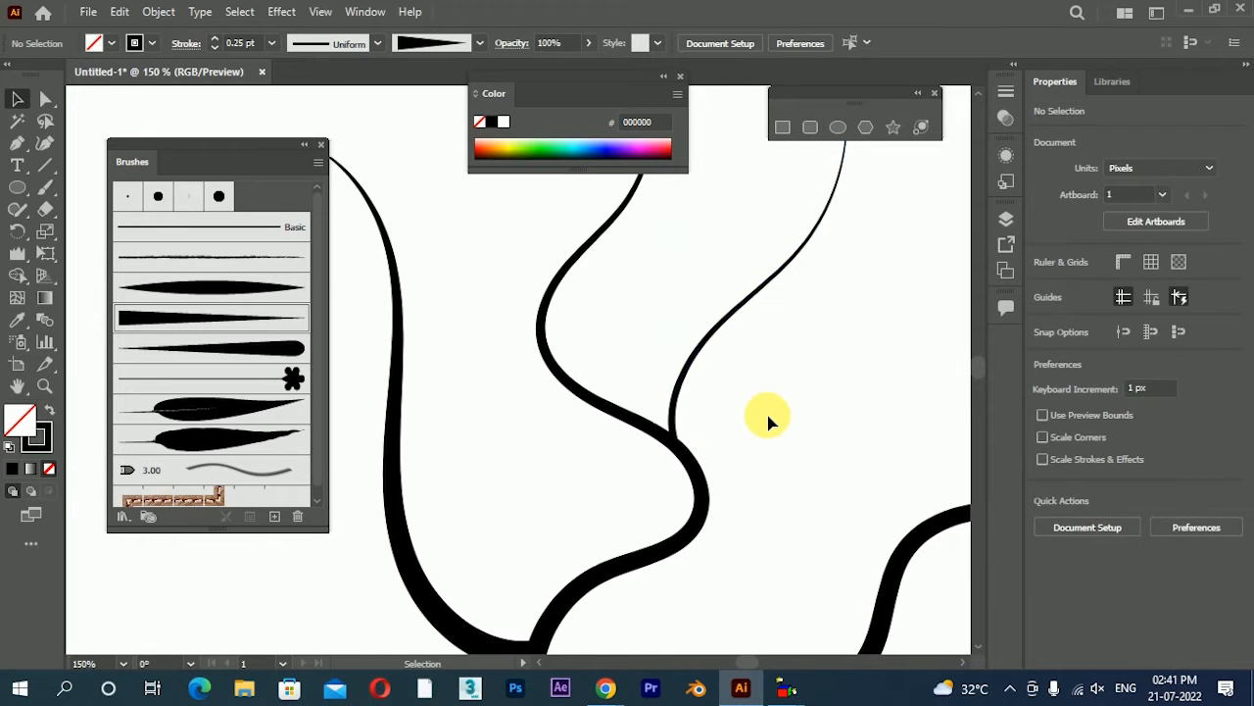
# Paint a small S-curved twig going up and left from the upper part of the thin branch
pyautogui.moveTo(781, 306); pyautogui.dragTo(730, 420)
pyautogui.scroll(1, 786, 304)
pyautogui.scroll(1, 790, 311)
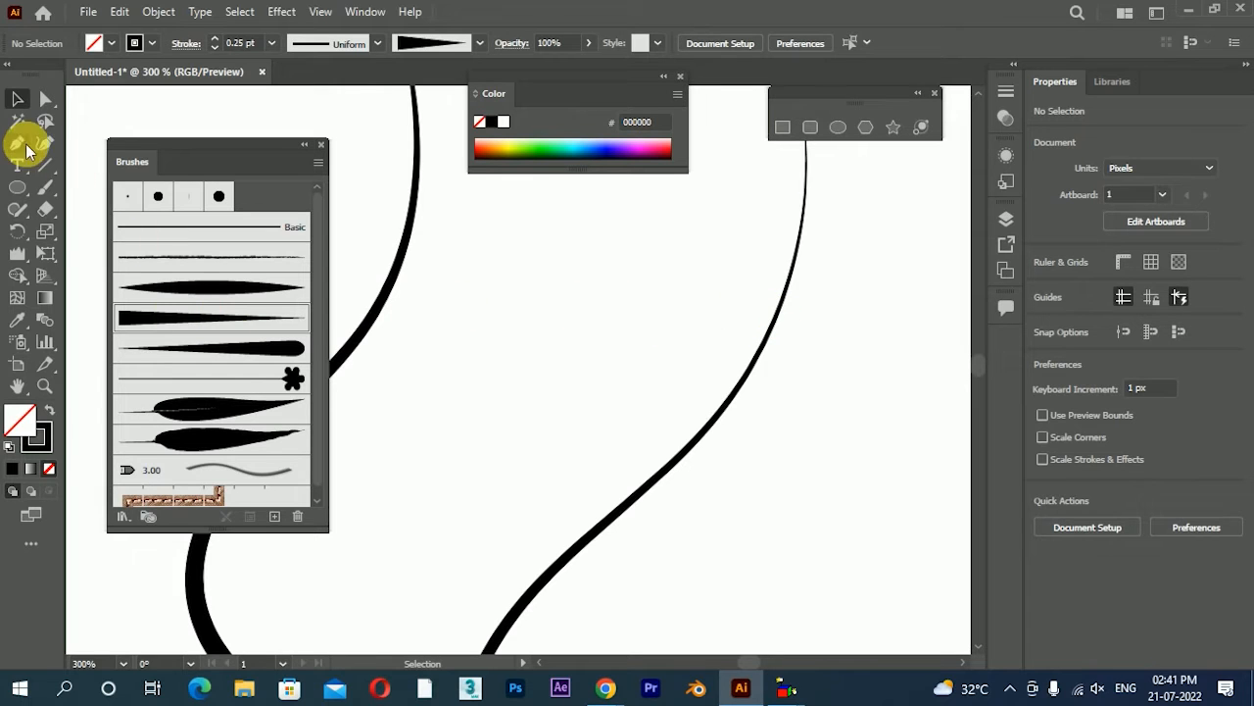
pyautogui.click(38, 190)
pyautogui.moveTo(789, 308); pyautogui.dragTo(566, 165)
pyautogui.moveTo(638, 350); pyautogui.dragTo(591, 505)
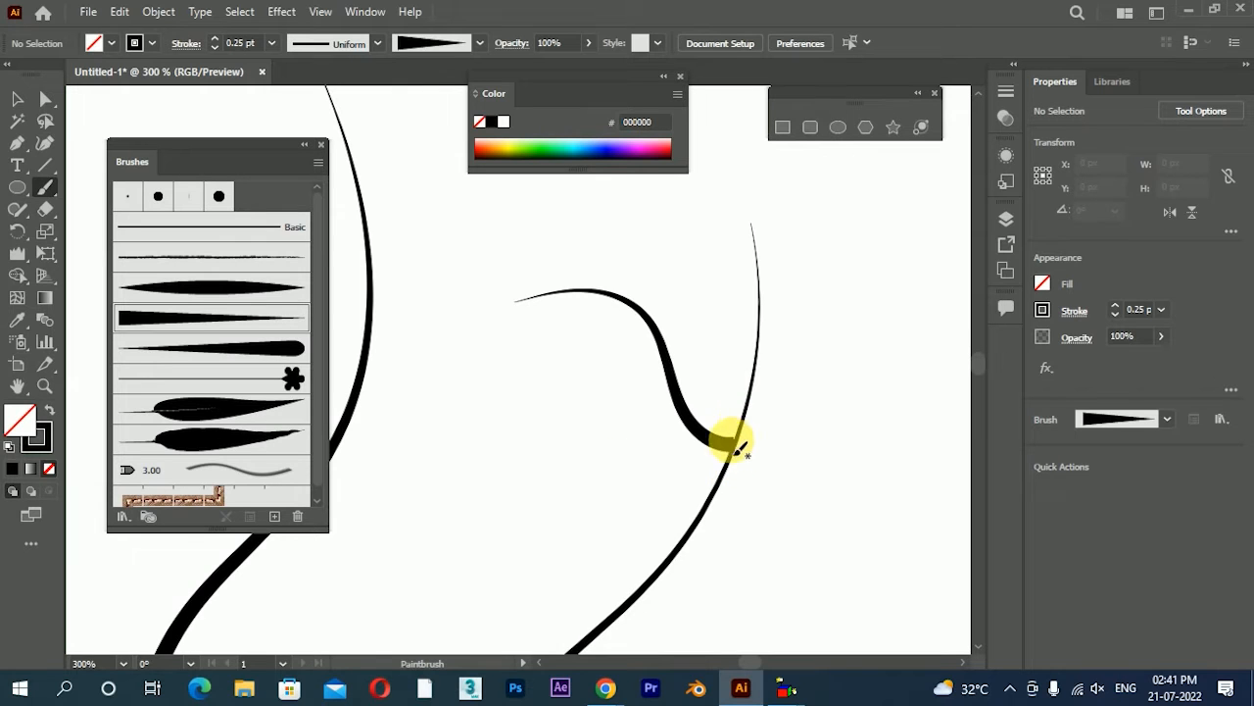
pyautogui.moveTo(737, 449)
pyautogui.mouseDown()
pyautogui.moveTo(682, 413)
pyautogui.moveTo(655, 347)
pyautogui.mouseUp()
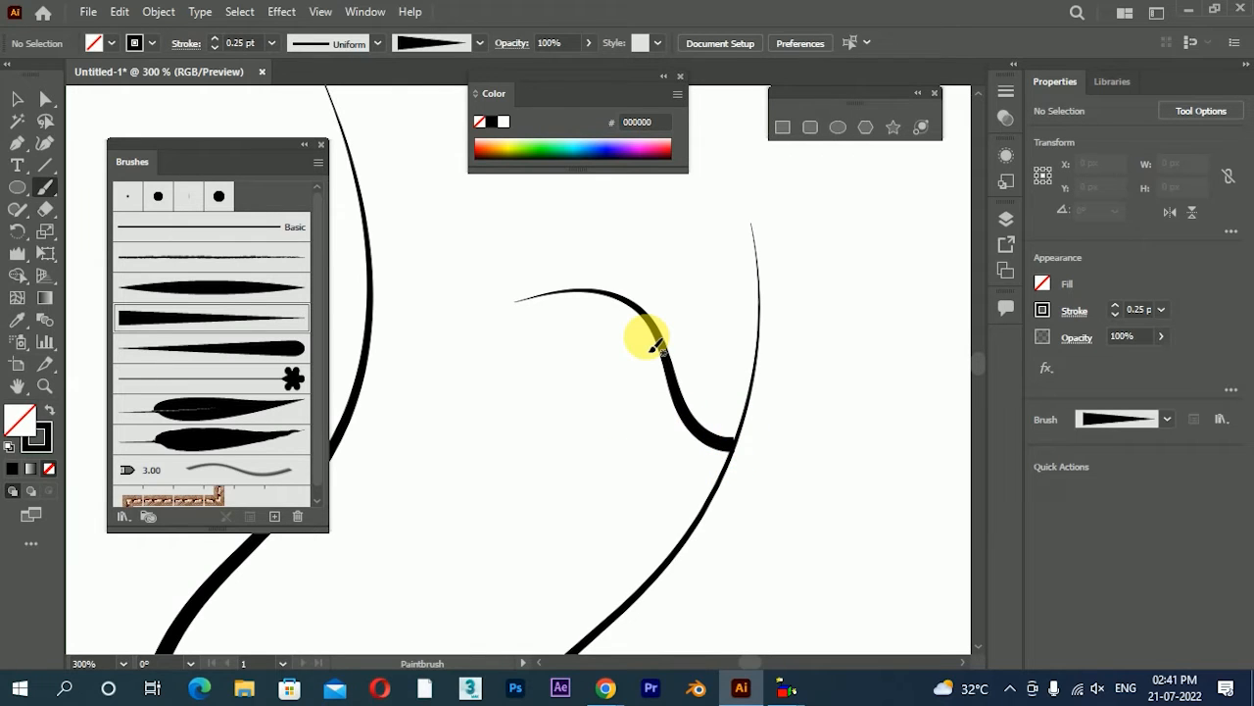
# Try to thin the small S-curved twig by applying the 0.25 pt stroke weight
pyautogui.click(17, 98)
pyautogui.click(691, 411)
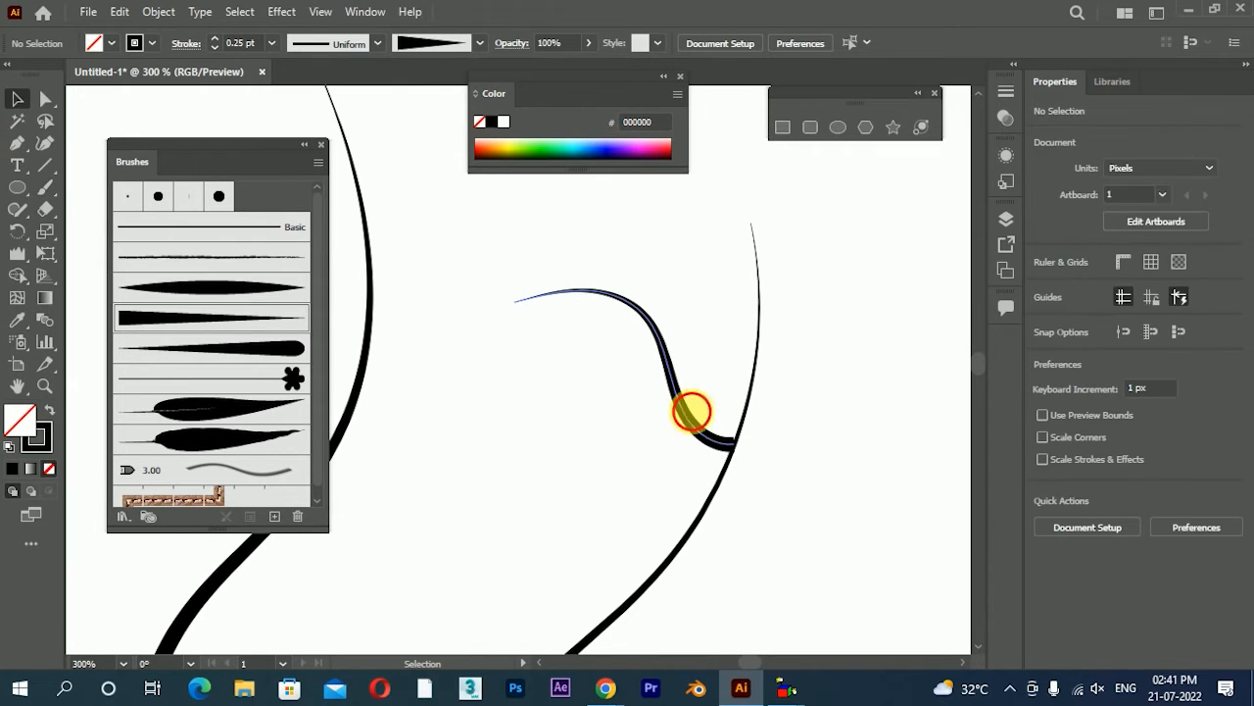
pyautogui.click(1163, 311)
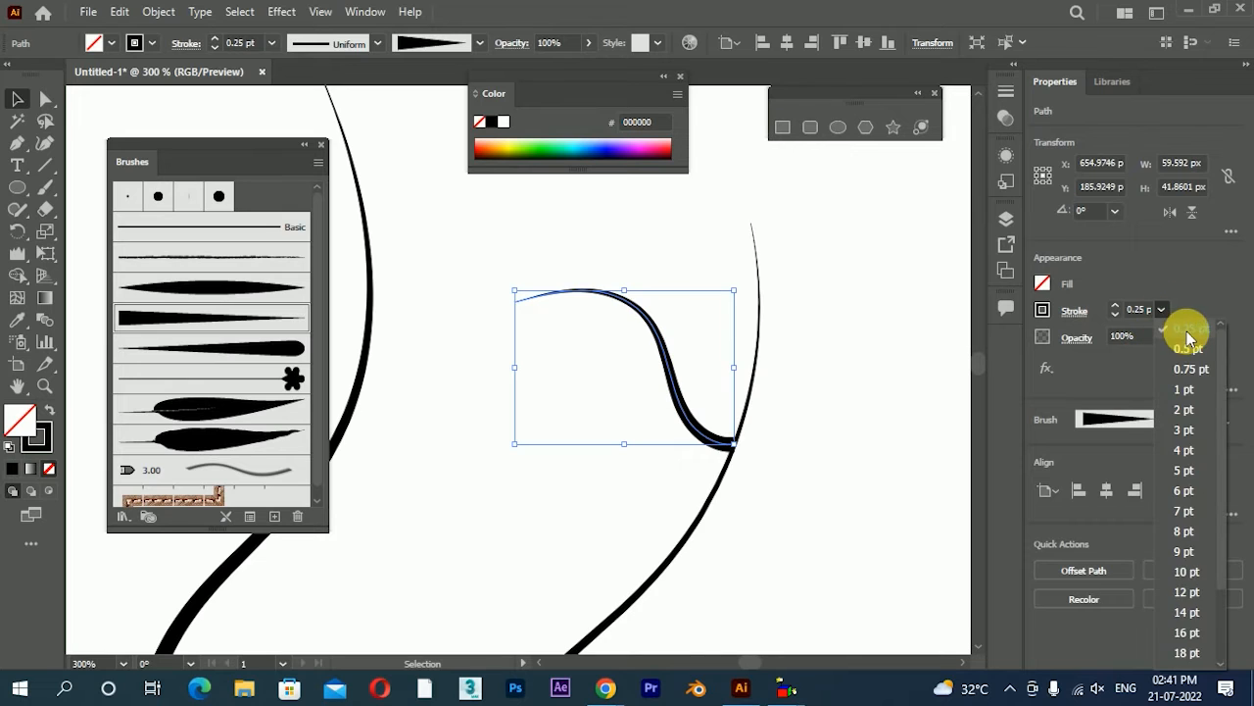
pyautogui.click(1189, 333)
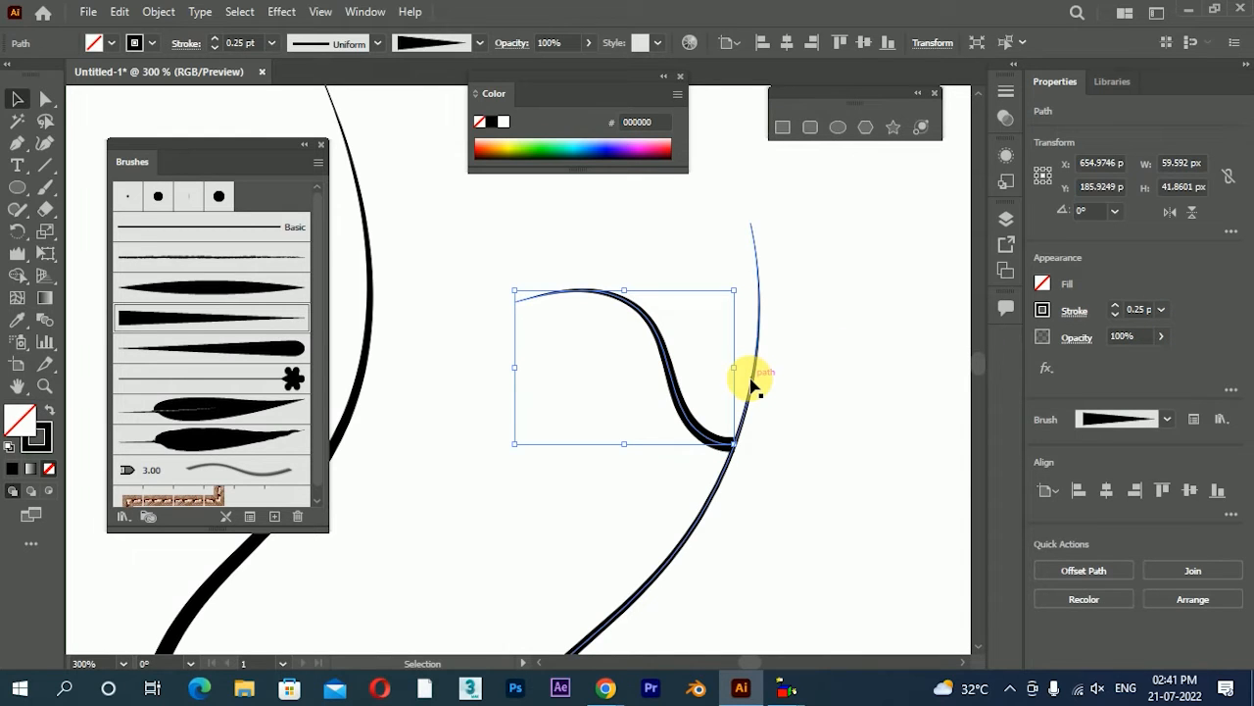
pyautogui.click(1163, 312)
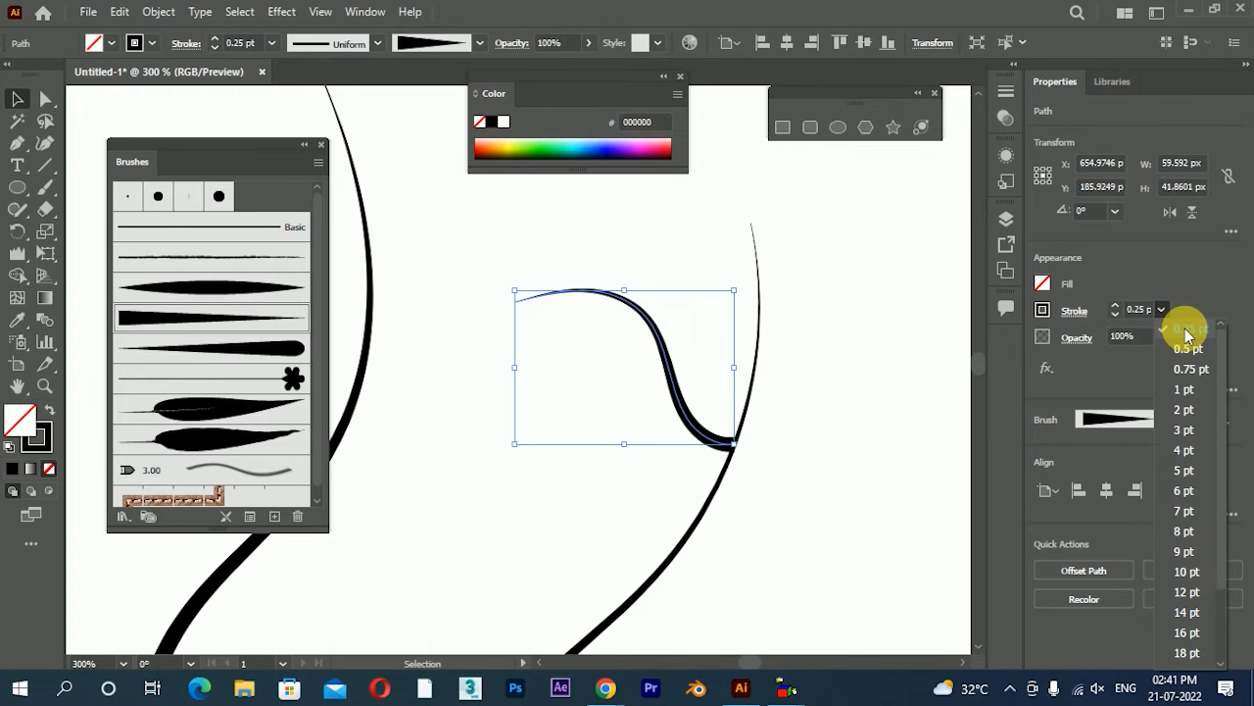
pyautogui.click(758, 465)
# Set the square-ended tapered art brush's width to 40% with preview on, leave existing strokes as they are, and deselect the twig
pyautogui.scroll(-1, 676, 495)
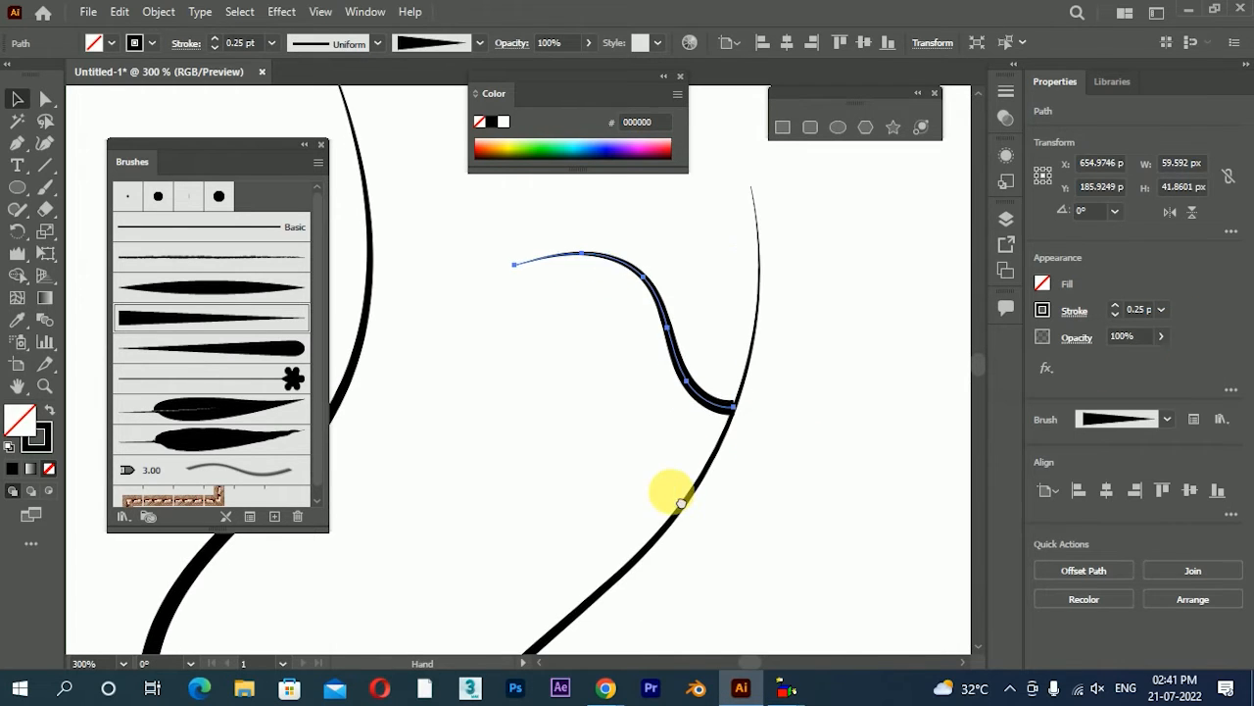
pyautogui.scroll(-1, 693, 351)
pyautogui.moveTo(611, 355); pyautogui.dragTo(707, 342)
pyautogui.scroll(2, 782, 336)
pyautogui.scroll(-1, 782, 336)
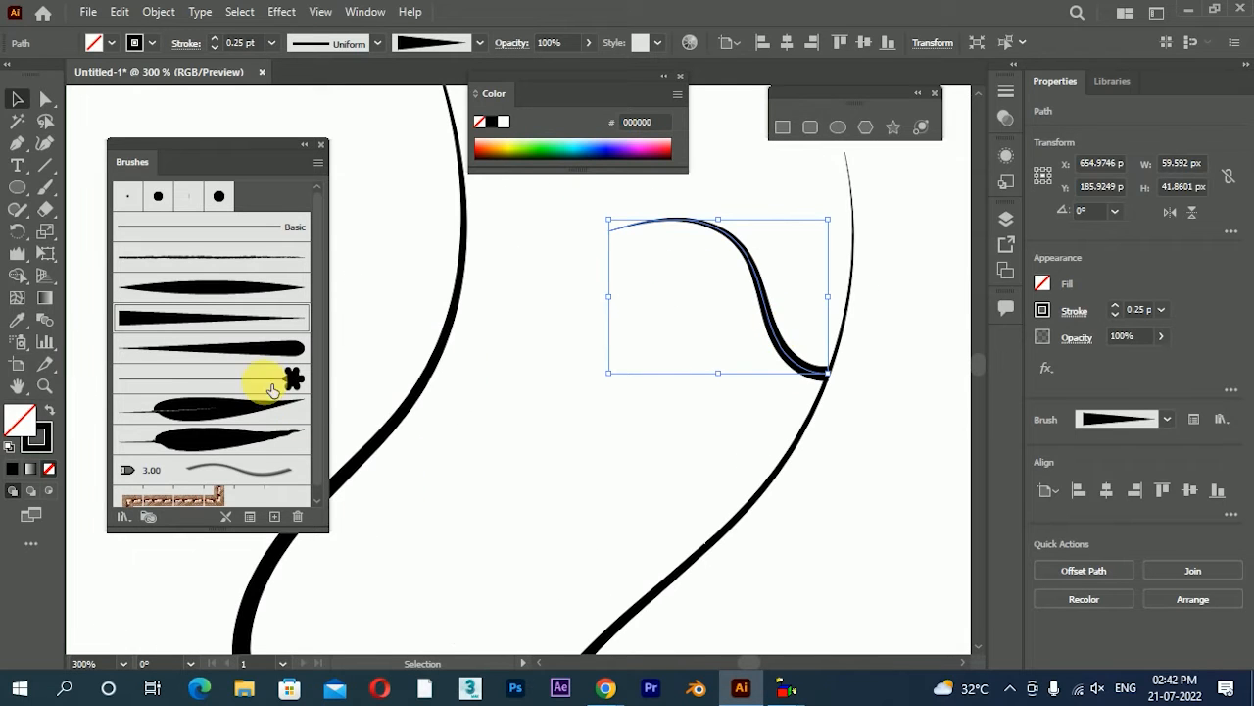
pyautogui.doubleClick(217, 328)
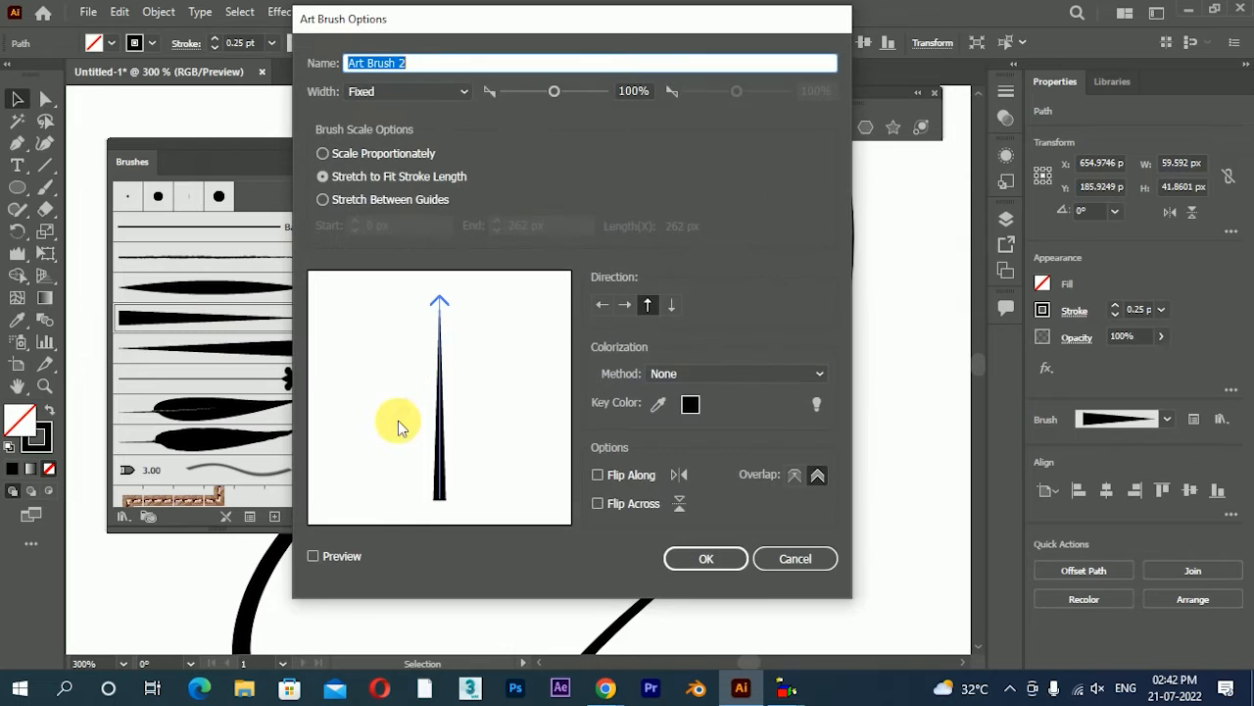
pyautogui.moveTo(548, 26)
pyautogui.mouseDown()
pyautogui.moveTo(338, 58)
pyautogui.moveTo(331, 78)
pyautogui.mouseUp()
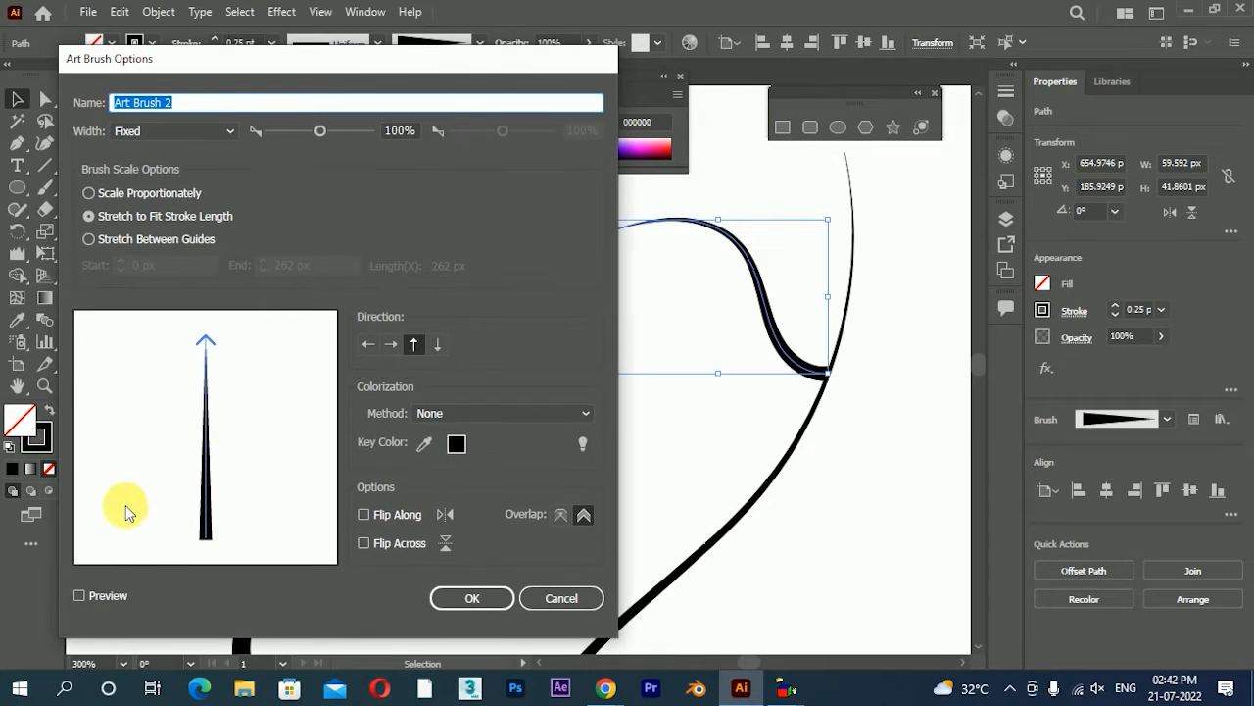
pyautogui.click(81, 594)
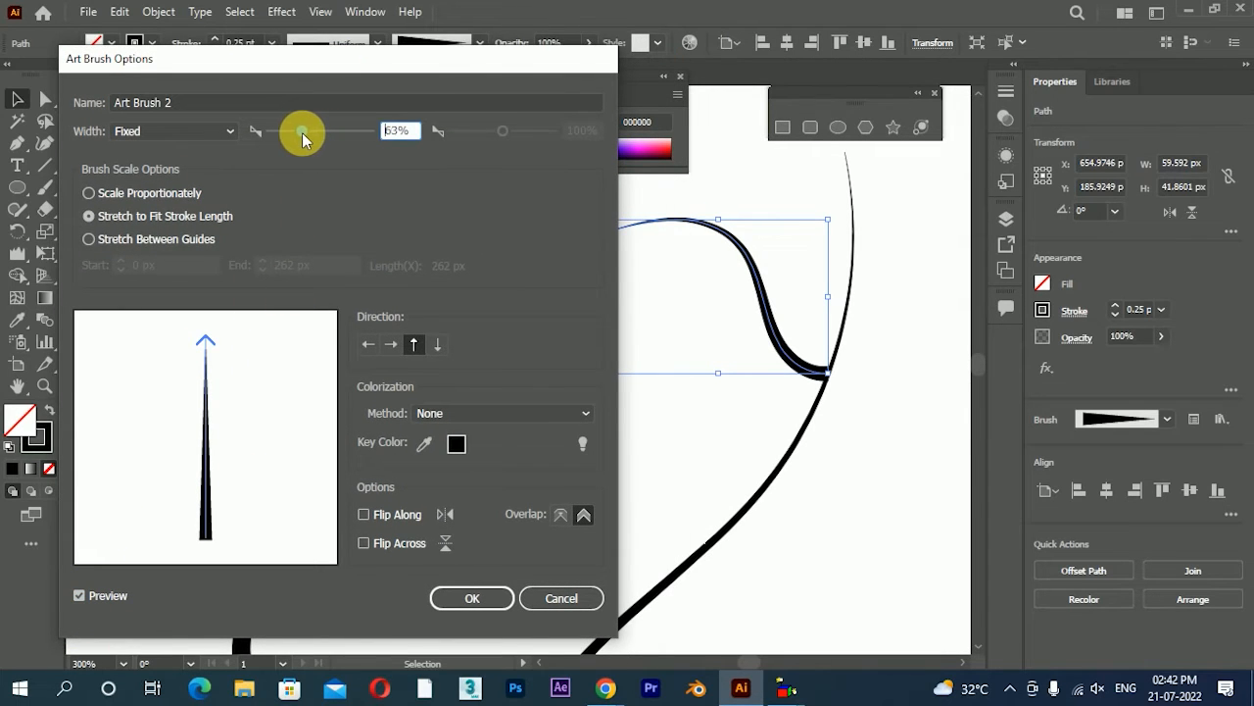
pyautogui.moveTo(304, 134); pyautogui.dragTo(284, 132)
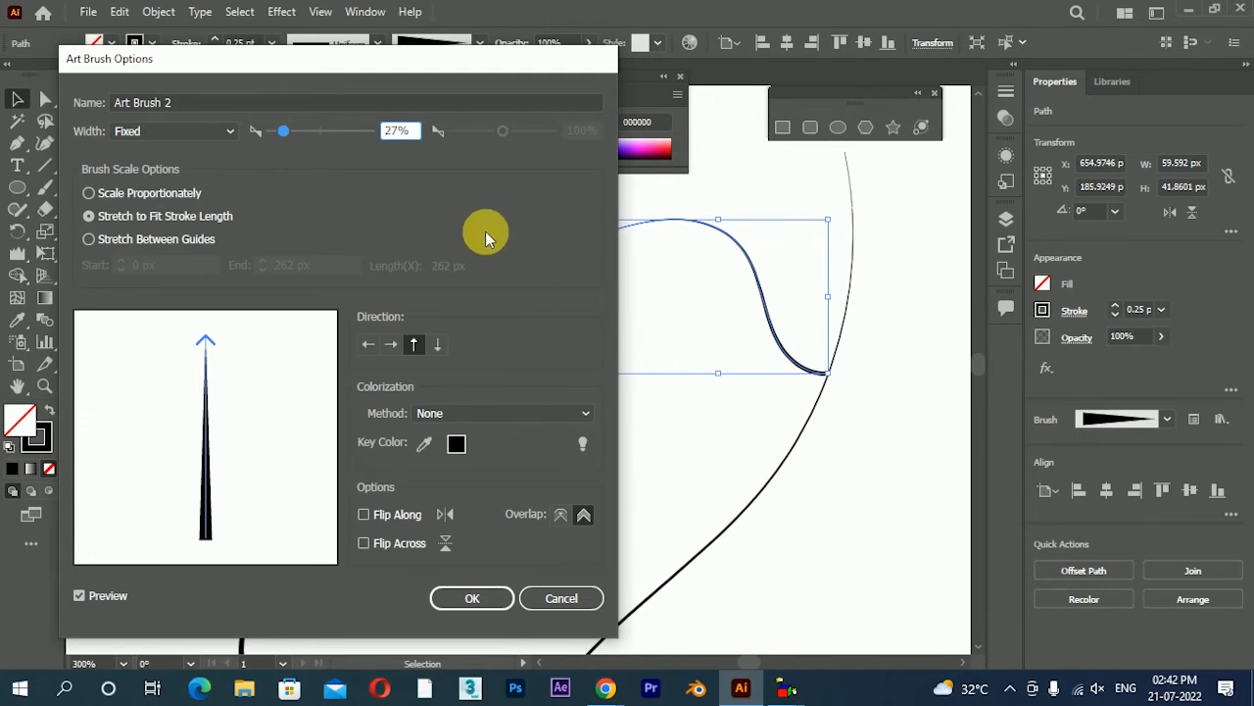
pyautogui.moveTo(286, 128); pyautogui.dragTo(292, 129)
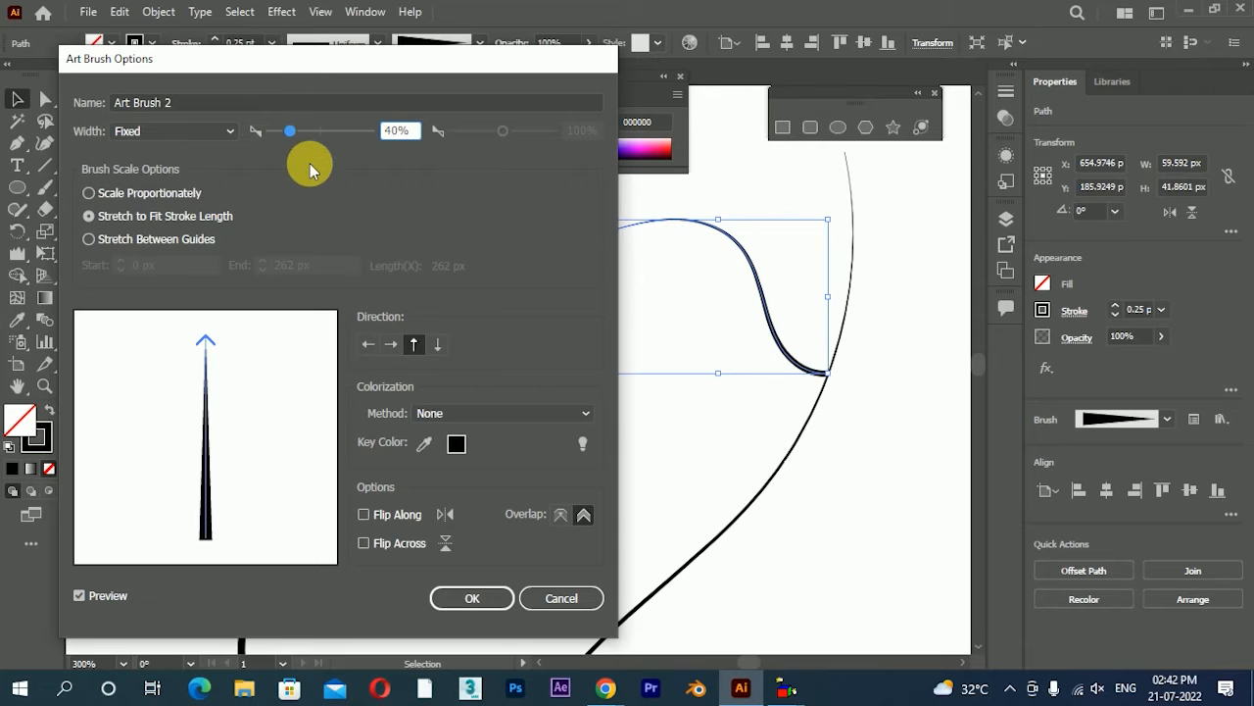
pyautogui.moveTo(415, 66); pyautogui.dragTo(415, 22)
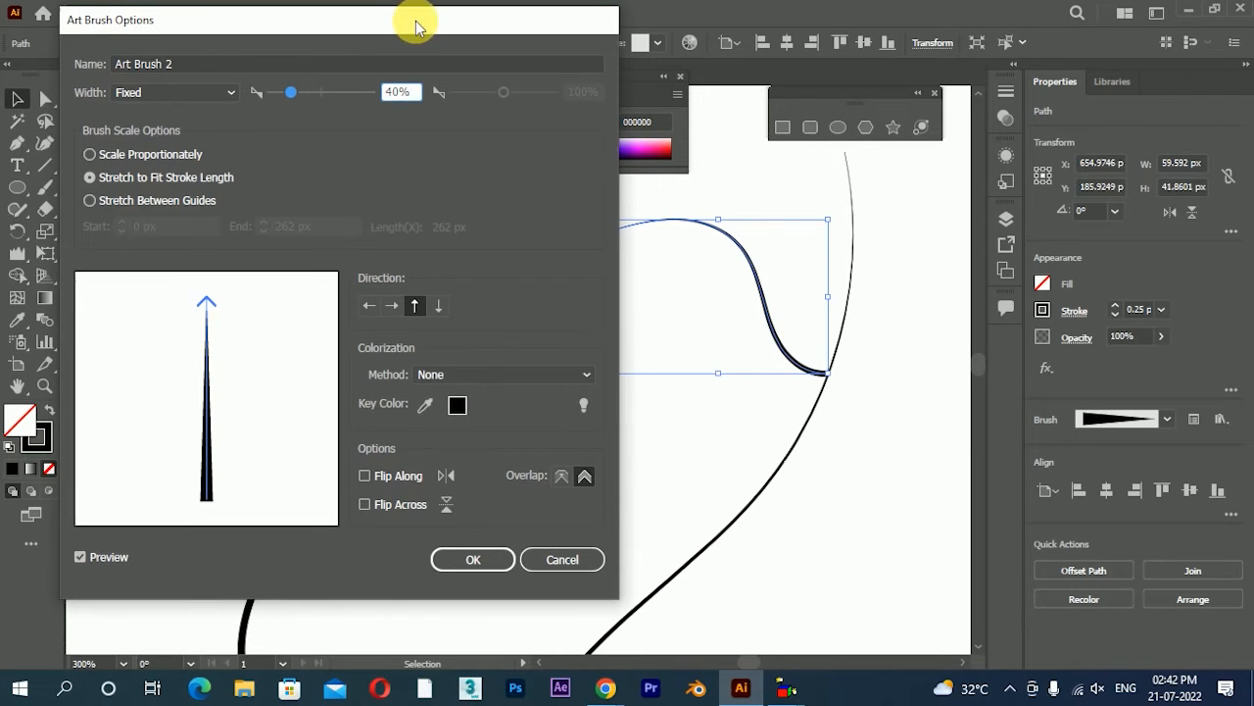
pyautogui.moveTo(285, 28); pyautogui.dragTo(297, 24)
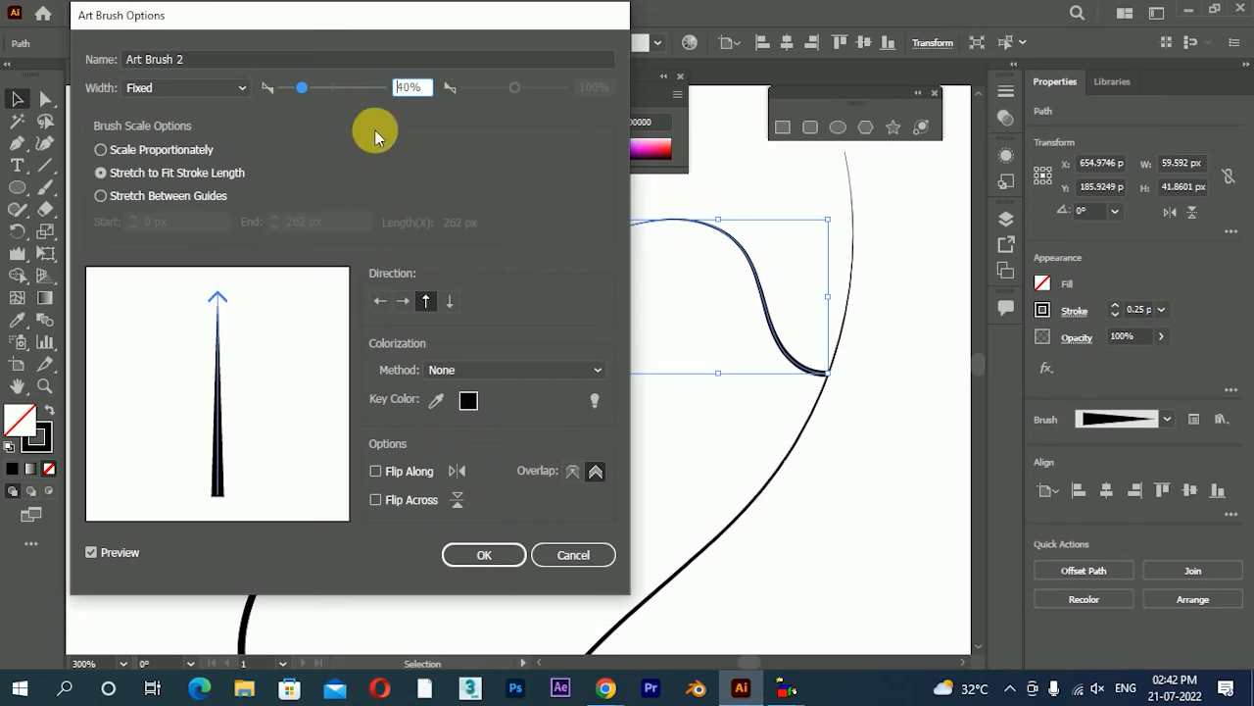
pyautogui.click(468, 555)
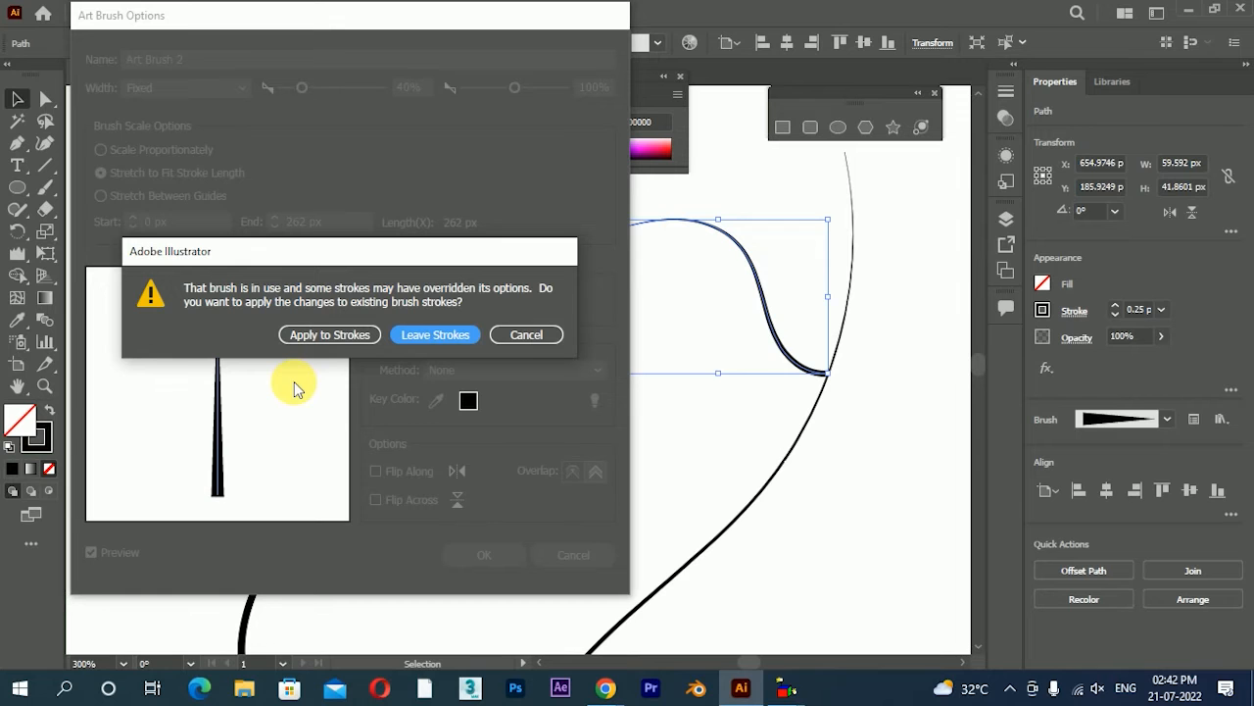
pyautogui.click(426, 340)
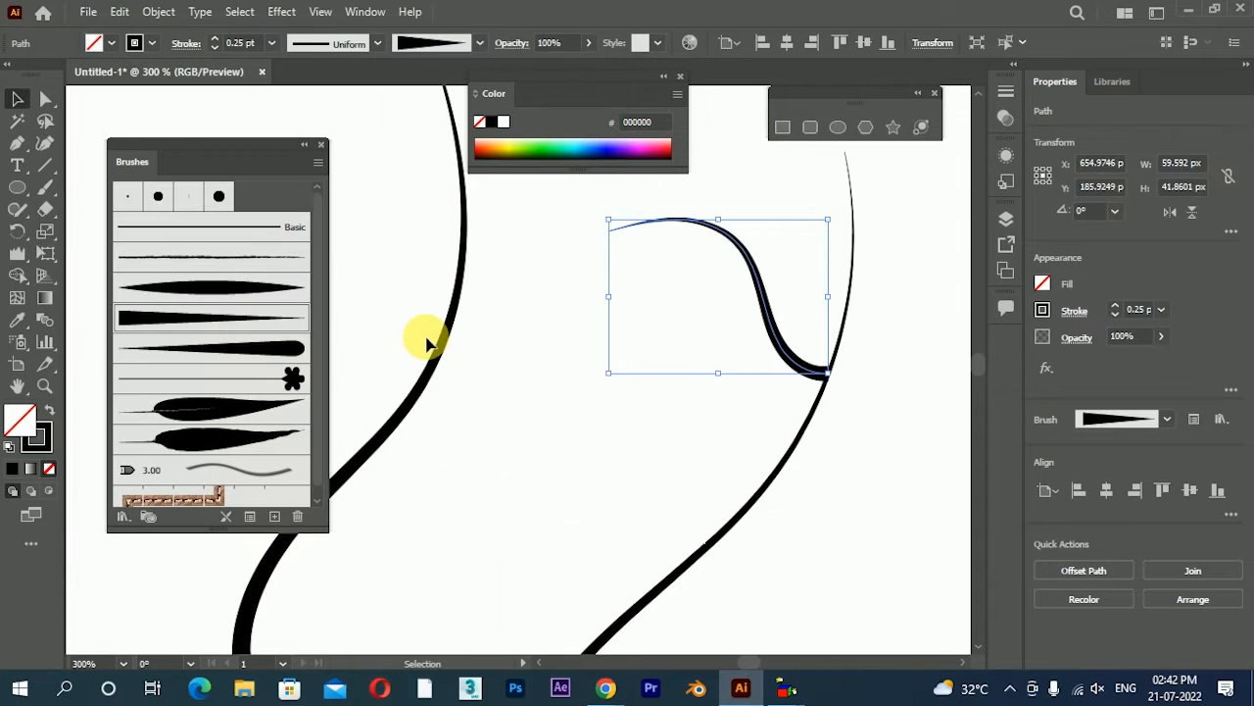
pyautogui.click(576, 478)
# Paint a second twig curving up and left from the thin branch, above the first twig
pyautogui.scroll(-1, 575, 471)
pyautogui.scroll(1, 716, 362)
pyautogui.moveTo(720, 381); pyautogui.dragTo(737, 400)
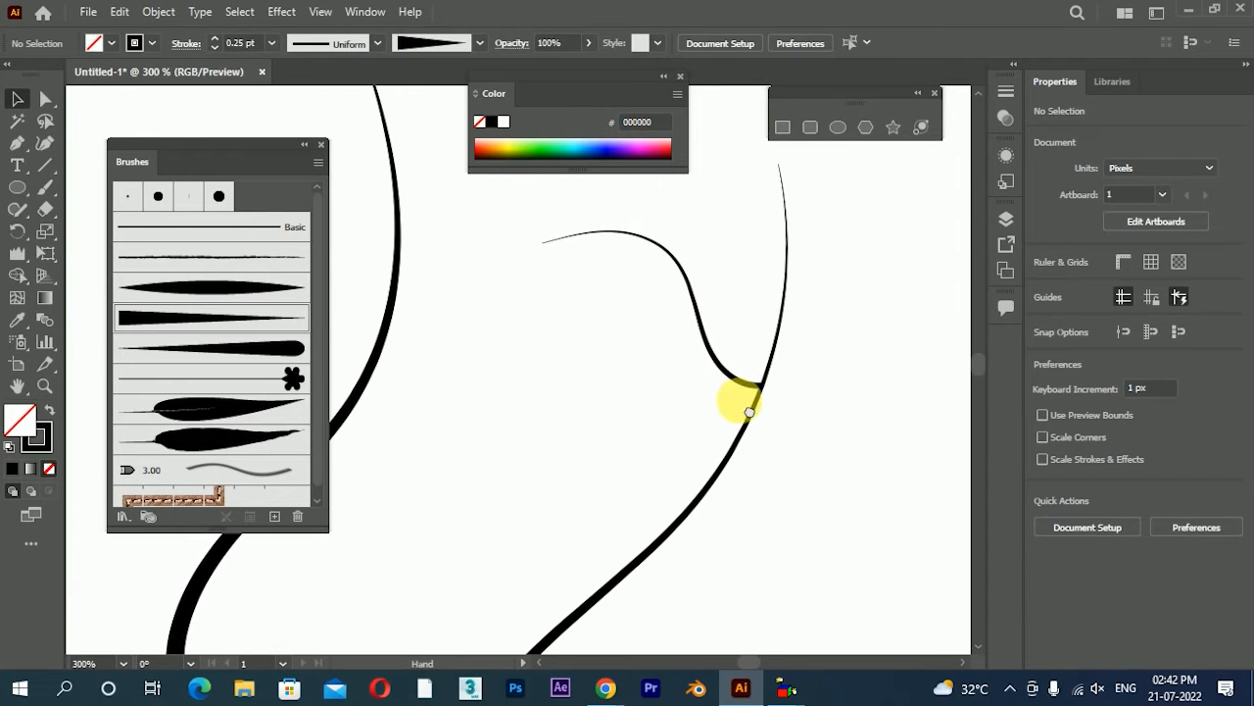
pyautogui.click(44, 189)
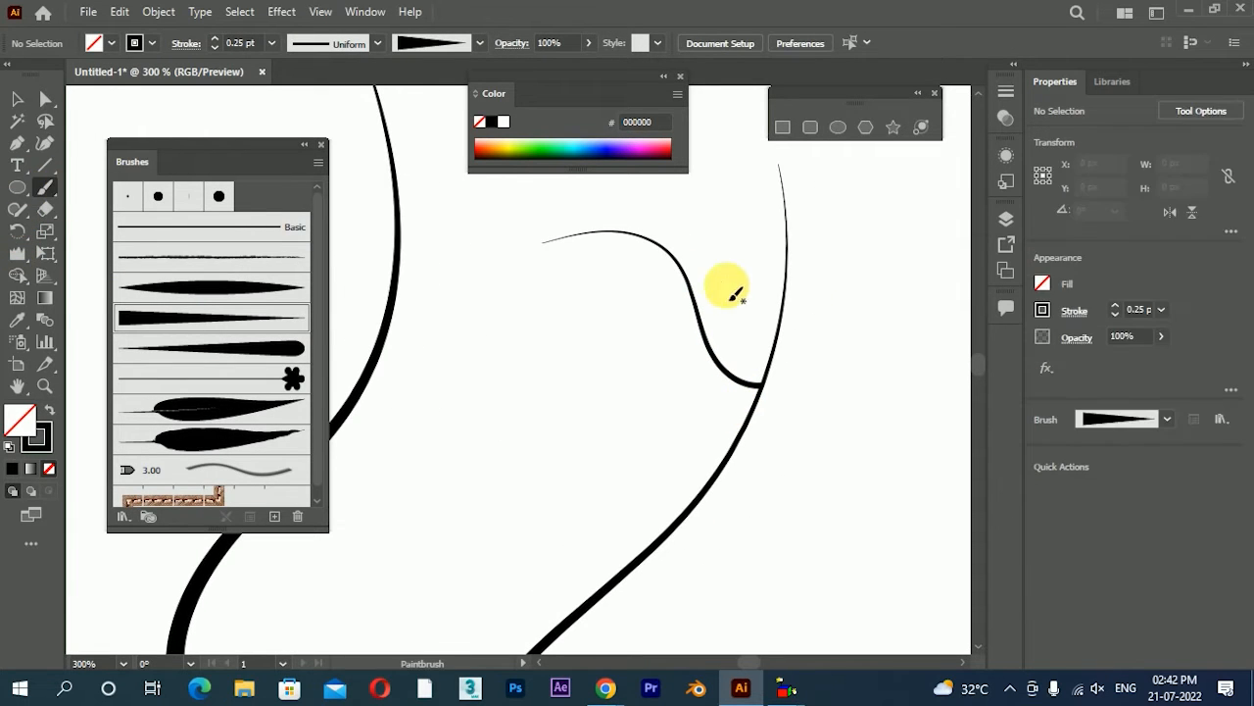
pyautogui.moveTo(787, 307); pyautogui.dragTo(661, 126)
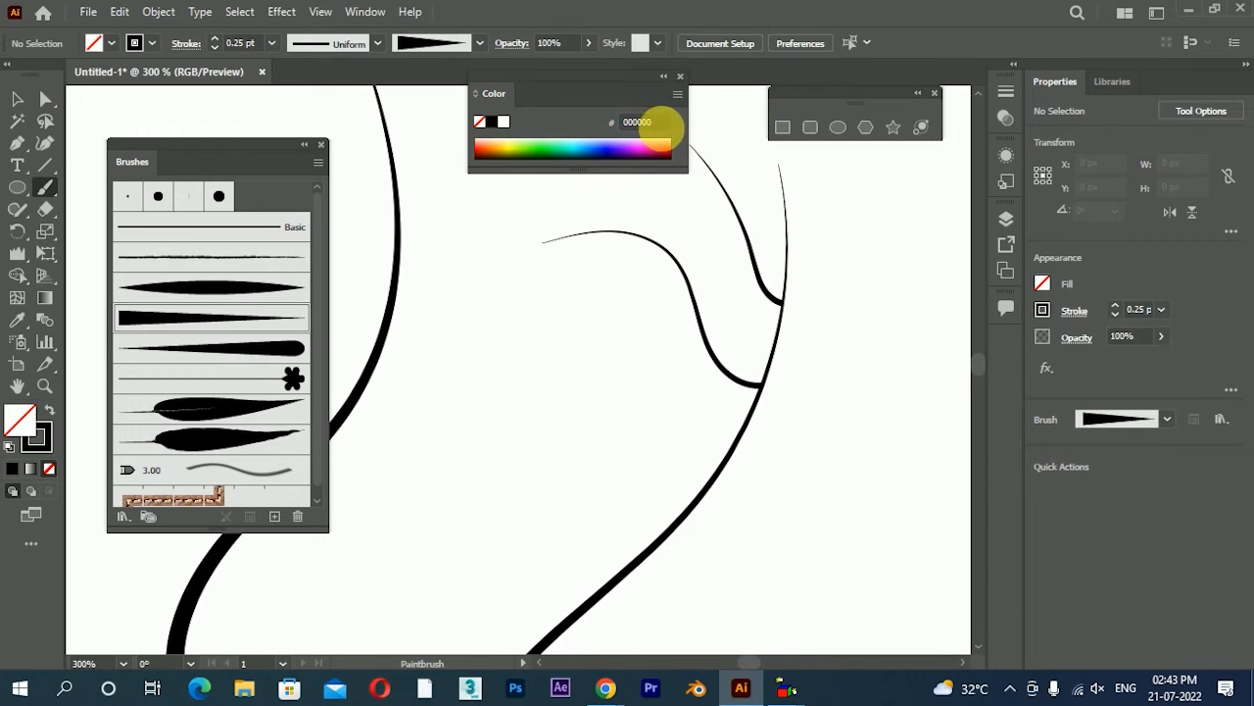
pyautogui.scroll(2, 787, 263)
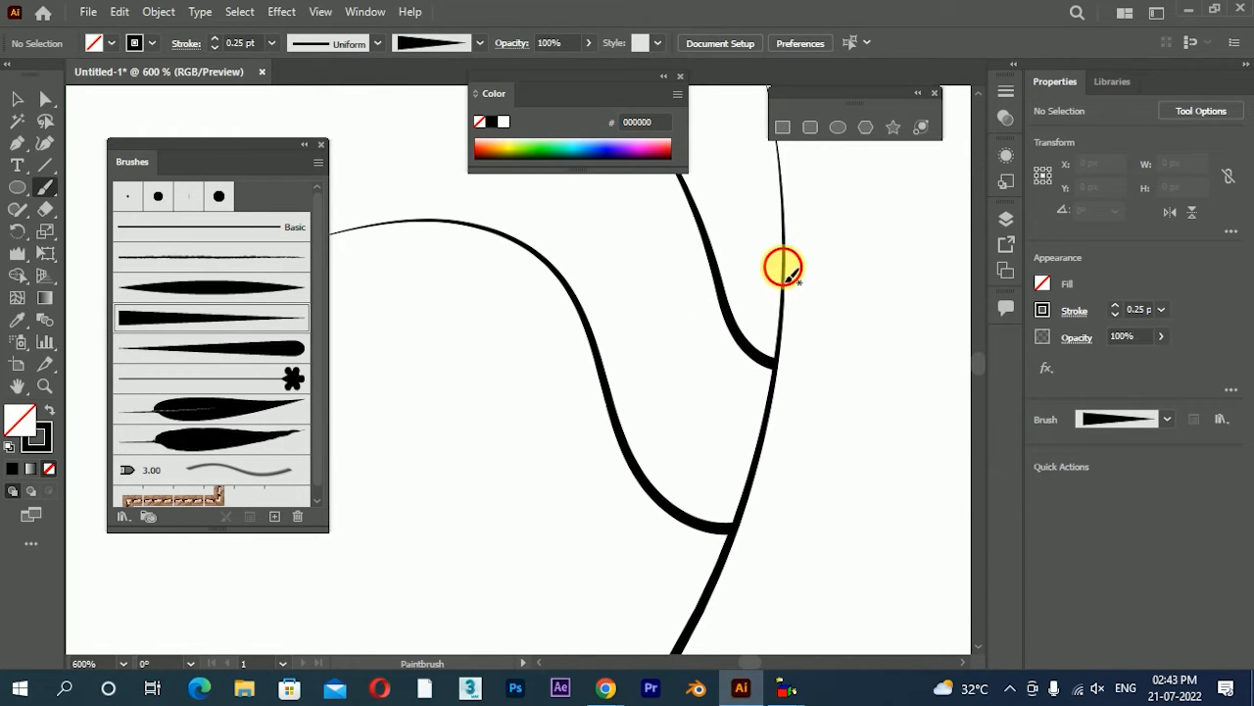
# Paint a short twig curving up and right from the upper end of the thin branch, and select it
pyautogui.moveTo(784, 264); pyautogui.dragTo(840, 196)
pyautogui.press('v')
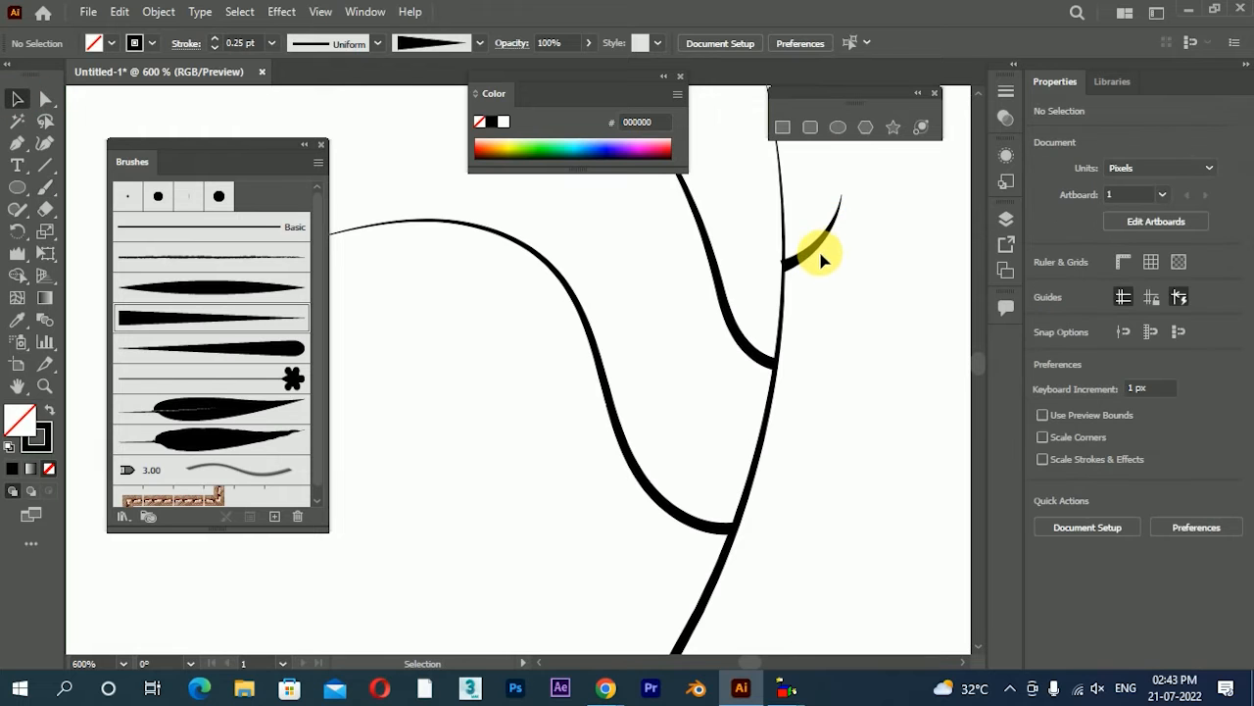
pyautogui.click(821, 258)
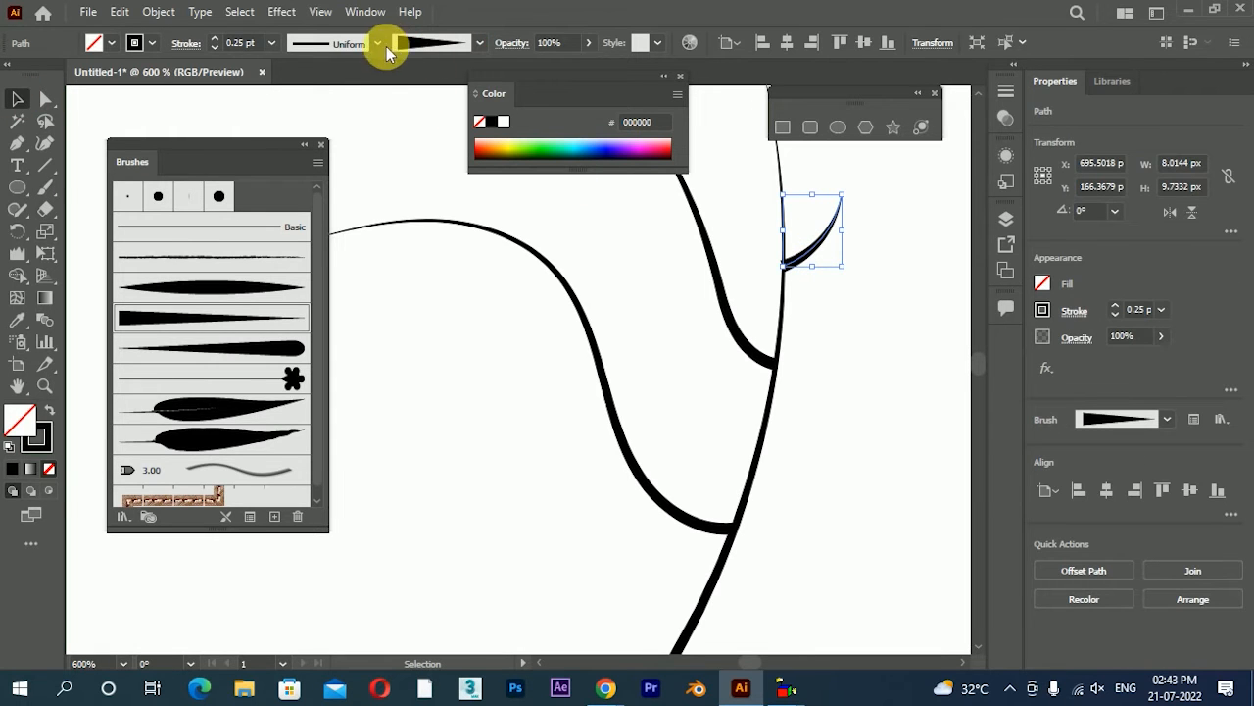
# Reduce the square-ended tapered art brush's width, leave existing strokes as they are, and deselect the short twig
pyautogui.doubleClick(214, 329)
pyautogui.moveTo(296, 94); pyautogui.dragTo(288, 87)
pyautogui.click(482, 554)
pyautogui.click(449, 335)
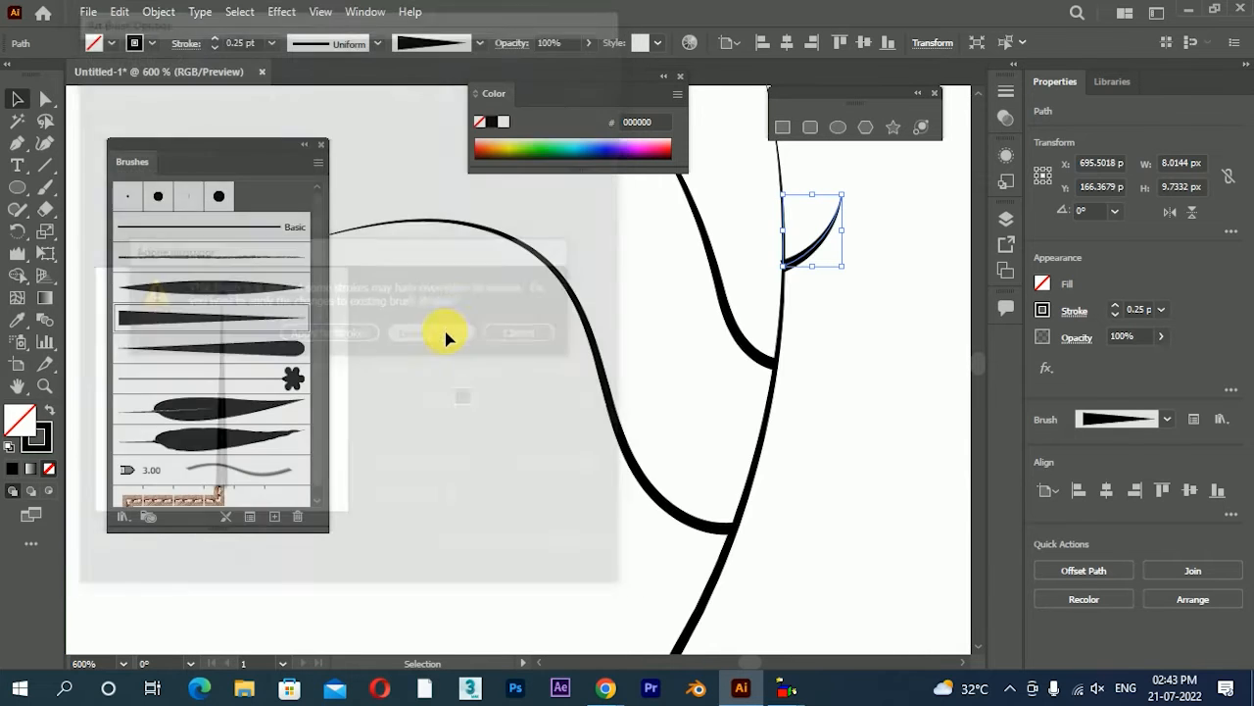
pyautogui.click(635, 328)
pyautogui.scroll(-1, 686, 308)
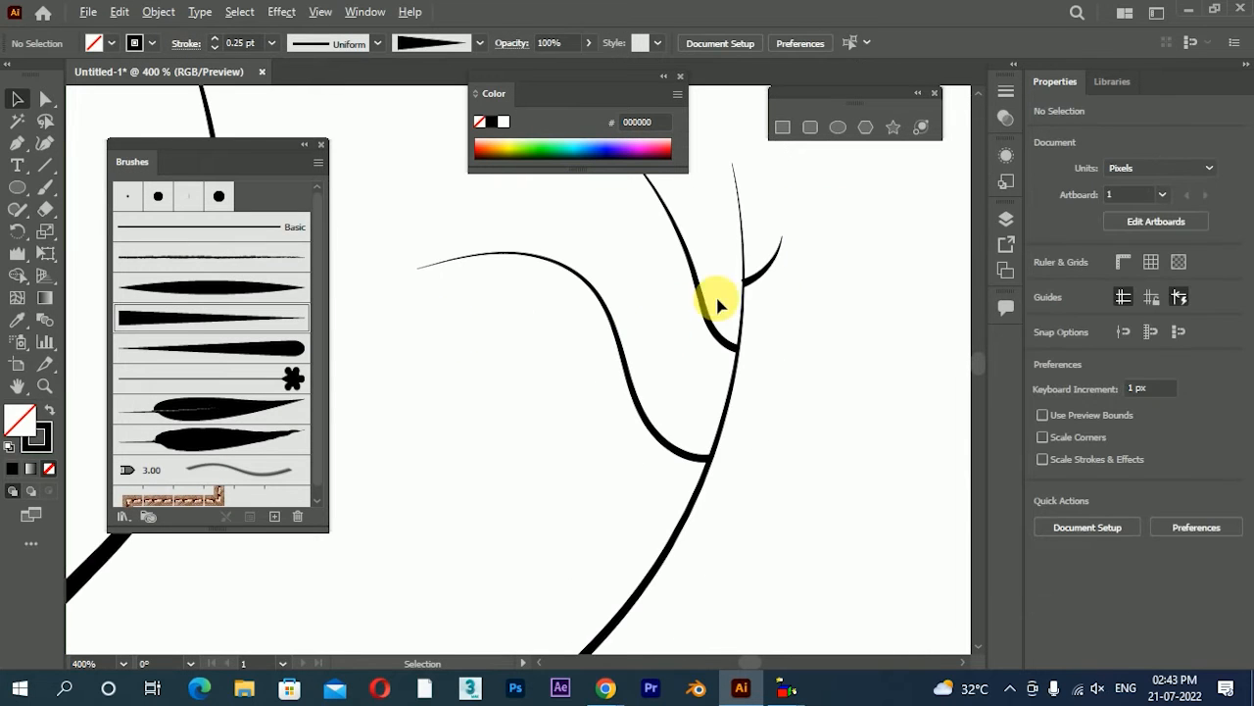
pyautogui.click(763, 278)
pyautogui.click(806, 350)
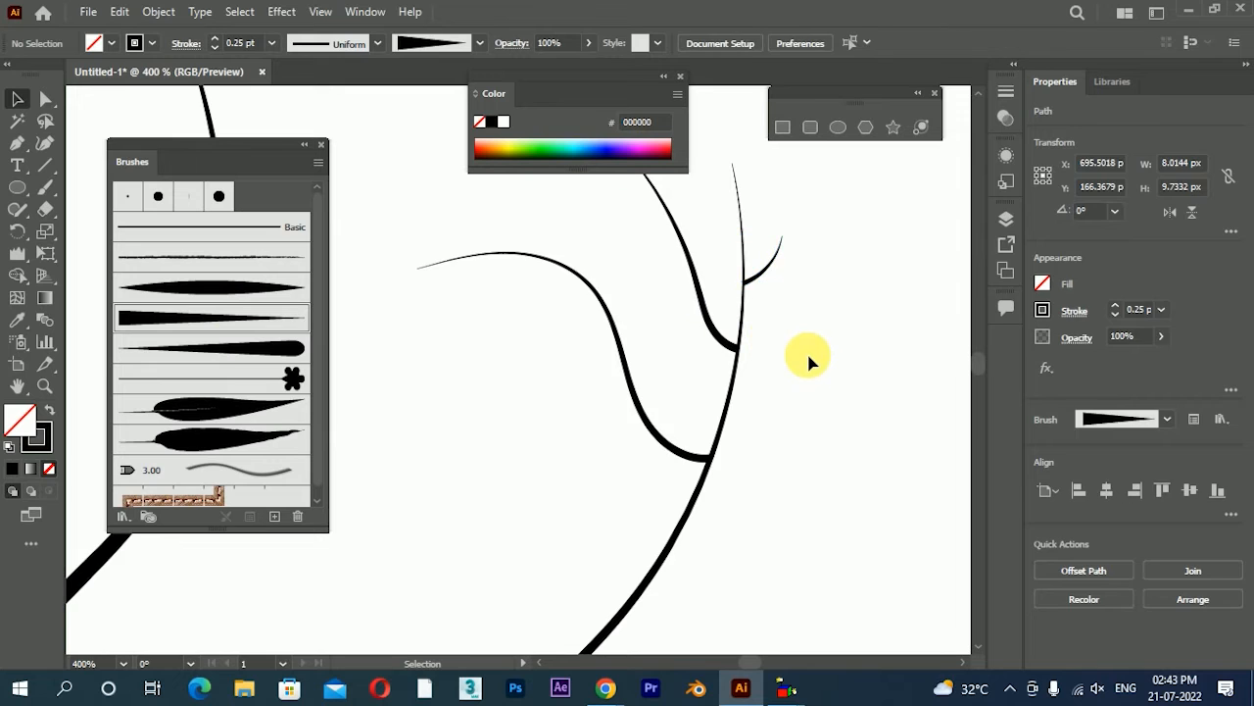
pyautogui.scroll(-1, 807, 350)
pyautogui.scroll(-2, 807, 442)
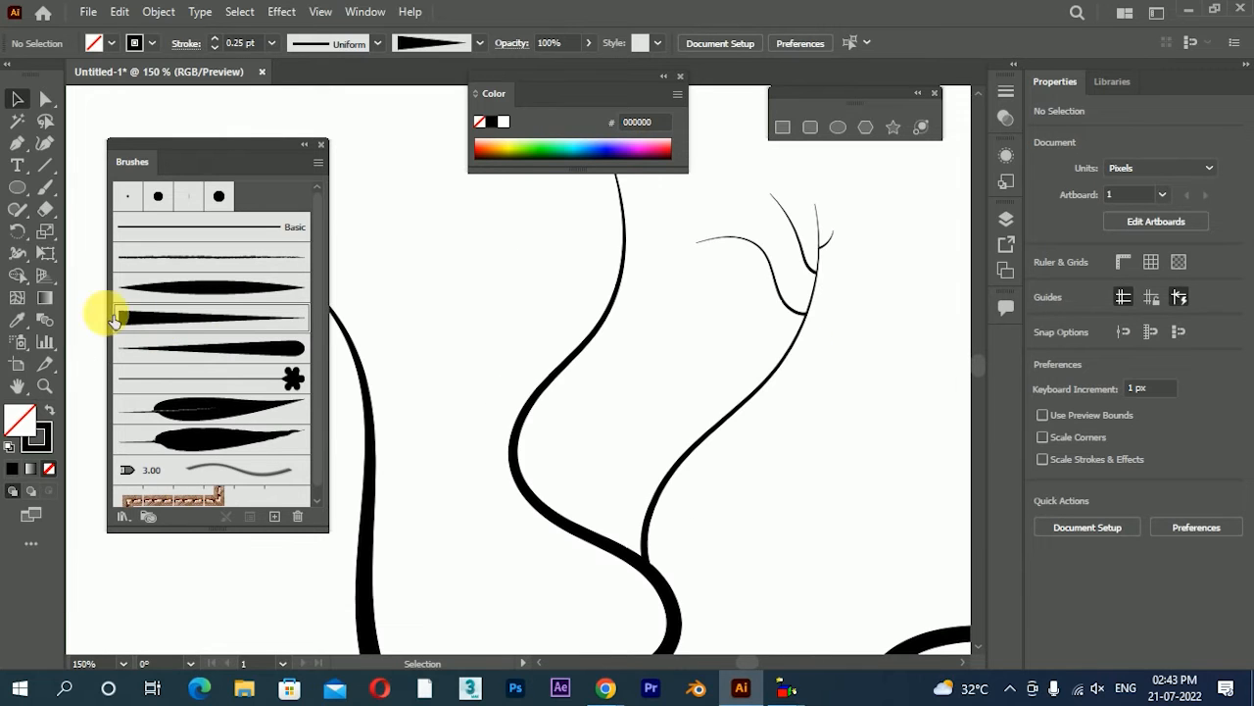
# Paint three fine twigs along the thin branch: a long curve and a short straight one going right, and one rising on its left
pyautogui.click(44, 193)
pyautogui.moveTo(702, 455)
pyautogui.mouseDown()
pyautogui.moveTo(798, 415)
pyautogui.moveTo(912, 321)
pyautogui.mouseUp()
pyautogui.scroll(-2, 848, 372)
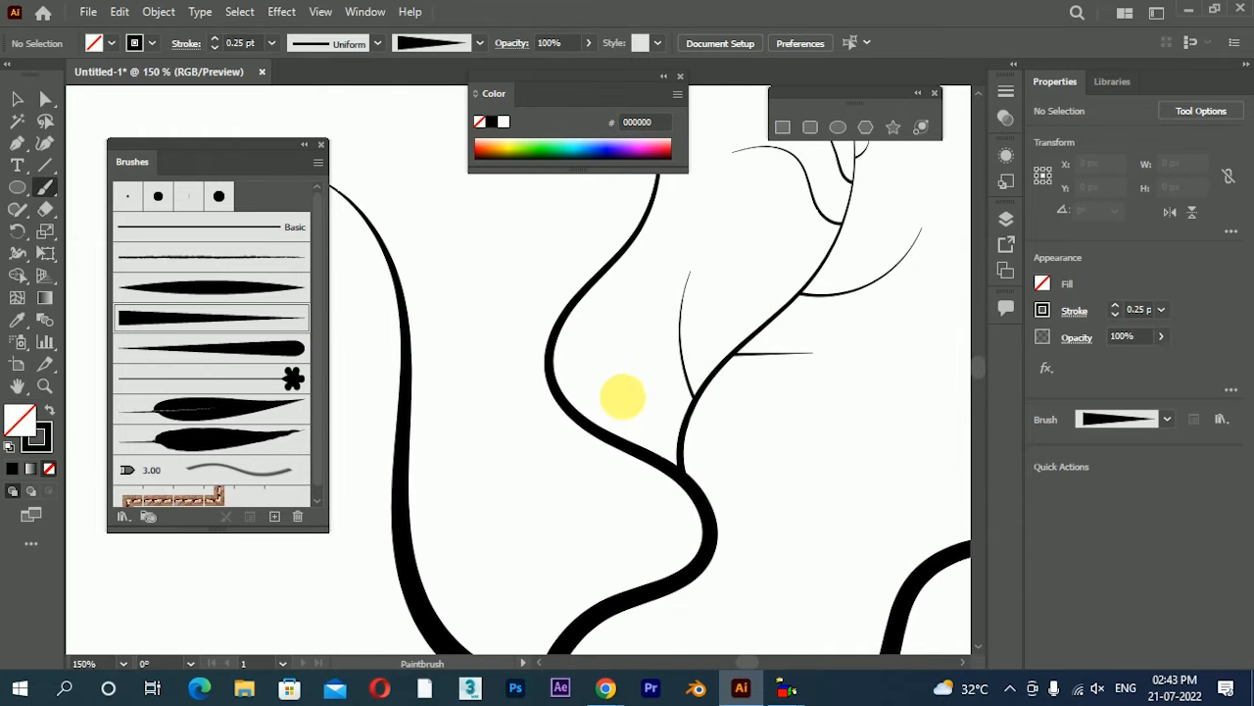
# Paint three fine curved twigs on the middle branch: one going left from its lower bend and two rising from its upper part
pyautogui.scroll(-2, 622, 397)
pyautogui.scroll(2, 674, 495)
pyautogui.moveTo(554, 361)
pyautogui.mouseDown()
pyautogui.moveTo(526, 359)
pyautogui.moveTo(424, 278)
pyautogui.moveTo(533, 398)
pyautogui.moveTo(630, 350)
pyautogui.moveTo(709, 286)
pyautogui.mouseUp()
pyautogui.moveTo(577, 329); pyautogui.dragTo(691, 226)
pyautogui.moveTo(664, 295); pyautogui.dragTo(673, 368)
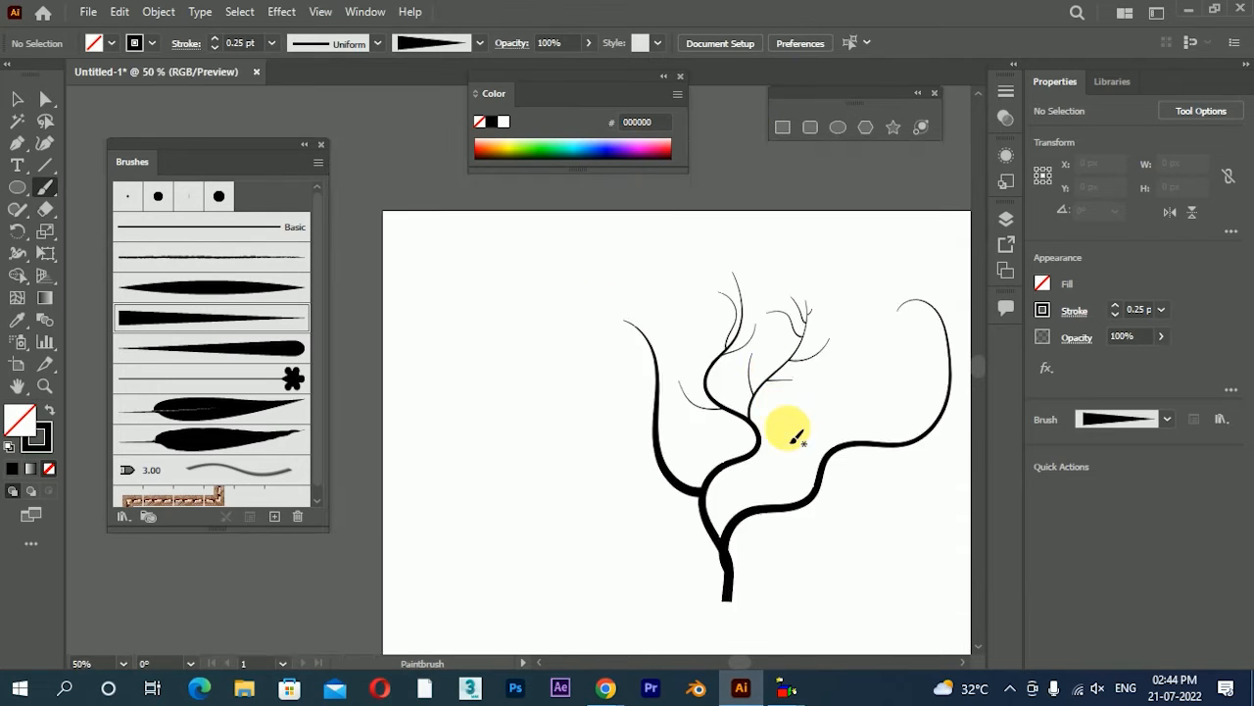
pyautogui.scroll(2, 797, 439)
pyautogui.moveTo(798, 440); pyautogui.dragTo(739, 447)
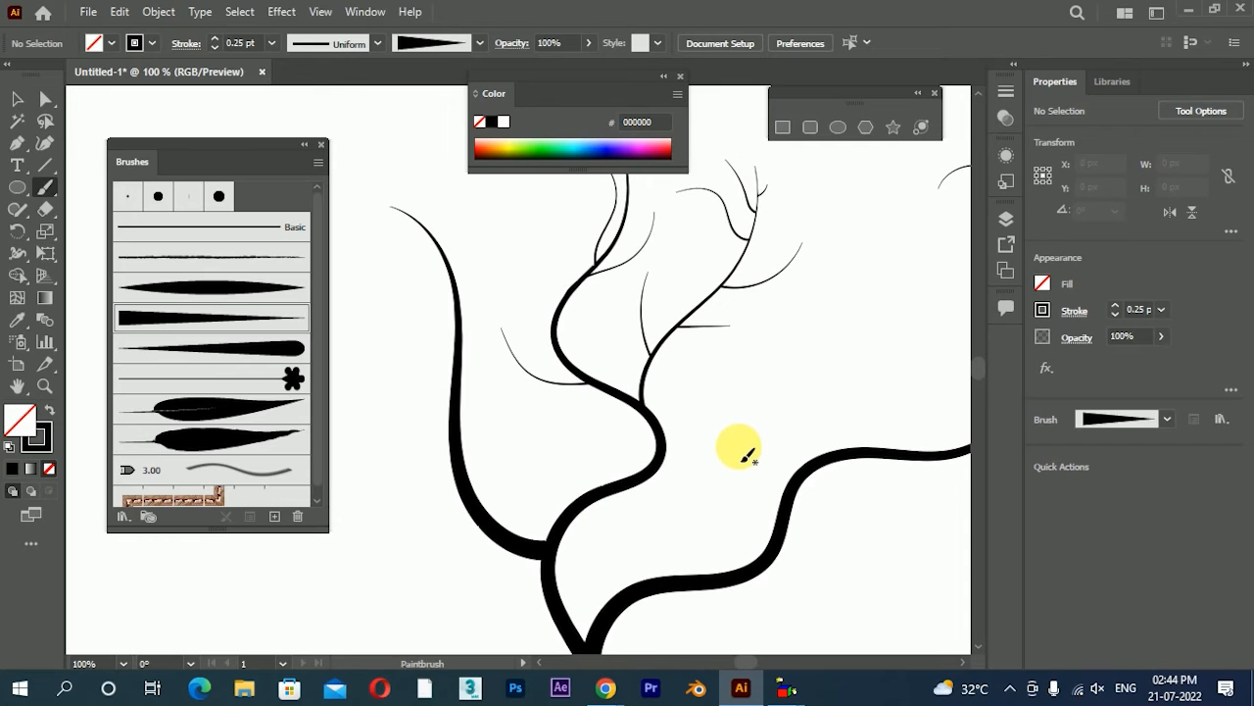
# With the double-pointed art brush at 1 pt stroke weight, paint a strand winding around the lower right branch from the trunk fork
pyautogui.click(225, 355)
pyautogui.click(226, 294)
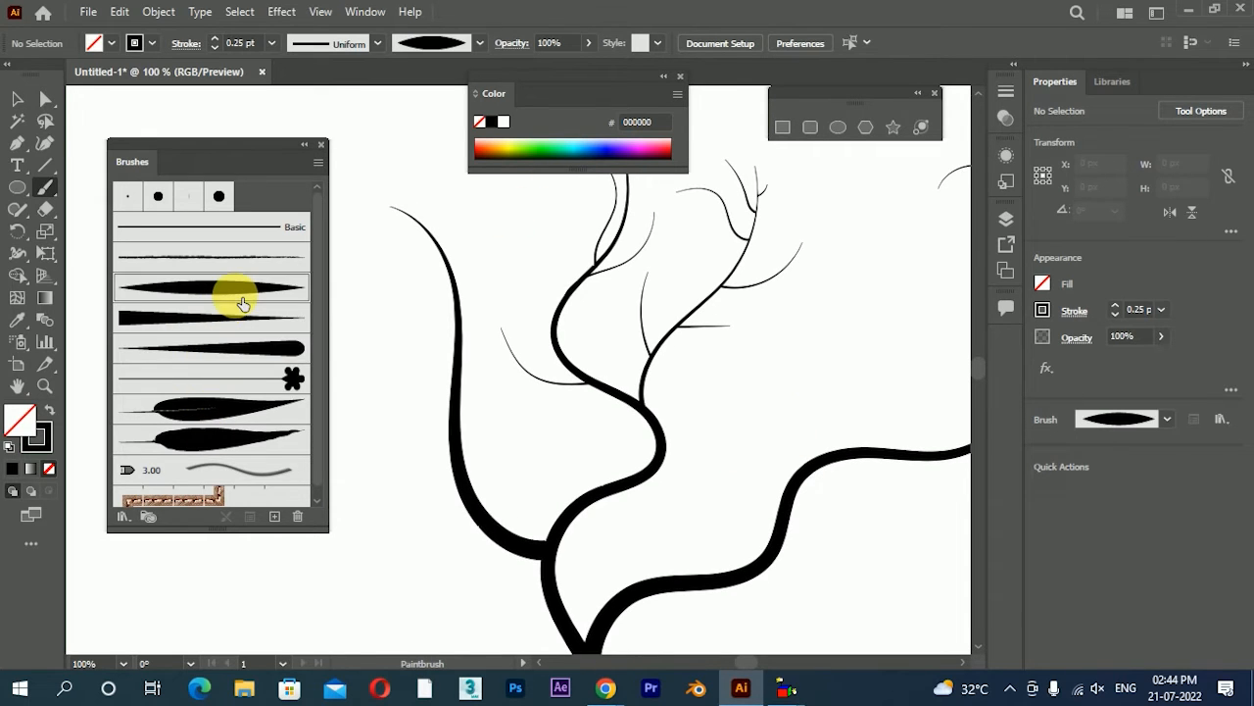
pyautogui.scroll(-2, 647, 460)
pyautogui.scroll(1, 650, 492)
pyautogui.scroll(-1, 571, 537)
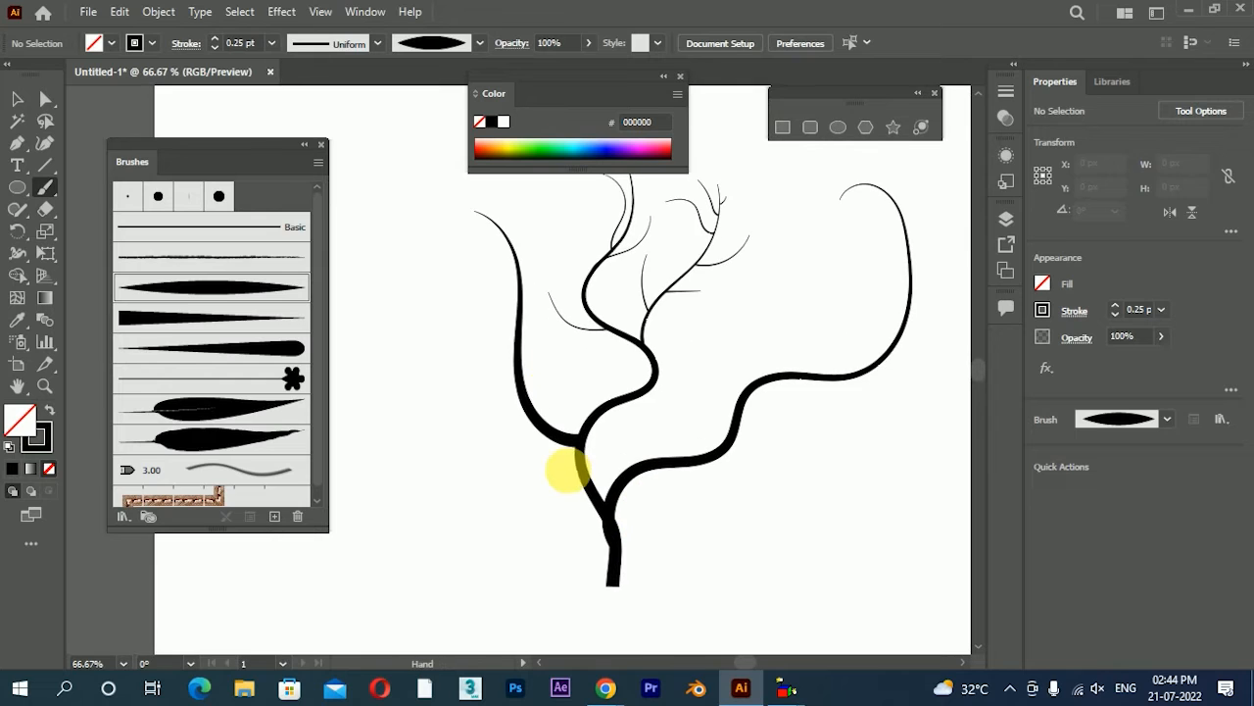
pyautogui.click(271, 43)
pyautogui.click(292, 126)
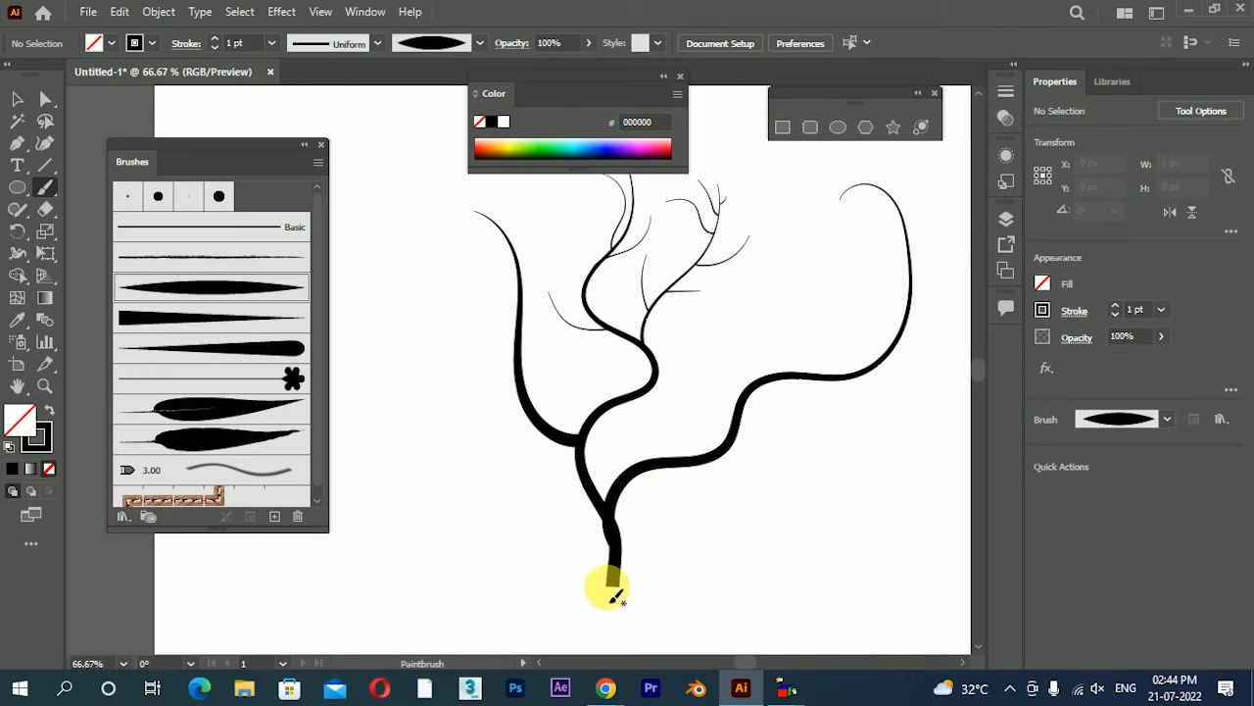
pyautogui.moveTo(615, 527)
pyautogui.mouseDown()
pyautogui.moveTo(610, 482)
pyautogui.moveTo(725, 480)
pyautogui.moveTo(748, 426)
pyautogui.moveTo(794, 404)
pyautogui.mouseUp()
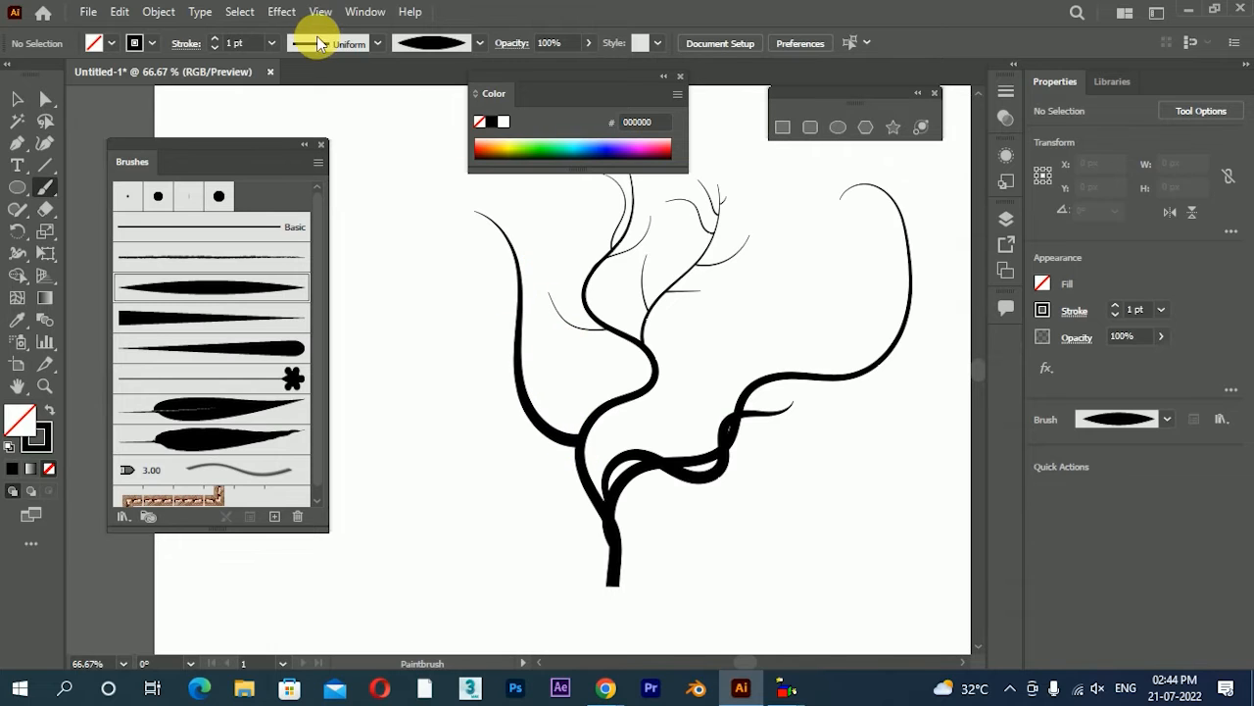
# With a 0.5 pt stroke weight, paint two curved strands along the left branch and one rising from the middle branch
pyautogui.click(273, 45)
pyautogui.click(300, 98)
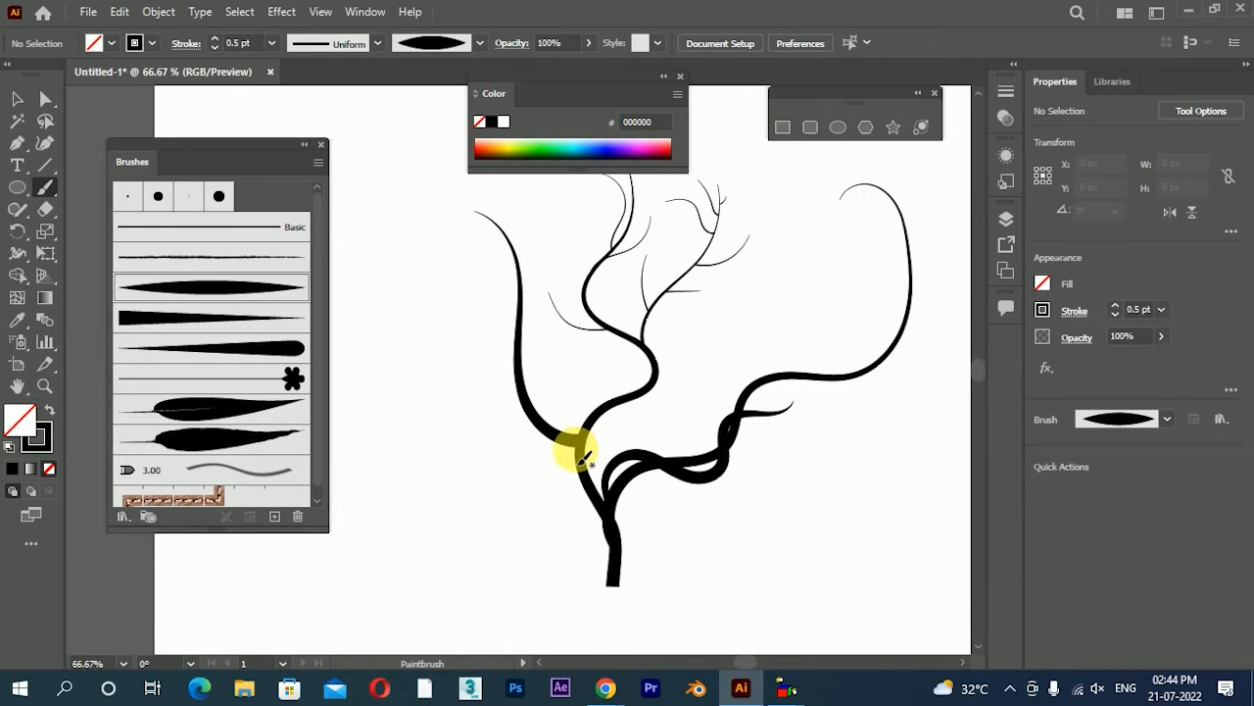
pyautogui.moveTo(572, 440)
pyautogui.mouseDown()
pyautogui.moveTo(532, 299)
pyautogui.moveTo(526, 327)
pyautogui.moveTo(579, 406)
pyautogui.moveTo(524, 395)
pyautogui.moveTo(516, 306)
pyautogui.moveTo(478, 213)
pyautogui.mouseUp()
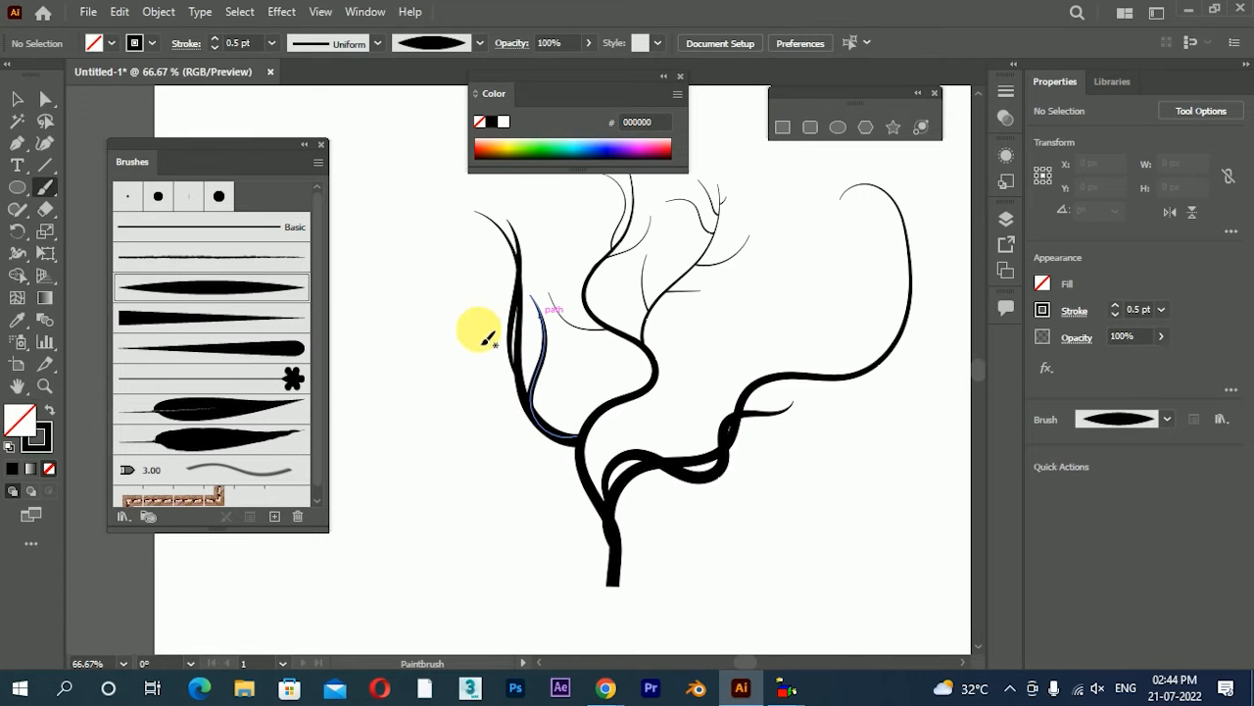
pyautogui.moveTo(593, 314)
pyautogui.mouseDown()
pyautogui.moveTo(594, 263)
pyautogui.moveTo(573, 179)
pyautogui.mouseUp()
pyautogui.keyDown('alt'); pyautogui.scroll(2, 552, 224); pyautogui.keyUp('alt')
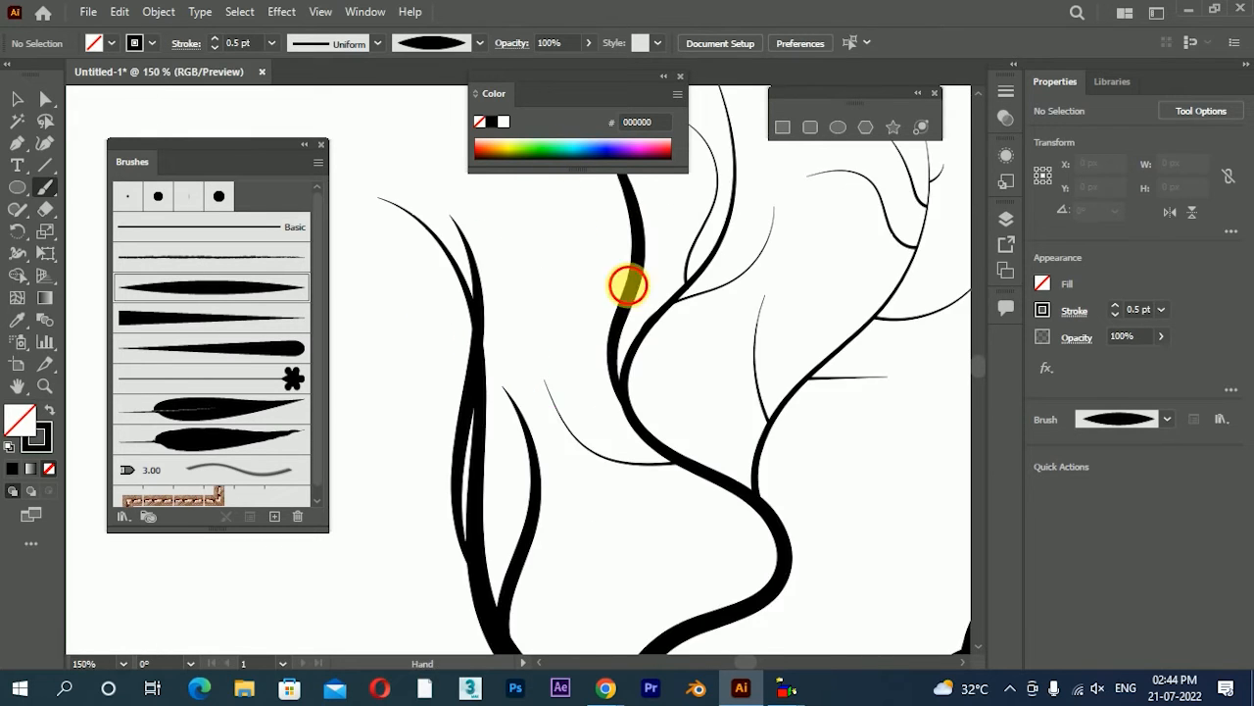
# Set the double-pointed art brush's width to 63% and leave existing strokes as they are, with nothing left selected
pyautogui.click(12, 101)
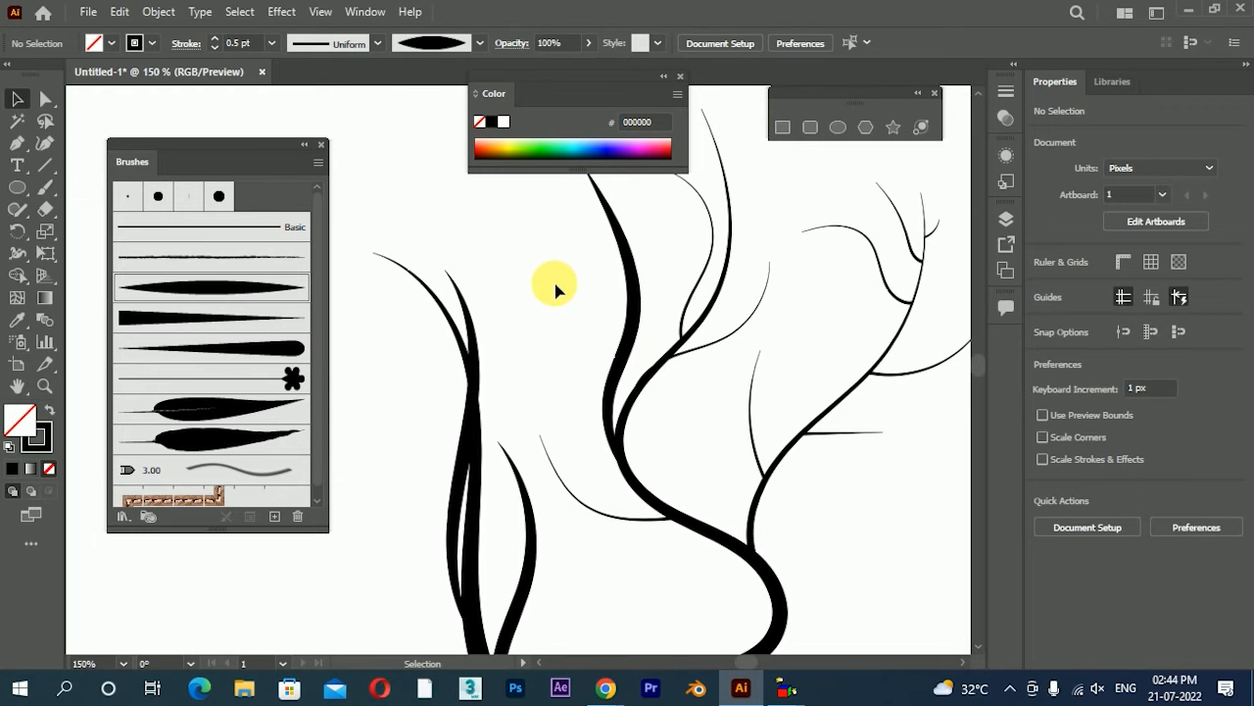
pyautogui.doubleClick(257, 300)
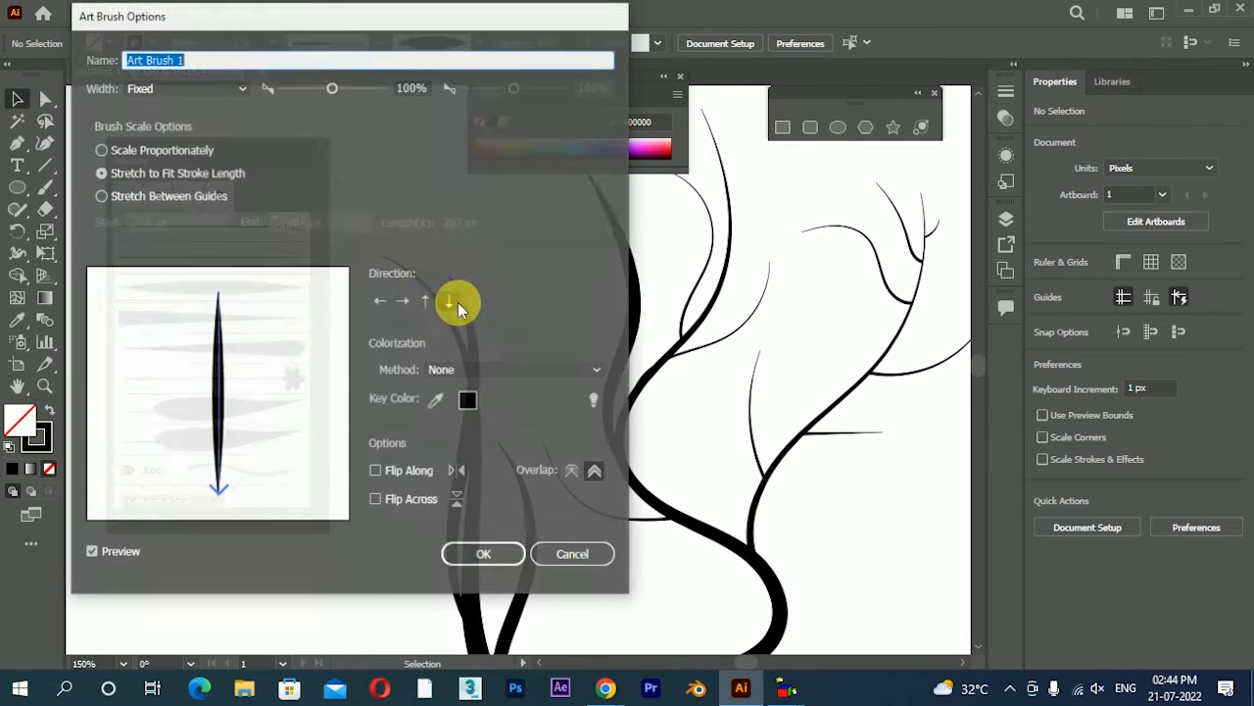
pyautogui.moveTo(319, 88); pyautogui.dragTo(321, 99)
pyautogui.click(488, 561)
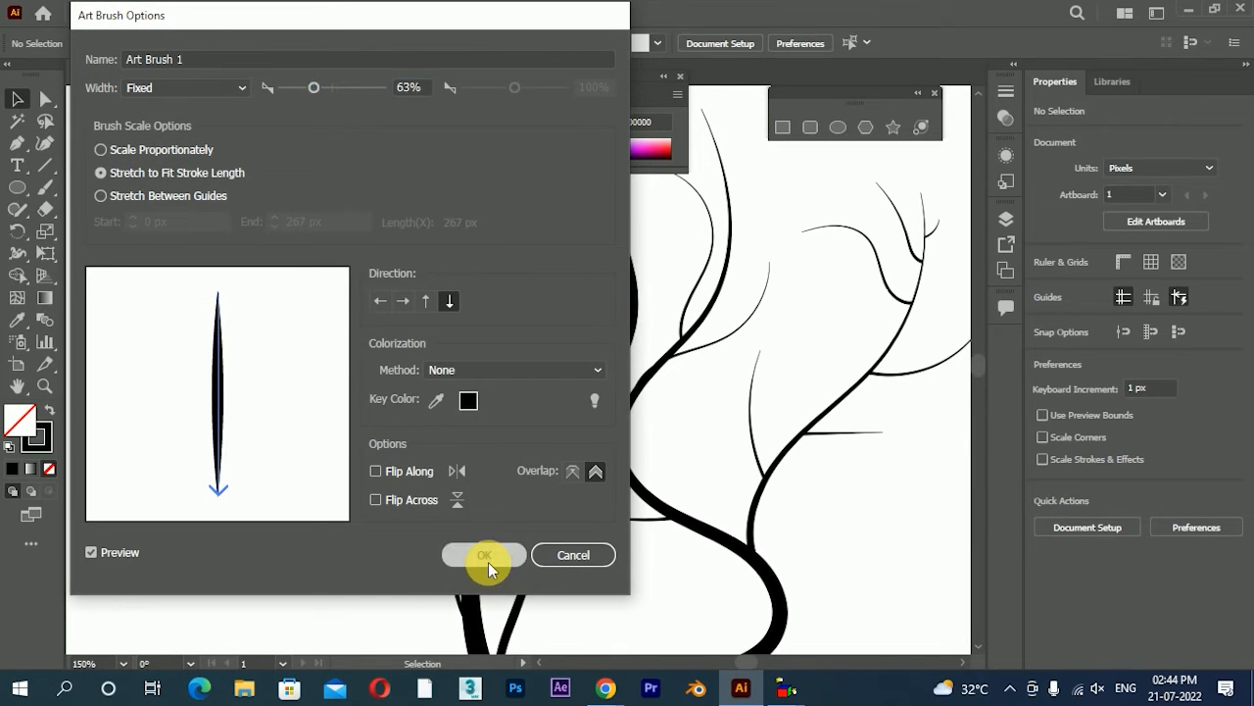
pyautogui.click(444, 338)
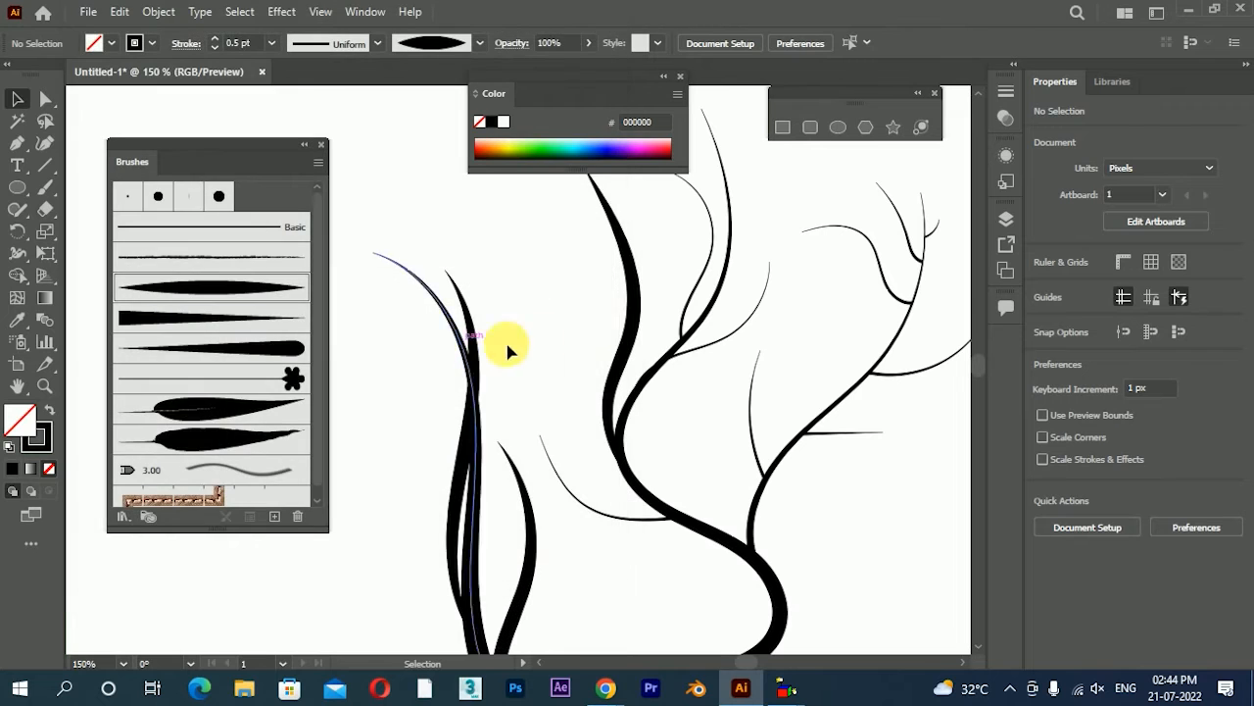
pyautogui.click(622, 313)
pyautogui.click(561, 337)
pyautogui.scroll(-2, 630, 339)
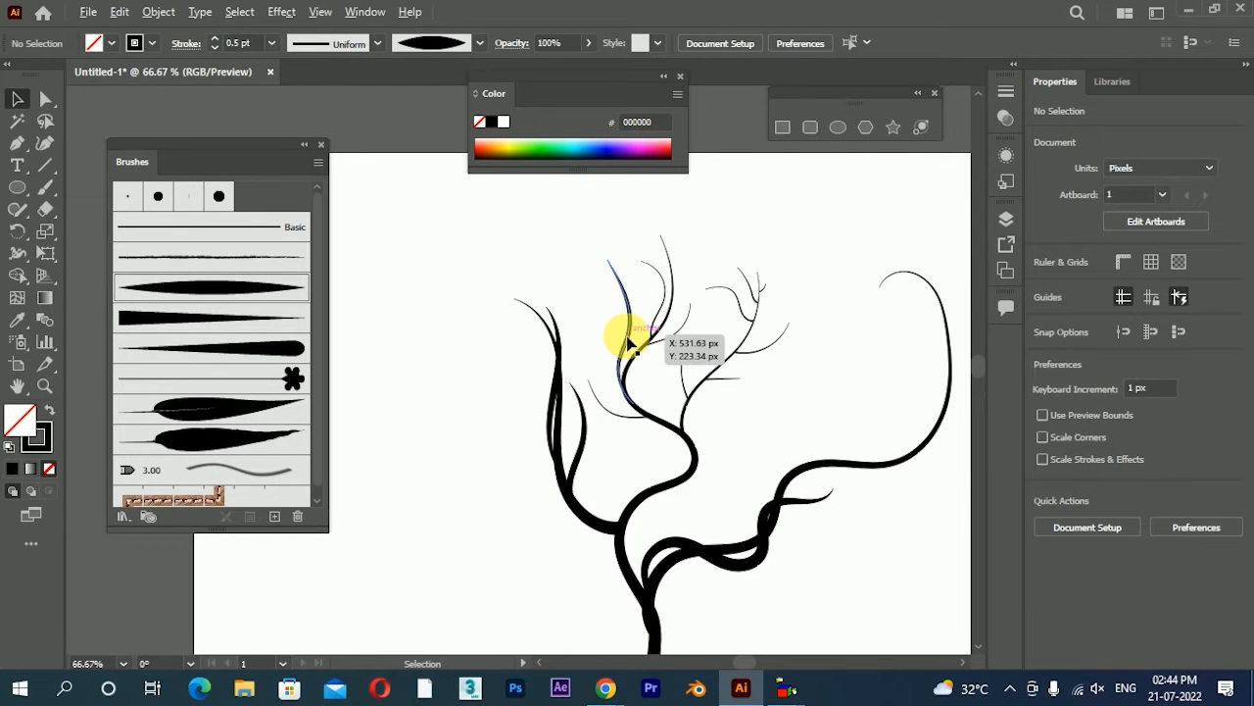
pyautogui.scroll(1, 756, 462)
pyautogui.scroll(-1, 709, 443)
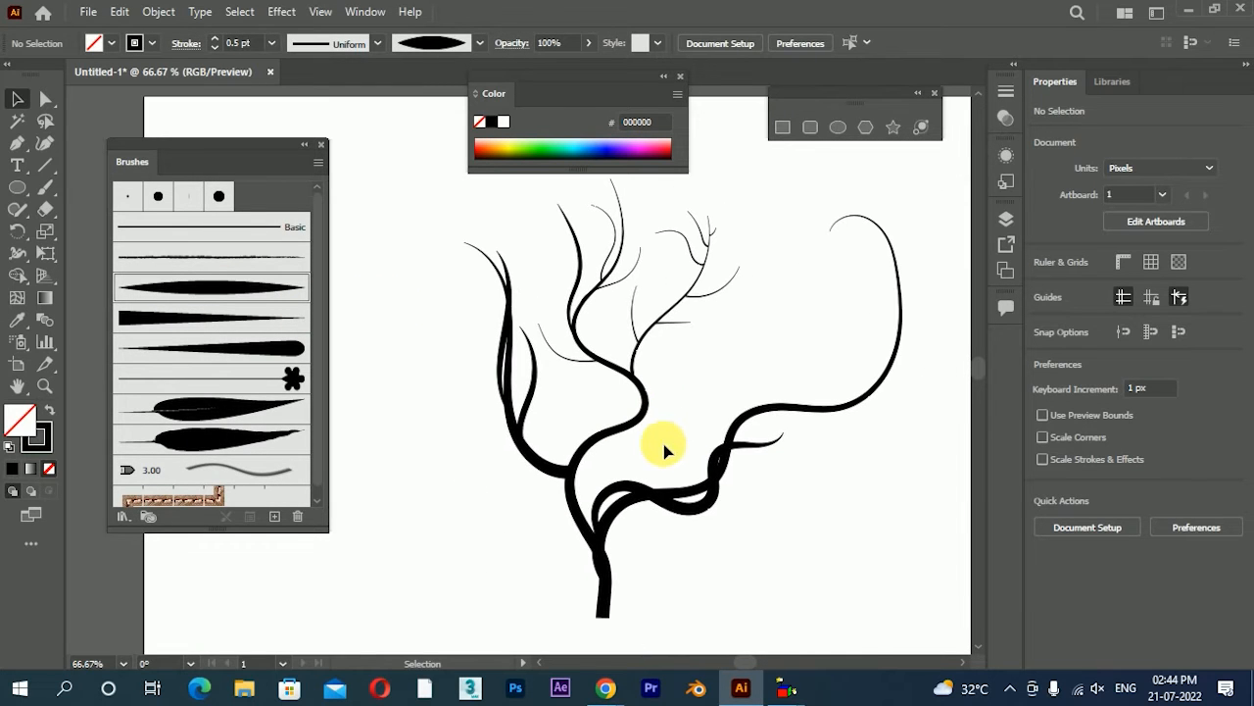
# Paint a wavy strand across the right branch and two pointed offshoots from its middle, undoing the stroke along its outer bend
pyautogui.click(45, 187)
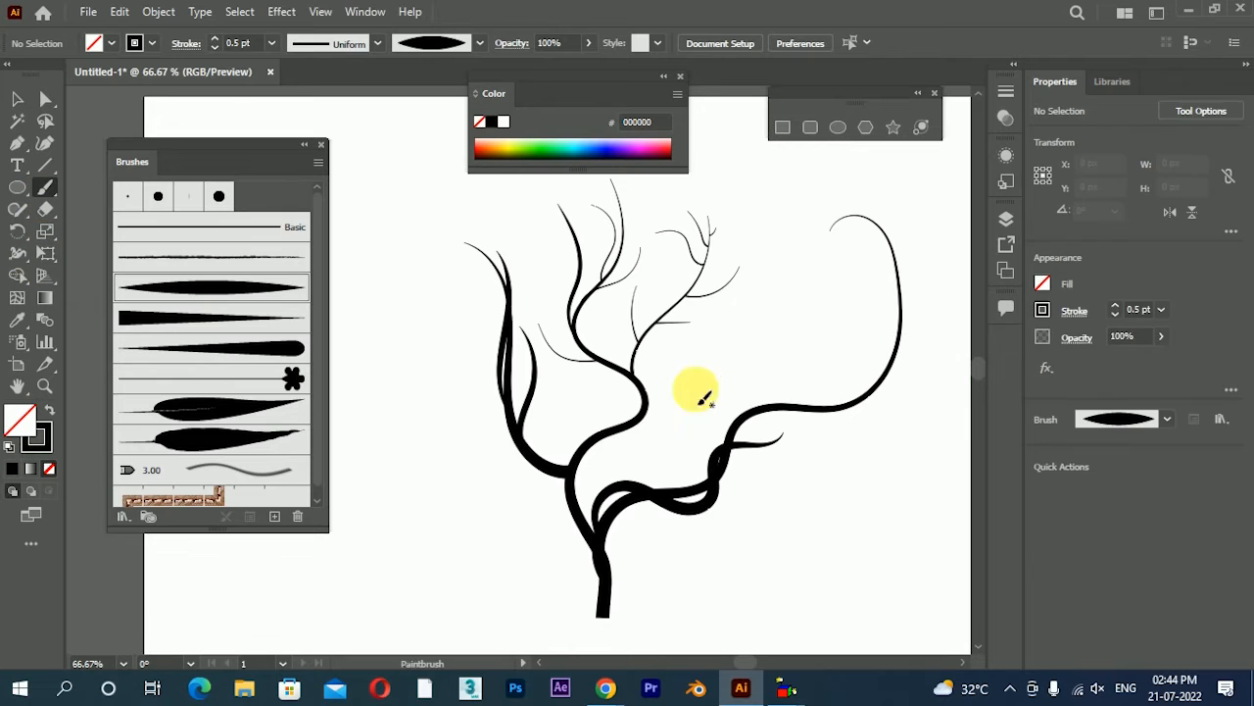
pyautogui.moveTo(741, 431)
pyautogui.mouseDown()
pyautogui.moveTo(939, 387)
pyautogui.moveTo(862, 162)
pyautogui.mouseUp()
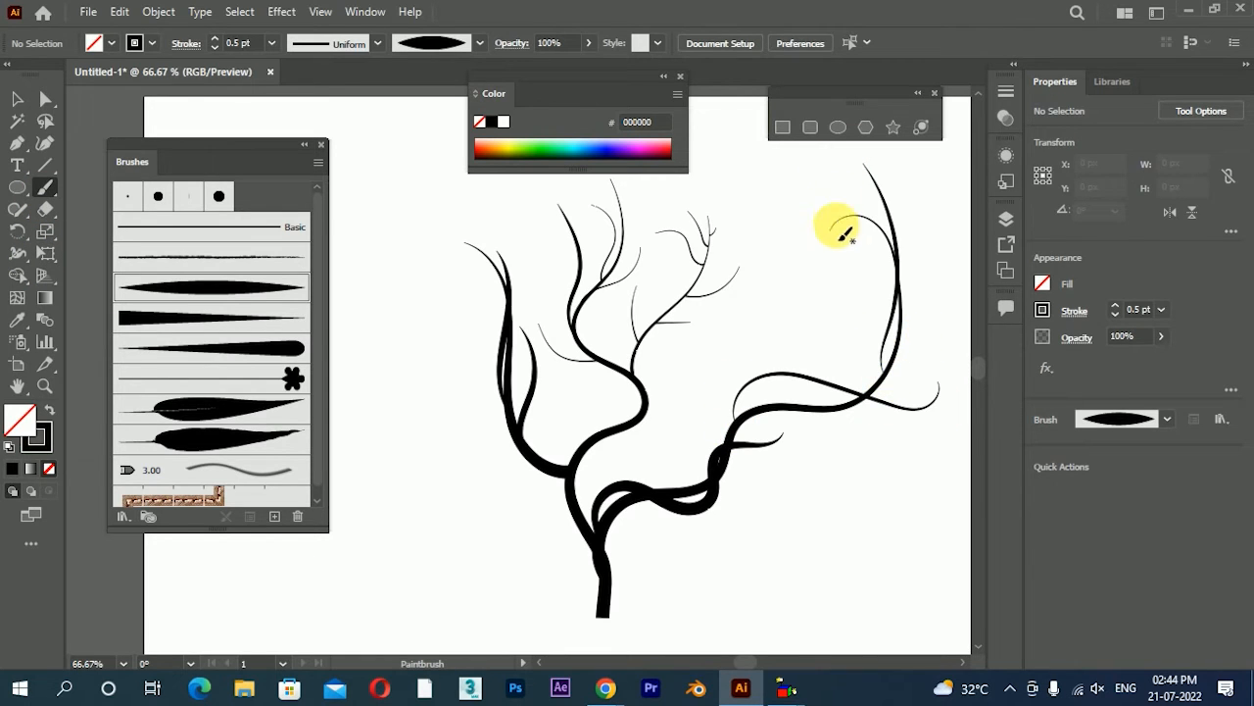
pyautogui.hotkey('ctrl', 'z')
pyautogui.moveTo(884, 318)
pyautogui.mouseDown()
pyautogui.moveTo(809, 406)
pyautogui.moveTo(724, 343)
pyautogui.moveTo(894, 393)
pyautogui.mouseUp()
pyautogui.press('space')
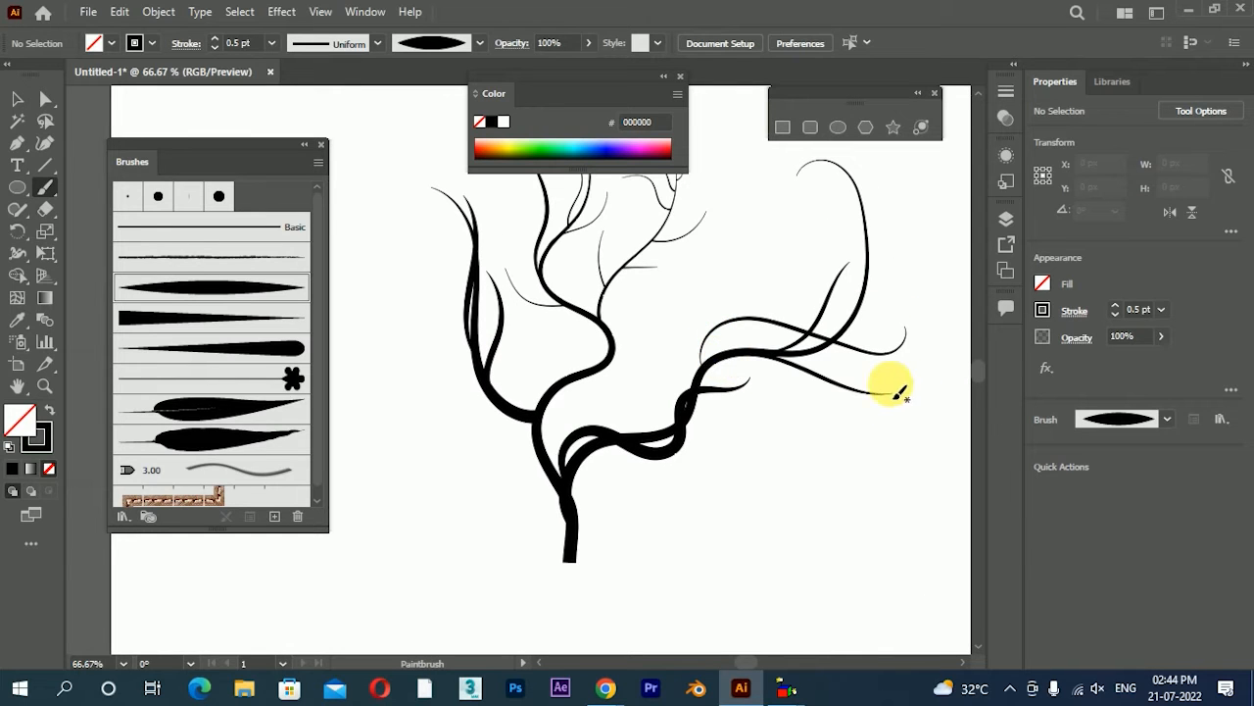
# Paint four pointed twigs around the middle branch's lower bends: one curving left, one inside the bend, and two going right
pyautogui.moveTo(598, 370)
pyautogui.mouseDown()
pyautogui.moveTo(669, 323)
pyautogui.moveTo(525, 327)
pyautogui.moveTo(623, 351)
pyautogui.mouseUp()
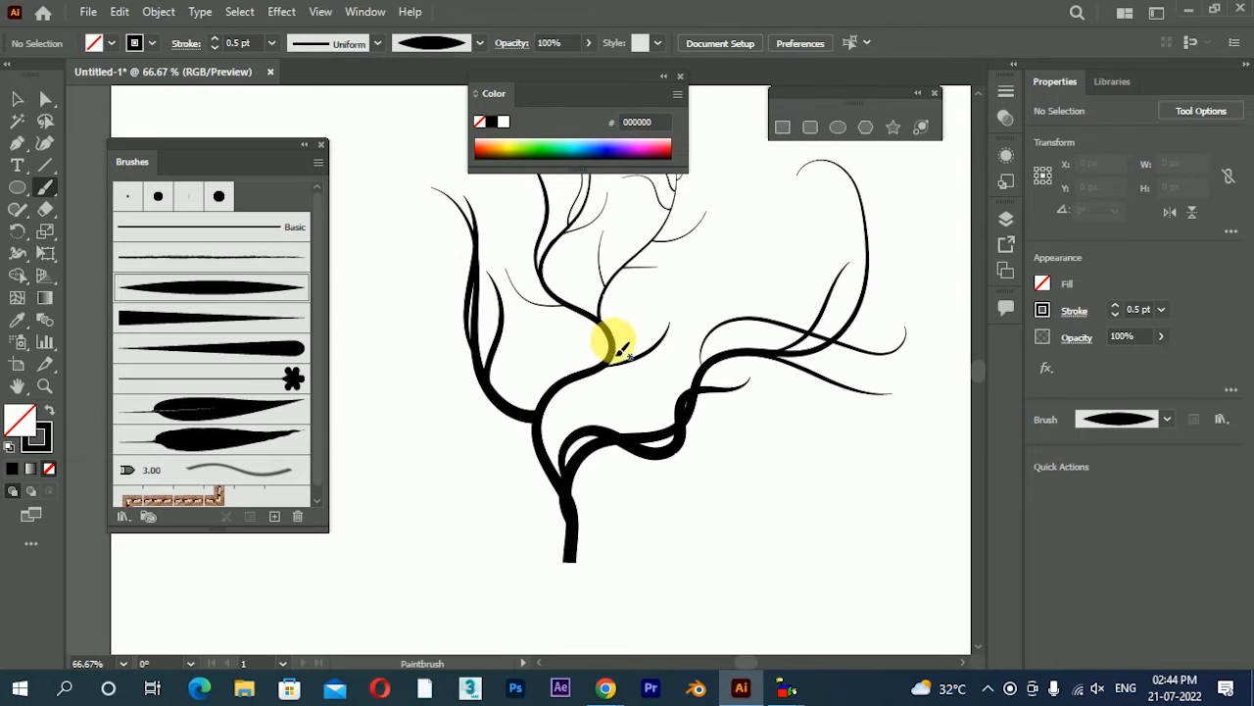
pyautogui.moveTo(515, 347)
pyautogui.mouseDown()
pyautogui.moveTo(549, 412)
pyautogui.moveTo(580, 386)
pyautogui.moveTo(573, 317)
pyautogui.mouseUp()
pyautogui.moveTo(593, 398); pyautogui.dragTo(603, 316)
pyautogui.moveTo(552, 383)
pyautogui.mouseDown()
pyautogui.moveTo(651, 296)
pyautogui.moveTo(698, 375)
pyautogui.moveTo(657, 398)
pyautogui.moveTo(775, 409)
pyautogui.moveTo(775, 324)
pyautogui.moveTo(794, 310)
pyautogui.moveTo(727, 381)
pyautogui.moveTo(722, 372)
pyautogui.mouseUp()
pyautogui.scroll(-2, 658, 324)
pyautogui.scroll(3, 696, 373)
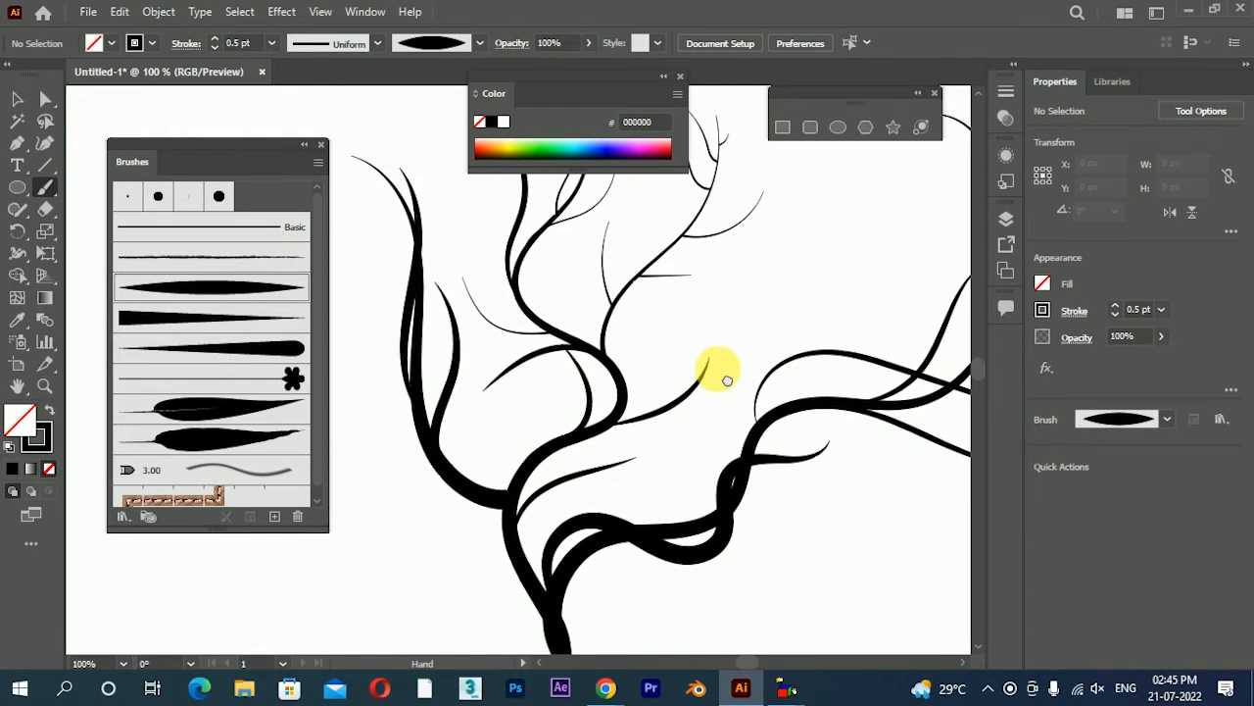
# With the round-ended tapered art brush, paint four short club-shaped buds along the middle branch and the thin branch
pyautogui.click(240, 351)
pyautogui.moveTo(611, 363); pyautogui.dragTo(691, 314)
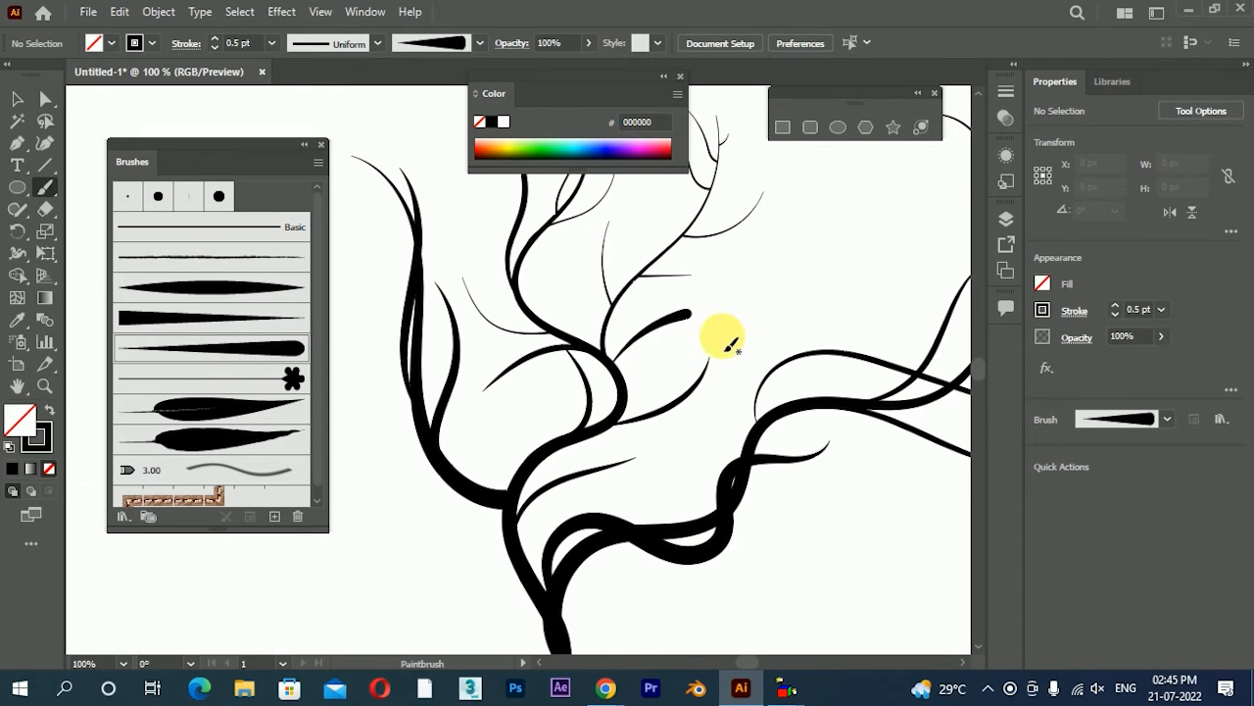
pyautogui.moveTo(553, 329); pyautogui.dragTo(545, 283)
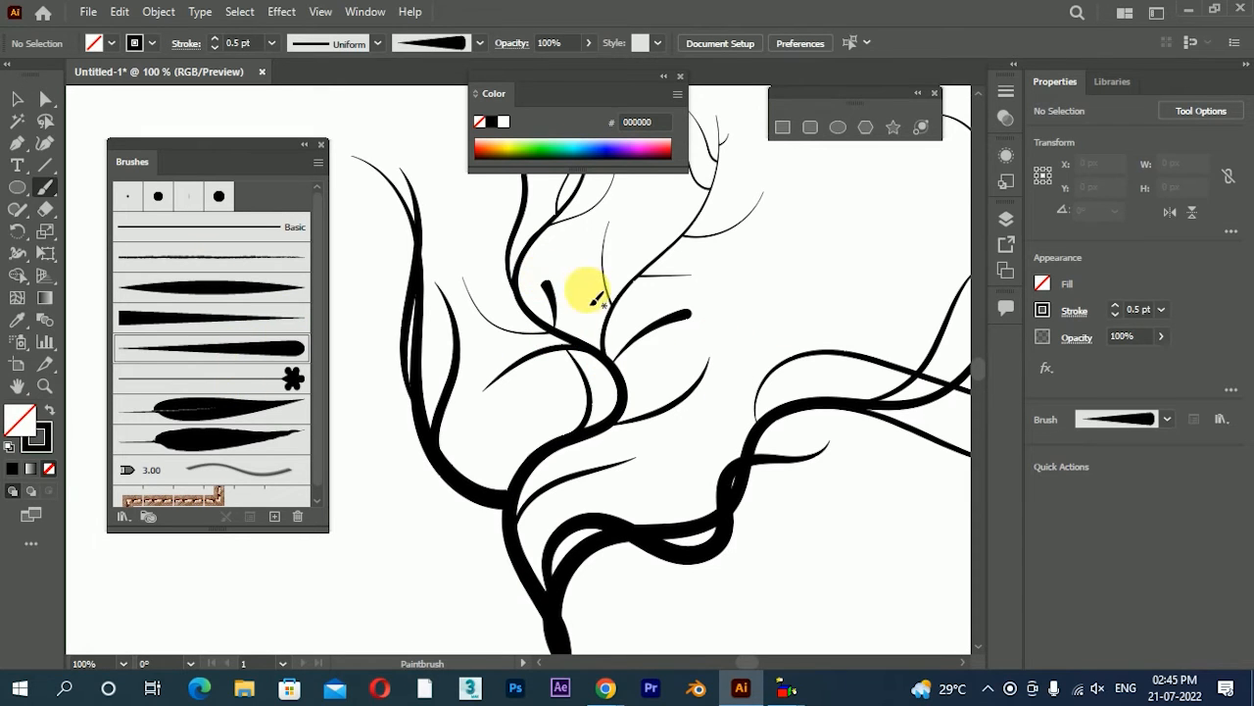
pyautogui.scroll(3, 595, 297)
pyautogui.moveTo(672, 384)
pyautogui.mouseDown()
pyautogui.moveTo(659, 340)
pyautogui.moveTo(742, 324)
pyautogui.mouseUp()
pyautogui.scroll(1, 686, 365)
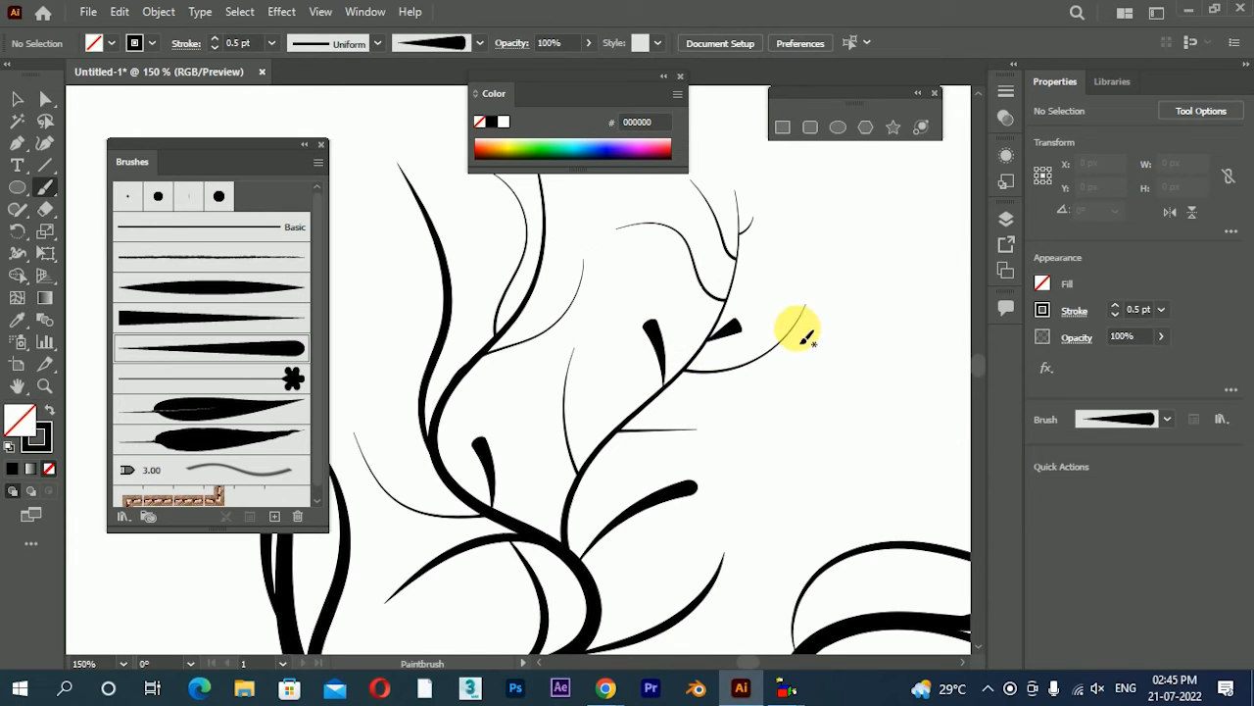
# Set the round-ended tapered art brush's width to 34%, leave existing strokes as they are, and deselect the small bud
pyautogui.click(17, 98)
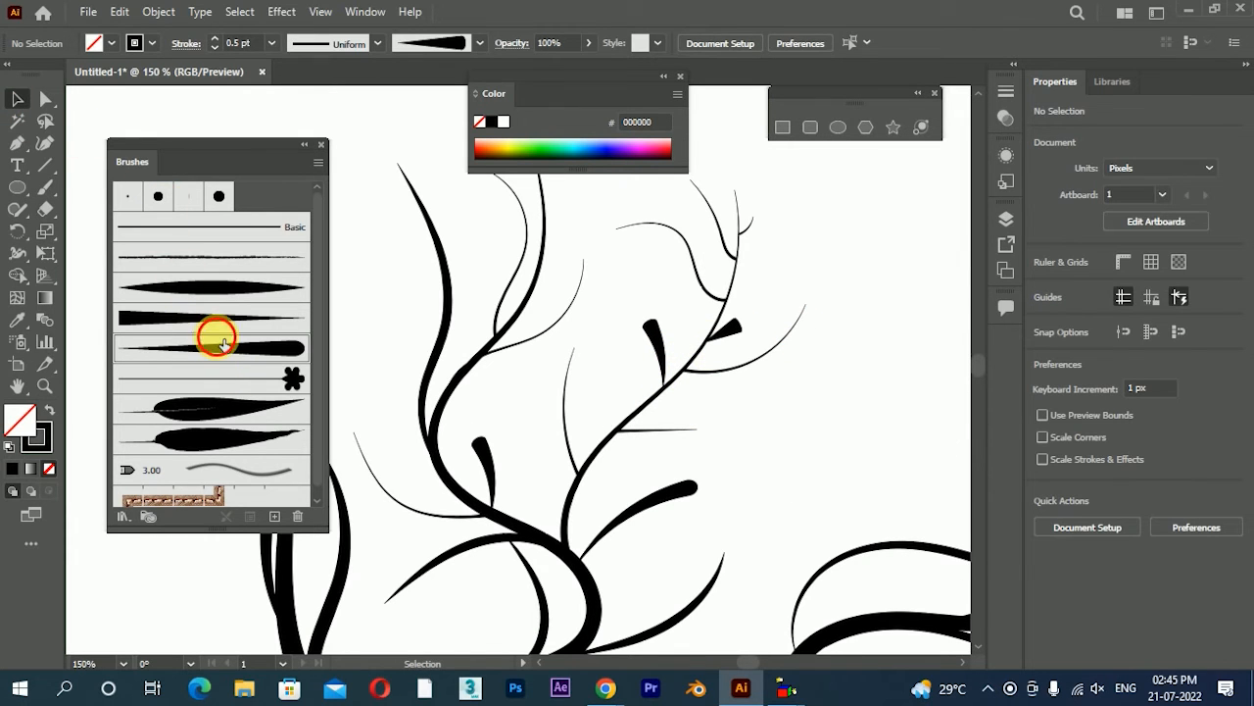
pyautogui.doubleClick(231, 349)
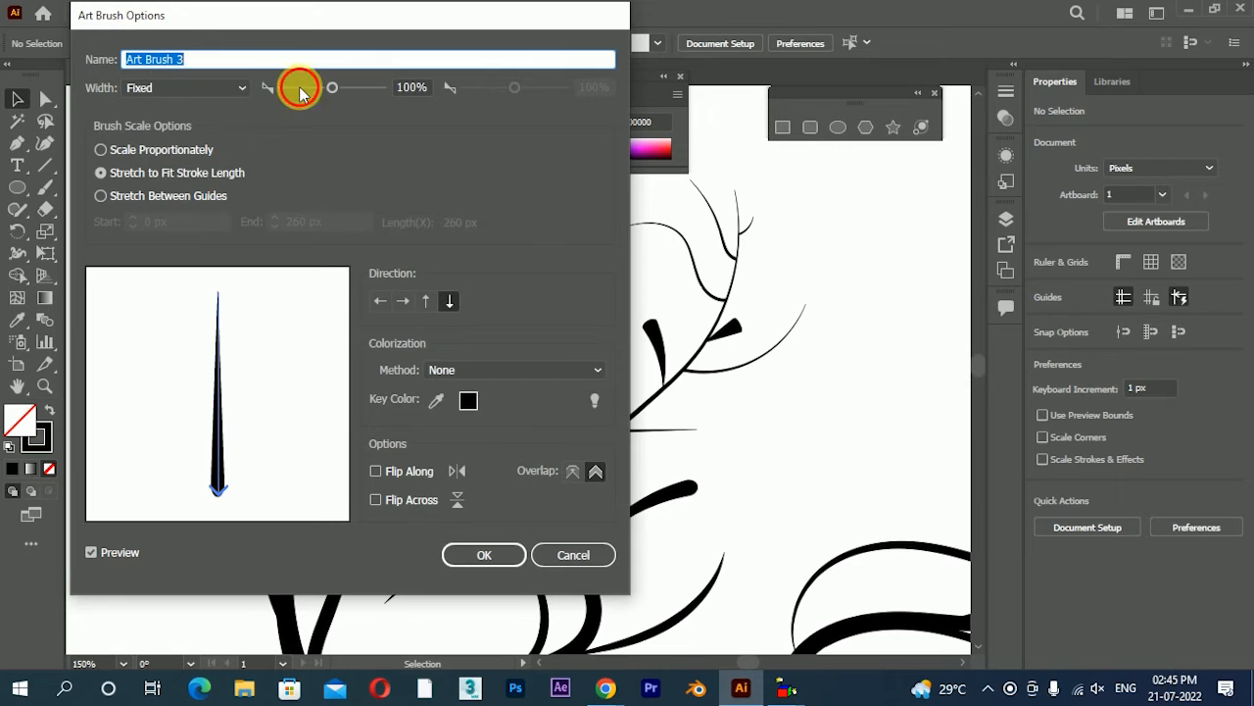
pyautogui.click(477, 553)
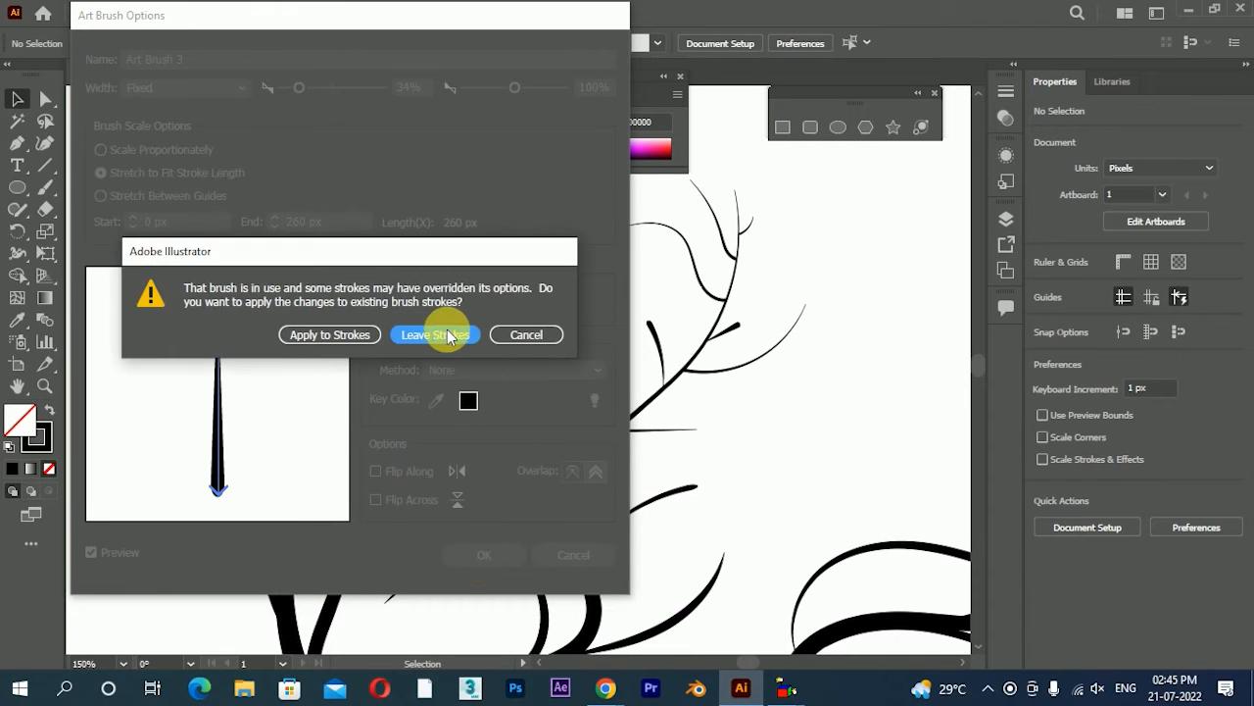
pyautogui.click(443, 334)
pyautogui.click(727, 334)
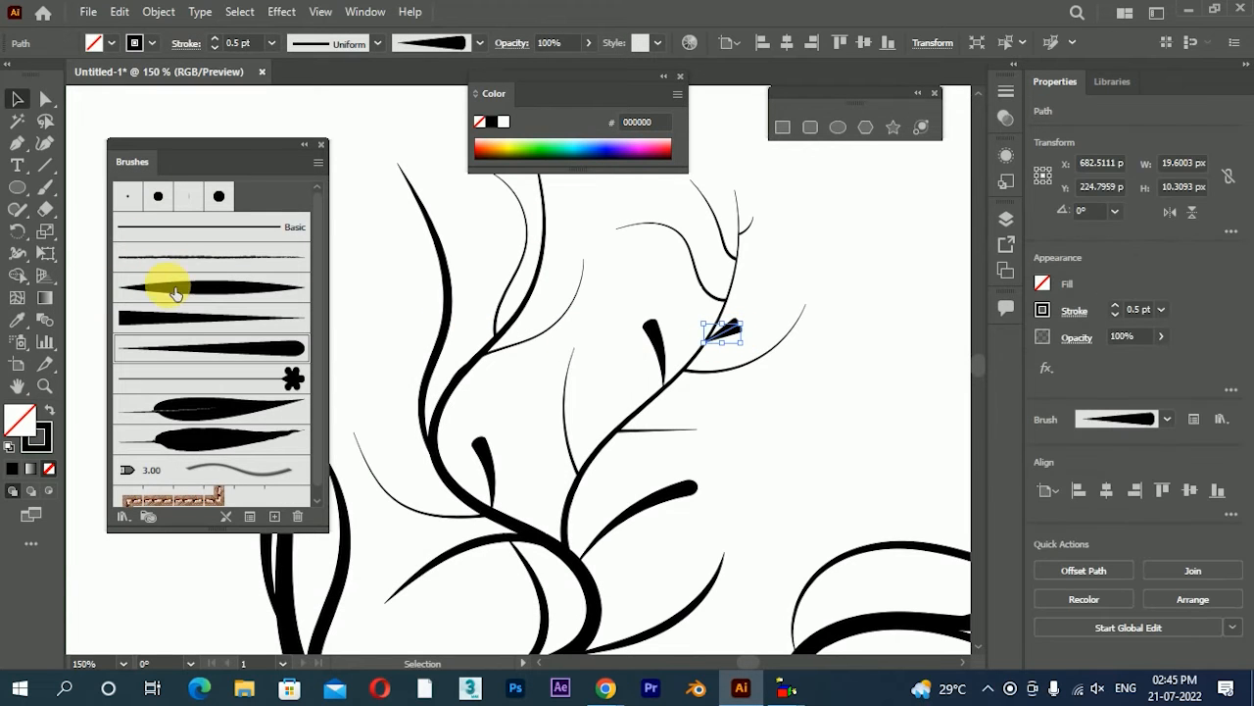
pyautogui.click(777, 427)
pyautogui.scroll(-1, 775, 417)
pyautogui.moveTo(769, 416); pyautogui.dragTo(718, 307)
pyautogui.moveTo(550, 490); pyautogui.dragTo(615, 439)
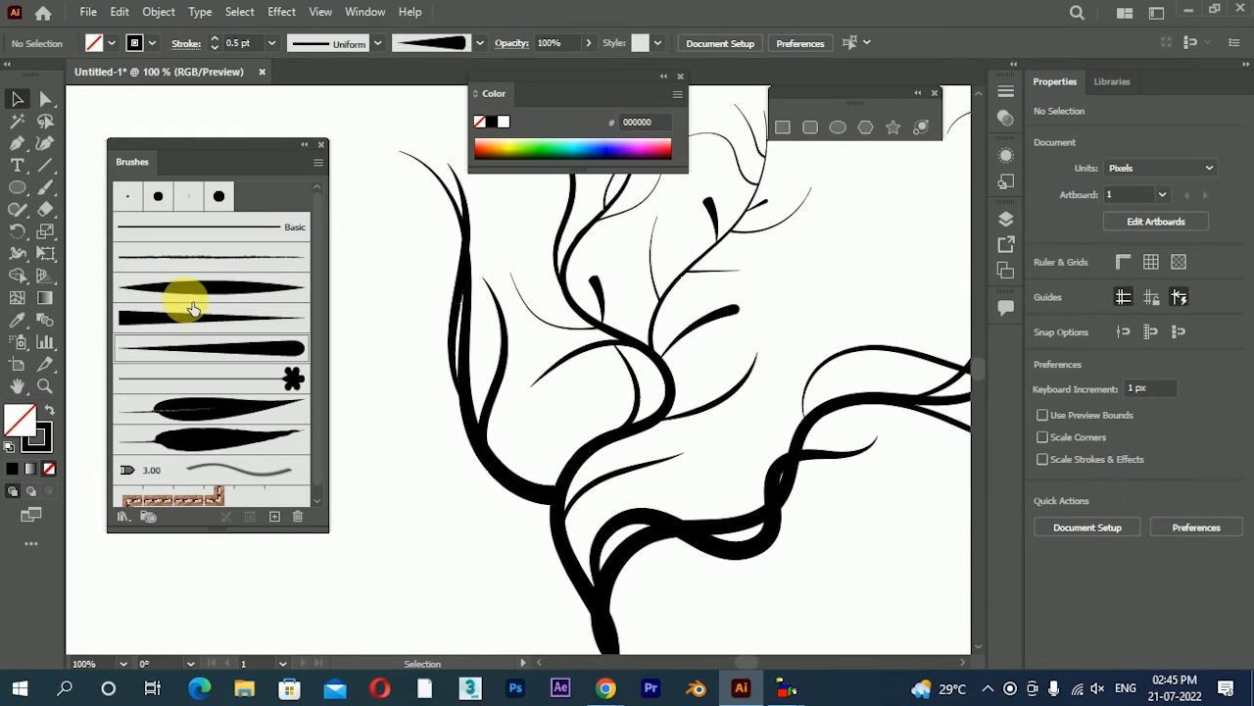
# Paint small round-ended twigs around the left branch's lower bends, some inside the curve and one curling outward
pyautogui.click(41, 192)
pyautogui.moveTo(502, 475); pyautogui.dragTo(529, 363)
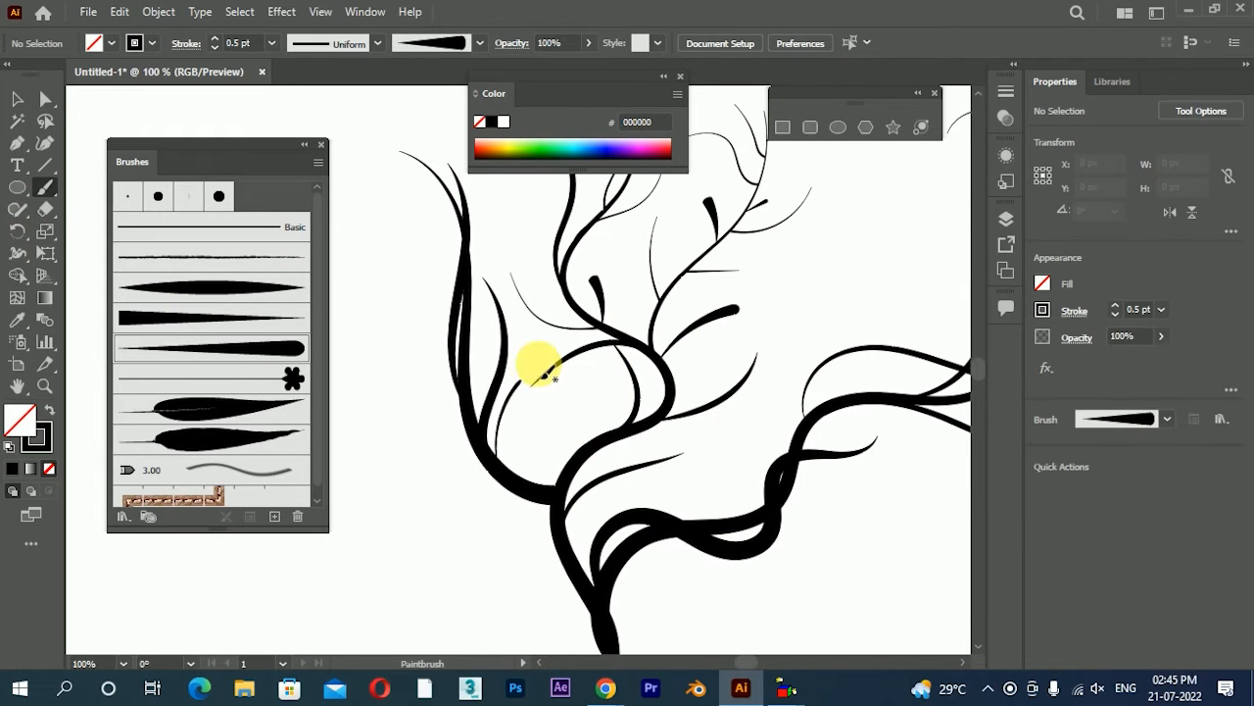
pyautogui.moveTo(508, 471)
pyautogui.mouseDown()
pyautogui.moveTo(503, 441)
pyautogui.moveTo(447, 466)
pyautogui.mouseUp()
pyautogui.moveTo(503, 407); pyautogui.dragTo(529, 323)
pyautogui.press('space')
pyautogui.moveTo(529, 386)
pyautogui.mouseDown()
pyautogui.moveTo(513, 377)
pyautogui.moveTo(505, 296)
pyautogui.moveTo(509, 338)
pyautogui.moveTo(515, 349)
pyautogui.moveTo(530, 223)
pyautogui.mouseUp()
pyautogui.press('space')
pyautogui.press('space')
pyautogui.moveTo(491, 280)
pyautogui.mouseDown()
pyautogui.moveTo(517, 310)
pyautogui.moveTo(430, 279)
pyautogui.mouseUp()
# Paint a short round-ended offshoot rising outward from the upper curve of the right branch
pyautogui.press('space')
pyautogui.moveTo(616, 260)
pyautogui.mouseDown()
pyautogui.moveTo(611, 341)
pyautogui.moveTo(551, 240)
pyautogui.mouseUp()
pyautogui.moveTo(635, 369); pyautogui.dragTo(618, 262)
pyautogui.scroll(-1, 655, 379)
pyautogui.press('space')
pyautogui.moveTo(706, 456); pyautogui.dragTo(524, 387)
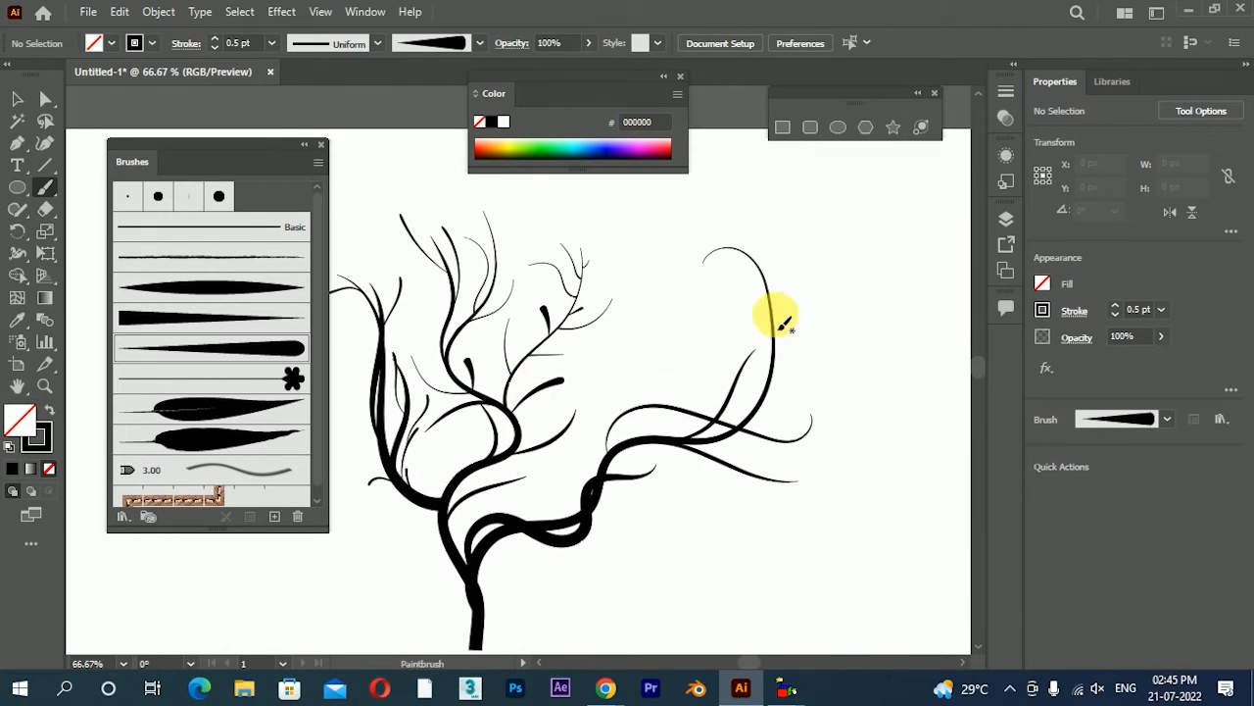
pyautogui.moveTo(779, 355); pyautogui.dragTo(799, 279)
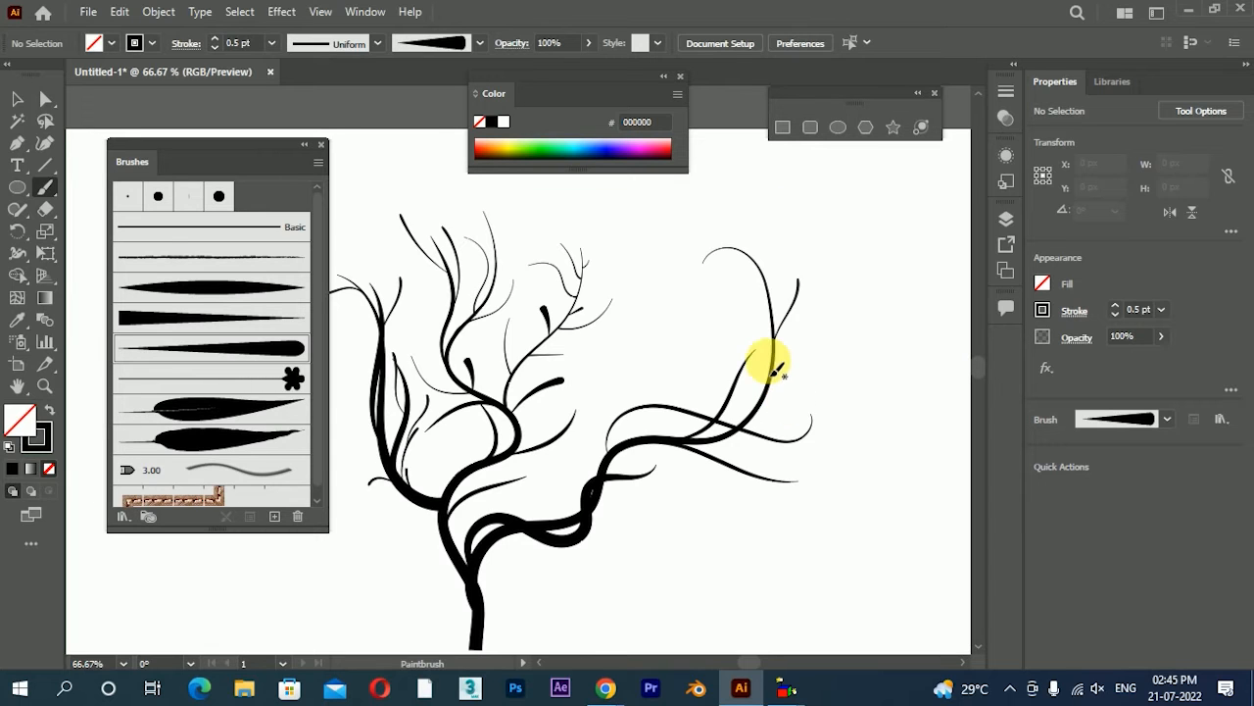
# With the stemmed-flower art brush, paint a tall wavy strand on the blank area left of the plant
pyautogui.click(16, 98)
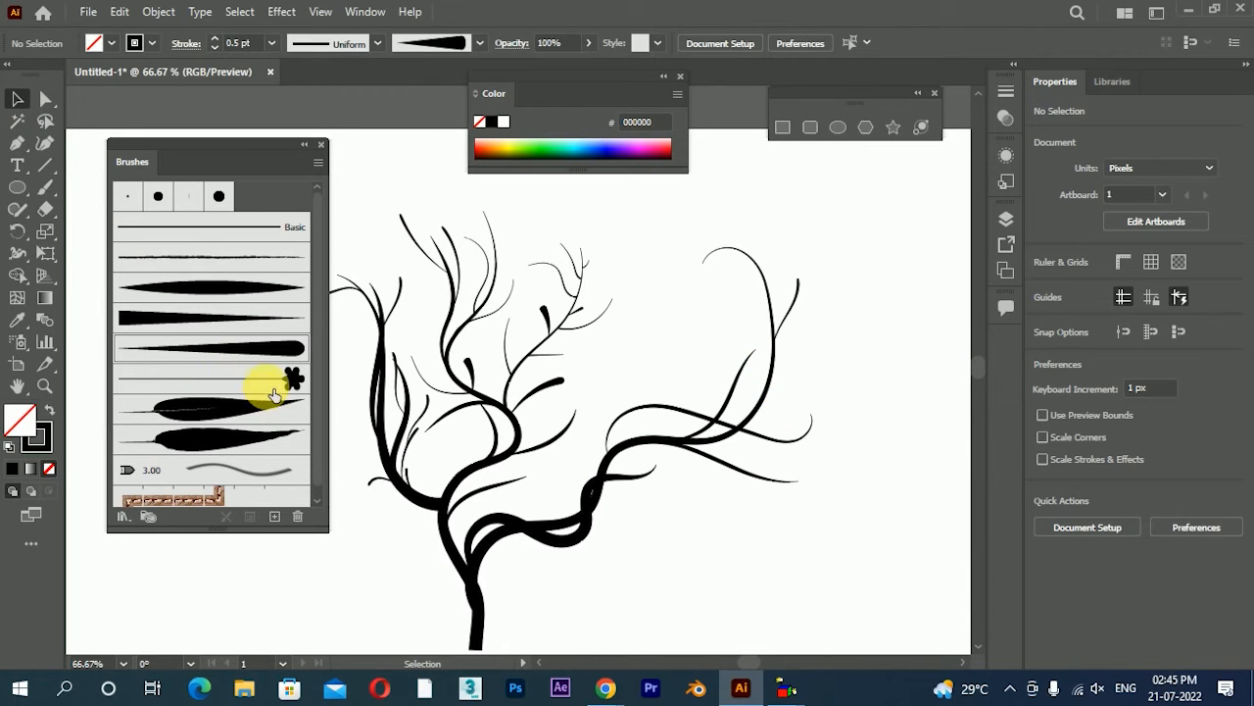
pyautogui.click(273, 384)
pyautogui.moveTo(594, 437); pyautogui.dragTo(690, 380)
pyautogui.scroll(-2, 684, 377)
pyautogui.moveTo(591, 401); pyautogui.dragTo(625, 390)
pyautogui.scroll(1, 658, 405)
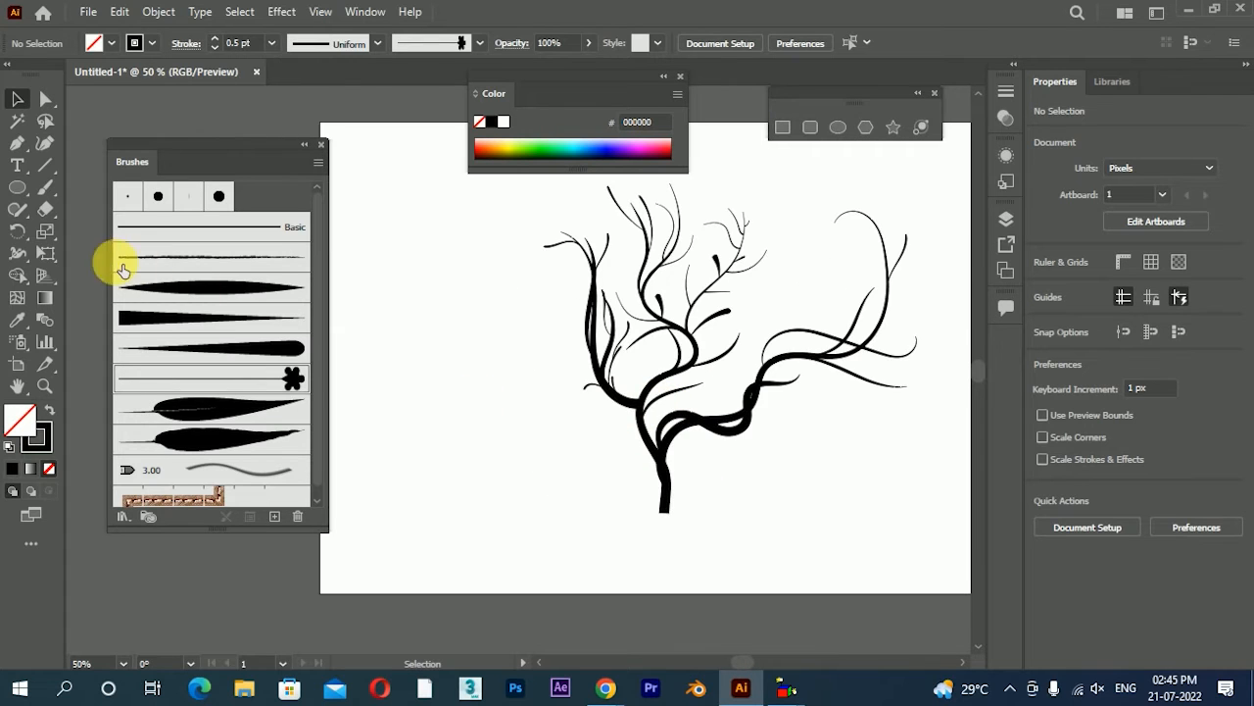
pyautogui.click(44, 187)
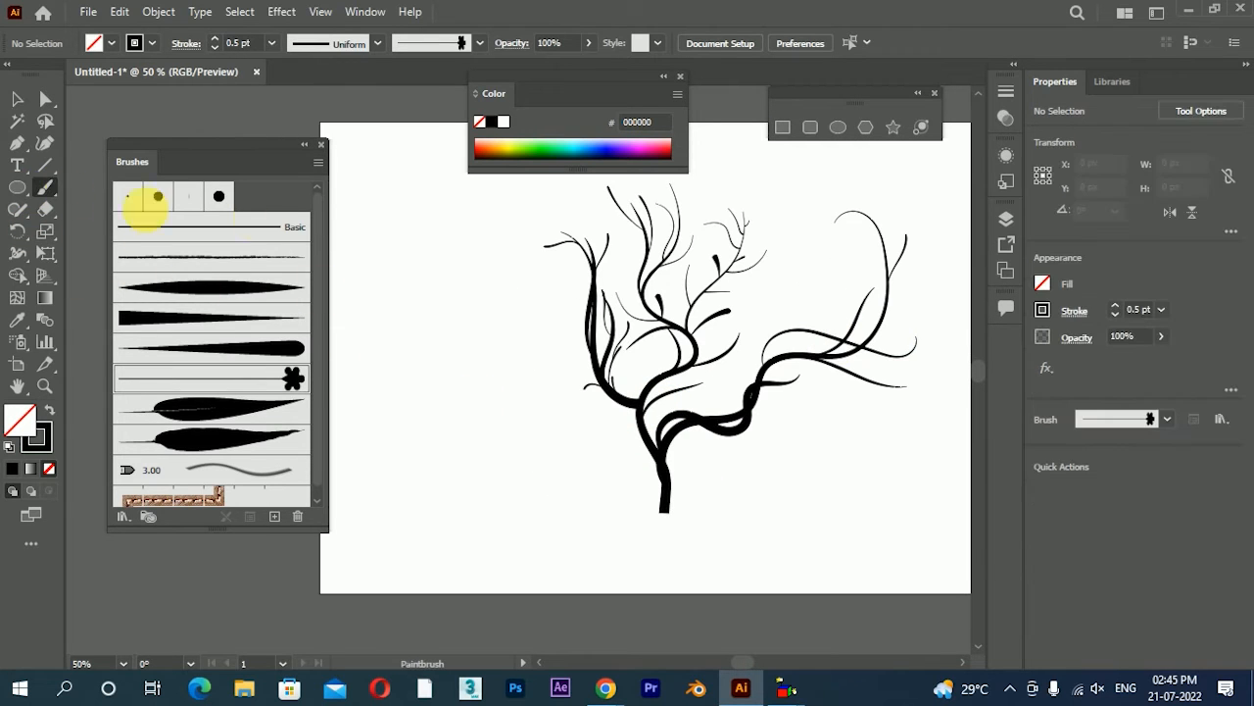
pyautogui.moveTo(392, 539)
pyautogui.mouseDown()
pyautogui.moveTo(403, 398)
pyautogui.moveTo(394, 294)
pyautogui.mouseUp()
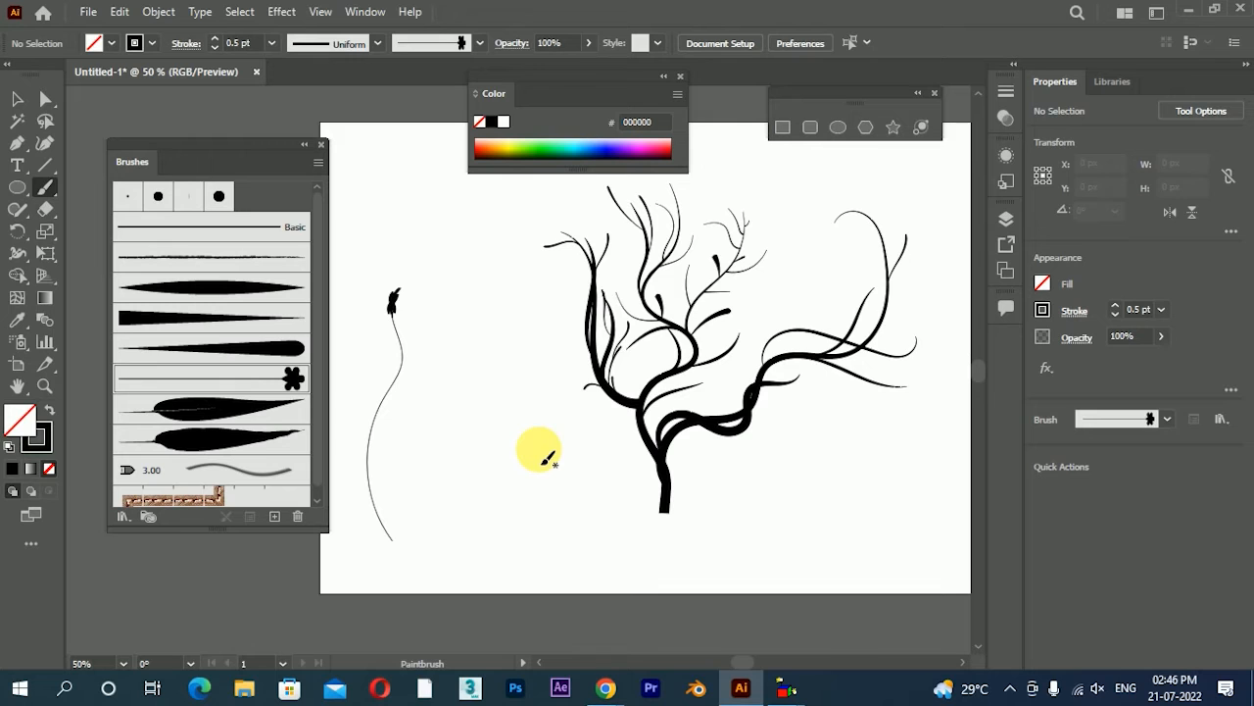
# Try long winding flower strands beside and around the plant, and undo them
pyautogui.moveTo(473, 558)
pyautogui.mouseDown()
pyautogui.moveTo(472, 452)
pyautogui.moveTo(443, 374)
pyautogui.moveTo(489, 317)
pyautogui.moveTo(489, 239)
pyautogui.moveTo(613, 210)
pyautogui.moveTo(803, 229)
pyautogui.moveTo(771, 284)
pyautogui.moveTo(817, 367)
pyautogui.moveTo(801, 424)
pyautogui.moveTo(736, 497)
pyautogui.moveTo(647, 501)
pyautogui.moveTo(549, 471)
pyautogui.moveTo(517, 425)
pyautogui.mouseUp()
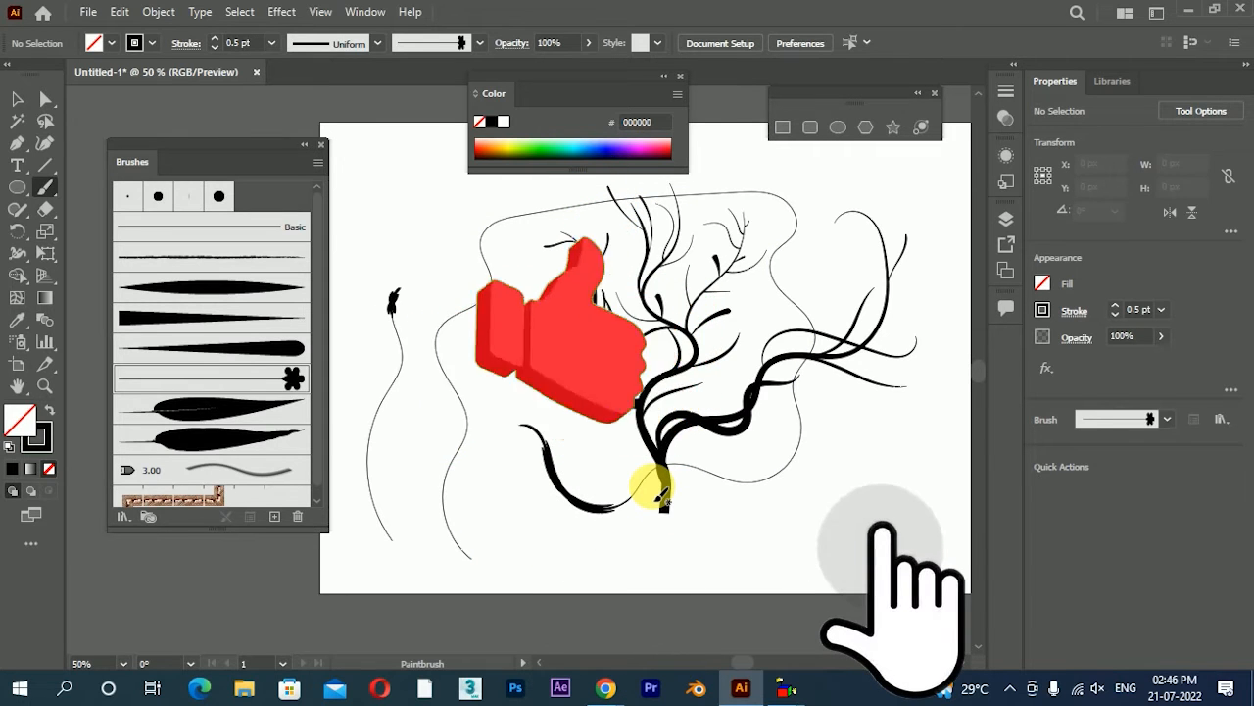
pyautogui.hotkey('ctrl', 'z')
pyautogui.hotkey('ctrl', 'z')
pyautogui.hotkey('ctrl', 'z')
# Paint a short straight flower strand and a long strand looping over the first one, left of the plant
pyautogui.moveTo(518, 512); pyautogui.dragTo(508, 447)
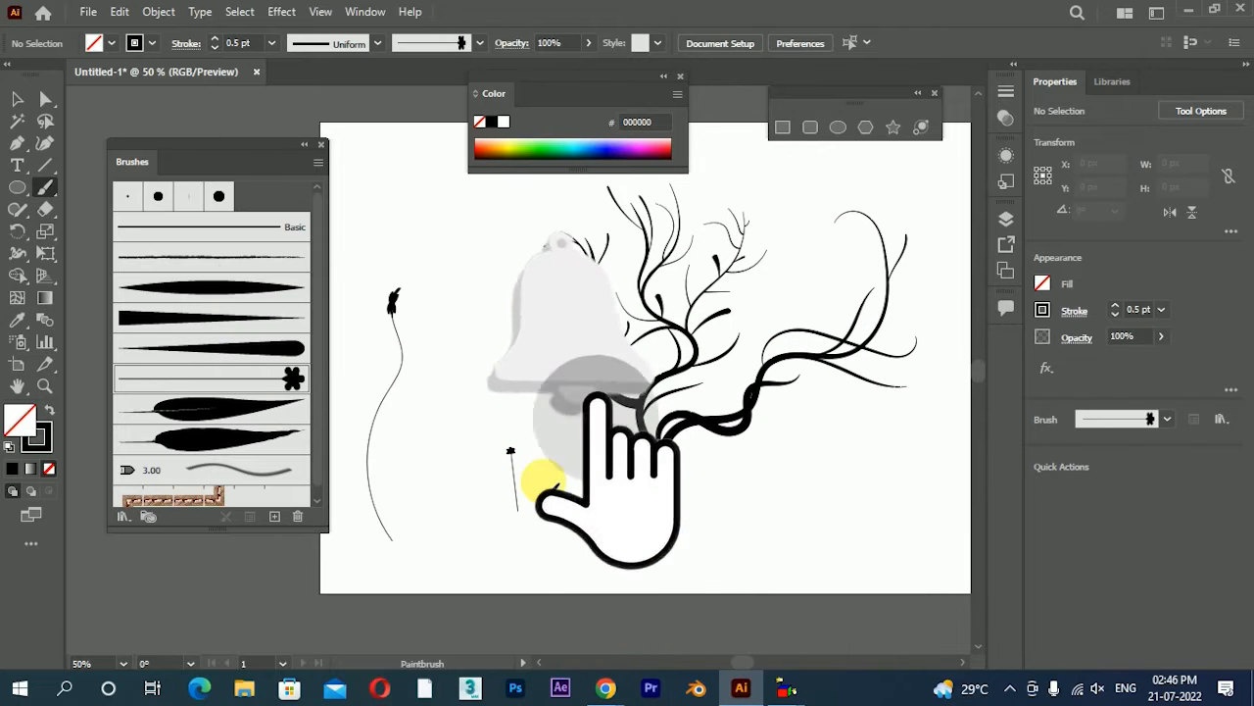
pyautogui.moveTo(478, 532)
pyautogui.mouseDown()
pyautogui.moveTo(447, 466)
pyautogui.moveTo(449, 330)
pyautogui.moveTo(464, 296)
pyautogui.moveTo(429, 196)
pyautogui.moveTo(395, 160)
pyautogui.moveTo(370, 163)
pyautogui.moveTo(349, 203)
pyautogui.moveTo(359, 335)
pyautogui.mouseUp()
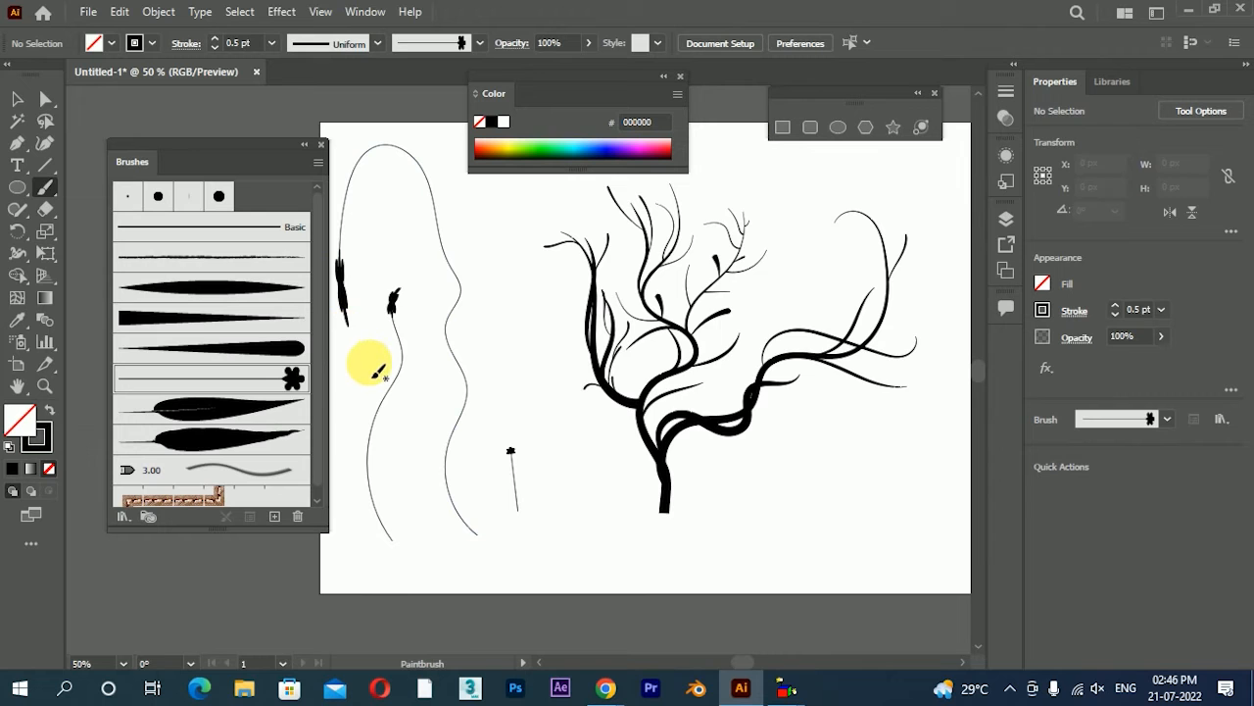
# Set the stemmed-flower brush to Stretch Between Guides with the start guide at about 31.7 px, leaving existing strokes as they are
pyautogui.doubleClick(248, 379)
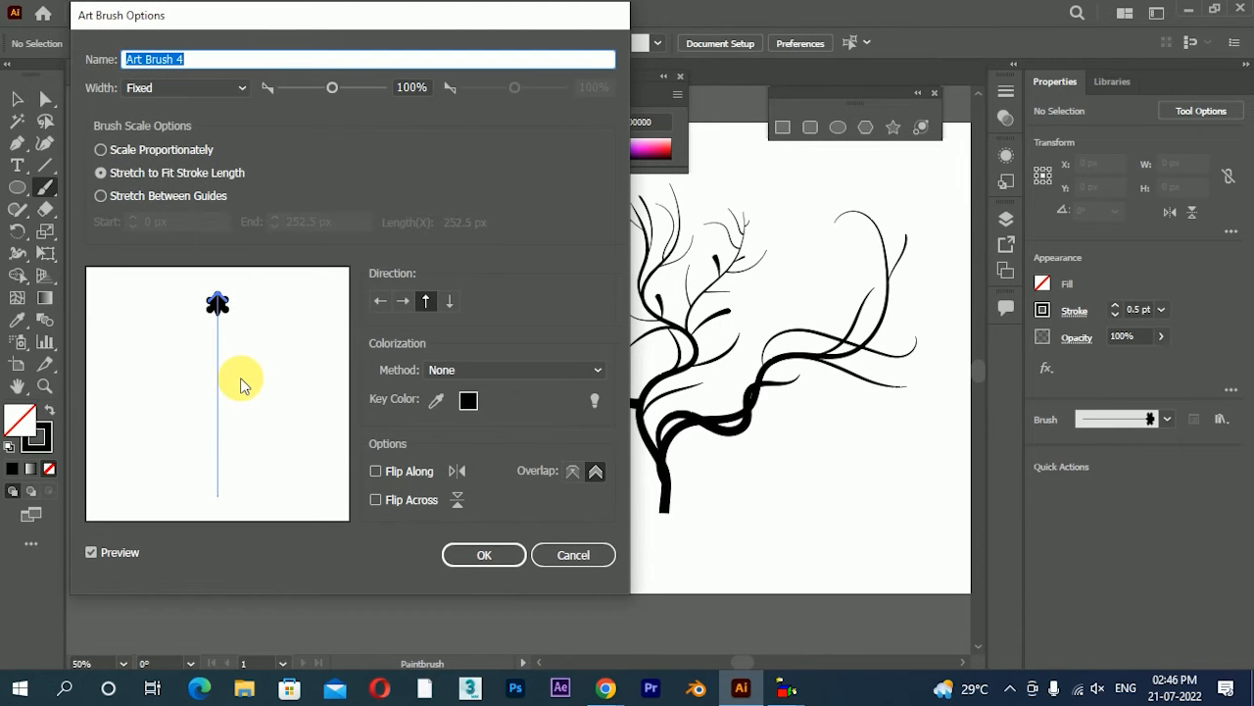
pyautogui.moveTo(253, 14); pyautogui.dragTo(737, 39)
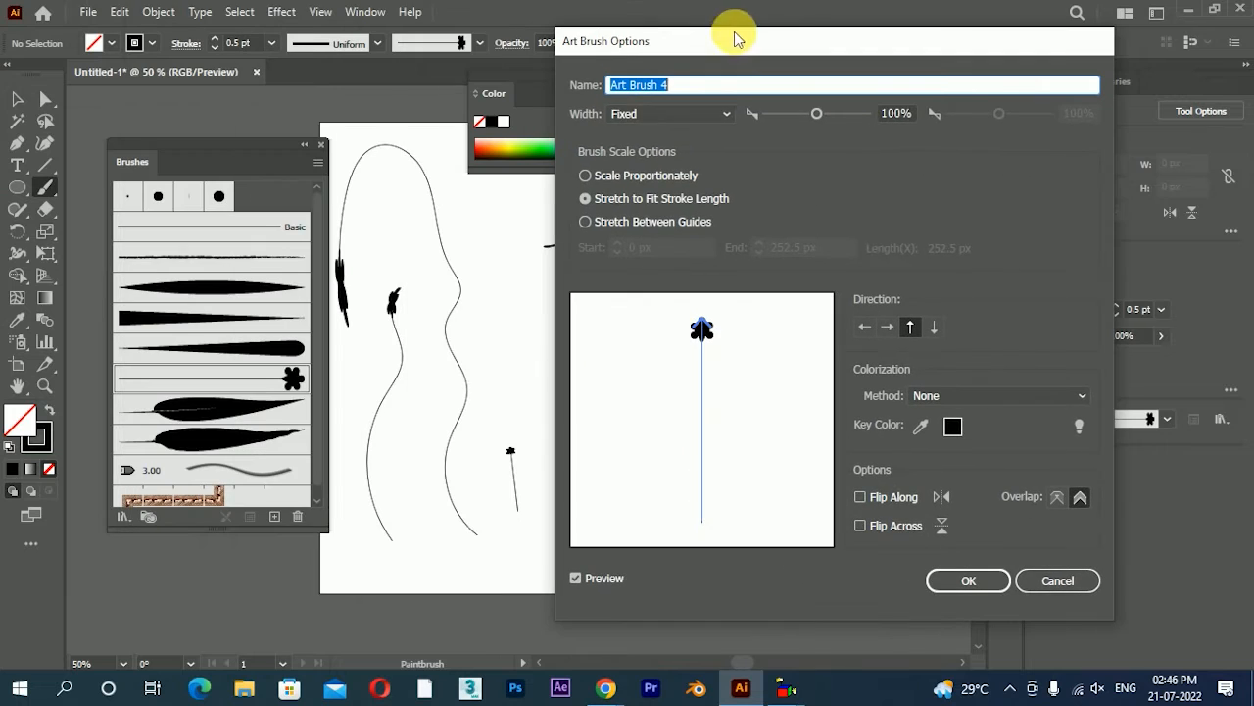
pyautogui.click(634, 225)
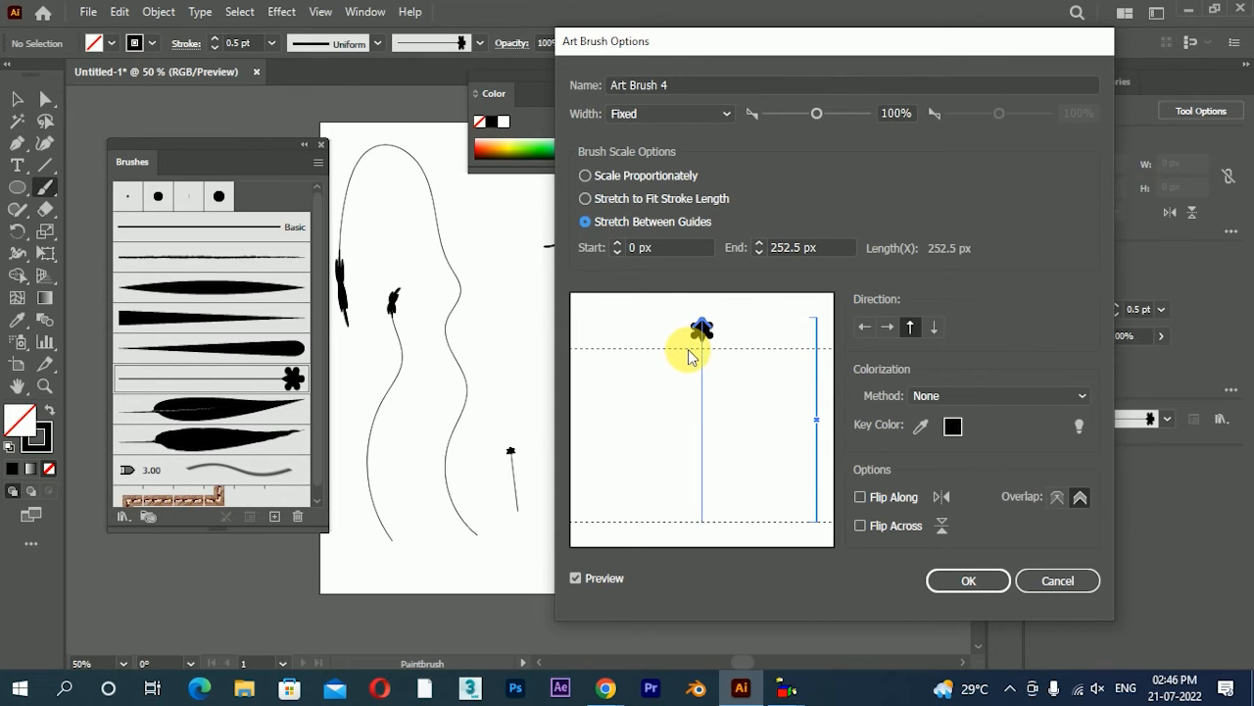
pyautogui.moveTo(689, 356); pyautogui.dragTo(686, 350)
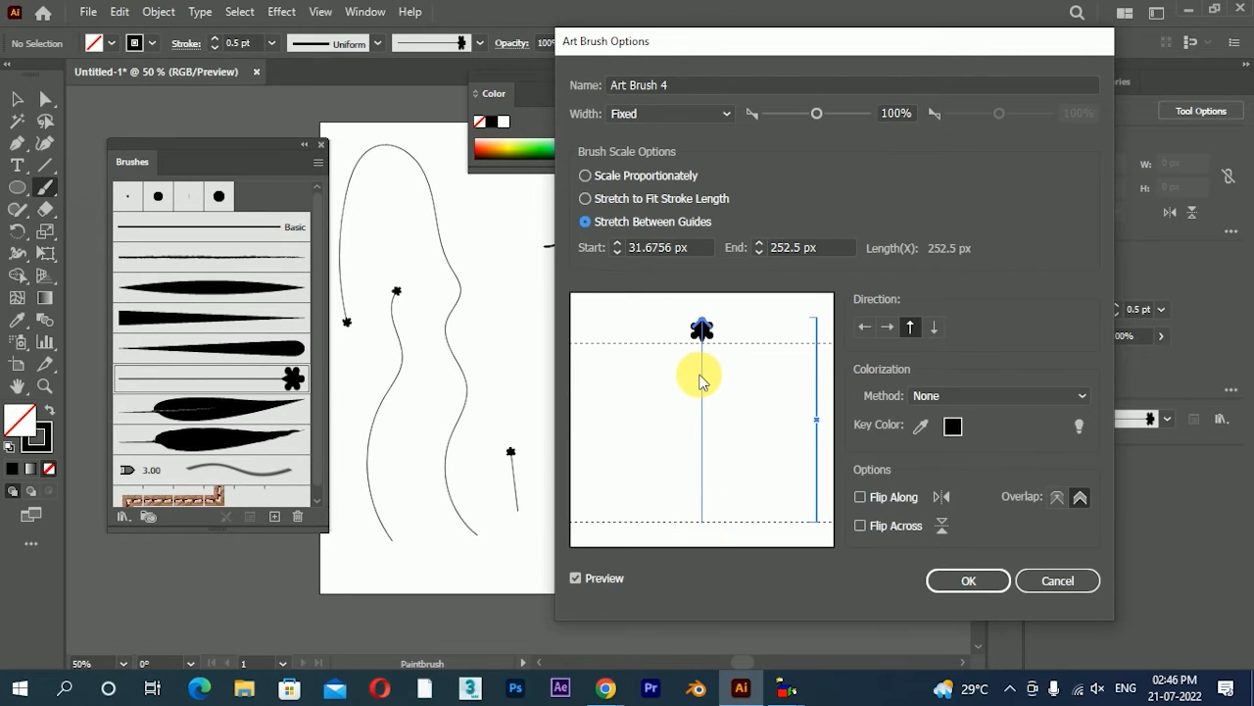
pyautogui.click(970, 581)
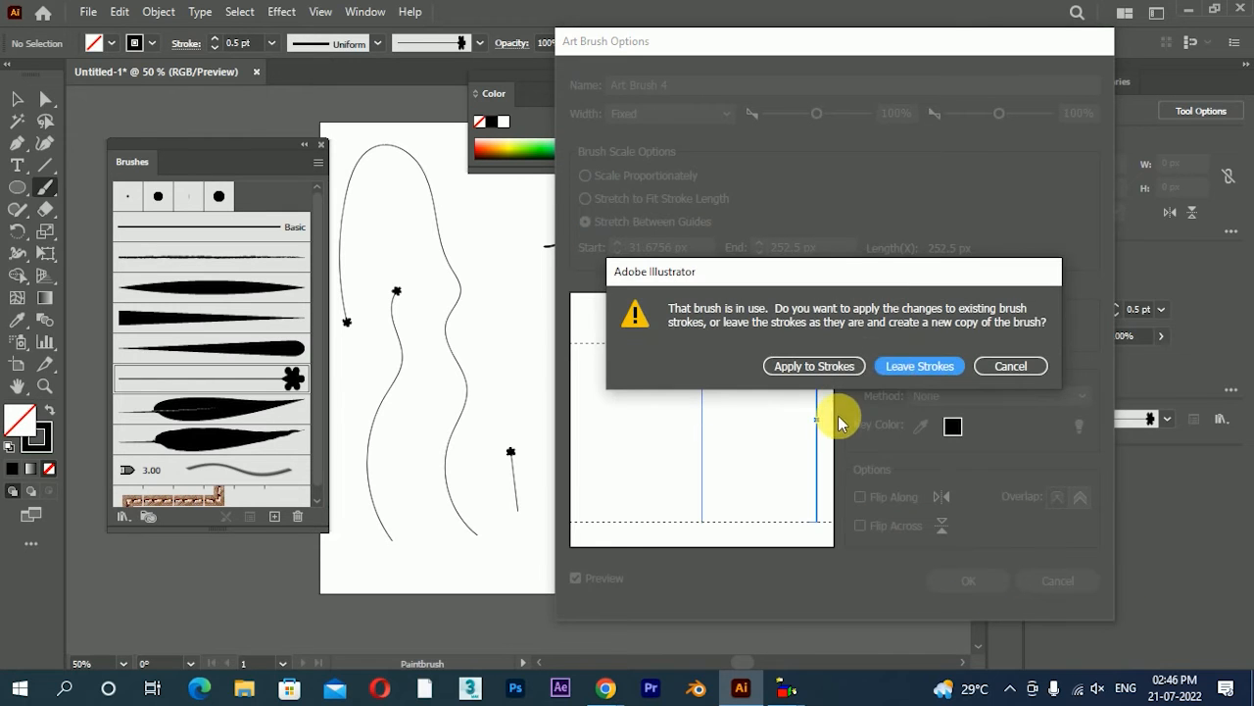
pyautogui.click(894, 368)
# Try several long flower strands across the plant with the guide-stretched flower brush, and undo them
pyautogui.moveTo(647, 546); pyautogui.dragTo(700, 196)
pyautogui.moveTo(734, 522); pyautogui.dragTo(686, 202)
pyautogui.moveTo(784, 571)
pyautogui.mouseDown()
pyautogui.moveTo(786, 333)
pyautogui.moveTo(834, 174)
pyautogui.mouseUp()
pyautogui.moveTo(839, 496)
pyautogui.mouseDown()
pyautogui.moveTo(756, 313)
pyautogui.moveTo(797, 225)
pyautogui.mouseUp()
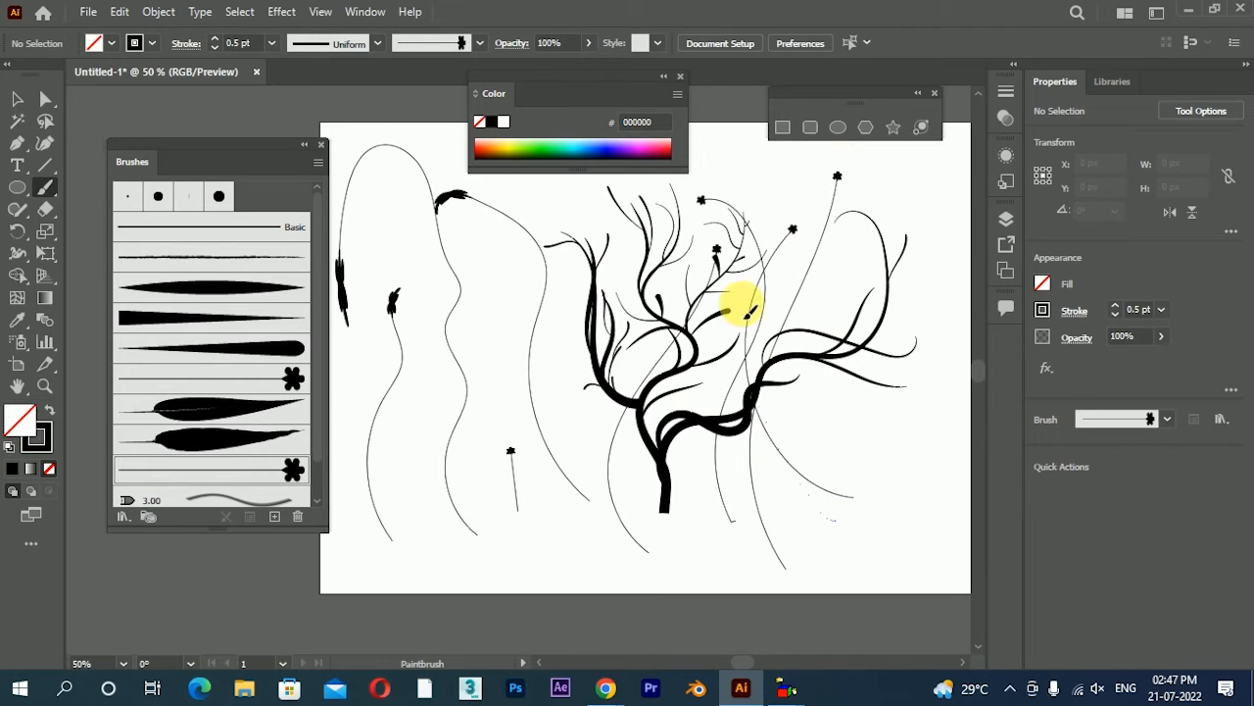
pyautogui.moveTo(798, 467); pyautogui.dragTo(806, 224)
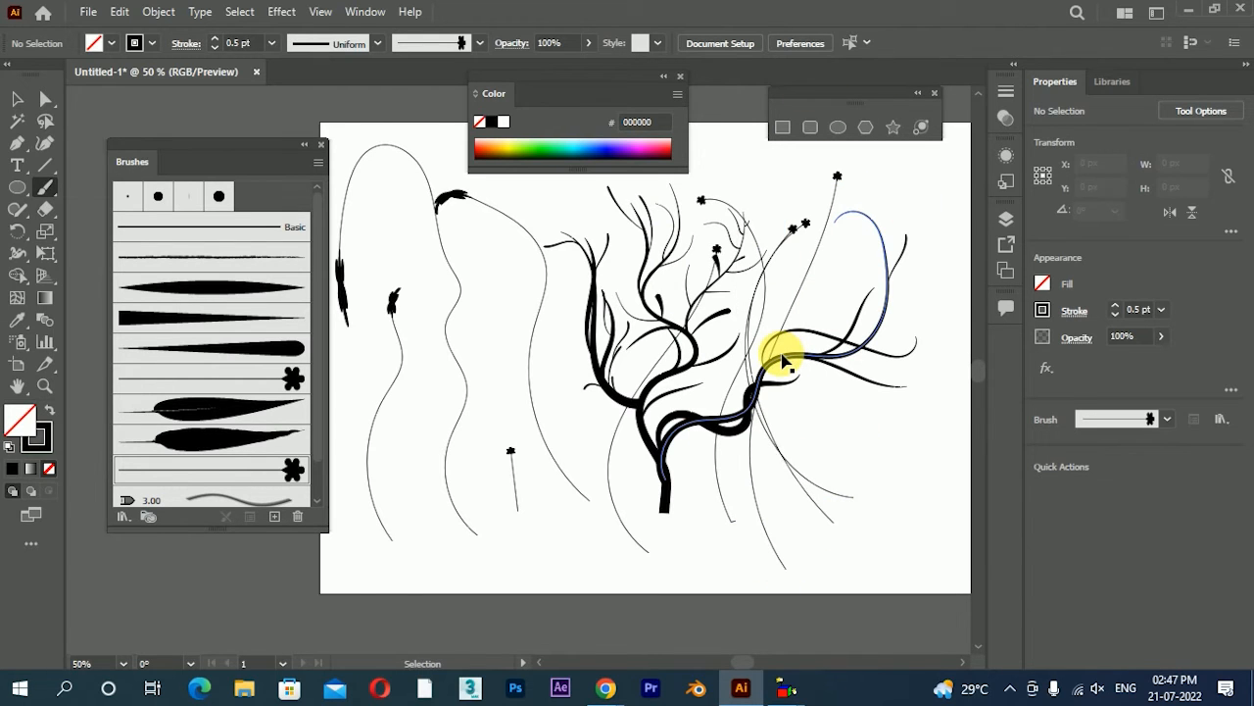
pyautogui.hotkey('ctrl', 'z')
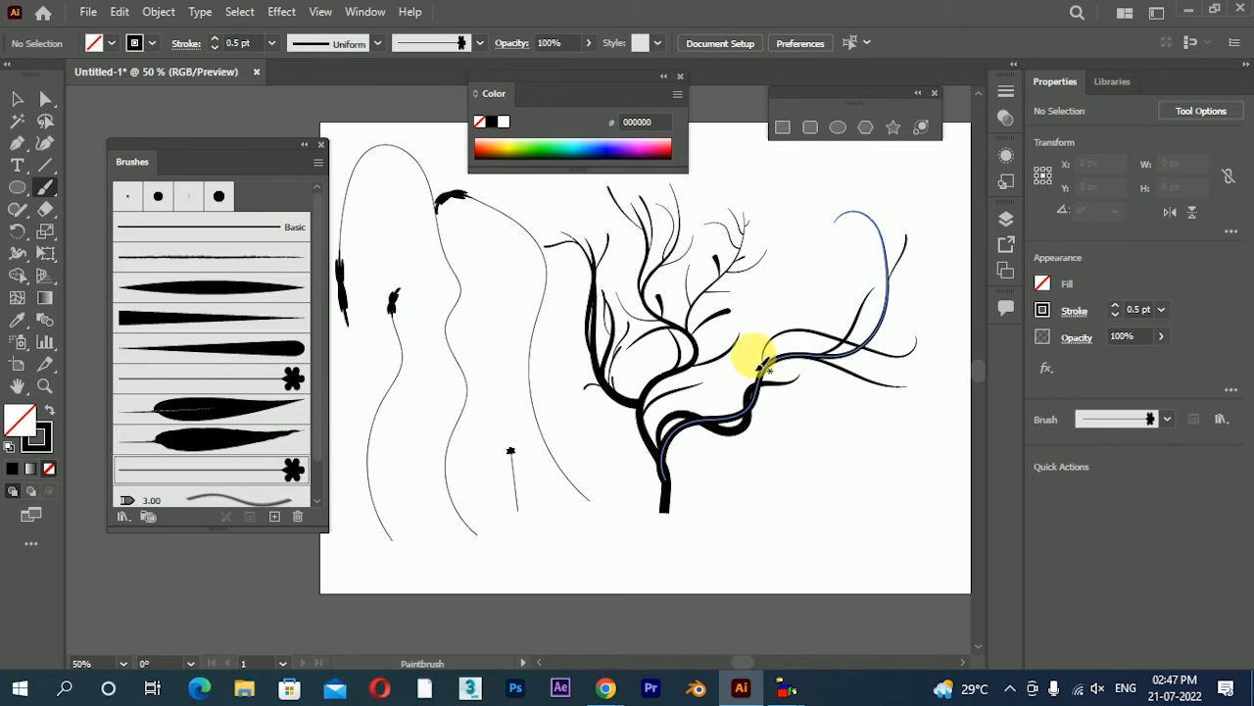
# Paint thin curved flower strands on both sides of the left branch with the guide-stretched flower brush
pyautogui.scroll(1, 747, 354)
pyautogui.scroll(2, 631, 425)
pyautogui.scroll(-1, 671, 339)
pyautogui.scroll(5, 686, 373)
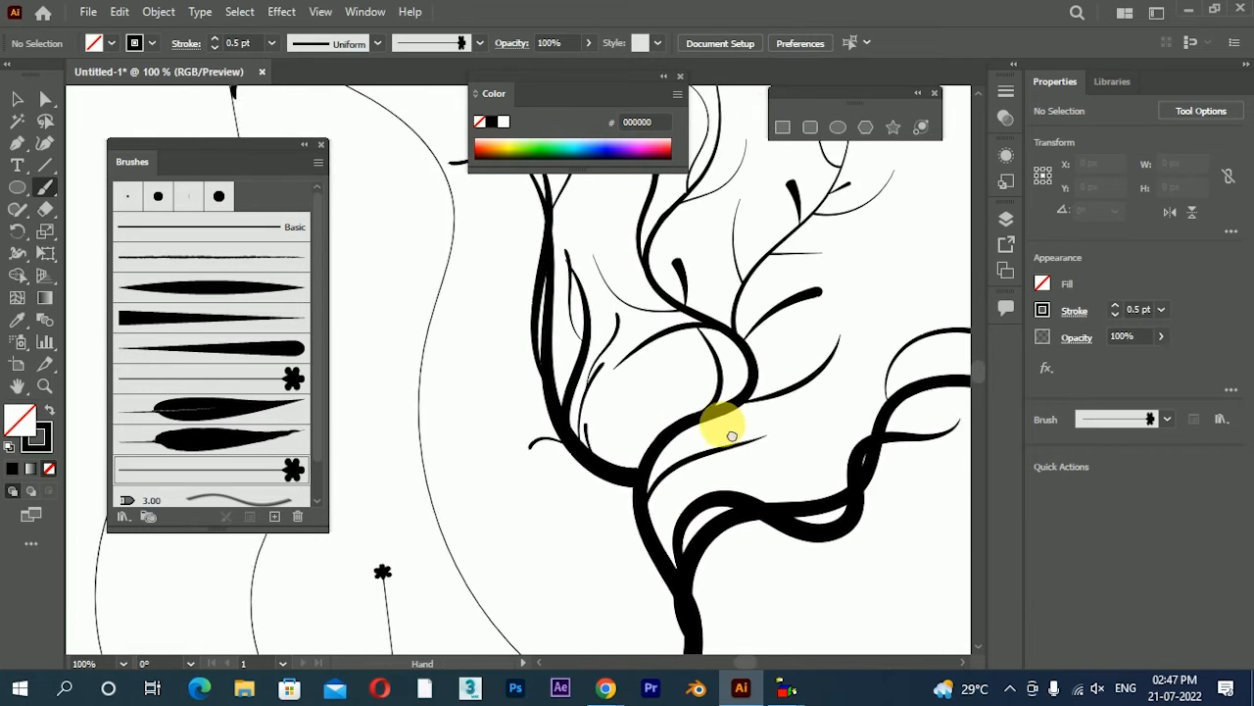
pyautogui.scroll(-2, 600, 265)
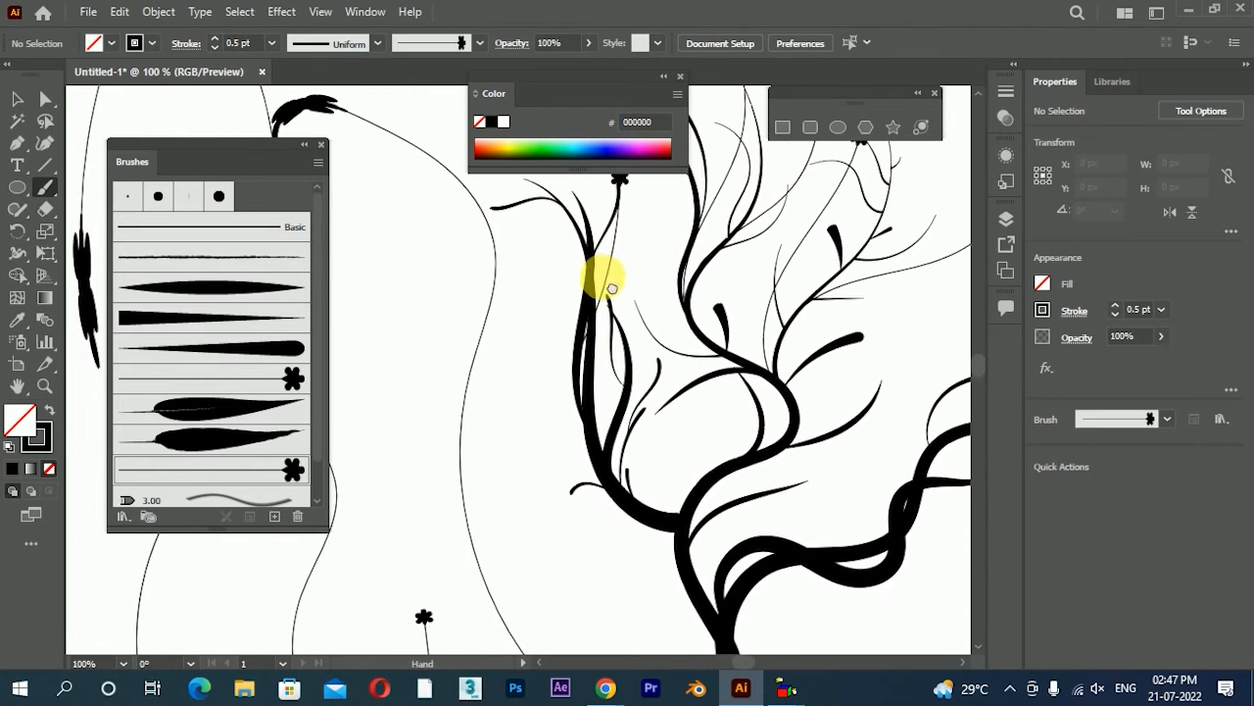
pyautogui.scroll(-2, 623, 406)
pyautogui.moveTo(642, 410); pyautogui.dragTo(647, 324)
pyautogui.moveTo(697, 371); pyautogui.dragTo(674, 314)
pyautogui.moveTo(624, 372); pyautogui.dragTo(529, 409)
pyautogui.moveTo(551, 282); pyautogui.dragTo(471, 246)
pyautogui.moveTo(666, 413); pyautogui.dragTo(619, 414)
# Paint curving flower strands from the plant's lower fork and along the right branch and its offshoots
pyautogui.moveTo(614, 428); pyautogui.dragTo(750, 330)
pyautogui.moveTo(744, 381); pyautogui.dragTo(851, 179)
pyautogui.moveTo(875, 271); pyautogui.dragTo(655, 372)
pyautogui.moveTo(689, 313)
pyautogui.mouseDown()
pyautogui.moveTo(864, 351)
pyautogui.moveTo(923, 338)
pyautogui.mouseUp()
pyautogui.moveTo(867, 260)
pyautogui.mouseDown()
pyautogui.moveTo(793, 365)
pyautogui.moveTo(732, 159)
pyautogui.mouseUp()
pyautogui.moveTo(770, 375); pyautogui.dragTo(790, 342)
pyautogui.moveTo(735, 400); pyautogui.dragTo(786, 303)
# Paint curved flower strands reaching out from the thin branch beside the middle branch, undoing the misplaced one
pyautogui.moveTo(714, 305); pyautogui.dragTo(839, 393)
pyautogui.moveTo(680, 361)
pyautogui.mouseDown()
pyautogui.moveTo(767, 285)
pyautogui.moveTo(874, 292)
pyautogui.moveTo(916, 347)
pyautogui.mouseUp()
pyautogui.hotkey('ctrl', 'z')
pyautogui.moveTo(746, 395); pyautogui.dragTo(910, 353)
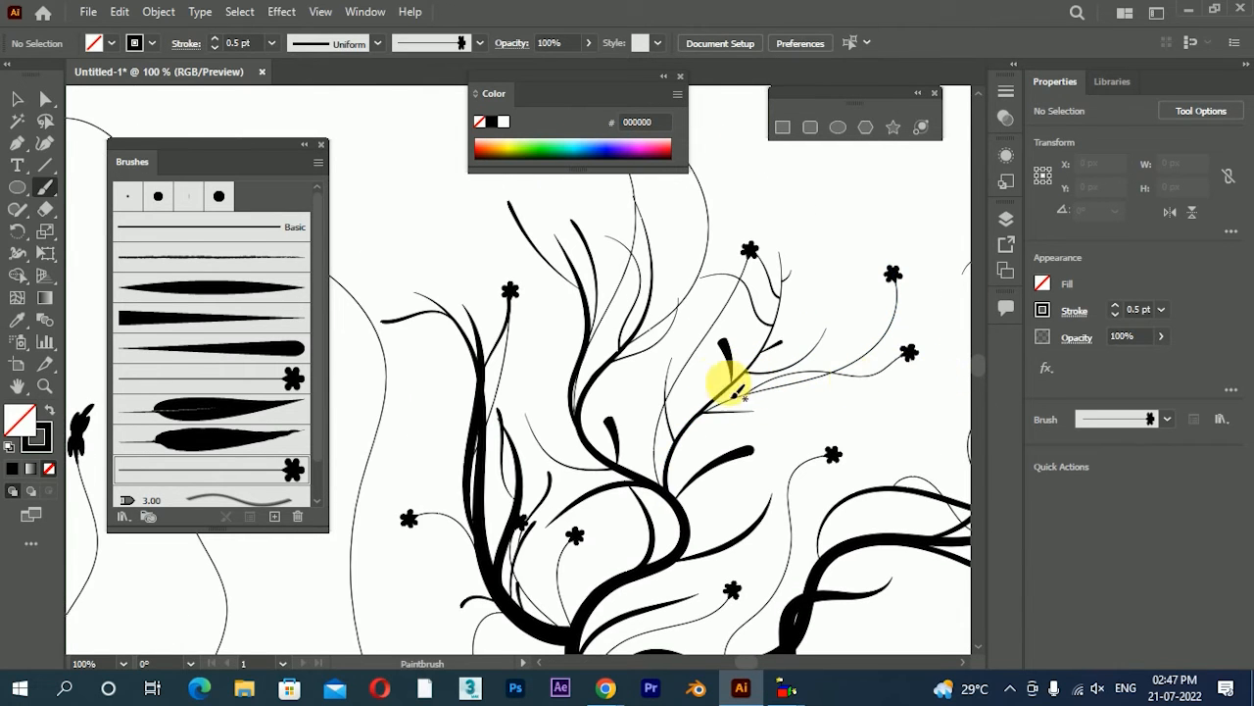
pyautogui.moveTo(717, 353); pyautogui.dragTo(691, 421)
pyautogui.hotkey('ctrl', '-')
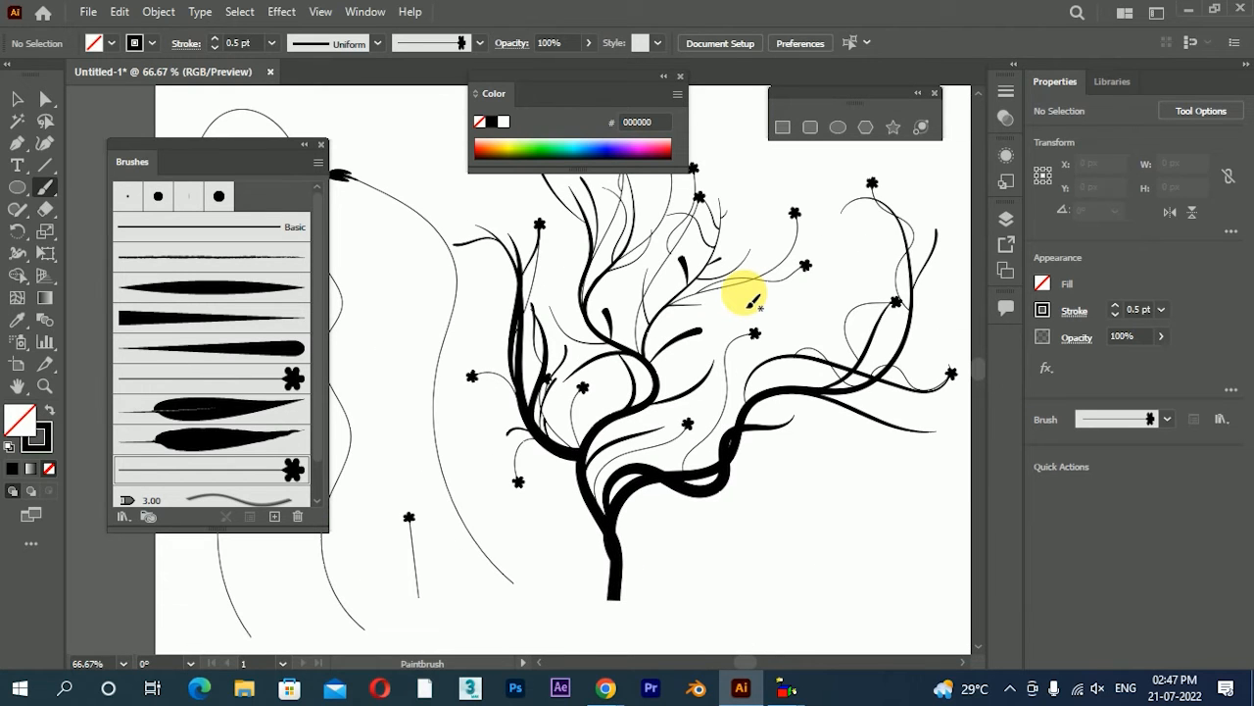
# Try a leaf beside the trunk's base with the veined leaf art brush, and undo it
pyautogui.moveTo(771, 329)
pyautogui.mouseDown()
pyautogui.moveTo(802, 326)
pyautogui.moveTo(778, 315)
pyautogui.mouseUp()
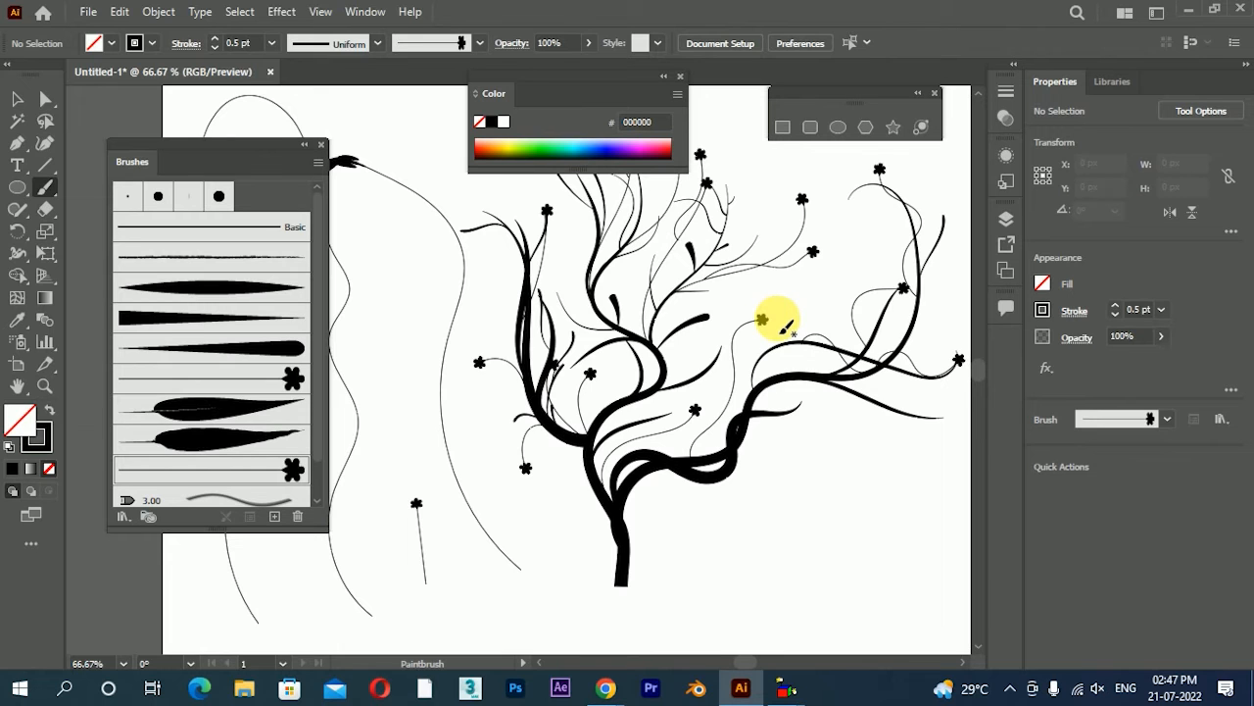
pyautogui.scroll(-1, 777, 321)
pyautogui.scroll(1, 709, 317)
pyautogui.scroll(1, 695, 336)
pyautogui.scroll(-1, 700, 308)
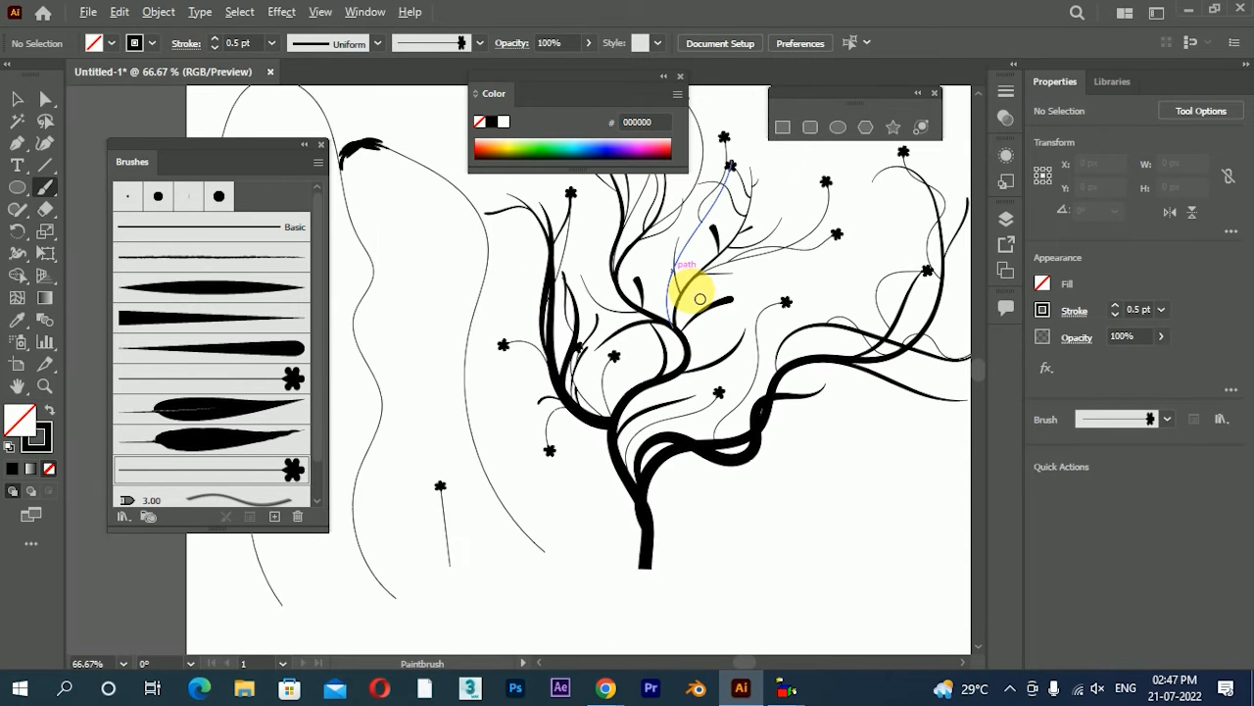
pyautogui.click(225, 411)
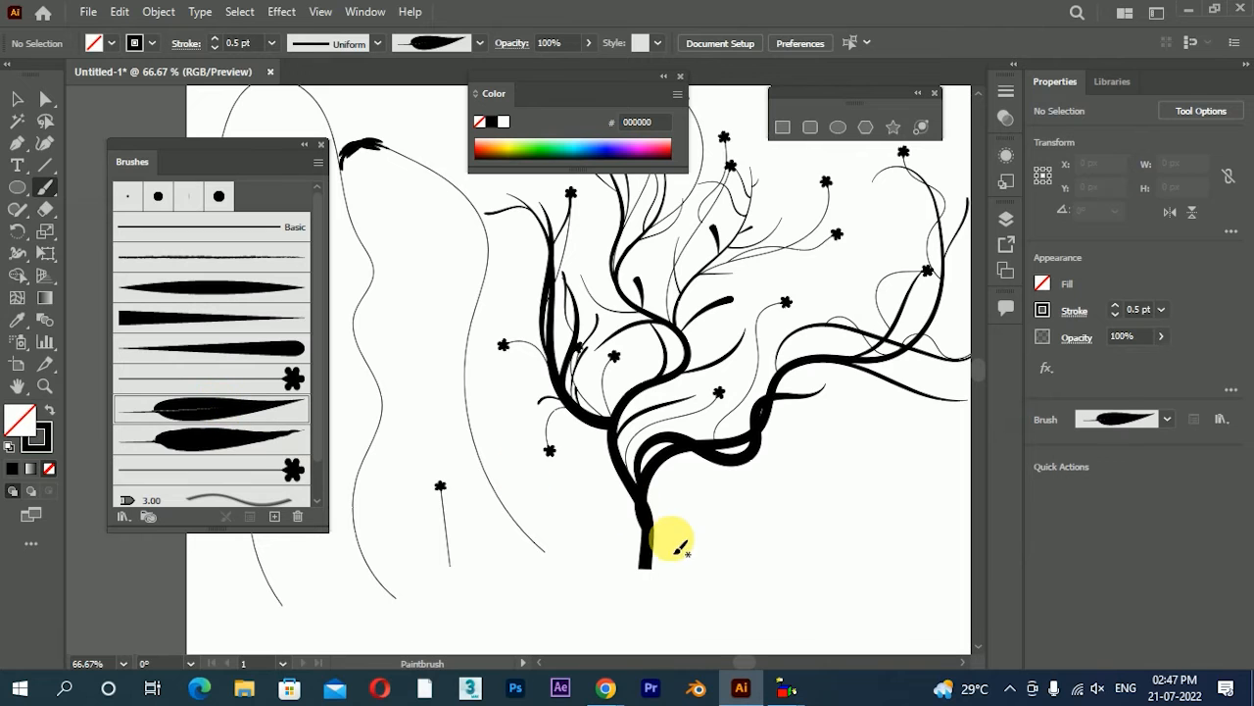
pyautogui.moveTo(657, 548); pyautogui.dragTo(765, 495)
pyautogui.scroll(2, 695, 579)
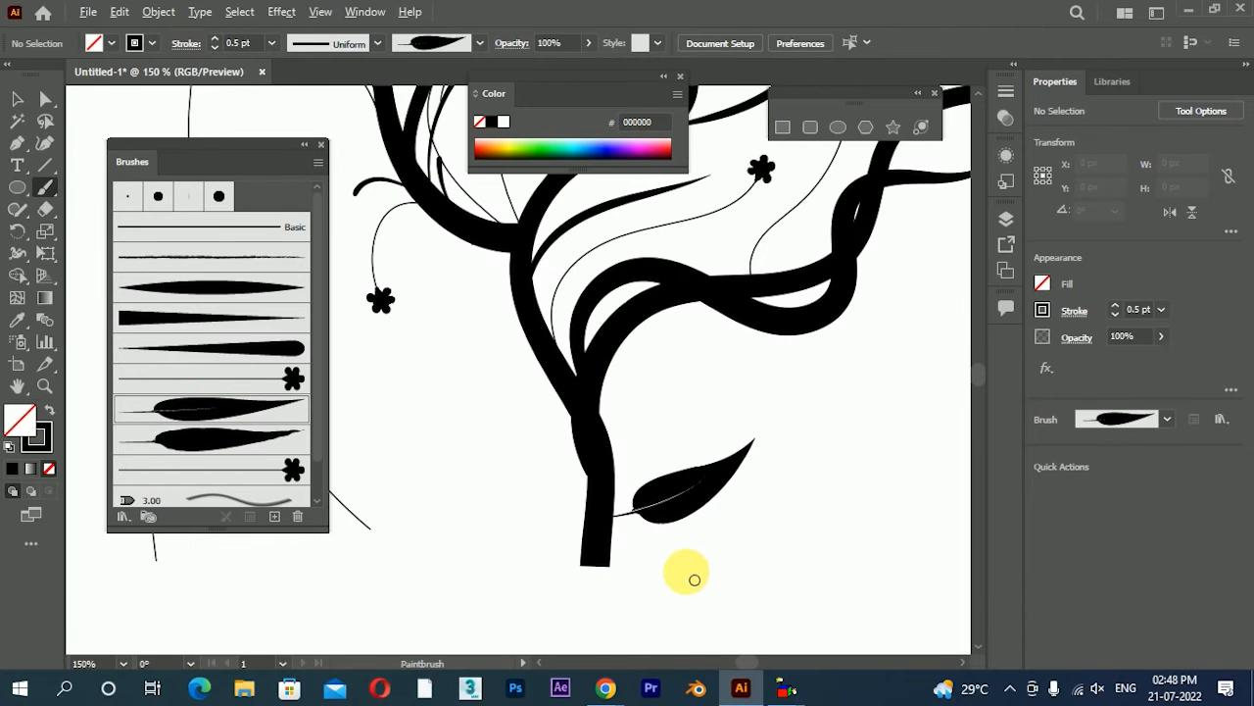
pyautogui.hotkey('ctrl', 'z')
pyautogui.scroll(5, 720, 493)
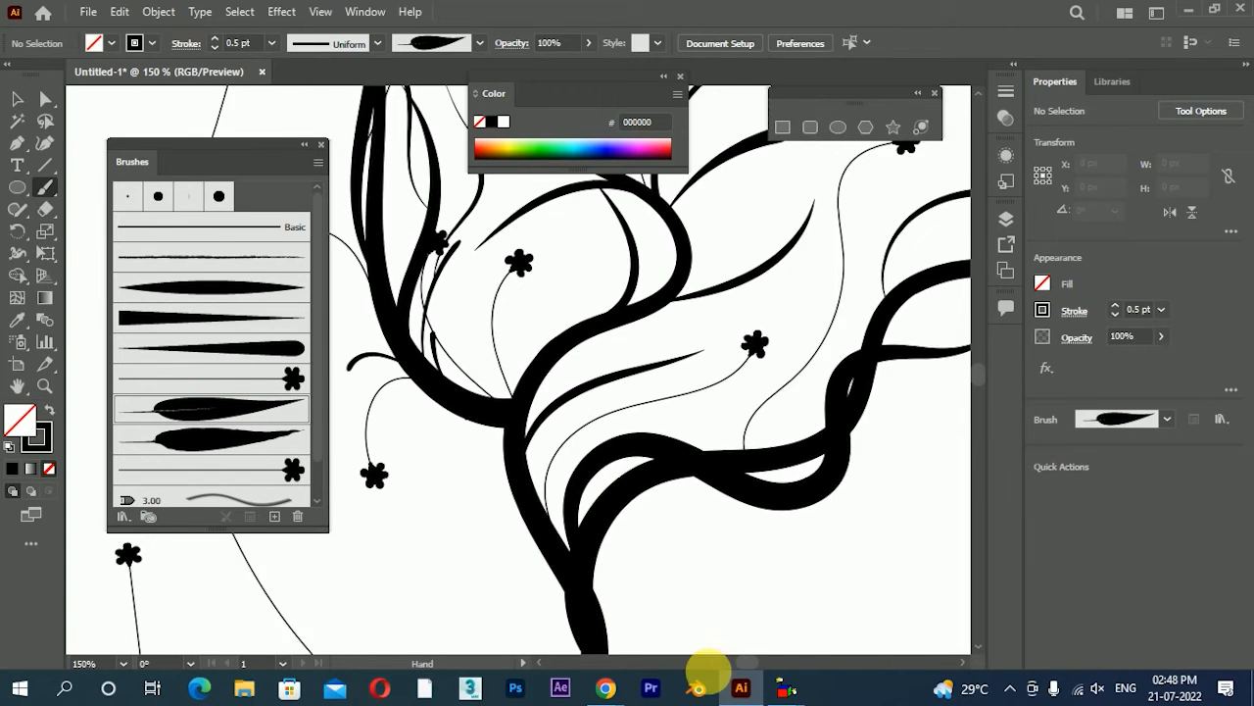
# Try veined leaves on the middle branch's right twig and on the right branch, and undo them all
pyautogui.moveTo(706, 345)
pyautogui.mouseDown()
pyautogui.moveTo(757, 340)
pyautogui.moveTo(723, 280)
pyautogui.moveTo(751, 246)
pyautogui.mouseUp()
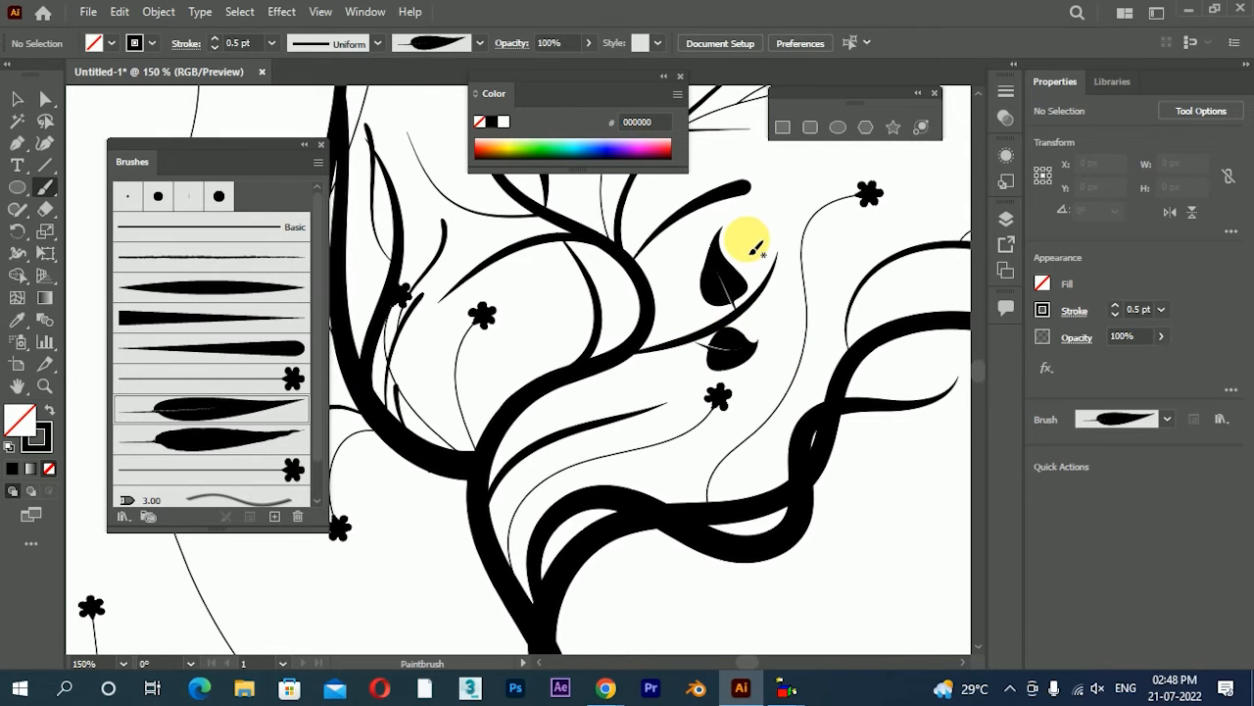
pyautogui.moveTo(815, 417); pyautogui.dragTo(698, 421)
pyautogui.moveTo(756, 359); pyautogui.dragTo(900, 433)
pyautogui.hotkey('ctrl', 'z')
pyautogui.moveTo(787, 333)
pyautogui.mouseDown()
pyautogui.moveTo(800, 309)
pyautogui.moveTo(840, 291)
pyautogui.mouseUp()
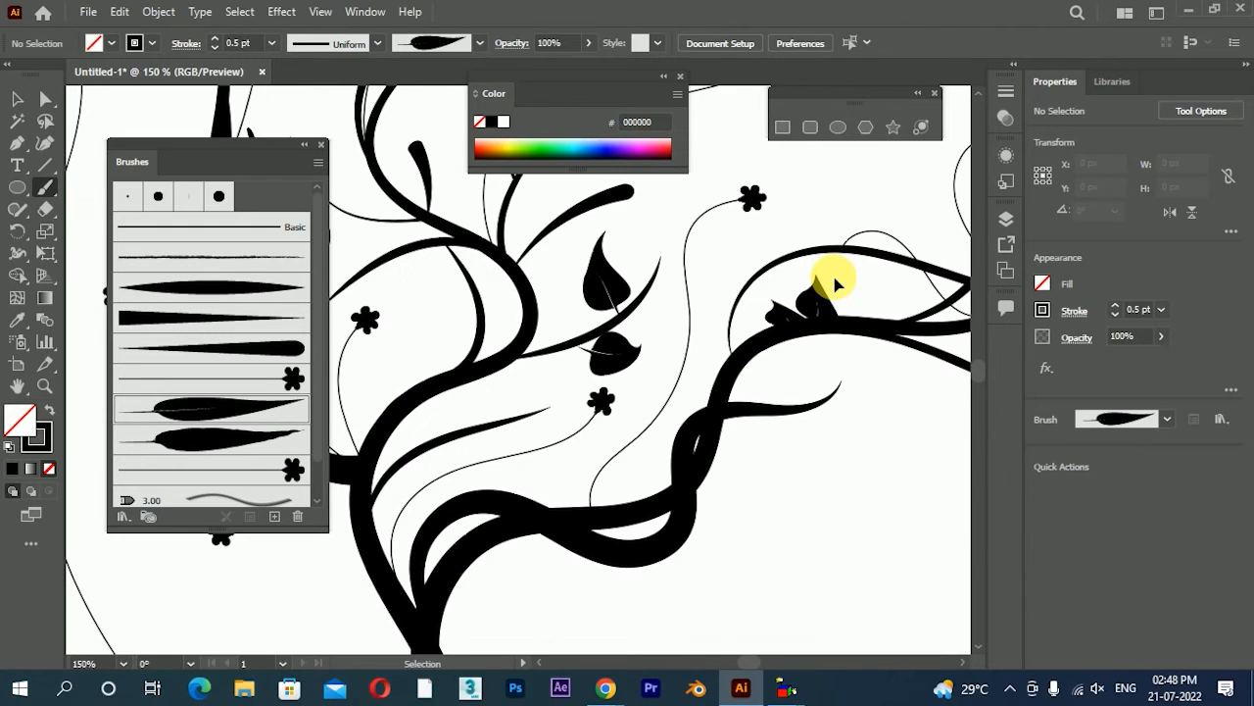
pyautogui.hotkey('ctrl', 'z')
pyautogui.hotkey('ctrl', 'z')
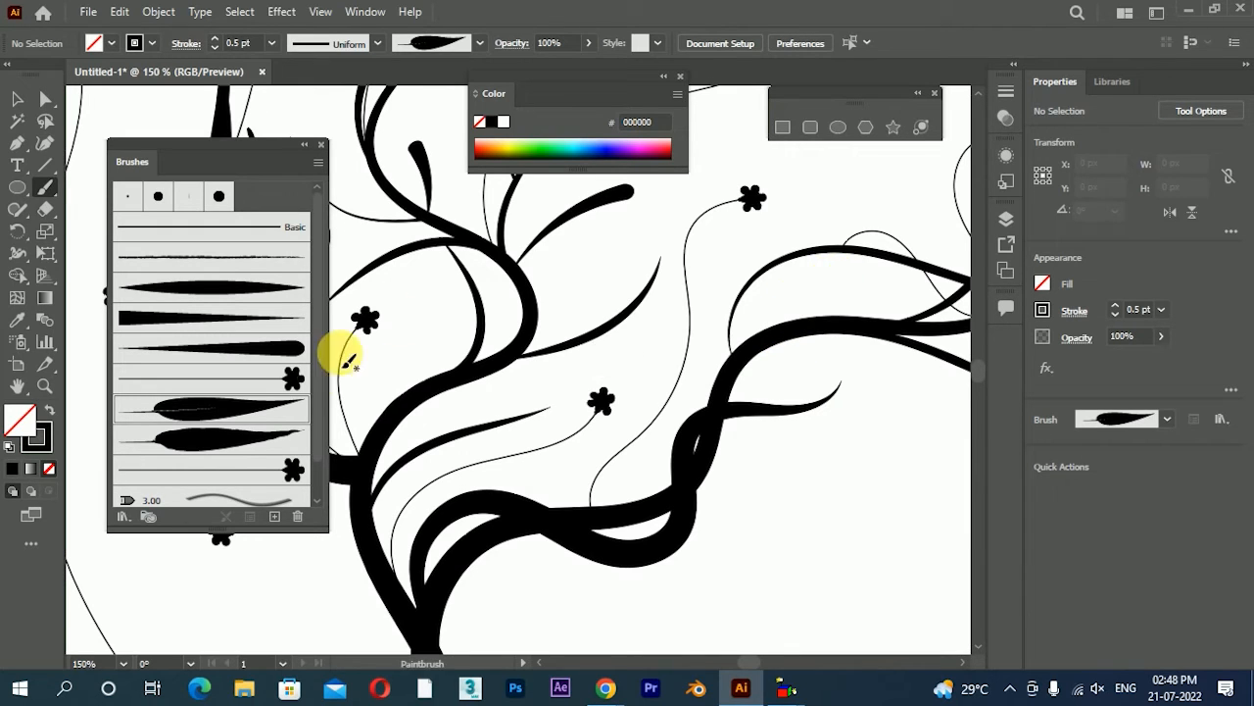
# Set the veined leaf art brush to Scale Proportionately
pyautogui.doubleClick(232, 412)
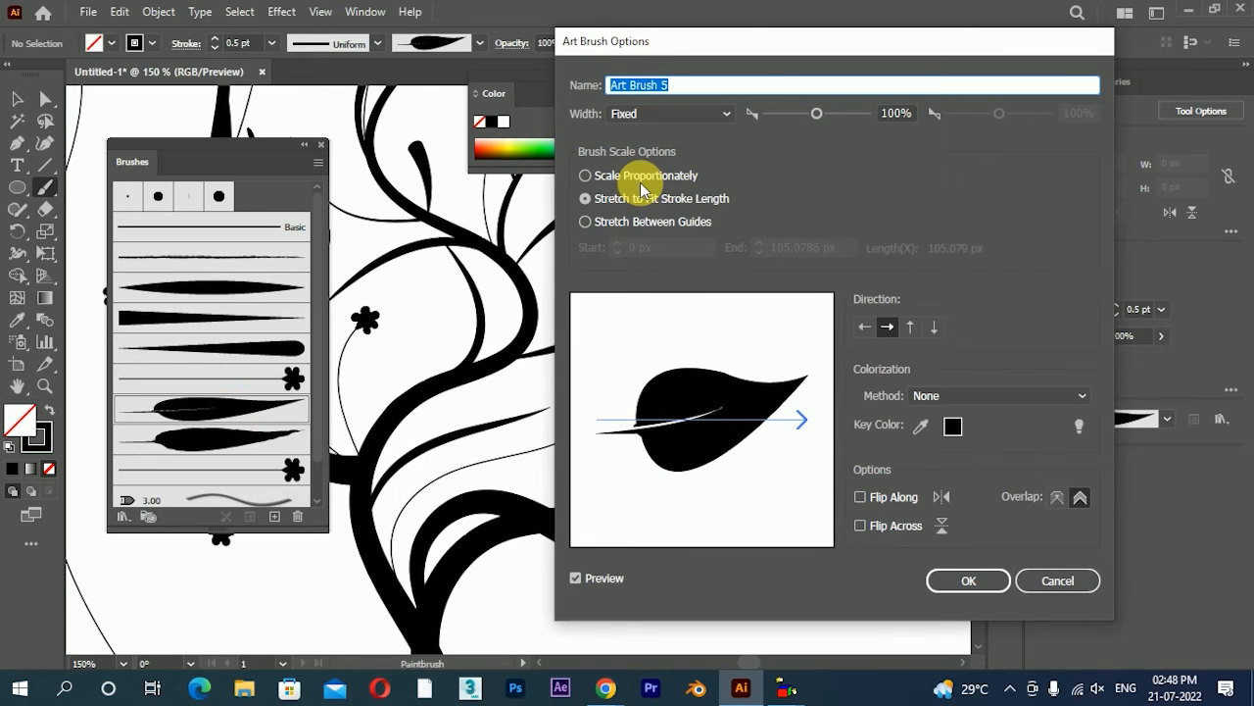
pyautogui.click(644, 187)
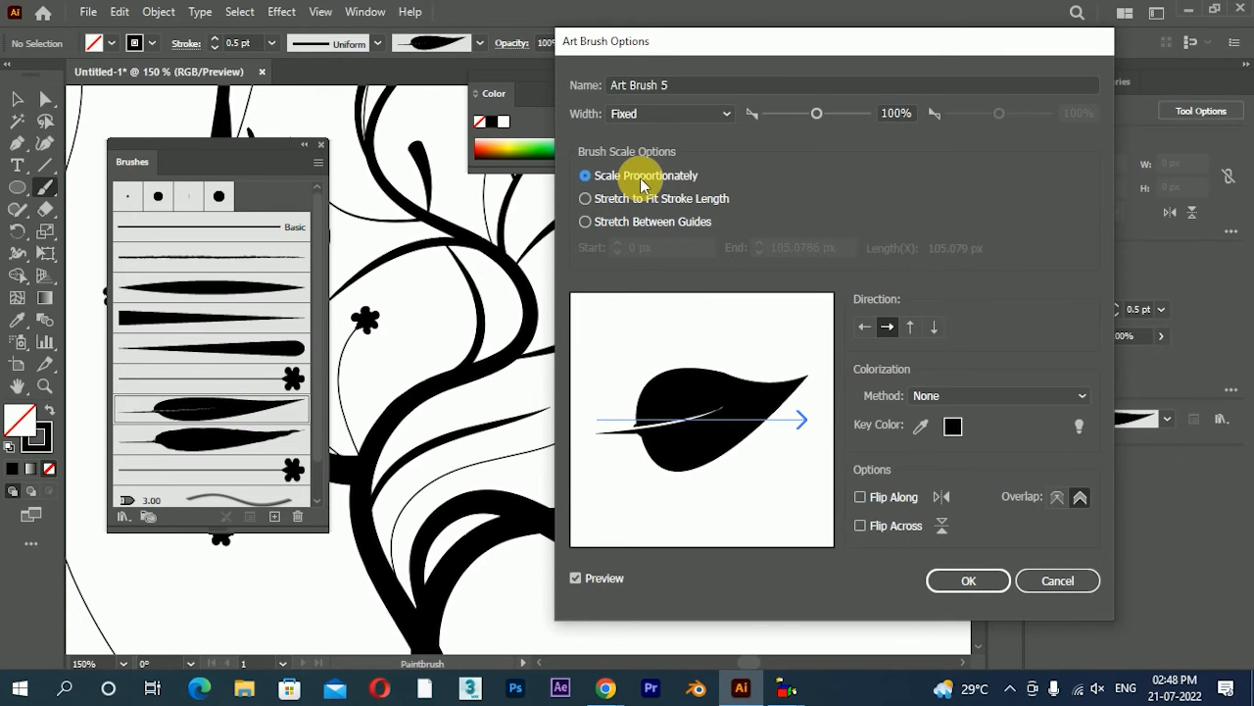
pyautogui.click(968, 580)
# Paint veined leaves of varying size along the right branch and its upper offshoots
pyautogui.moveTo(720, 416)
pyautogui.mouseDown()
pyautogui.moveTo(746, 385)
pyautogui.moveTo(750, 342)
pyautogui.mouseUp()
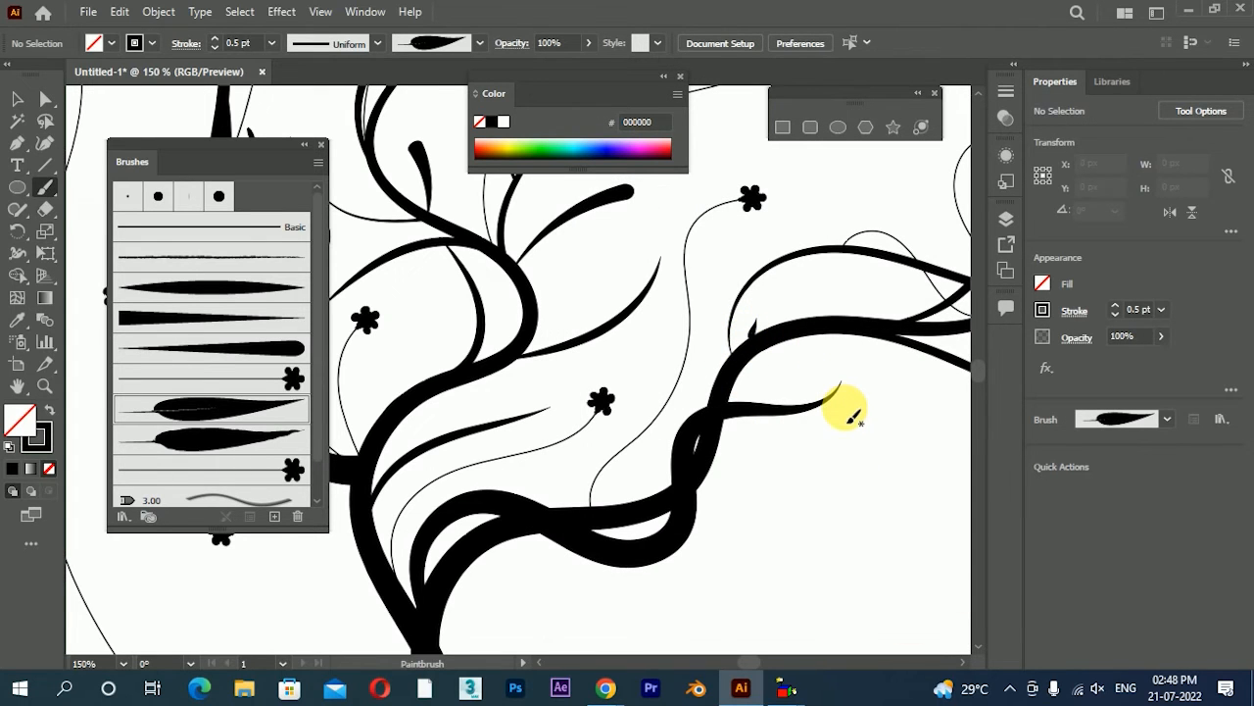
pyautogui.moveTo(737, 378); pyautogui.dragTo(821, 377)
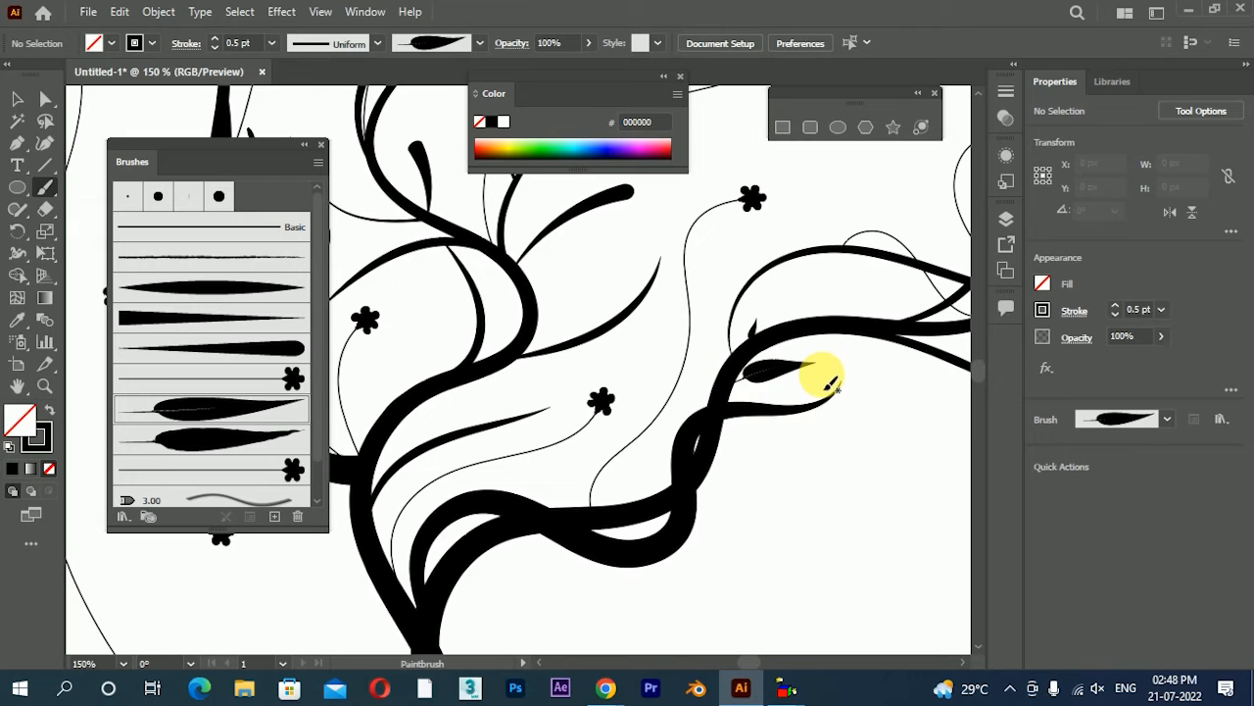
pyautogui.moveTo(802, 253); pyautogui.dragTo(814, 230)
pyautogui.moveTo(859, 279); pyautogui.dragTo(731, 310)
pyautogui.moveTo(814, 298)
pyautogui.mouseDown()
pyautogui.moveTo(819, 281)
pyautogui.moveTo(824, 308)
pyautogui.moveTo(810, 316)
pyautogui.moveTo(874, 284)
pyautogui.moveTo(874, 330)
pyautogui.mouseUp()
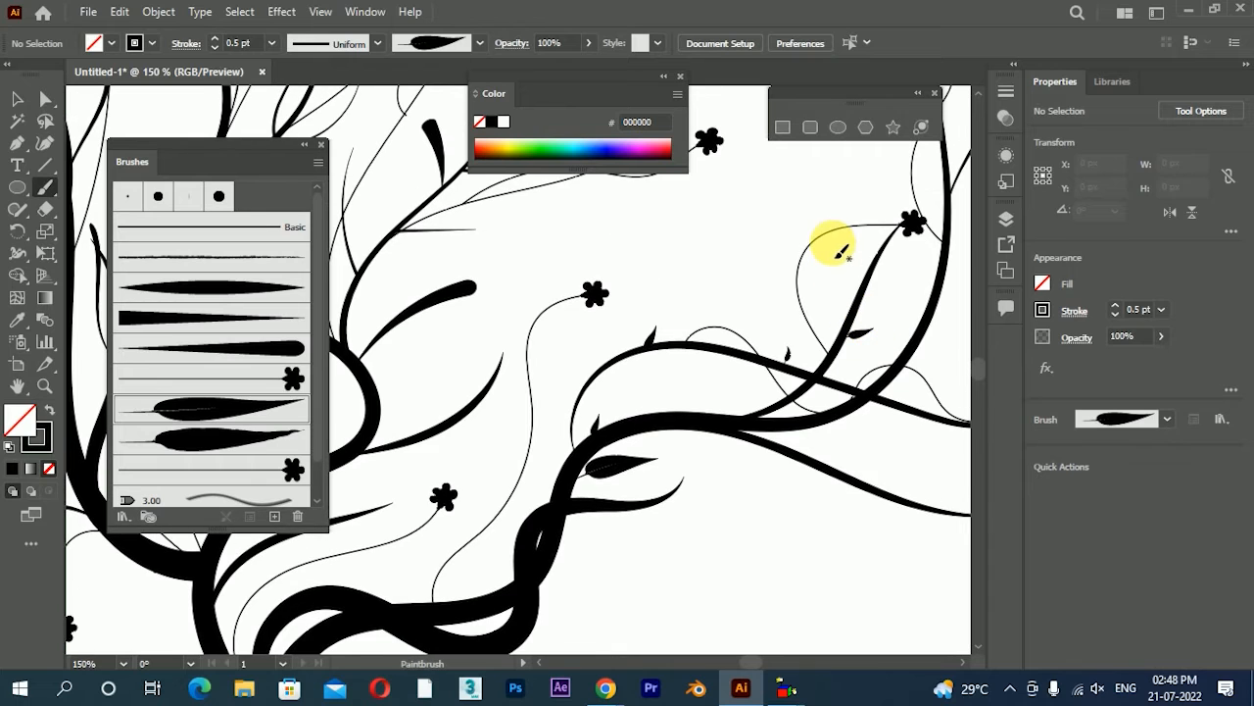
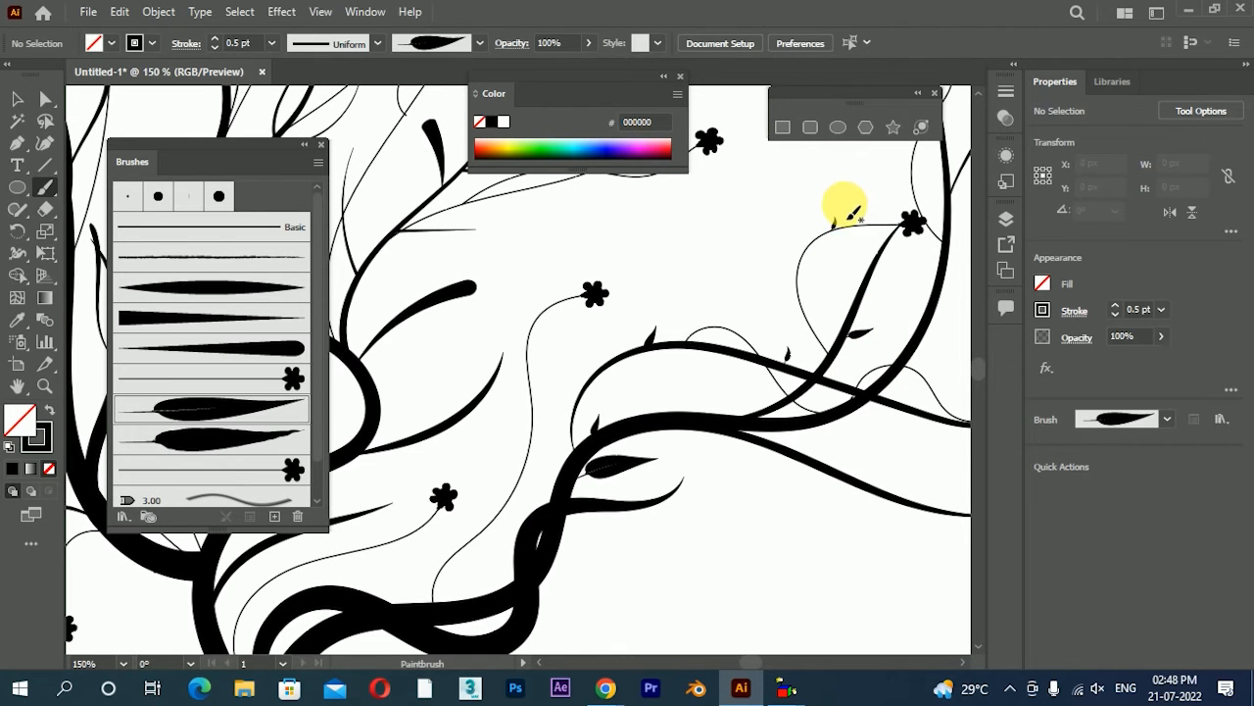
# Paint black veined leaves of varying size and direction along the middle and left branches
pyautogui.scroll(-1, 849, 208)
pyautogui.moveTo(527, 348)
pyautogui.mouseDown()
pyautogui.moveTo(566, 327)
pyautogui.moveTo(663, 360)
pyautogui.mouseUp()
pyautogui.moveTo(627, 305)
pyautogui.mouseDown()
pyautogui.moveTo(633, 274)
pyautogui.moveTo(713, 340)
pyautogui.moveTo(658, 269)
pyautogui.mouseUp()
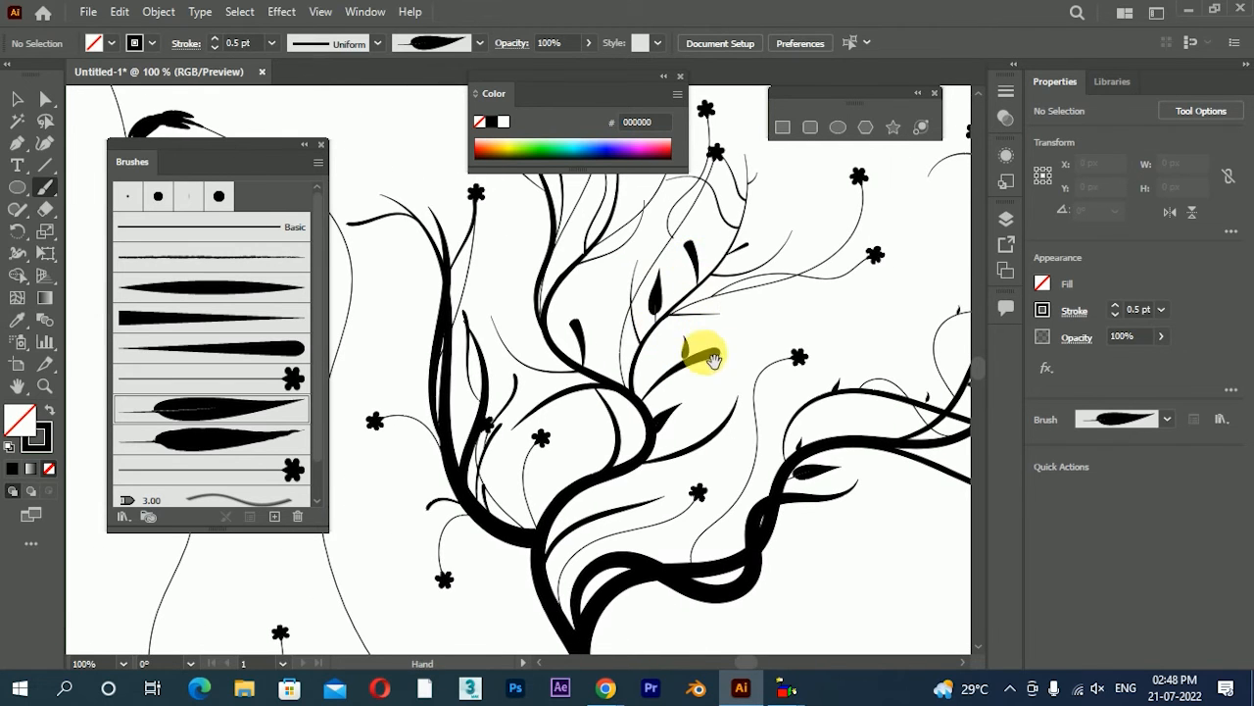
pyautogui.moveTo(715, 361); pyautogui.dragTo(813, 350)
pyautogui.moveTo(745, 380); pyautogui.dragTo(778, 412)
pyautogui.moveTo(686, 354)
pyautogui.mouseDown()
pyautogui.moveTo(716, 312)
pyautogui.moveTo(795, 382)
pyautogui.mouseUp()
pyautogui.moveTo(747, 331); pyautogui.dragTo(728, 301)
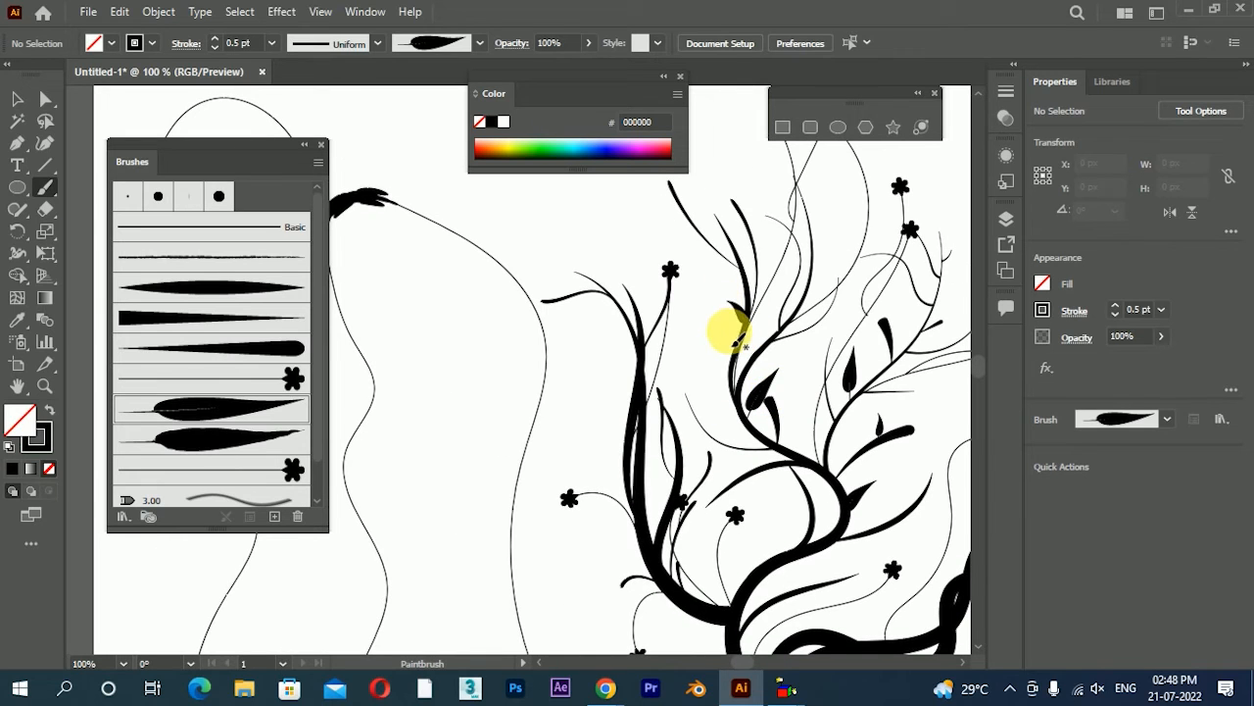
pyautogui.moveTo(638, 385); pyautogui.dragTo(586, 359)
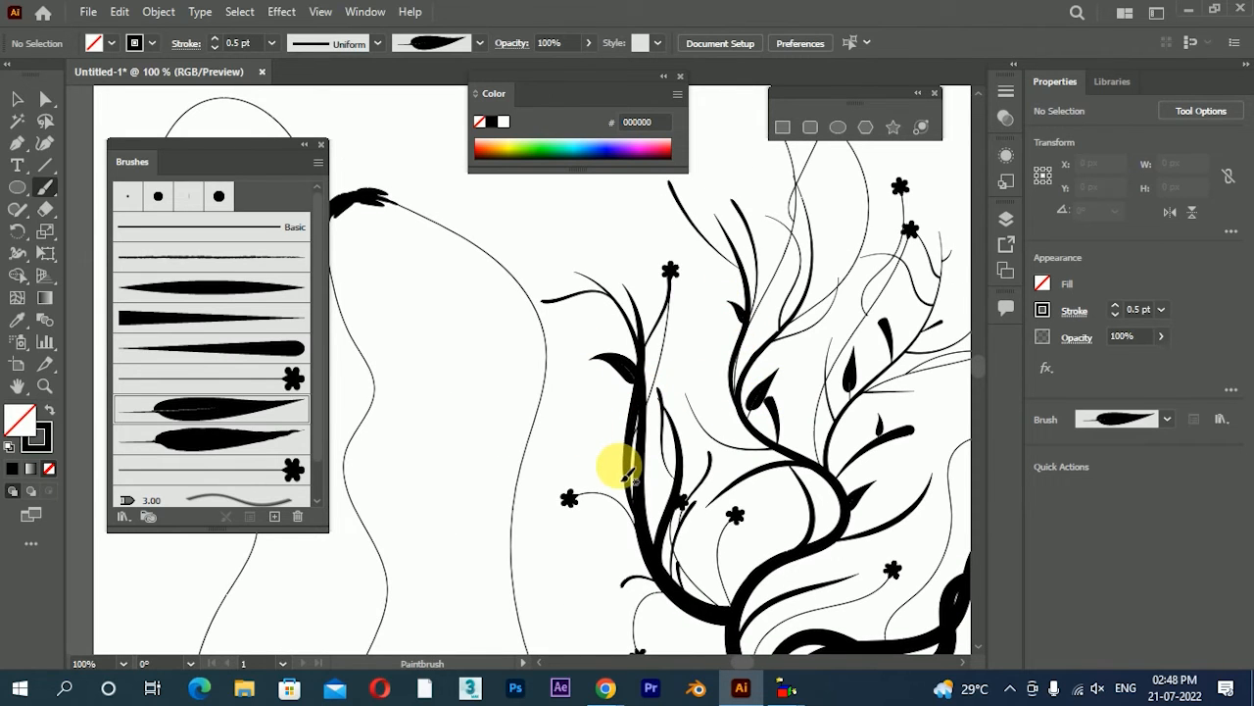
pyautogui.moveTo(627, 475)
pyautogui.mouseDown()
pyautogui.moveTo(601, 425)
pyautogui.moveTo(588, 342)
pyautogui.mouseUp()
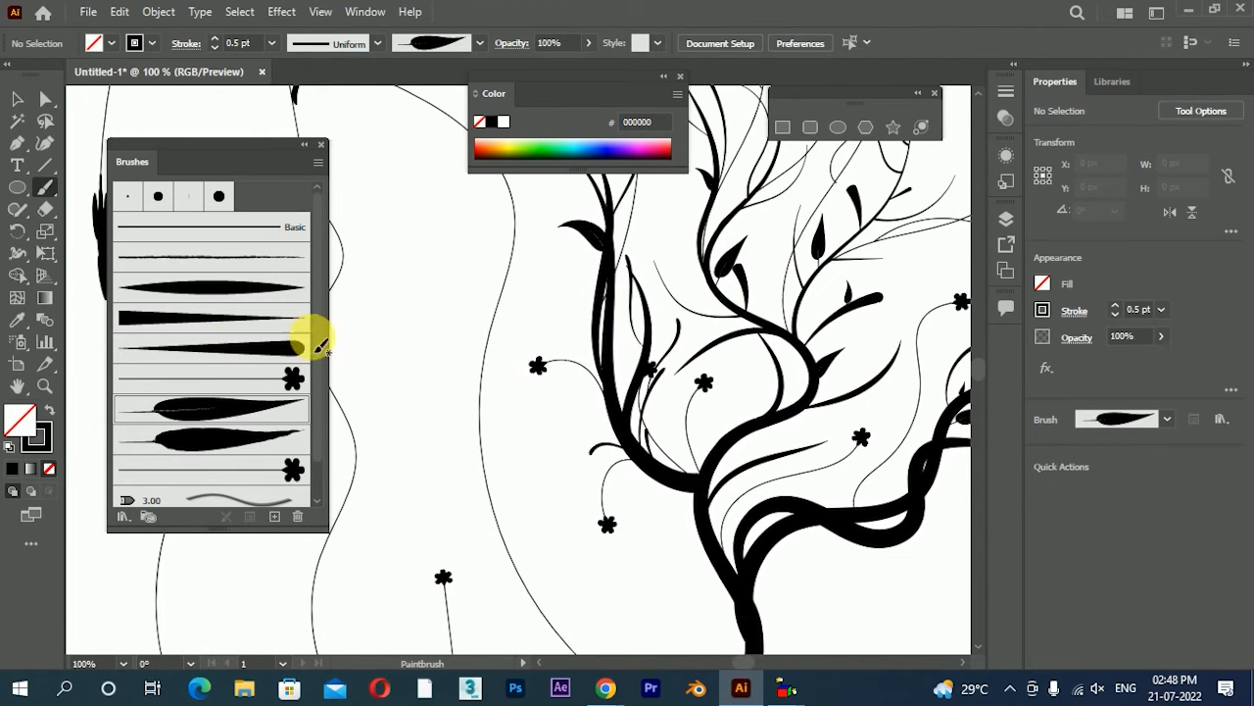
# Set the stroke colour to green 009421 and paint a small veined leaf below the base of the left branch
pyautogui.click(540, 152)
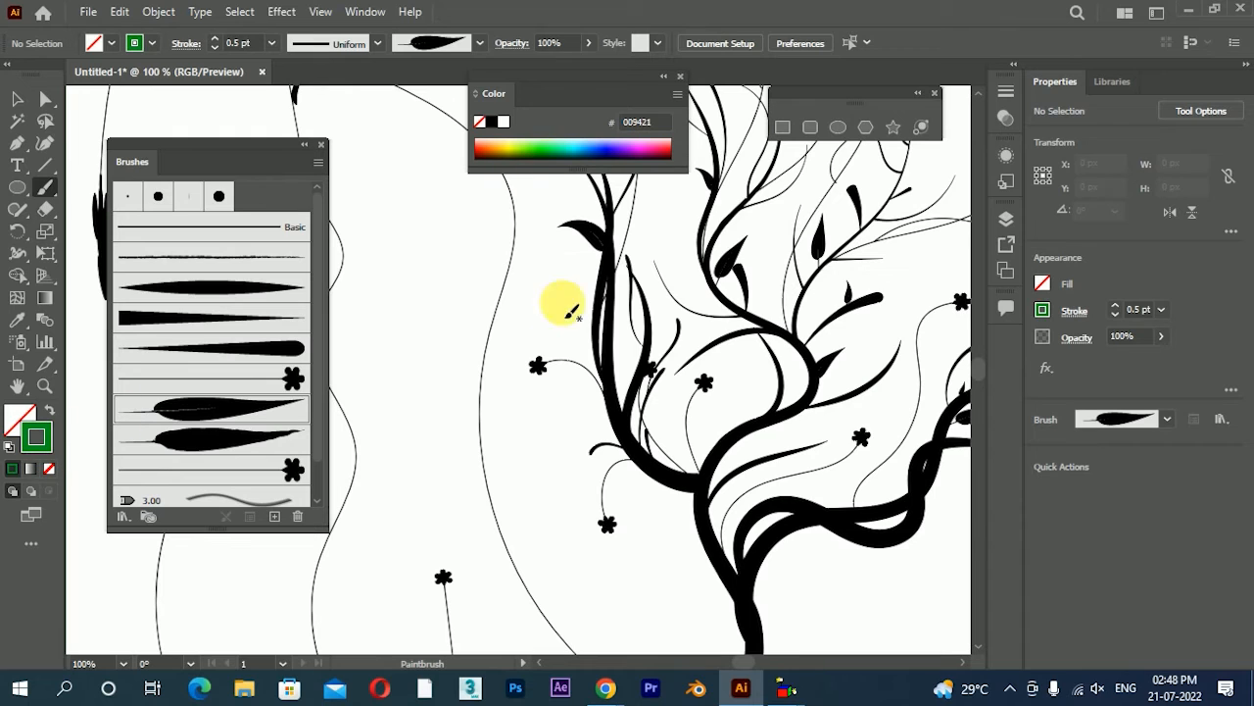
pyautogui.moveTo(590, 402); pyautogui.dragTo(521, 401)
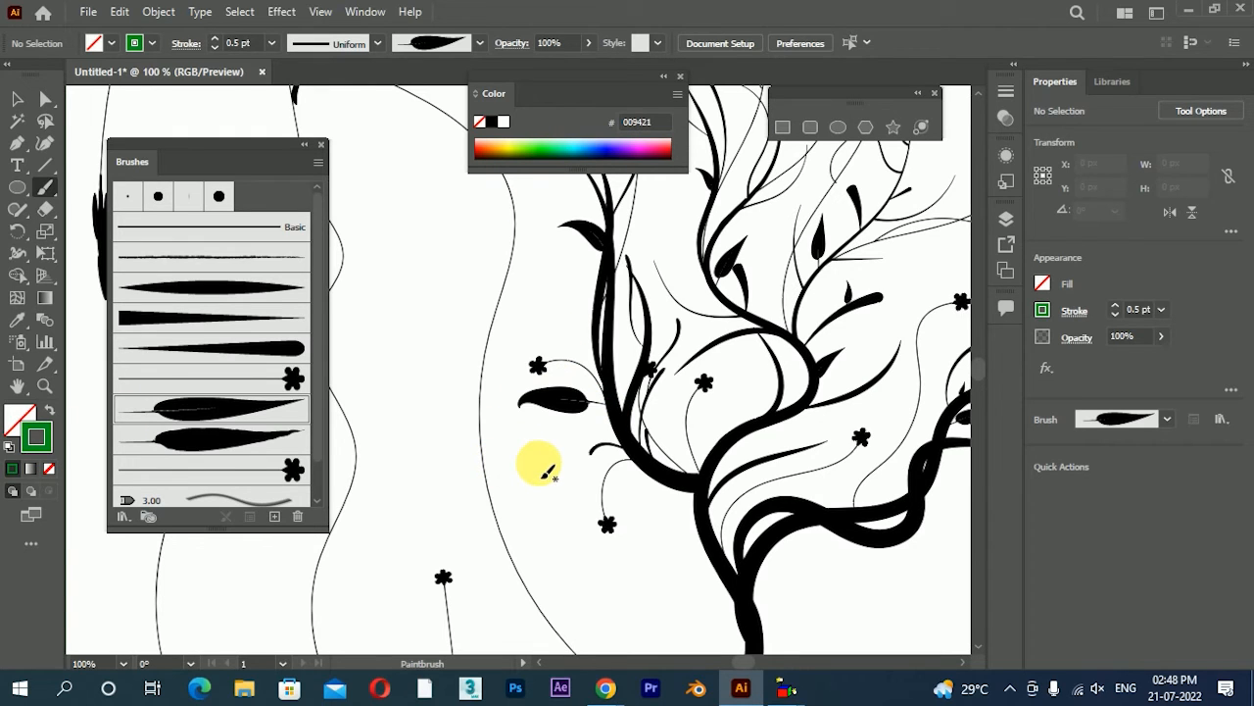
pyautogui.hotkey('ctrl', 'z')
pyautogui.moveTo(646, 464); pyautogui.dragTo(635, 500)
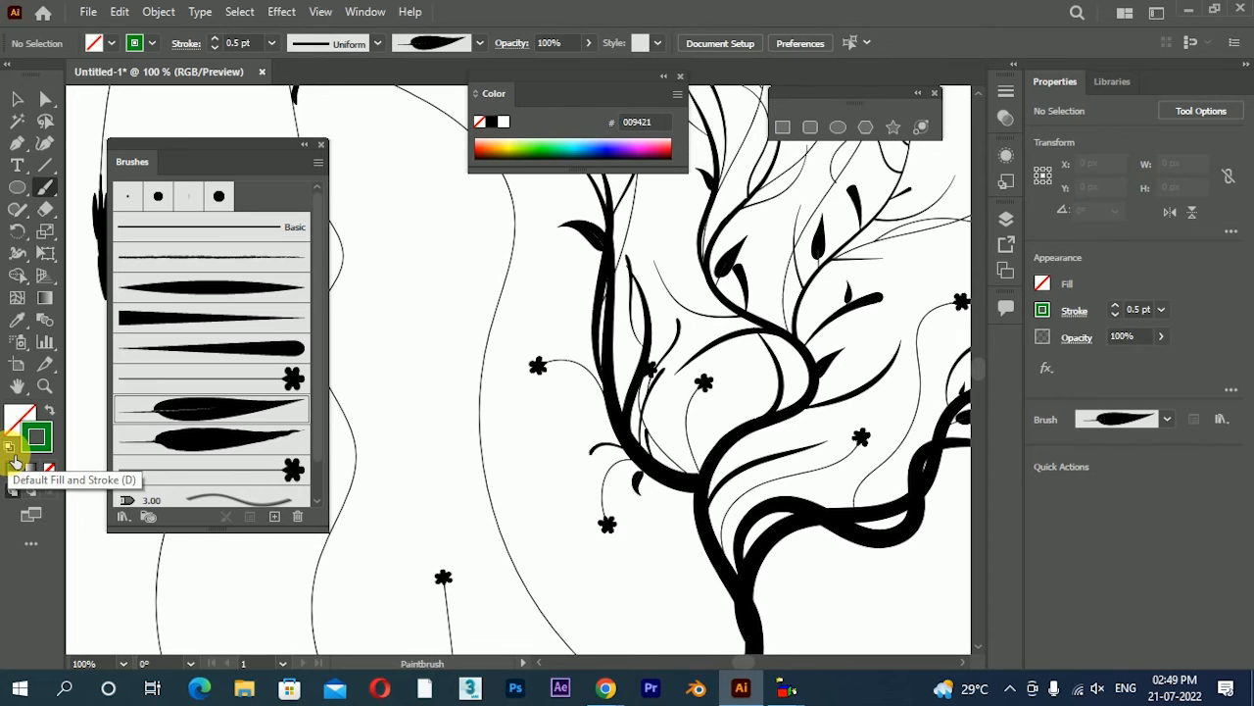
# Set the veined leaf art brush's colorization method to Tints and apply the change to the existing strokes
pyautogui.doubleClick(174, 416)
pyautogui.click(933, 397)
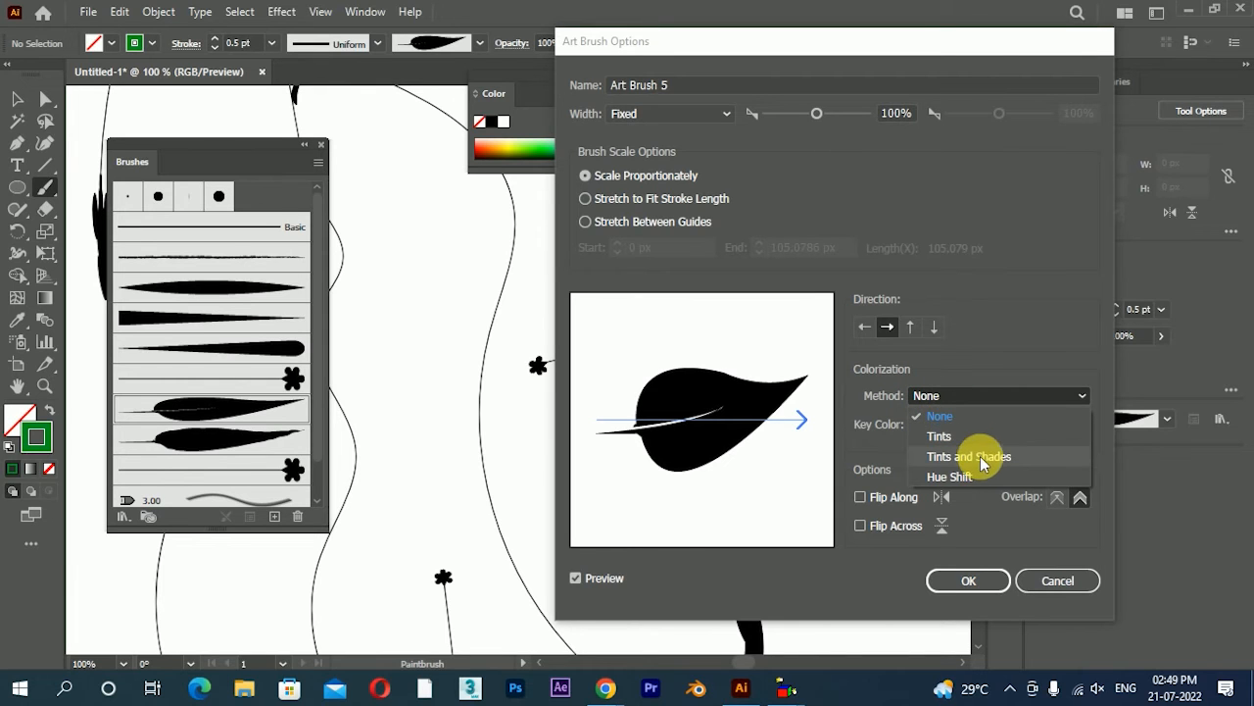
pyautogui.click(965, 435)
pyautogui.click(968, 581)
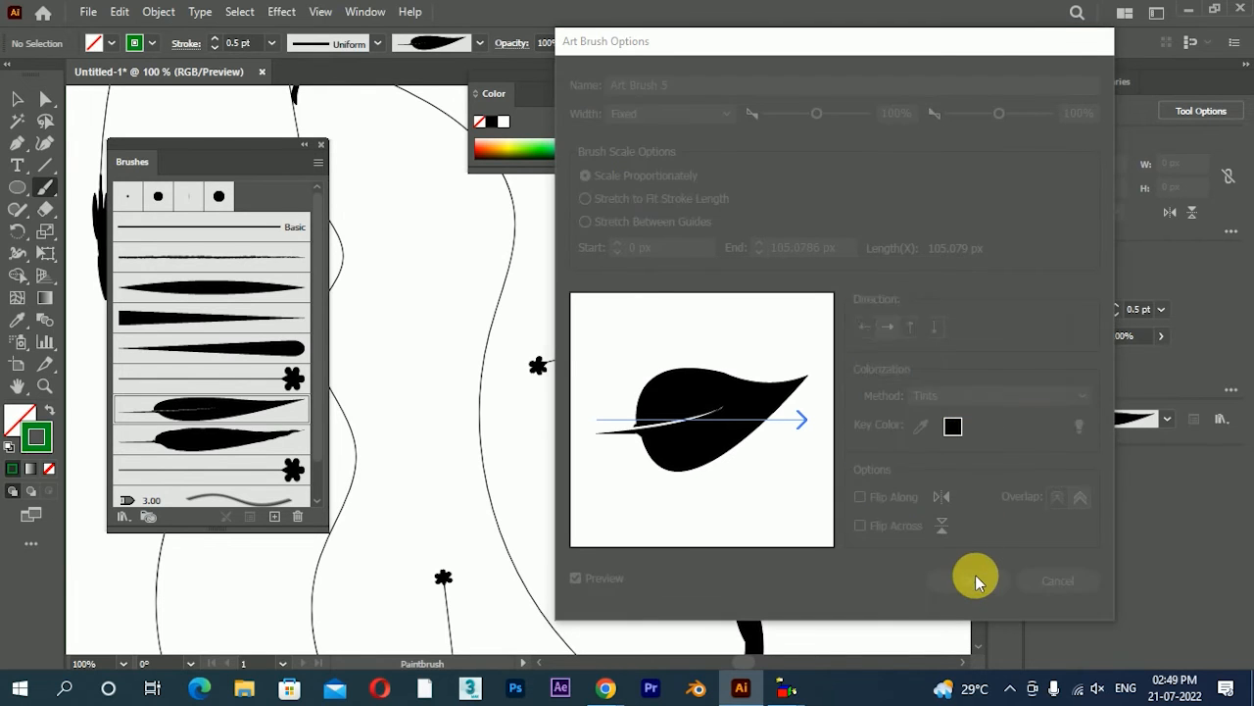
pyautogui.click(834, 361)
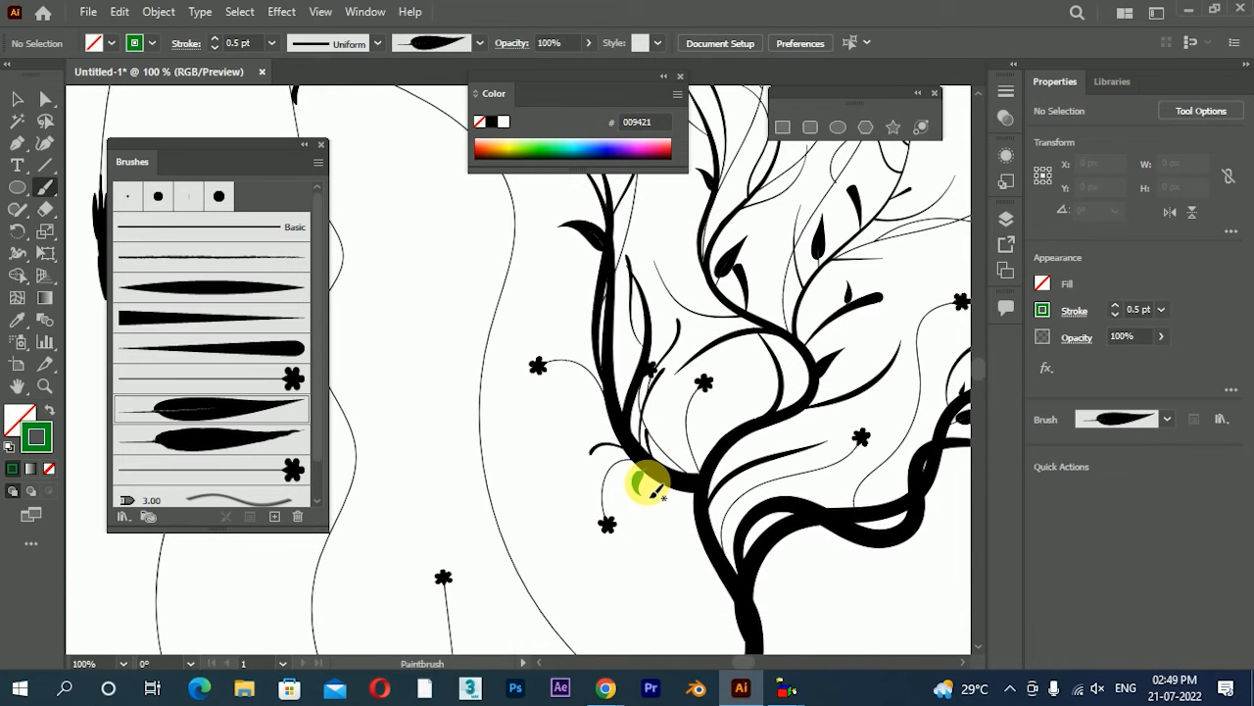
# Paint green veined leaves of varying size on the left, middle and right branches and their twigs
pyautogui.moveTo(783, 422); pyautogui.dragTo(671, 525)
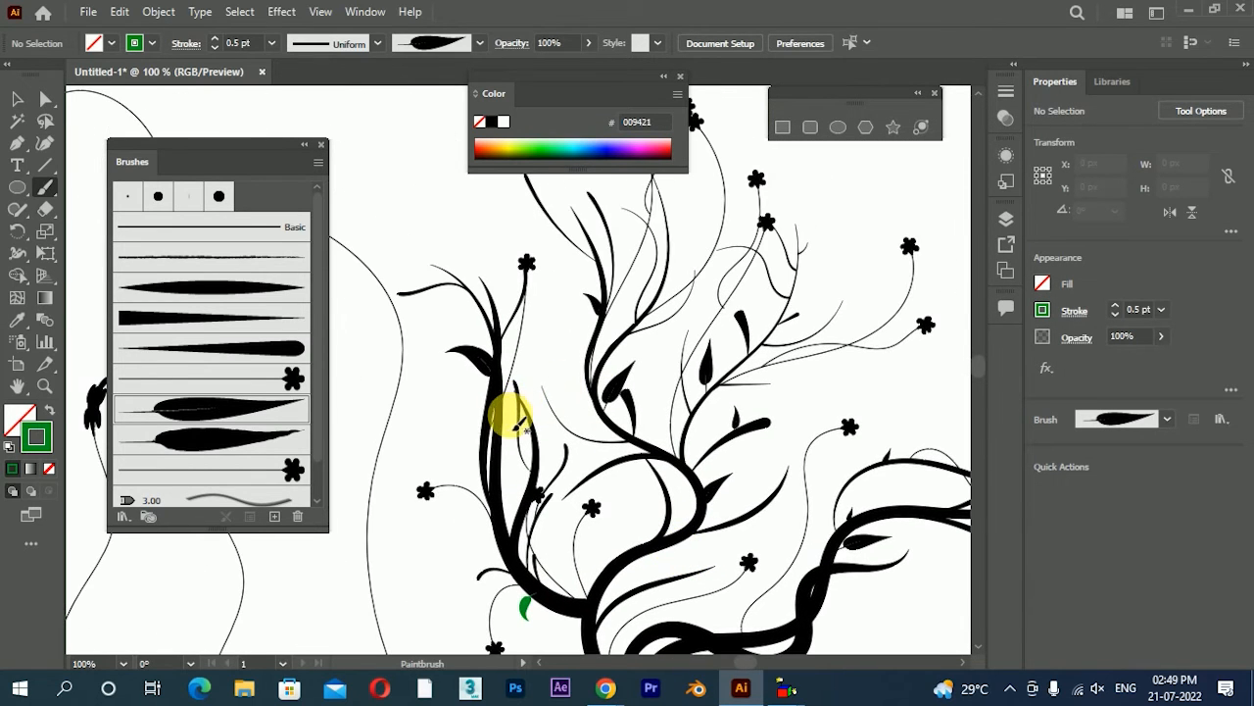
pyautogui.moveTo(501, 431); pyautogui.dragTo(504, 411)
pyautogui.moveTo(552, 376); pyautogui.dragTo(605, 435)
pyautogui.moveTo(621, 388)
pyautogui.mouseDown()
pyautogui.moveTo(593, 356)
pyautogui.moveTo(625, 404)
pyautogui.mouseUp()
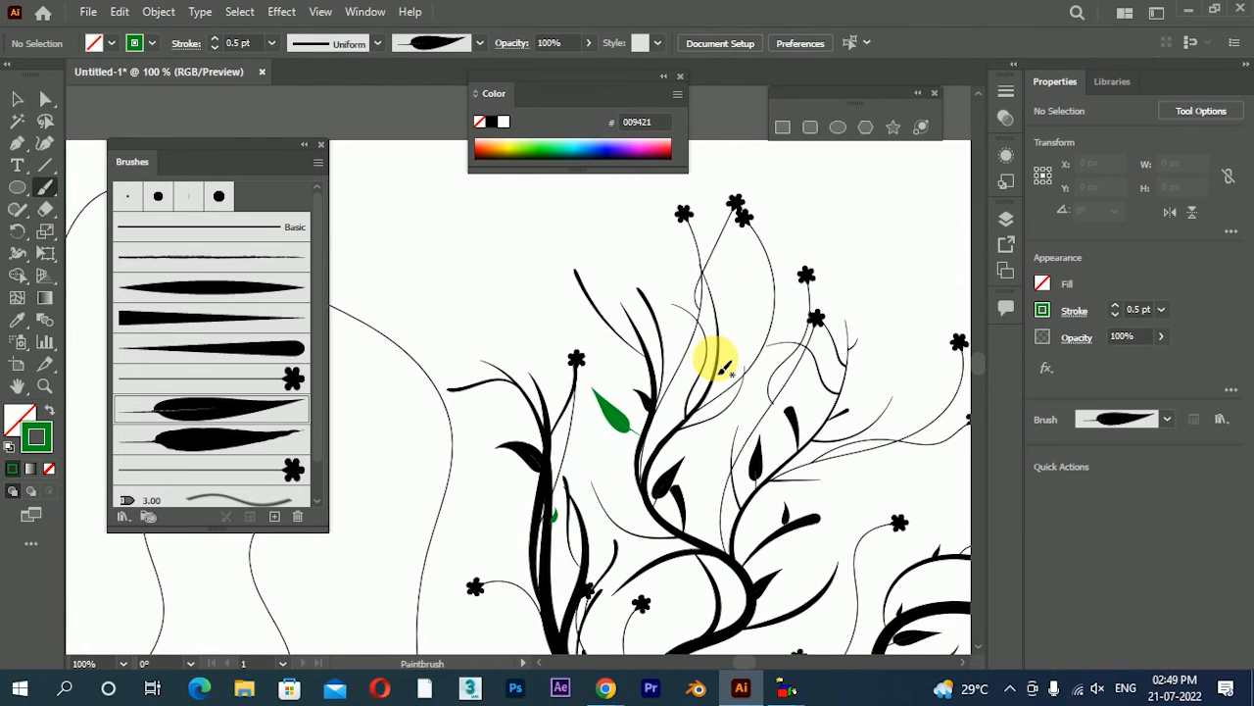
pyautogui.moveTo(771, 348)
pyautogui.mouseDown()
pyautogui.moveTo(828, 334)
pyautogui.moveTo(762, 345)
pyautogui.mouseUp()
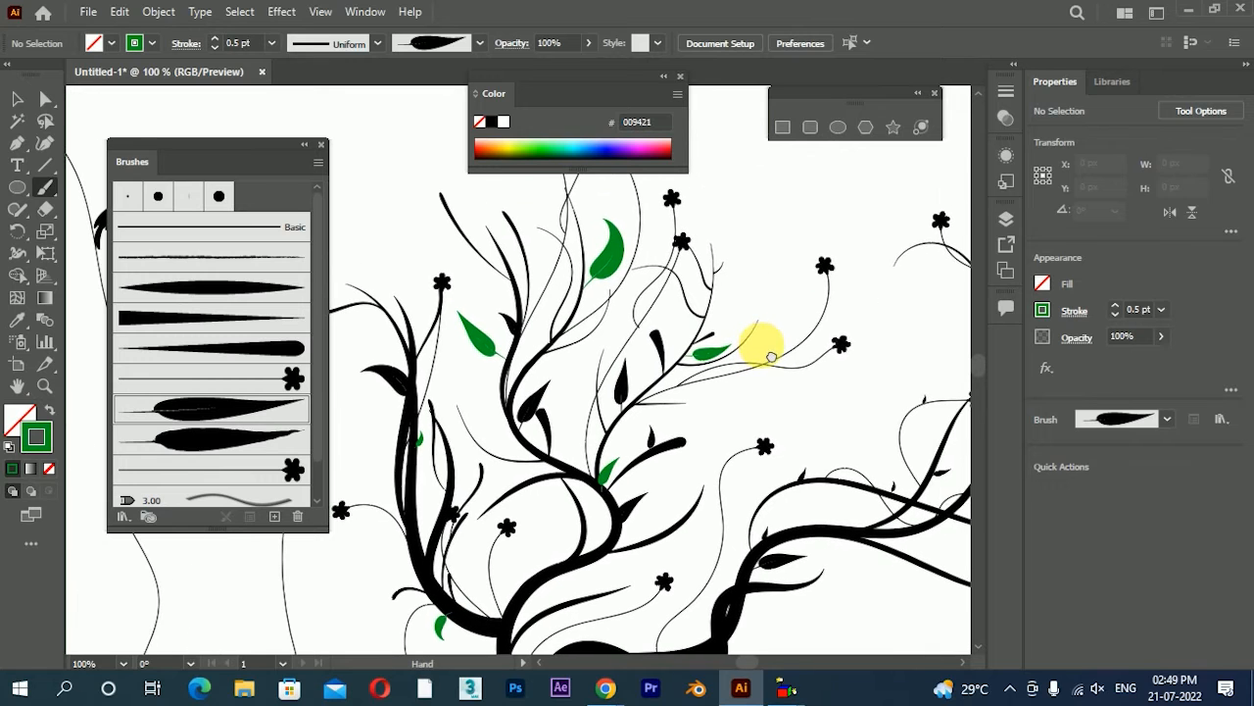
pyautogui.moveTo(822, 488)
pyautogui.mouseDown()
pyautogui.moveTo(845, 417)
pyautogui.moveTo(788, 455)
pyautogui.mouseUp()
pyautogui.moveTo(760, 376); pyautogui.dragTo(871, 330)
pyautogui.moveTo(754, 400); pyautogui.dragTo(790, 321)
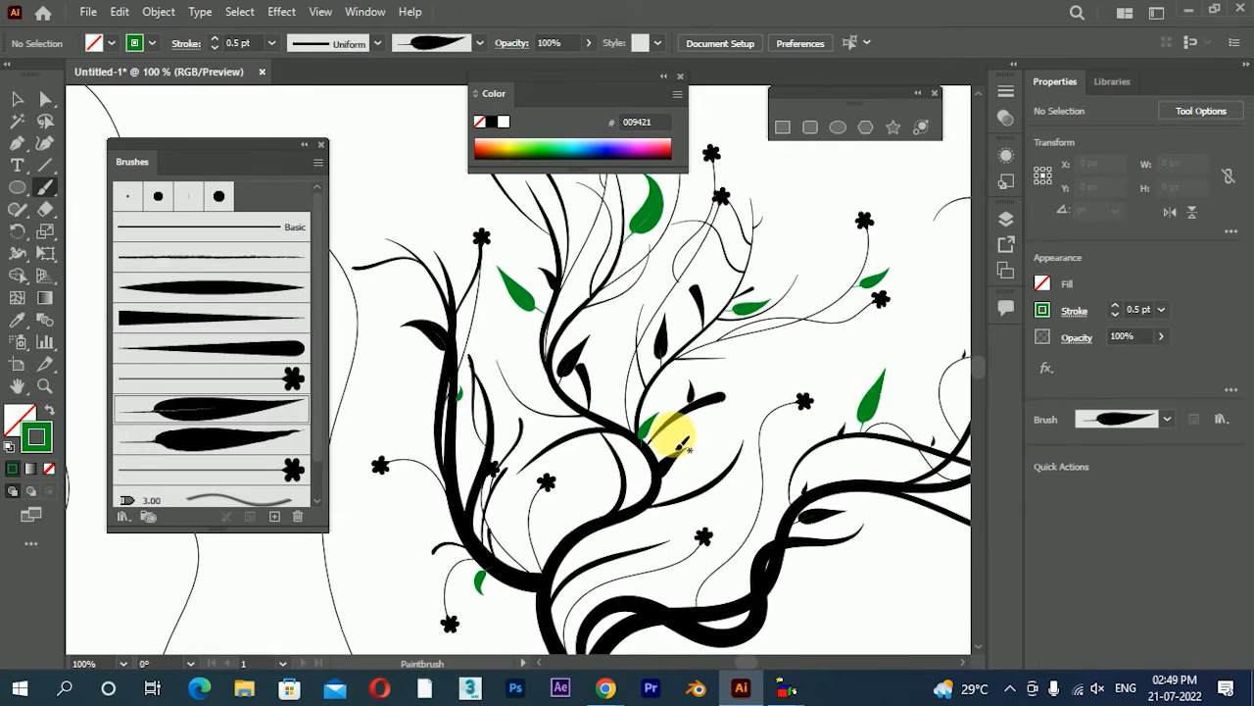
pyautogui.moveTo(689, 423)
pyautogui.mouseDown()
pyautogui.moveTo(726, 431)
pyautogui.moveTo(778, 356)
pyautogui.moveTo(871, 369)
pyautogui.mouseUp()
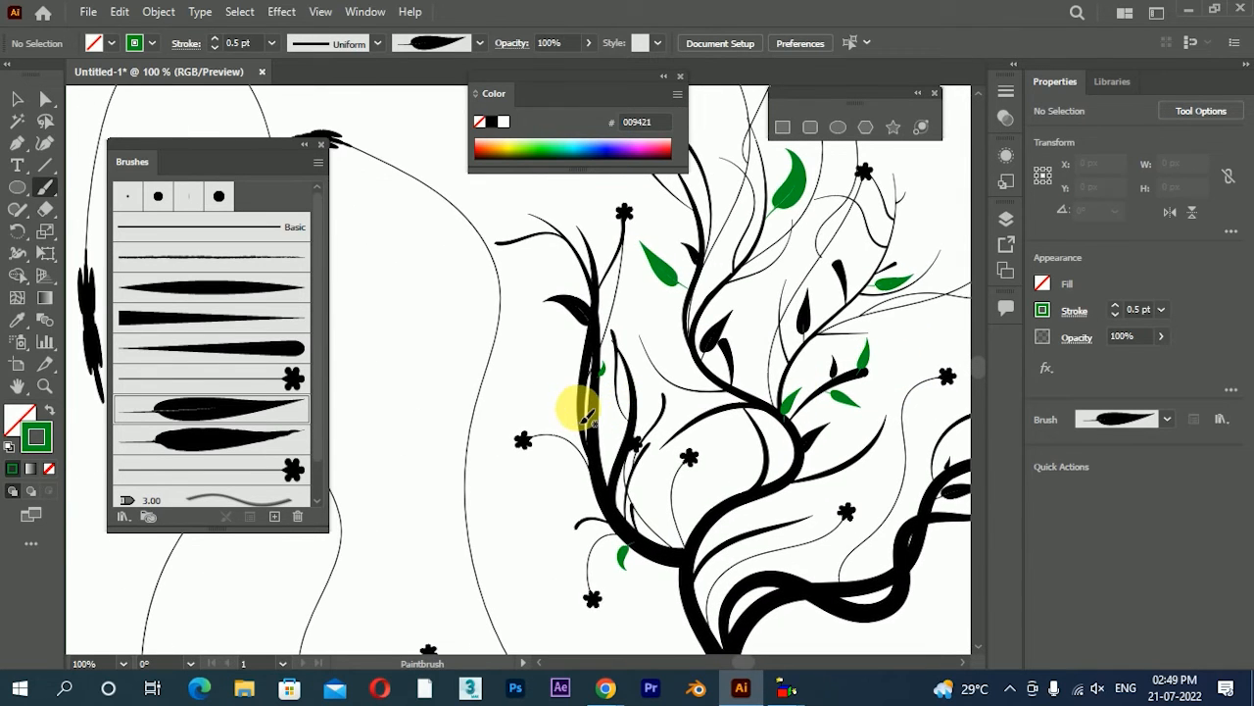
pyautogui.scroll(-2, 632, 390)
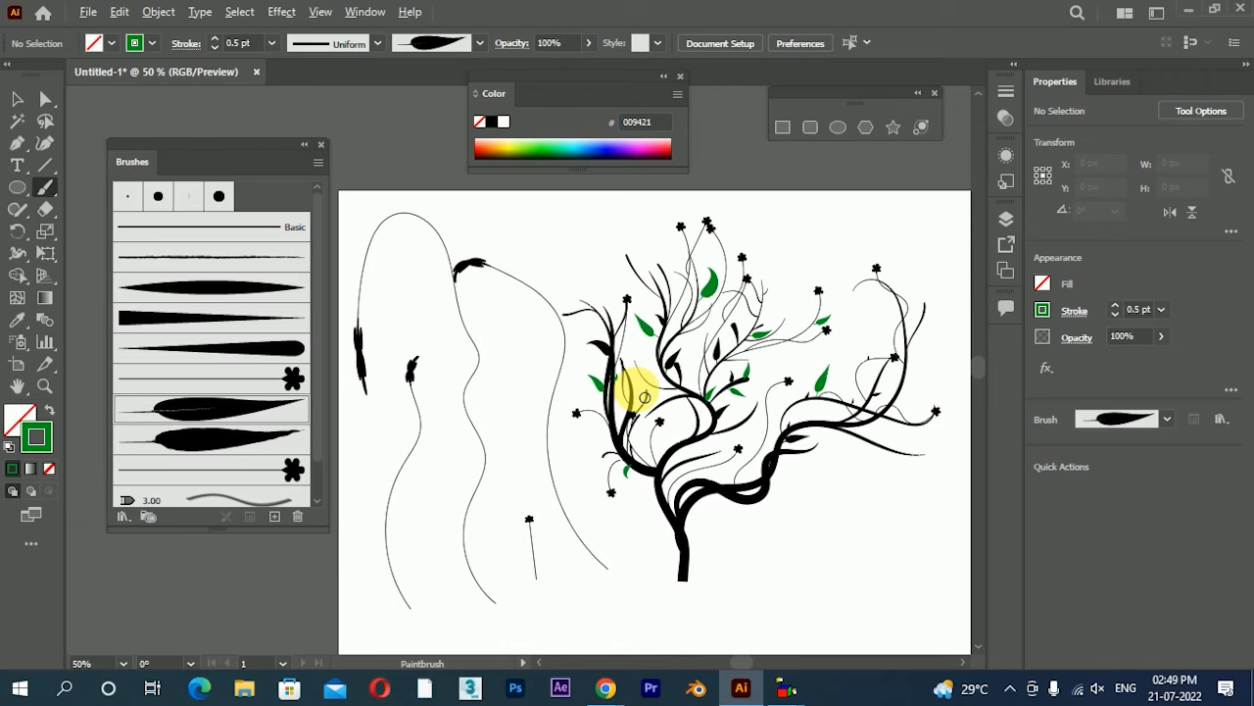
pyautogui.scroll(1, 720, 357)
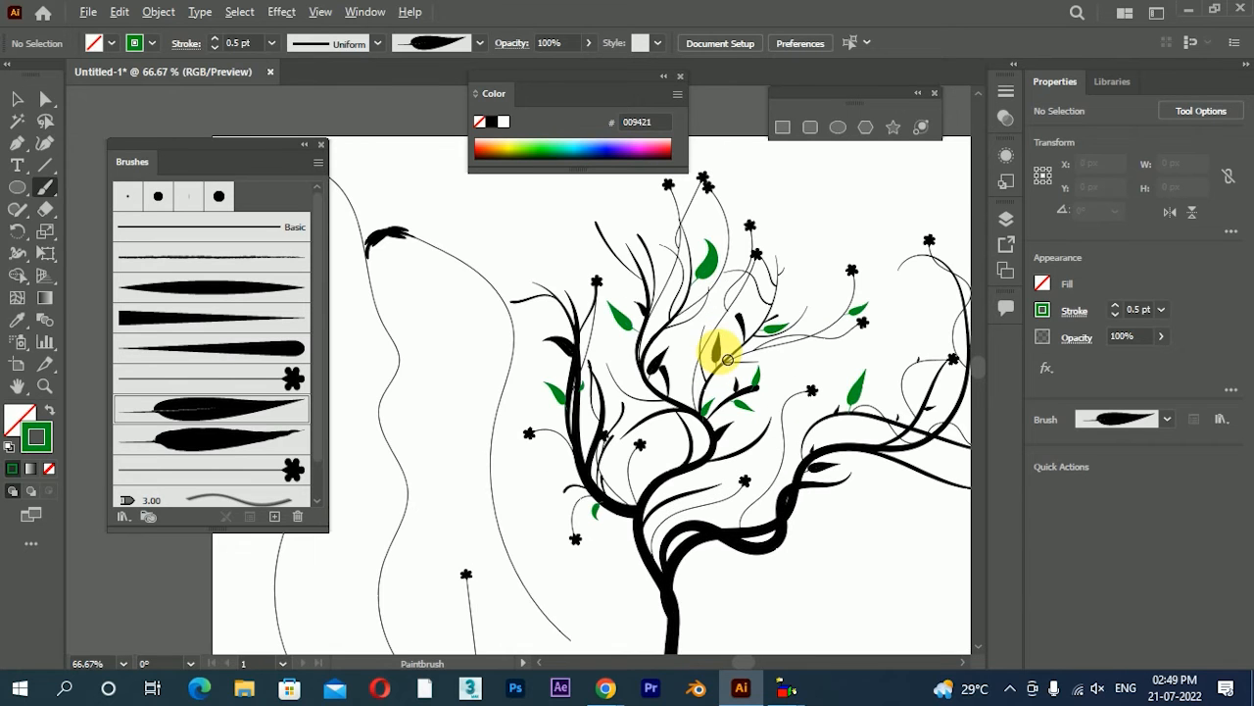
# Convert the large green leaf above the middle branch to a filled shape with Outline Stroke
pyautogui.click(16, 99)
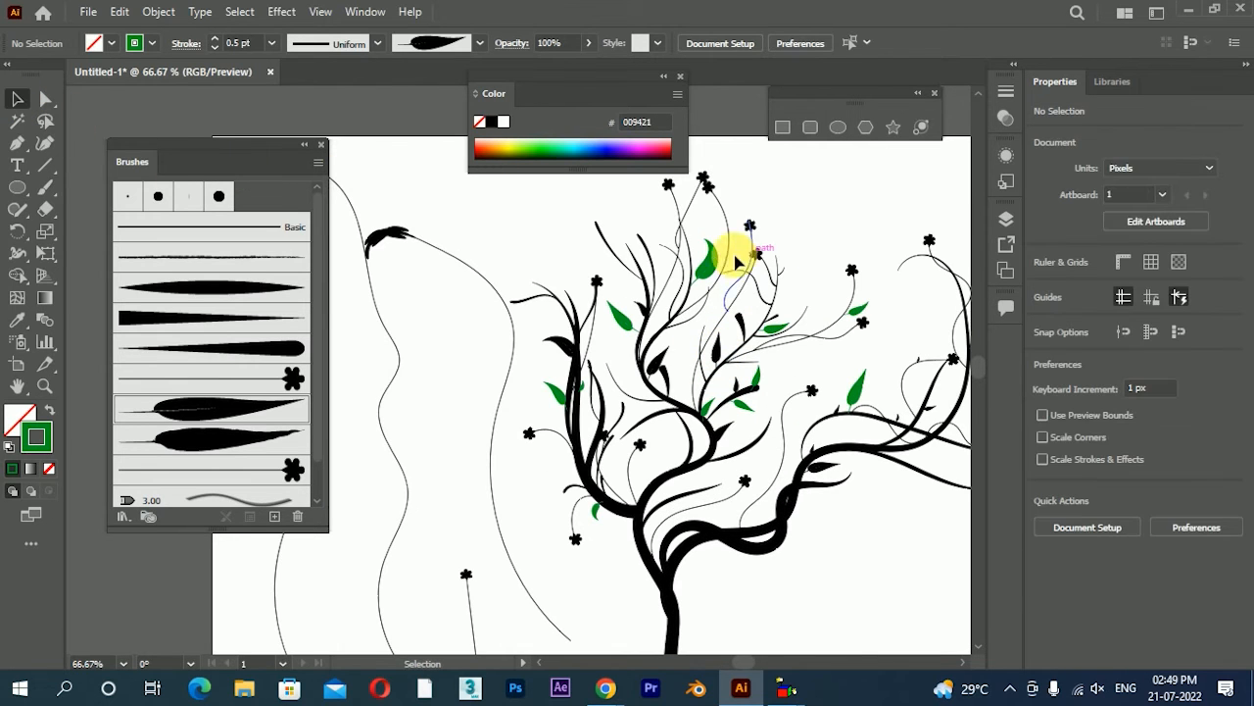
pyautogui.click(705, 260)
pyautogui.click(156, 11)
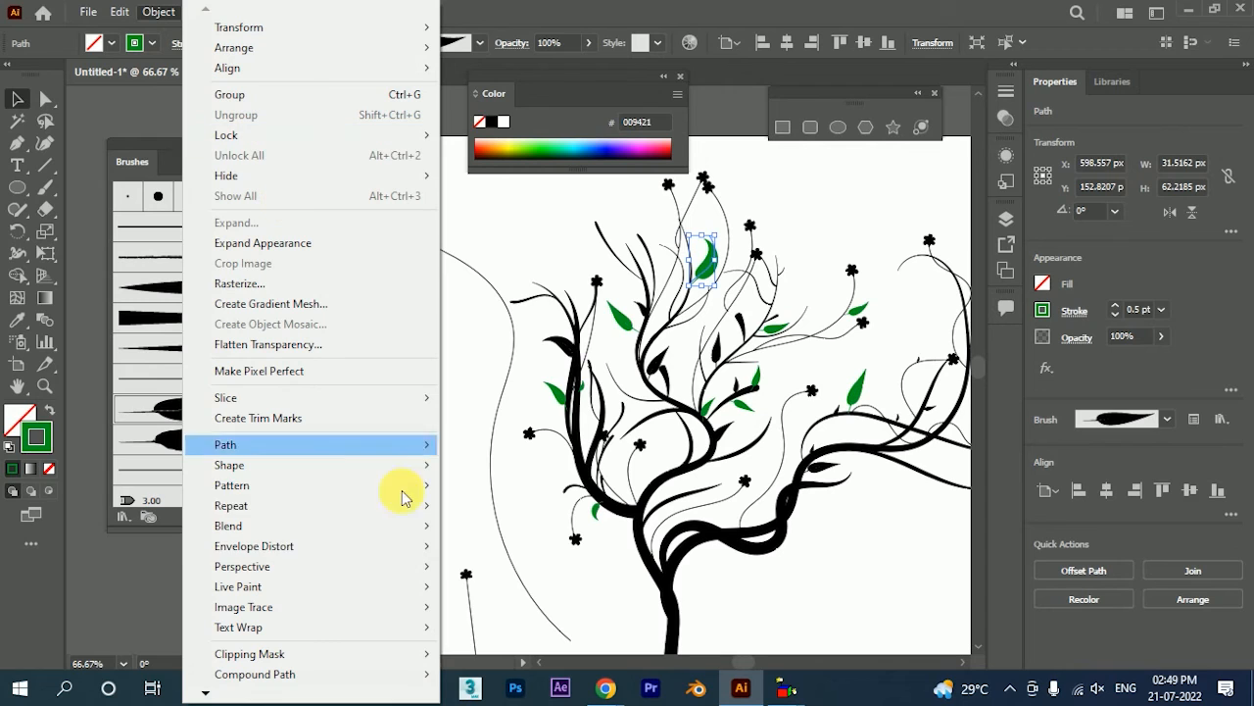
pyautogui.moveTo(425, 446)
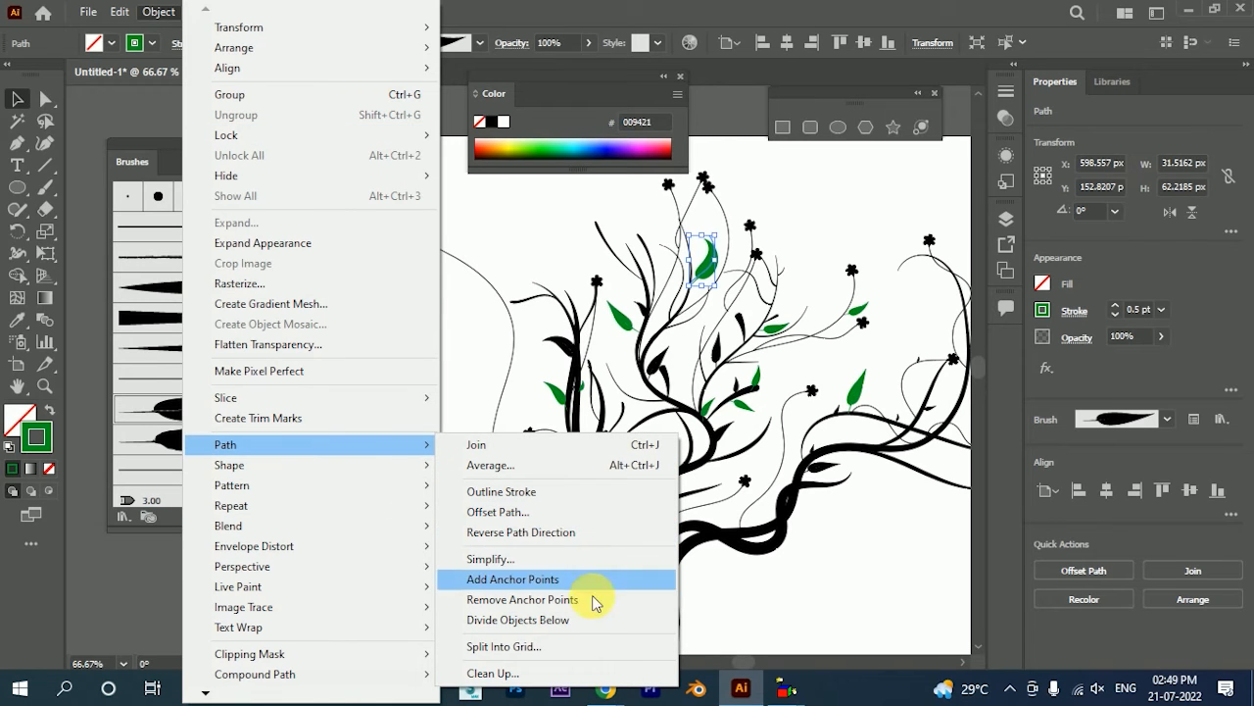
pyautogui.click(589, 499)
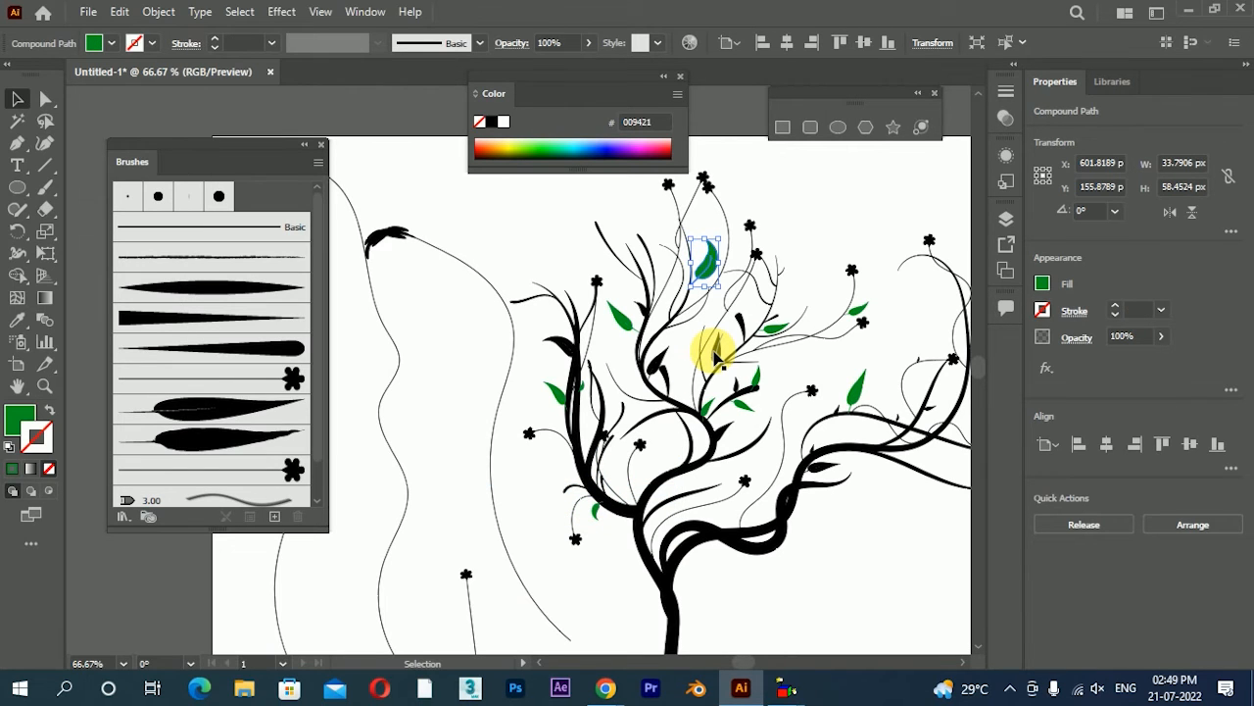
# Delete the practice brush strokes beside the plant
pyautogui.scroll(-2, 666, 326)
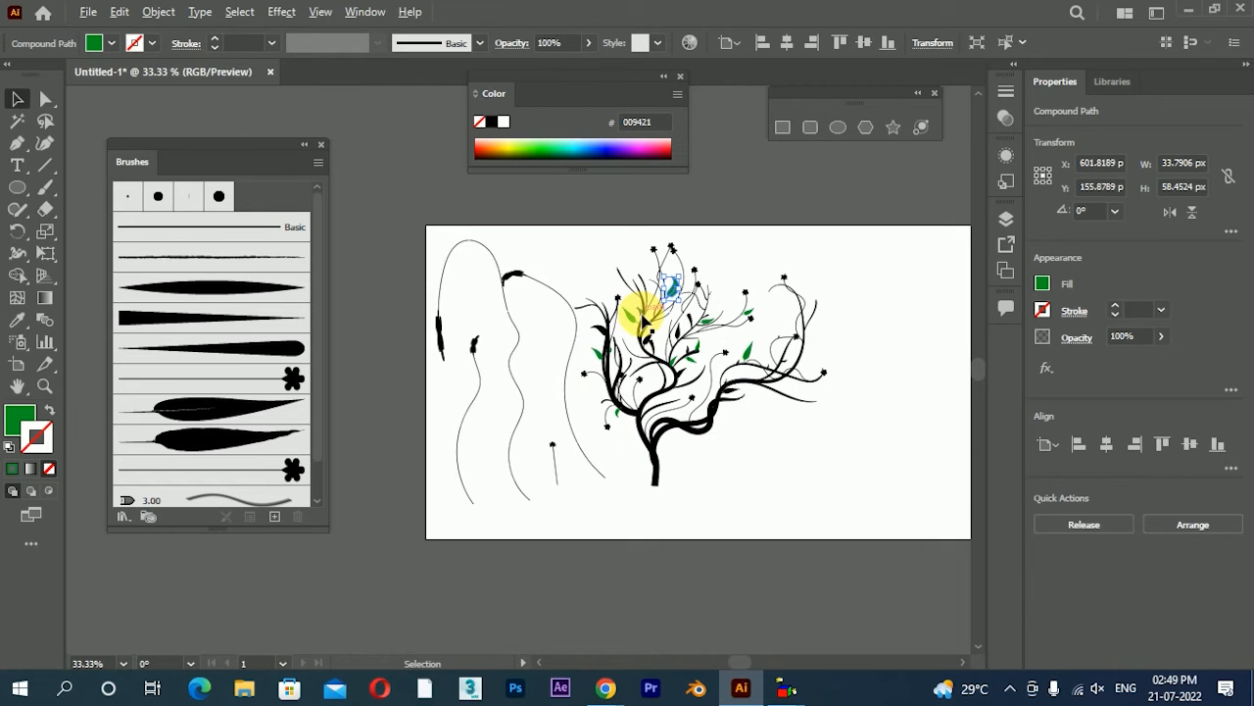
pyautogui.moveTo(644, 363); pyautogui.dragTo(748, 367)
pyautogui.click(676, 410)
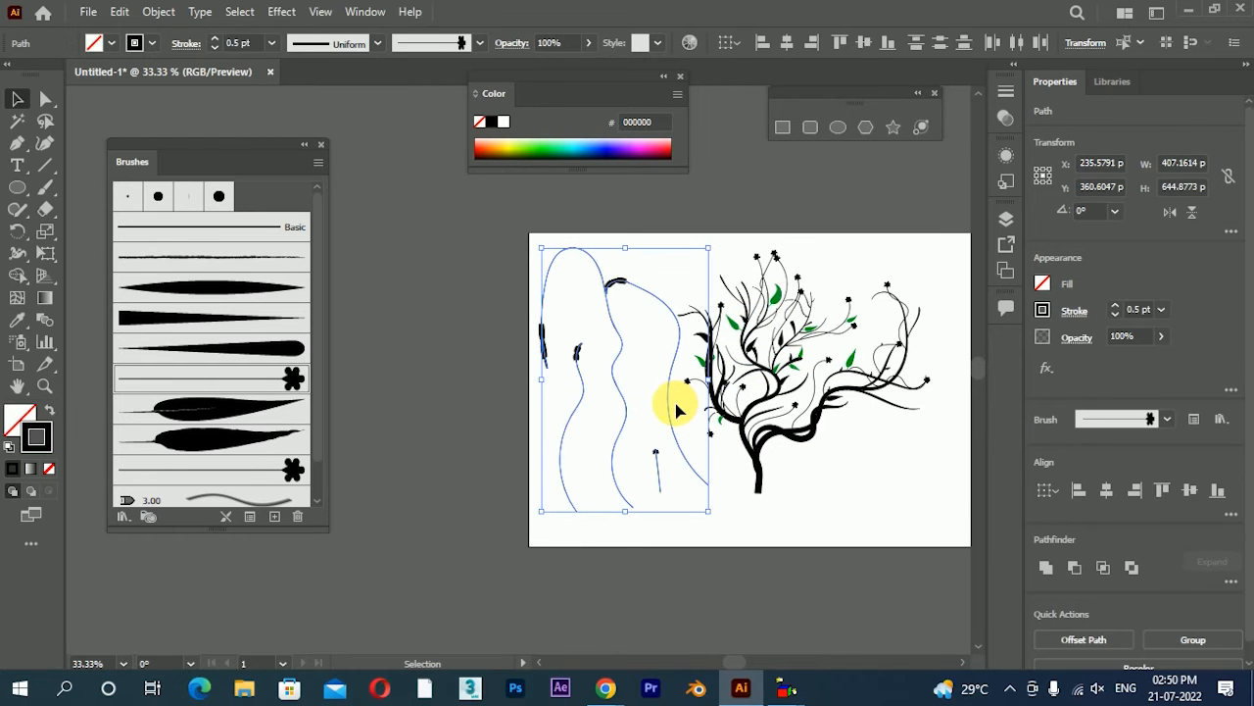
pyautogui.press('Delete')
# Select the whole plant and delete it to clear the artboard
pyautogui.scroll(2, 798, 379)
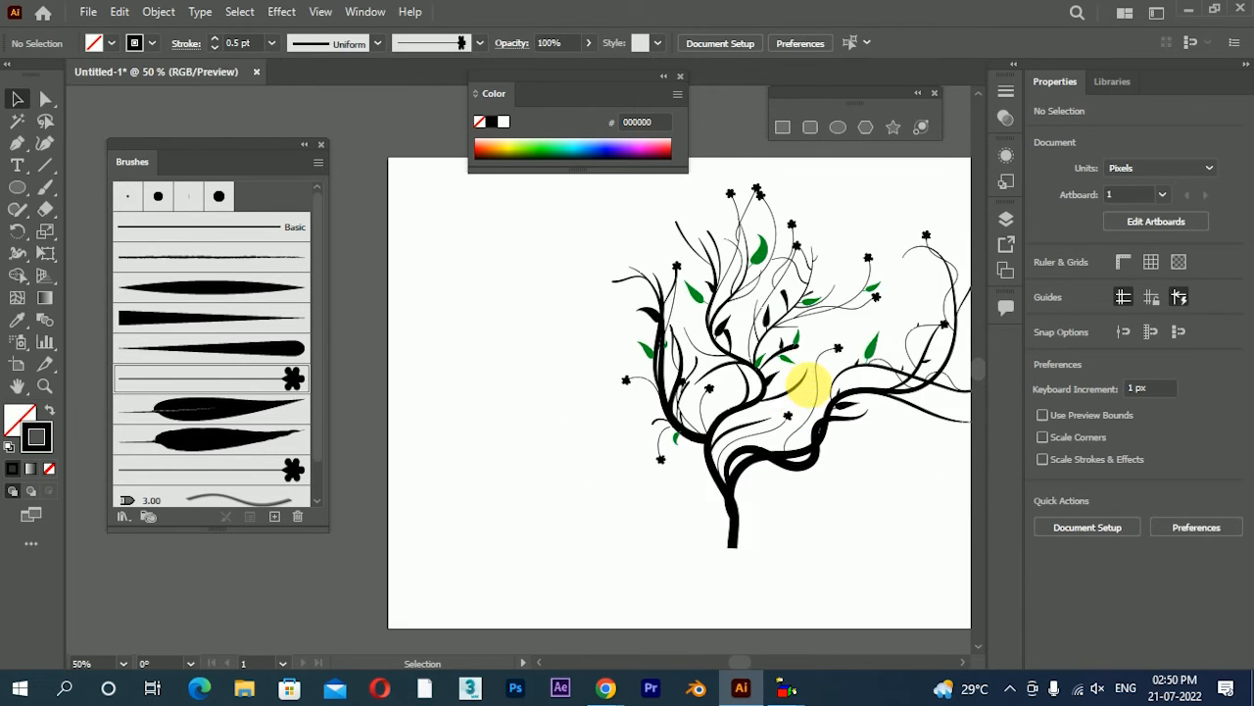
pyautogui.scroll(-1, 710, 401)
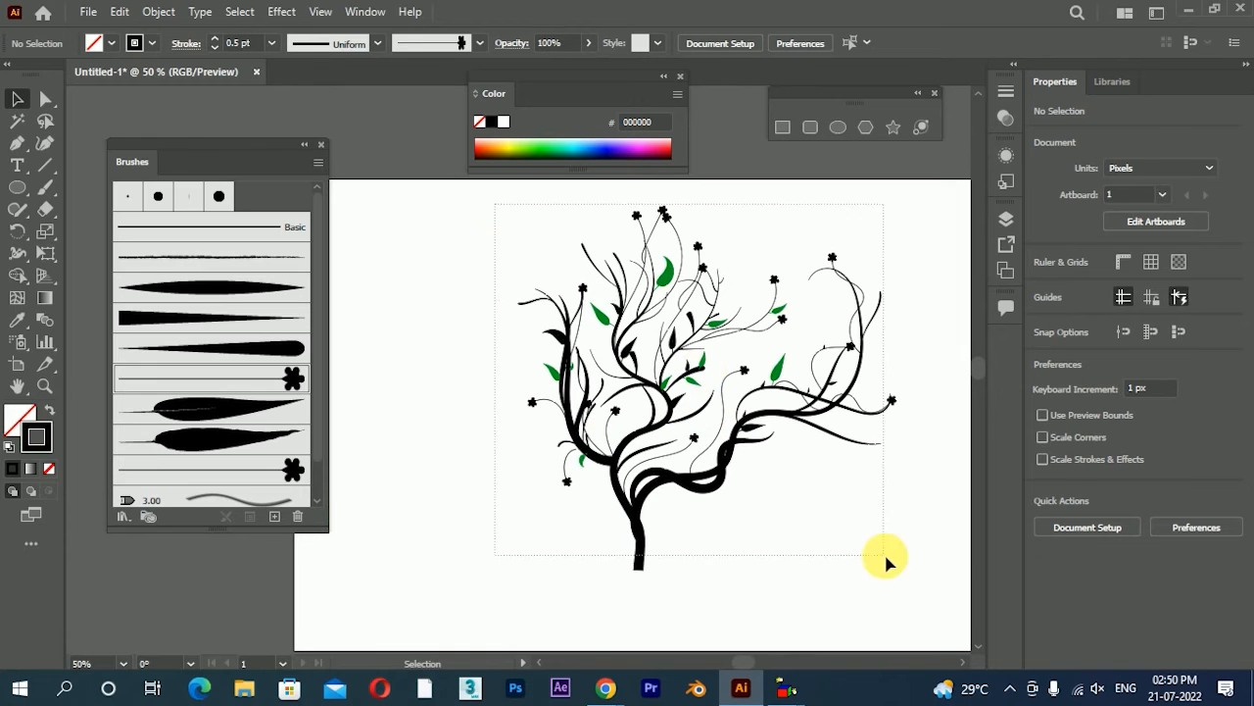
pyautogui.moveTo(887, 563); pyautogui.dragTo(907, 557)
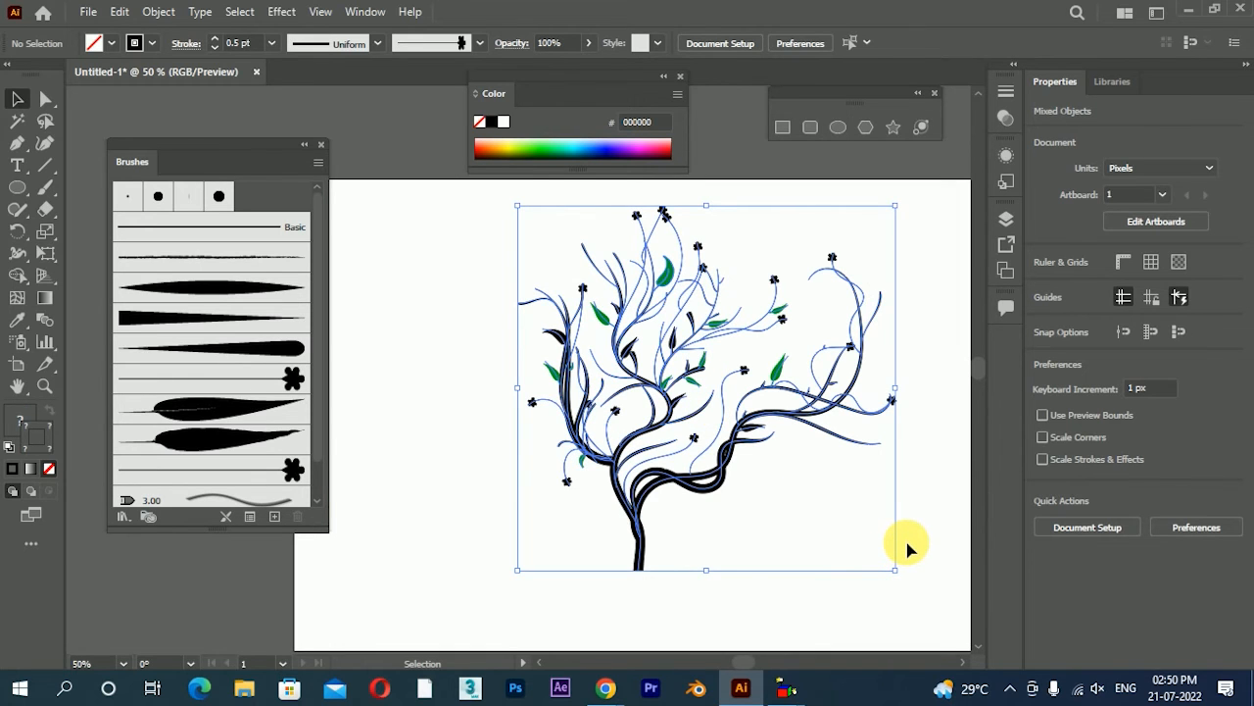
pyautogui.press('Delete')
# Draw a long thin rectangle about 1125 by 20 px across the upper part of the artboard
pyautogui.scroll(-1, 628, 342)
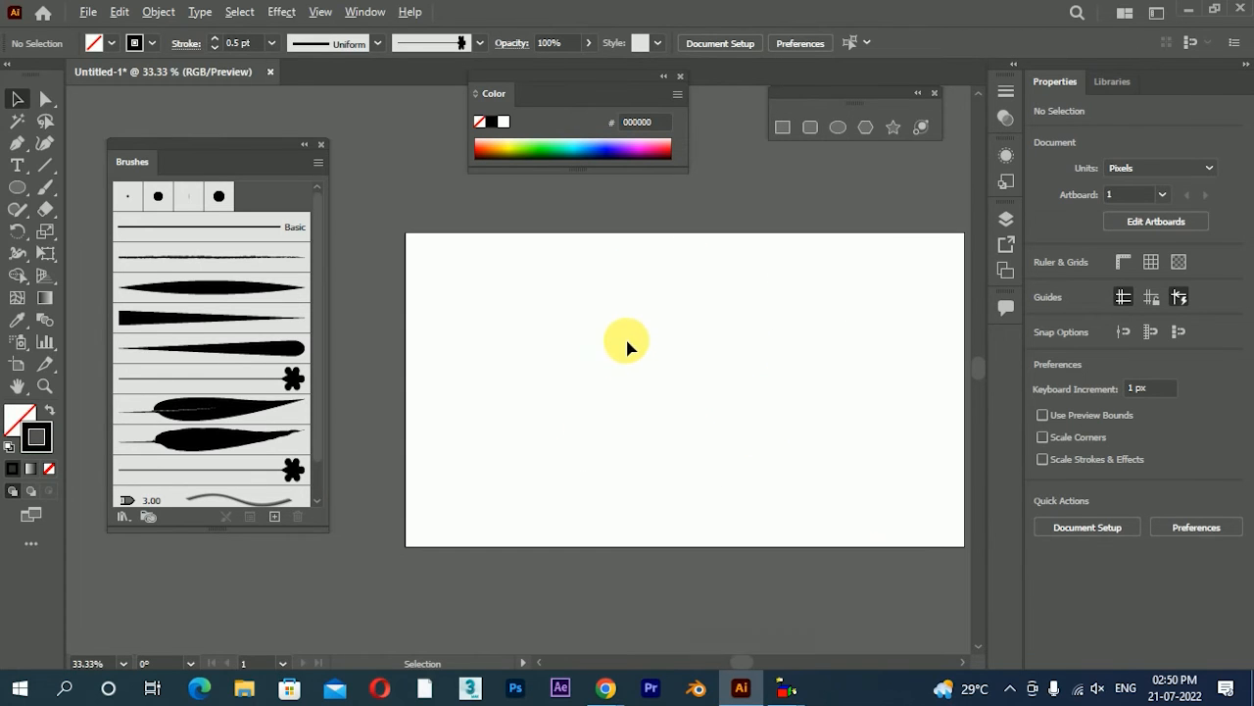
pyautogui.moveTo(17, 187); pyautogui.dragTo(78, 187)
pyautogui.moveTo(406, 249)
pyautogui.mouseDown()
pyautogui.moveTo(854, 300)
pyautogui.moveTo(867, 253)
pyautogui.mouseUp()
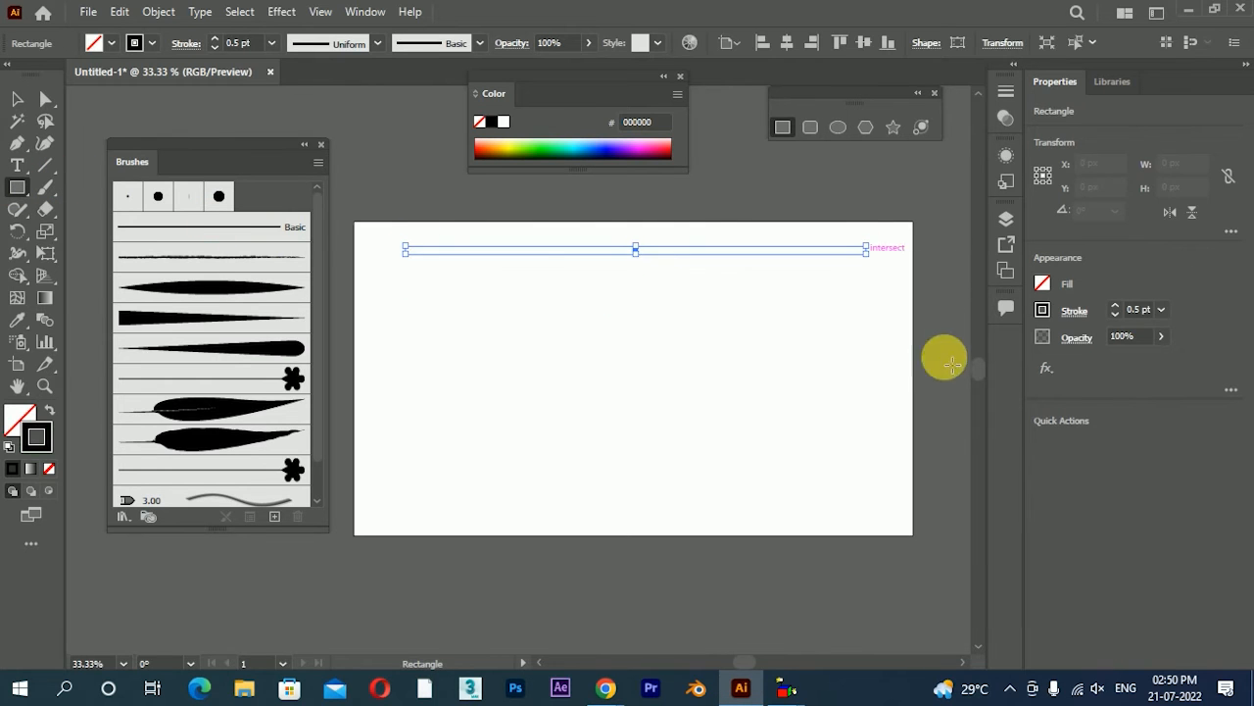
pyautogui.click(17, 98)
# Show the swatches and give the rectangle an orange F7931E fill with no stroke
pyautogui.click(365, 12)
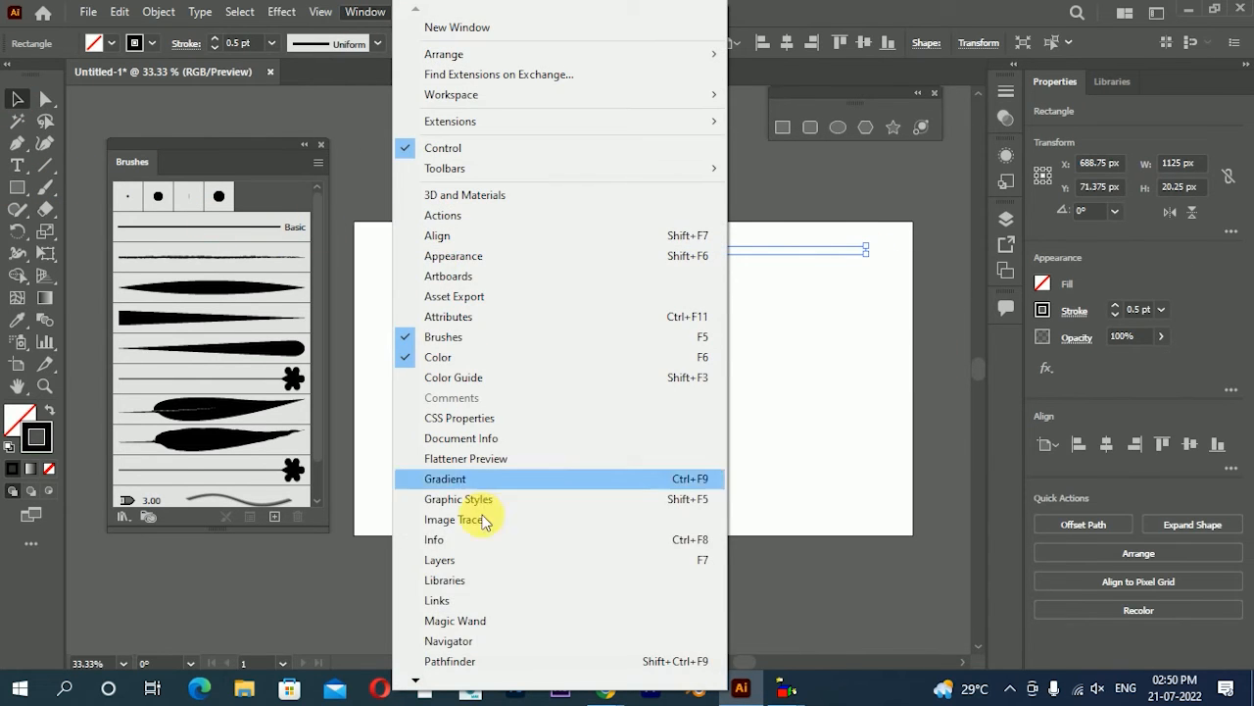
pyautogui.moveTo(446, 679)
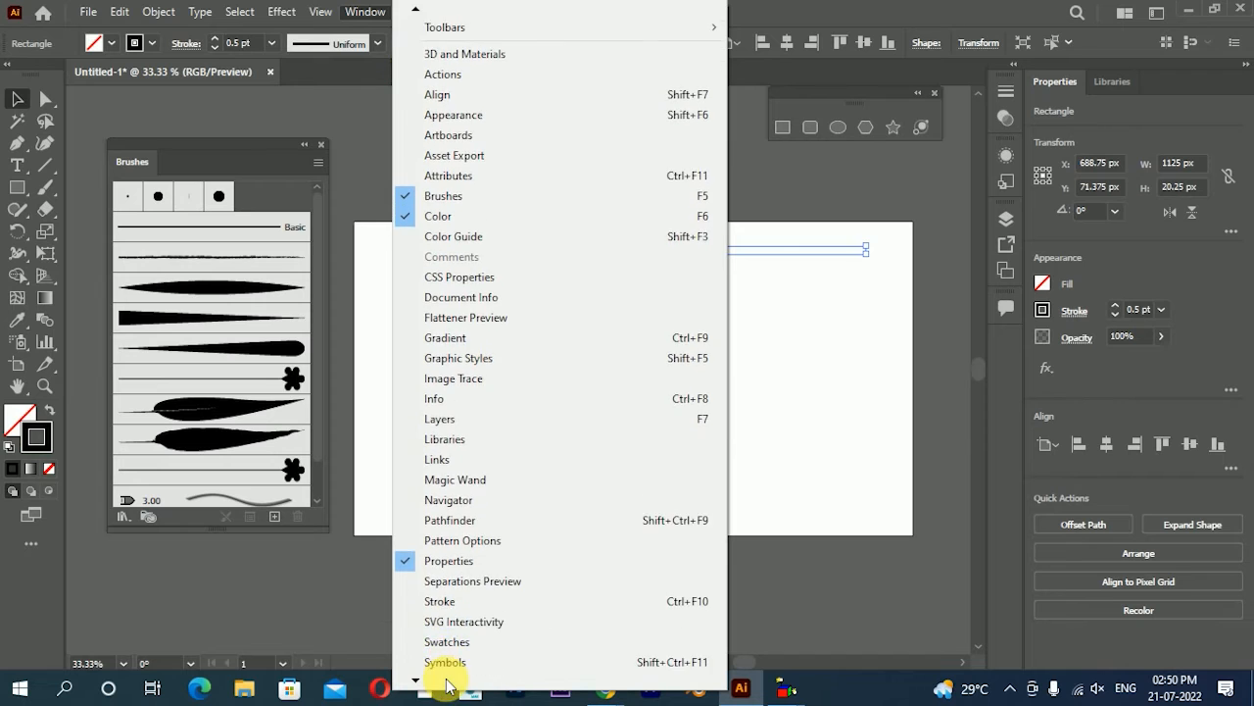
pyautogui.click(456, 575)
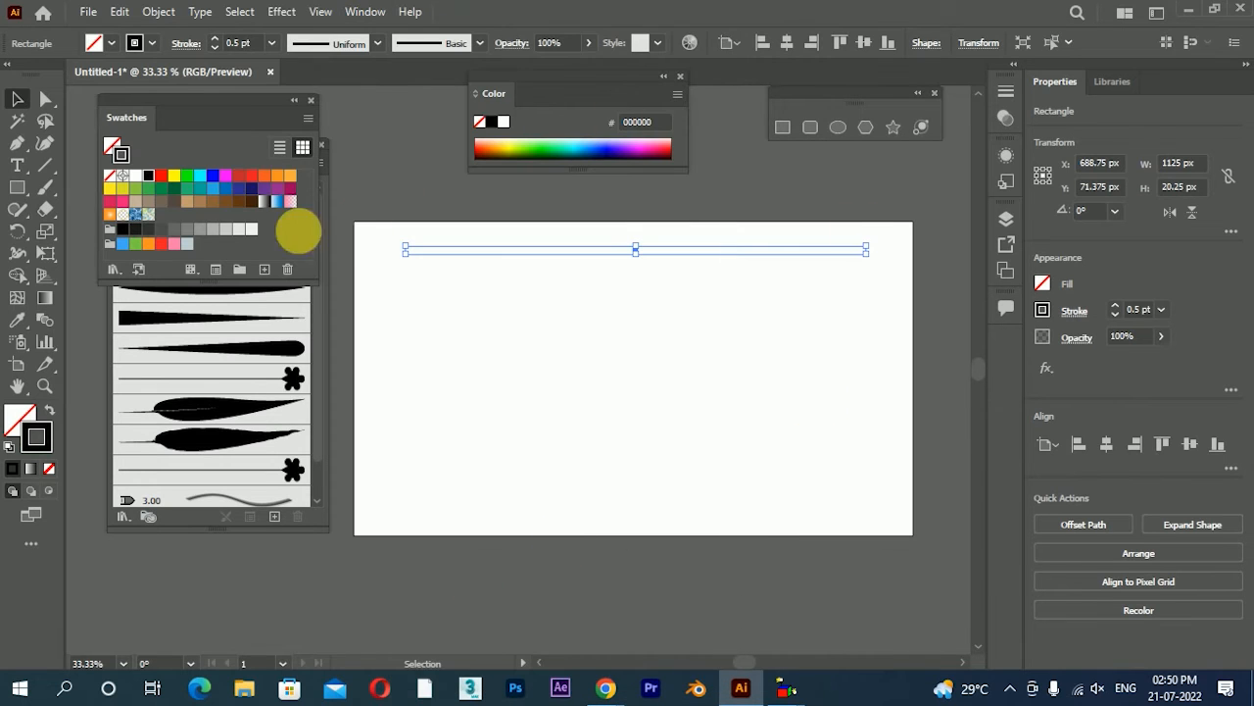
pyautogui.click(286, 184)
pyautogui.click(46, 410)
# Duplicate the orange bar directly below itself and fill the copy with the lighter orange FBB03B
pyautogui.scroll(4, 607, 246)
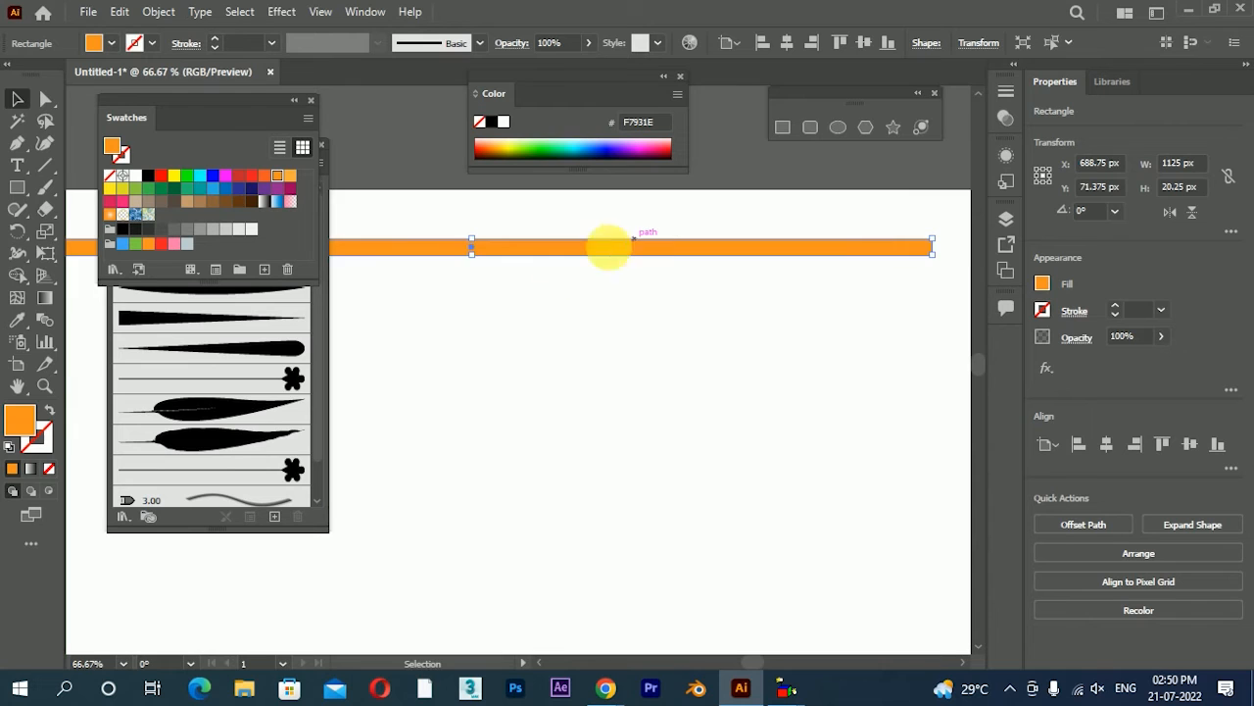
pyautogui.moveTo(661, 265); pyautogui.dragTo(699, 324)
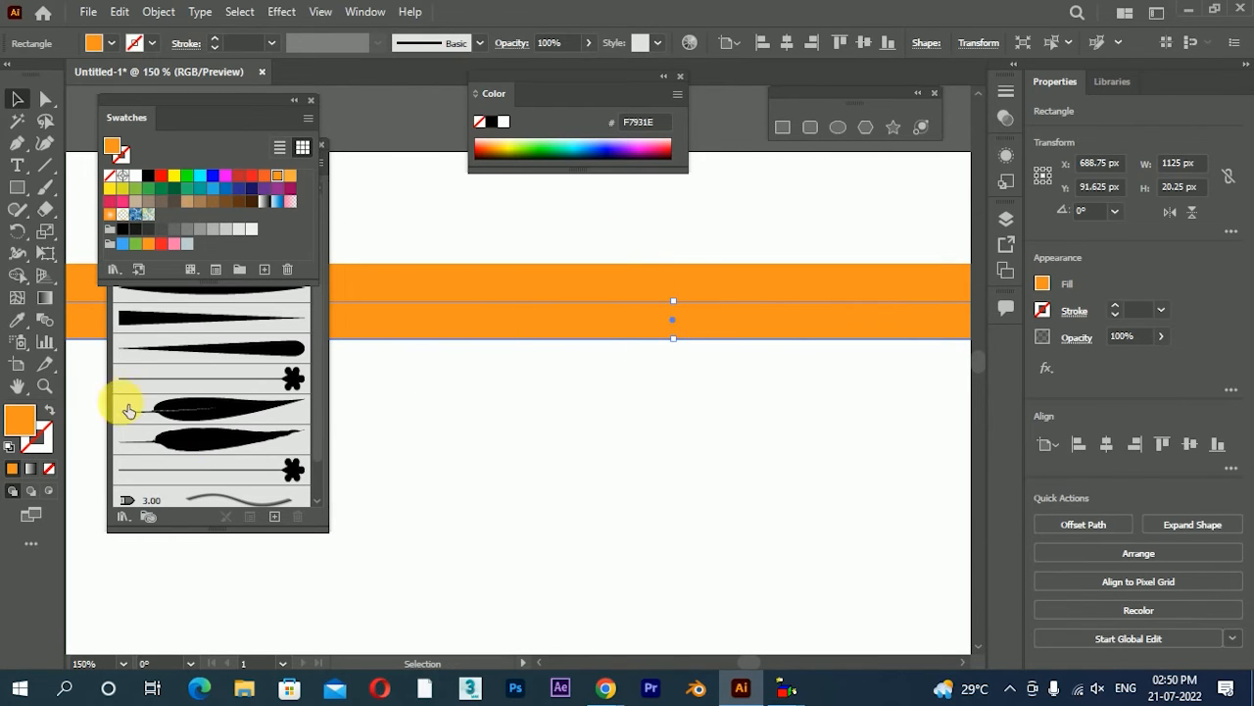
pyautogui.click(290, 174)
pyautogui.click(801, 416)
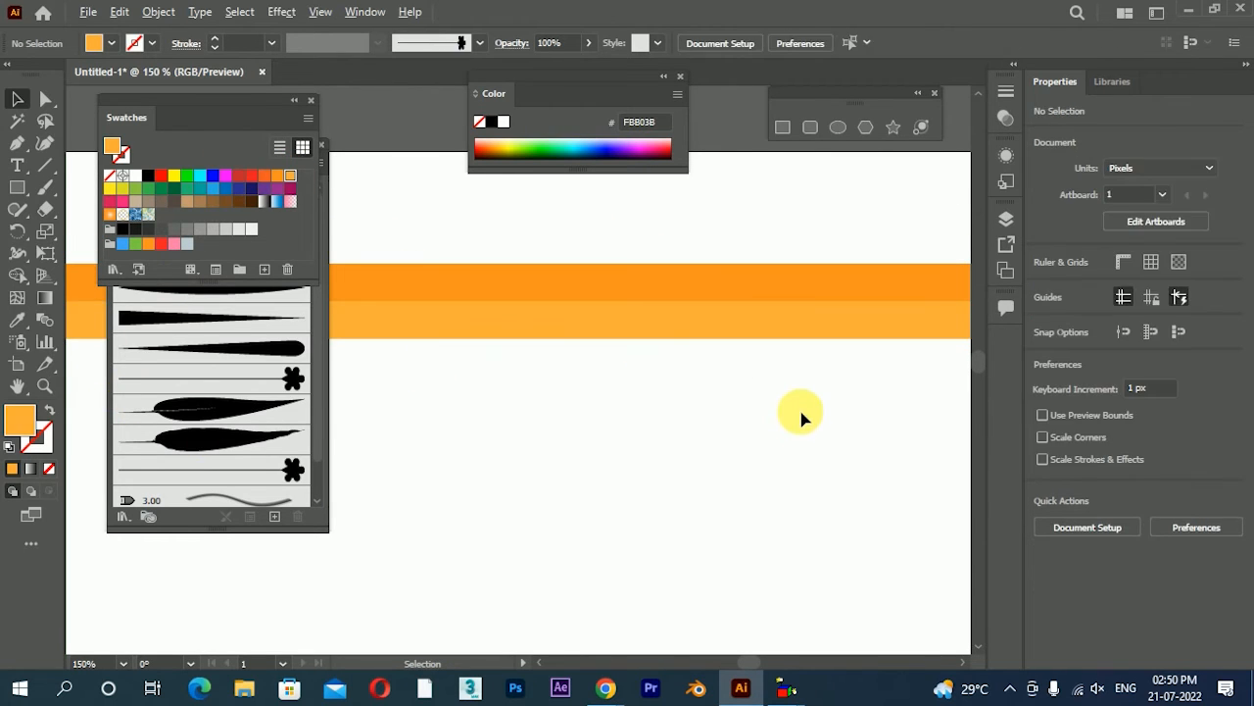
# Duplicate the lighter orange bar directly below itself and fill the copy with the pale orange FFC476
pyautogui.scroll(-1, 801, 416)
pyautogui.moveTo(770, 359); pyautogui.dragTo(763, 386)
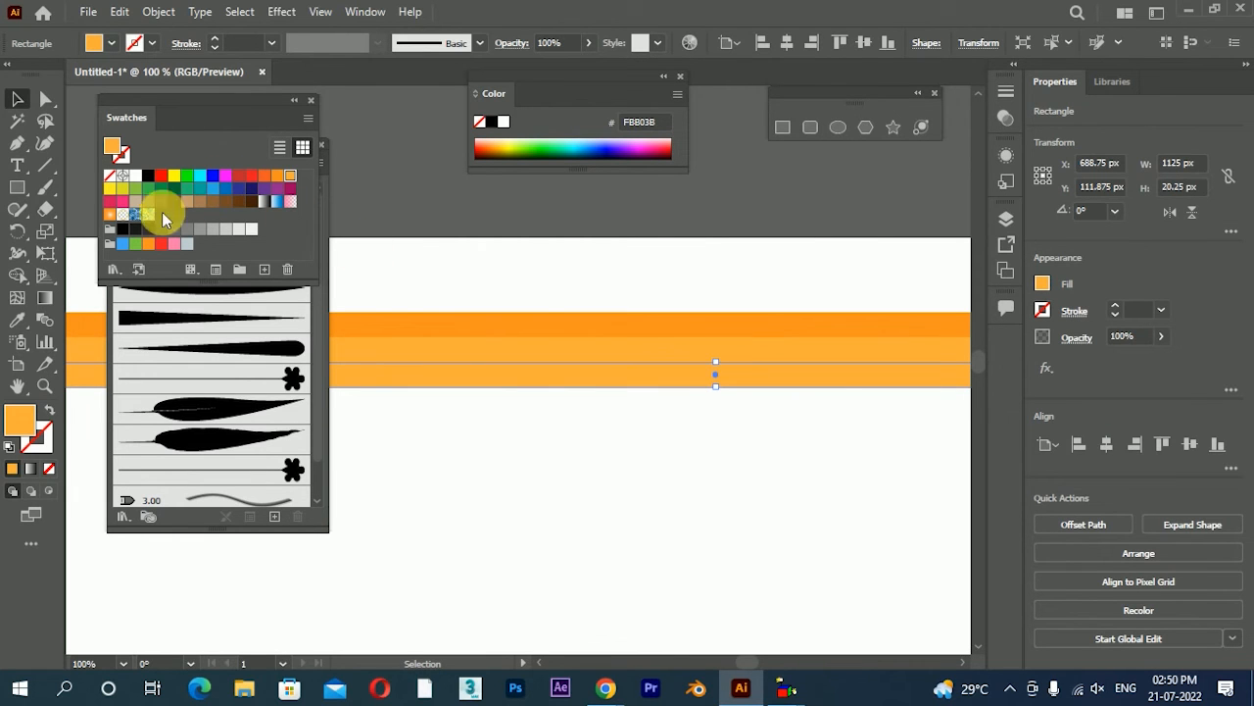
pyautogui.doubleClick(24, 428)
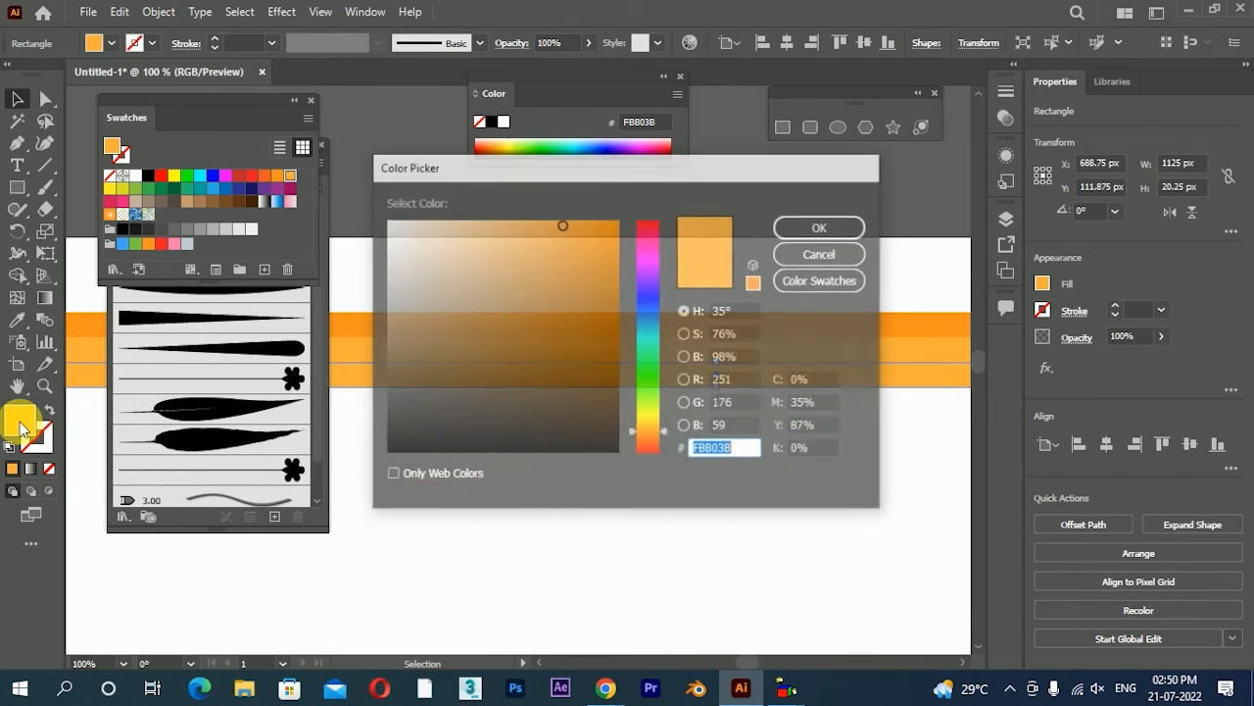
pyautogui.moveTo(588, 229); pyautogui.dragTo(511, 219)
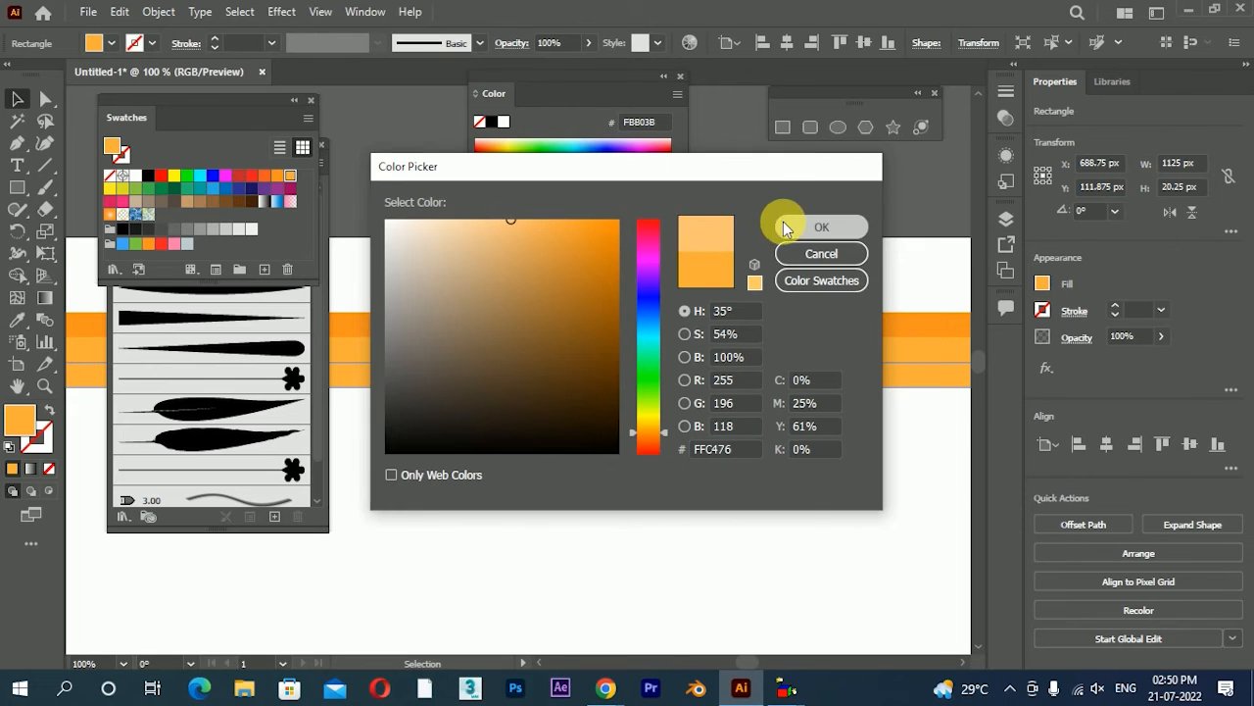
pyautogui.click(789, 226)
pyautogui.click(764, 470)
# Duplicate the three orange bars as a block placed directly beneath the originals
pyautogui.scroll(-2, 728, 423)
pyautogui.moveTo(657, 490); pyautogui.dragTo(742, 338)
pyautogui.moveTo(743, 400)
pyautogui.mouseDown()
pyautogui.moveTo(747, 443)
pyautogui.moveTo(742, 419)
pyautogui.mouseUp()
pyautogui.click(738, 496)
# Recolour the three copied bars in greys: E6E6E6 for the upper, F2F2F2 for the middle and B3B3B3 for the lowest
pyautogui.scroll(1, 745, 397)
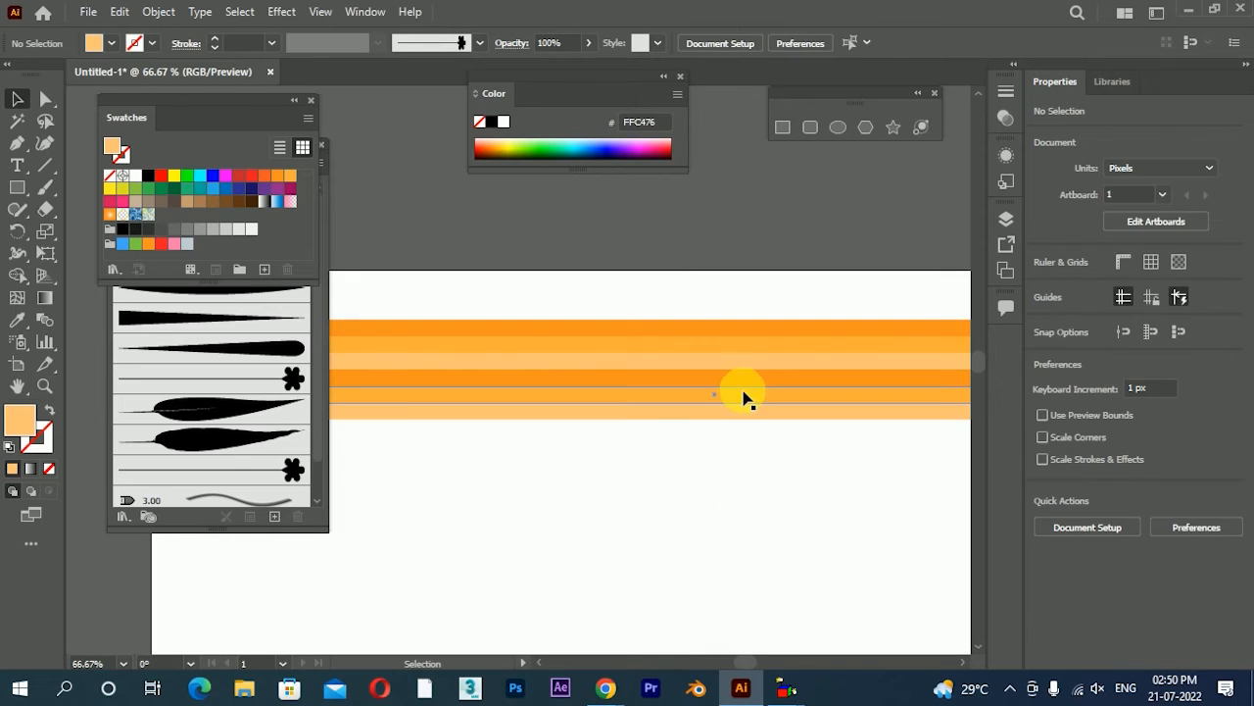
pyautogui.click(745, 397)
pyautogui.click(252, 231)
pyautogui.click(676, 455)
pyautogui.click(668, 380)
pyautogui.click(251, 233)
pyautogui.click(533, 412)
pyautogui.click(215, 232)
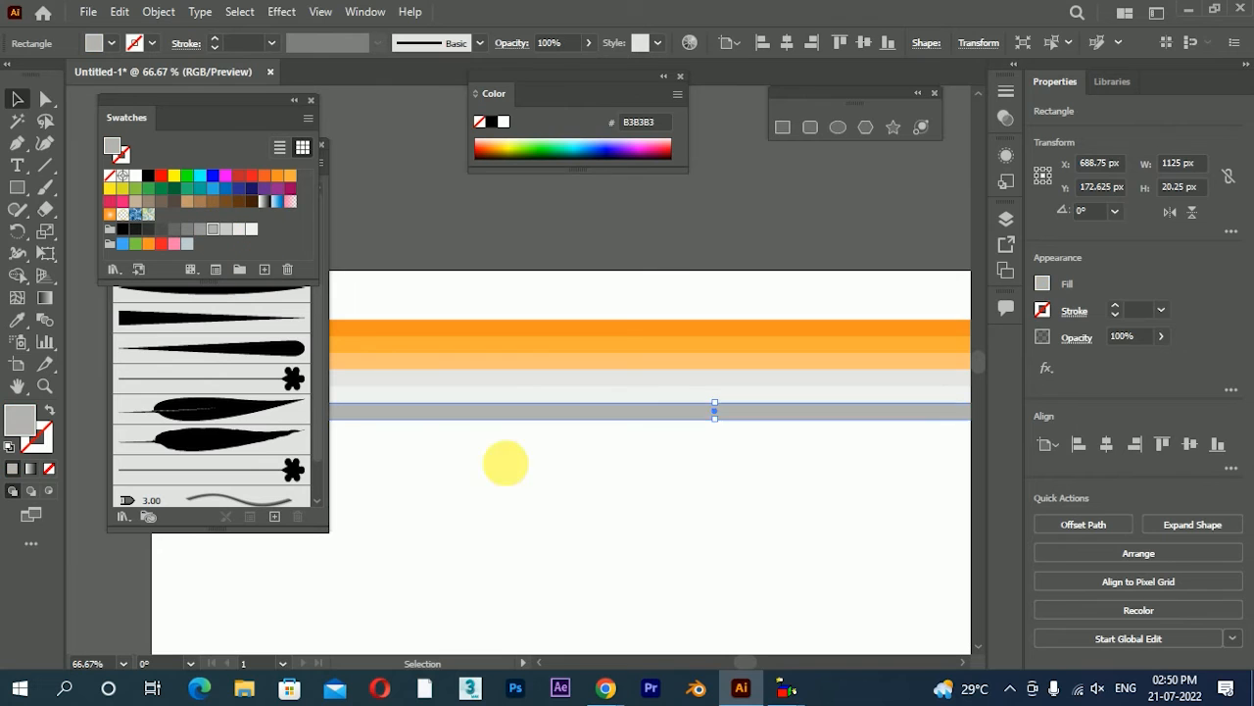
pyautogui.click(714, 511)
# Change the lowest grey bar's fill to the lighter grey CCCCCC
pyautogui.scroll(-2, 715, 512)
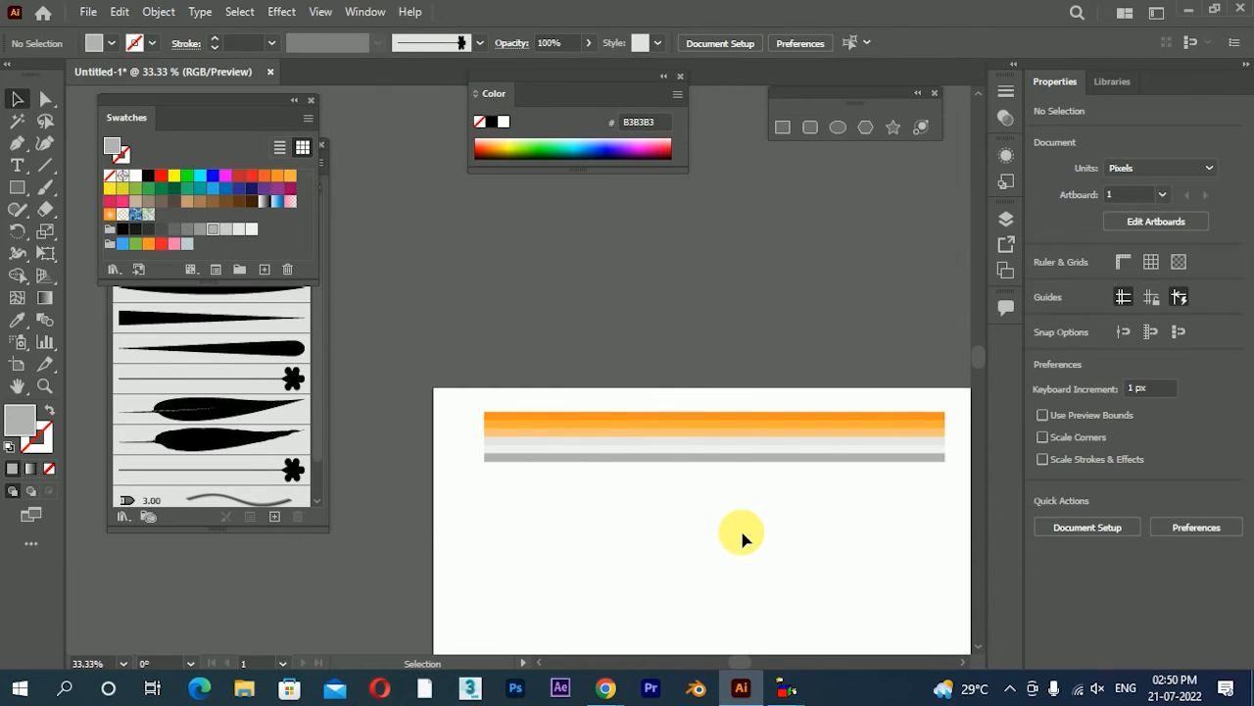
pyautogui.scroll(2, 741, 538)
pyautogui.click(714, 387)
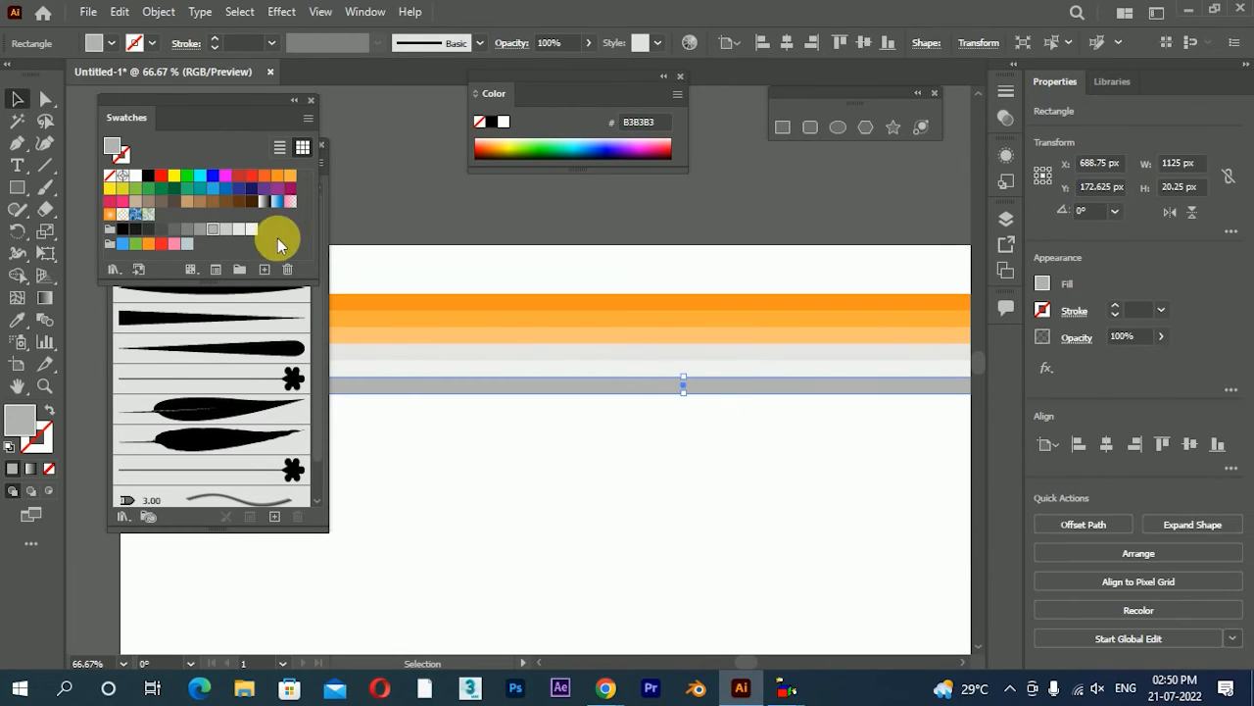
pyautogui.click(226, 230)
pyautogui.click(744, 490)
# Duplicate the three grey bars as a block placed directly beneath the originals
pyautogui.scroll(-1, 788, 487)
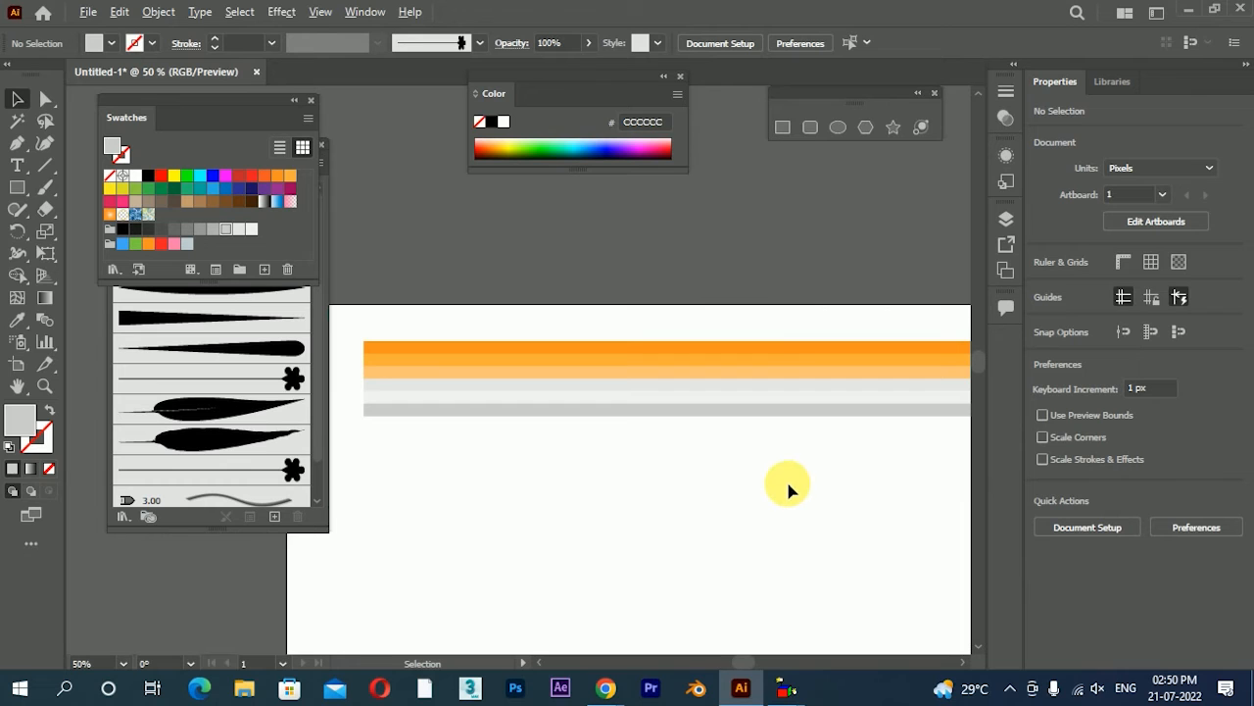
pyautogui.moveTo(696, 468); pyautogui.dragTo(766, 335)
pyautogui.moveTo(715, 443); pyautogui.dragTo(772, 381)
pyautogui.moveTo(772, 388); pyautogui.dragTo(775, 425)
pyautogui.click(752, 519)
# Recolour the three lowest bars in greens: dark green for the upper, 009245 for the middle and 39B54A for the bottom one
pyautogui.click(710, 432)
pyautogui.click(689, 417)
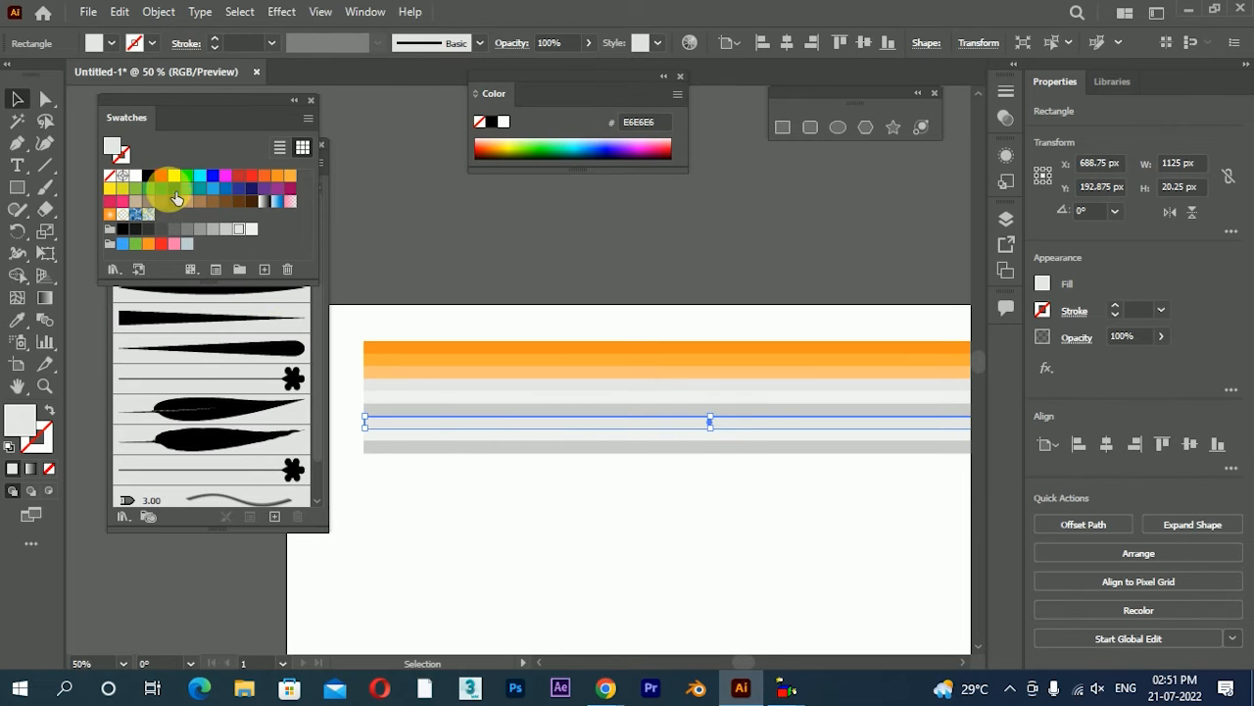
pyautogui.click(177, 199)
pyautogui.click(612, 446)
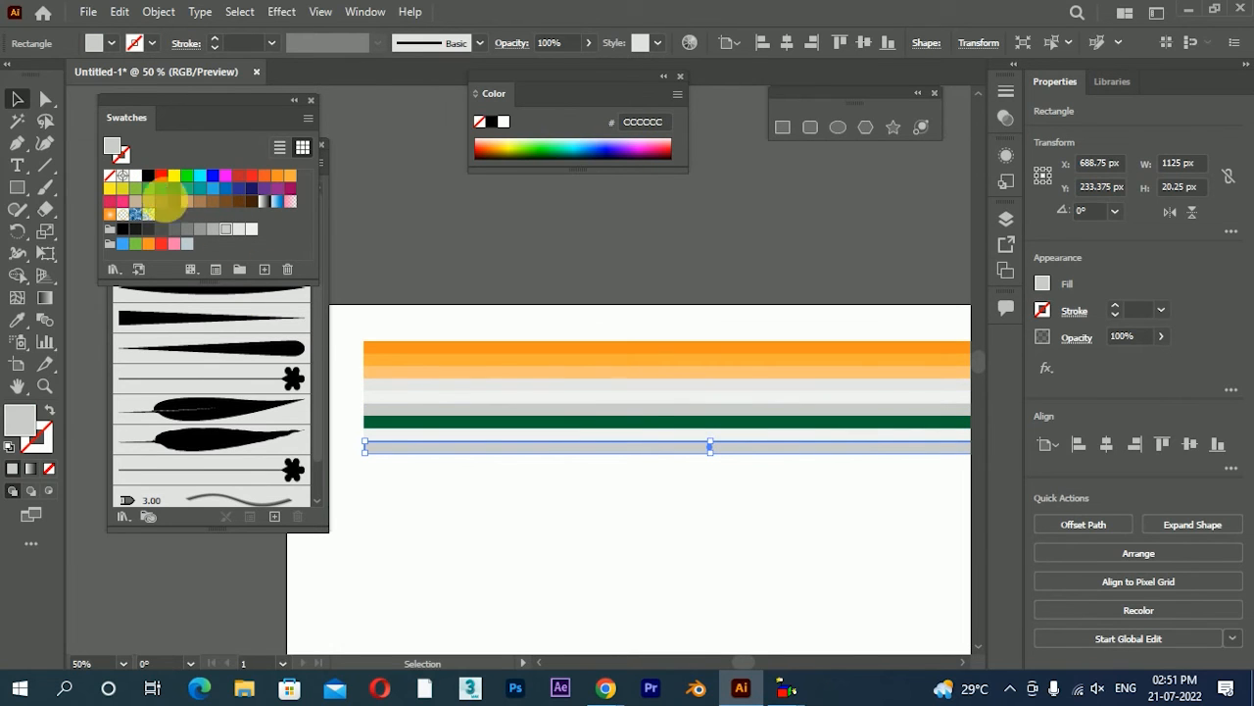
pyautogui.click(169, 196)
pyautogui.click(653, 434)
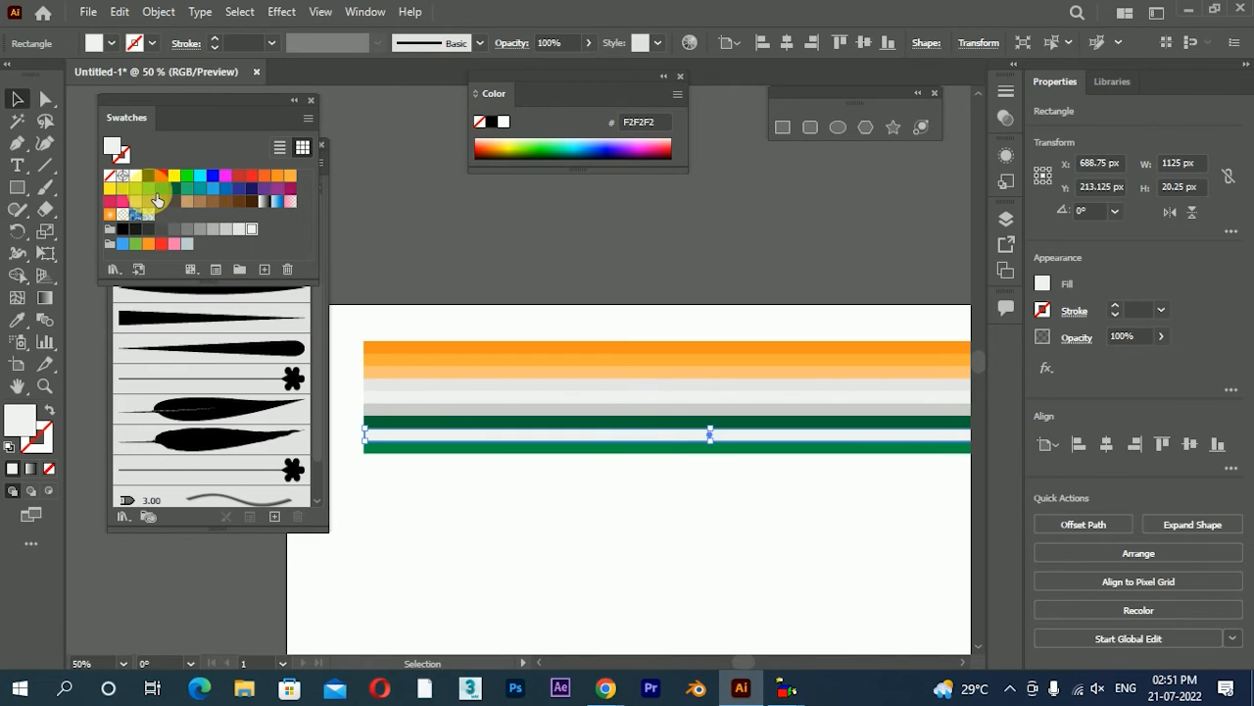
pyautogui.click(162, 189)
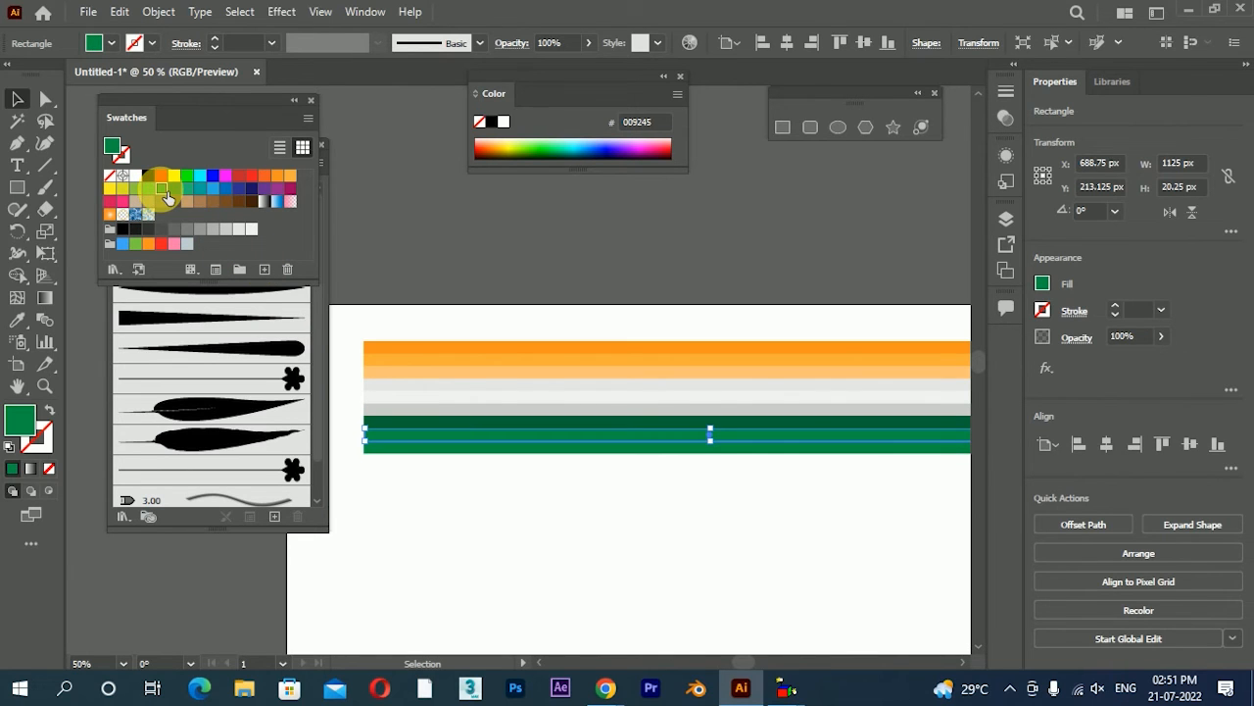
pyautogui.click(148, 189)
pyautogui.click(652, 537)
# Save all nine stacked bars as a new art brush with the default options and delete the bars from the artboard
pyautogui.hotkey('ctrl', '-')
pyautogui.hotkey('ctrl', '-')
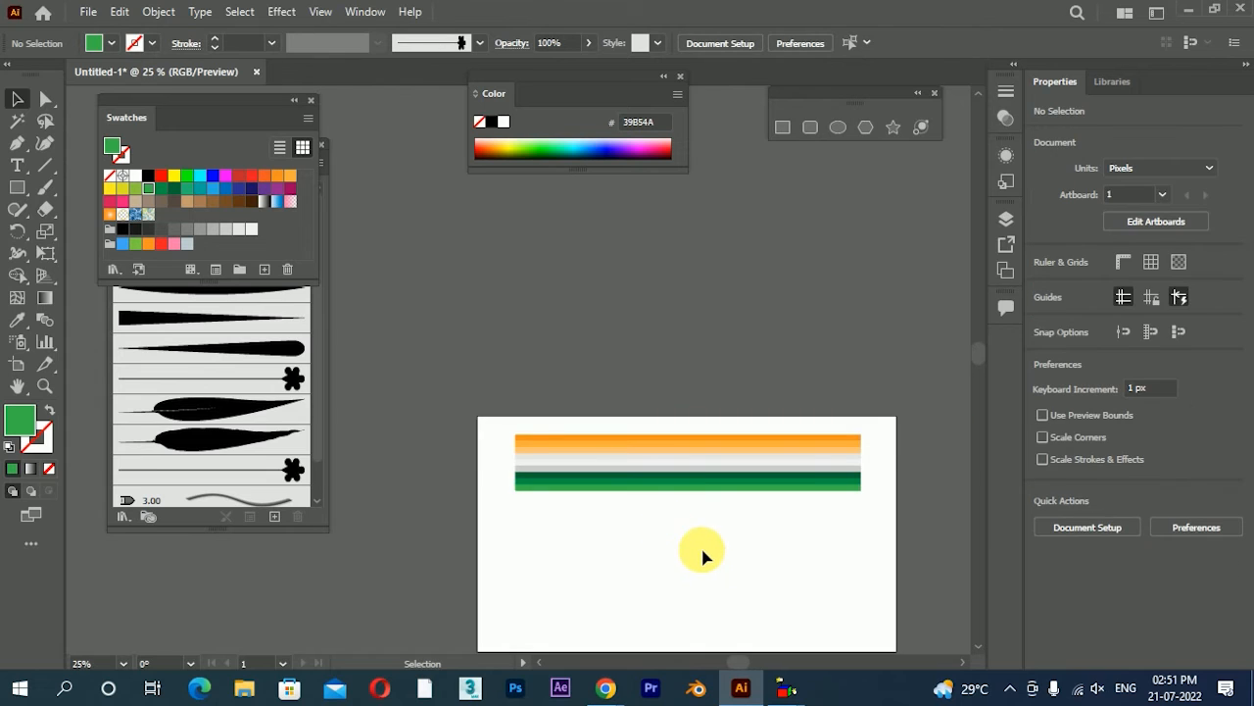
pyautogui.scroll(2, 733, 508)
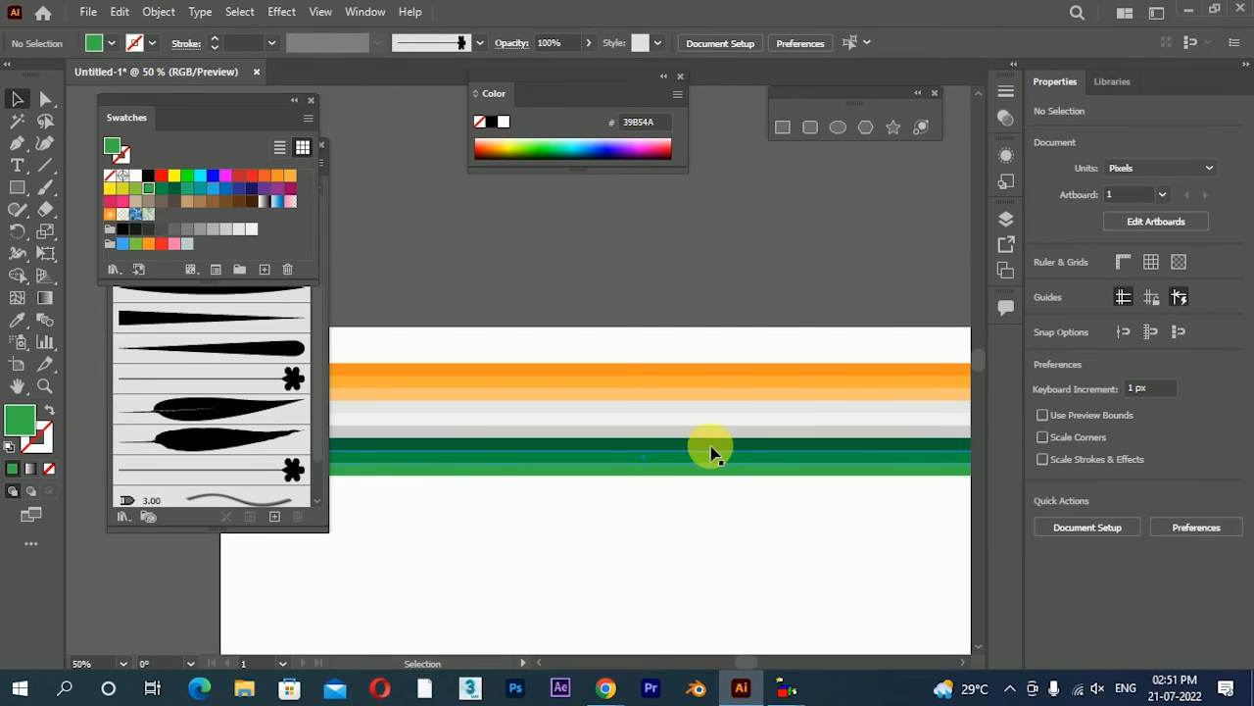
pyautogui.scroll(-1, 711, 447)
pyautogui.moveTo(630, 512); pyautogui.dragTo(720, 351)
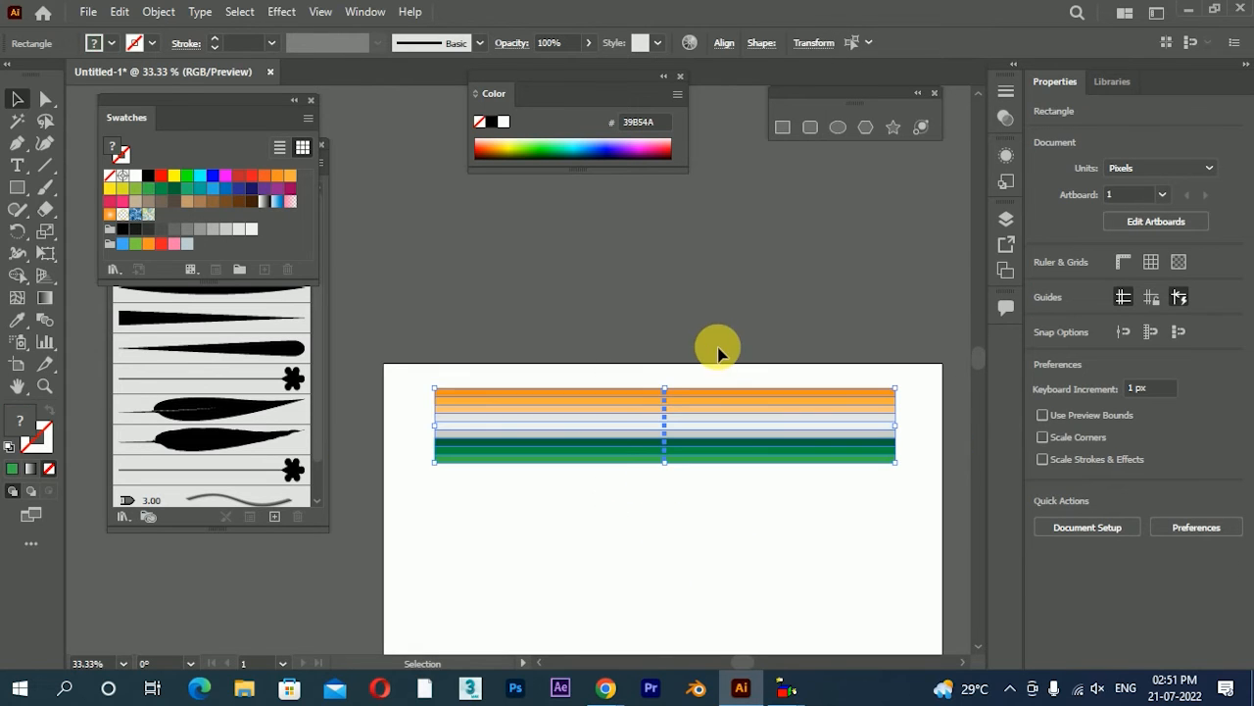
pyautogui.click(273, 517)
pyautogui.click(865, 207)
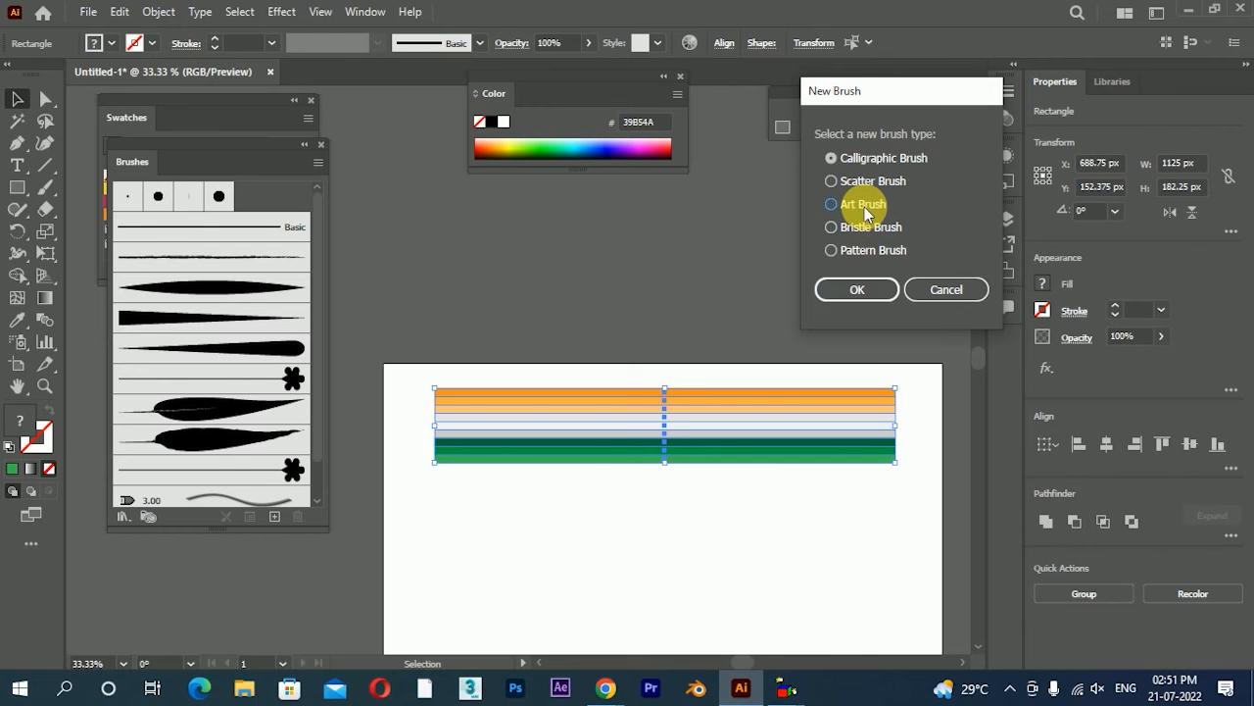
pyautogui.click(876, 290)
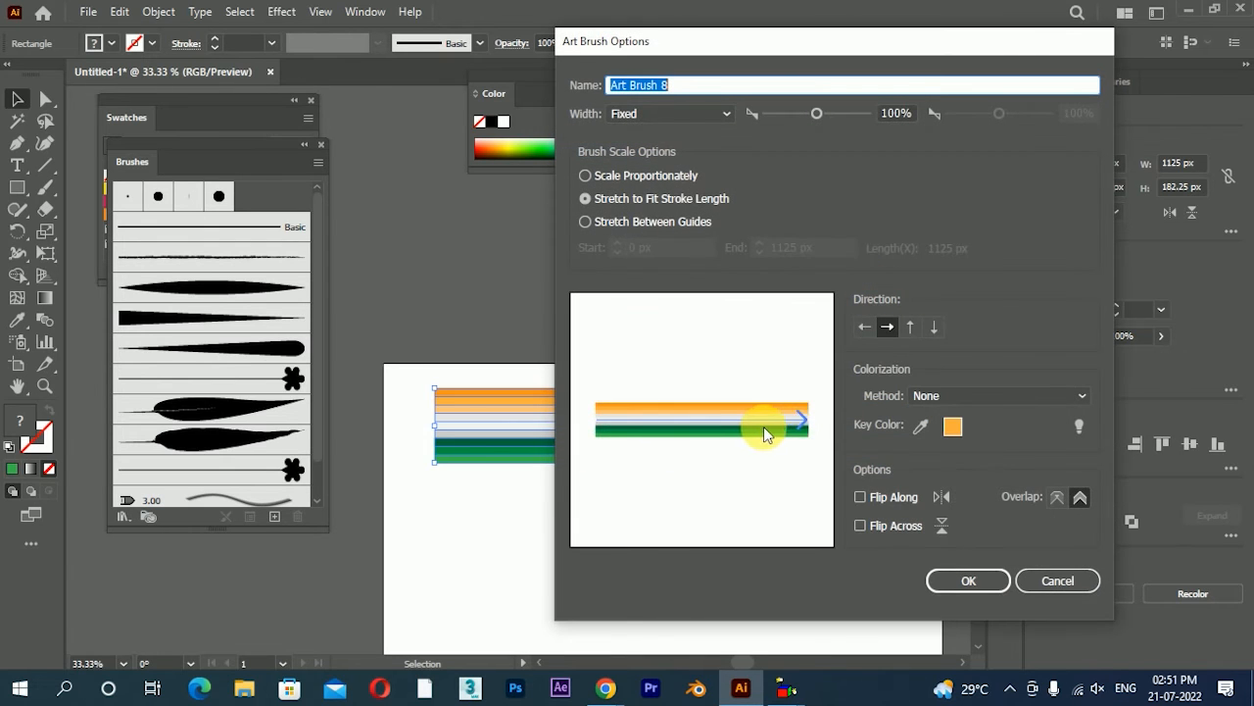
pyautogui.click(975, 580)
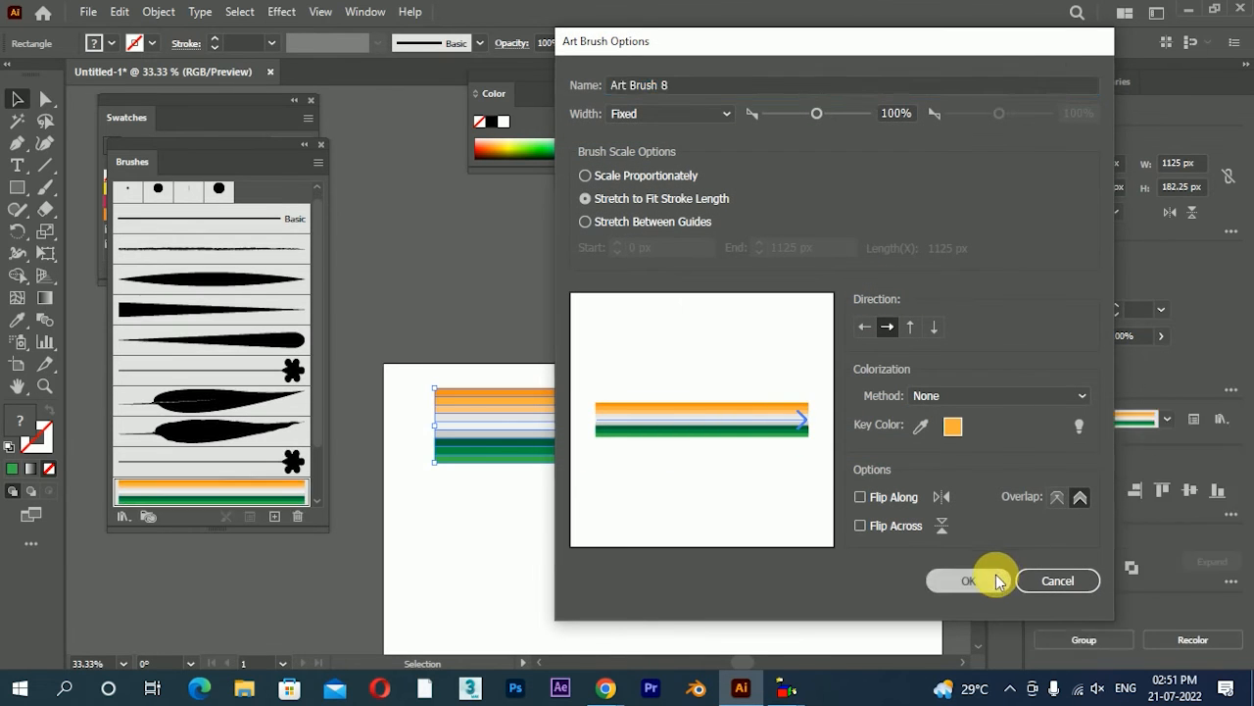
pyautogui.scroll(-3, 683, 330)
pyautogui.press('Delete')
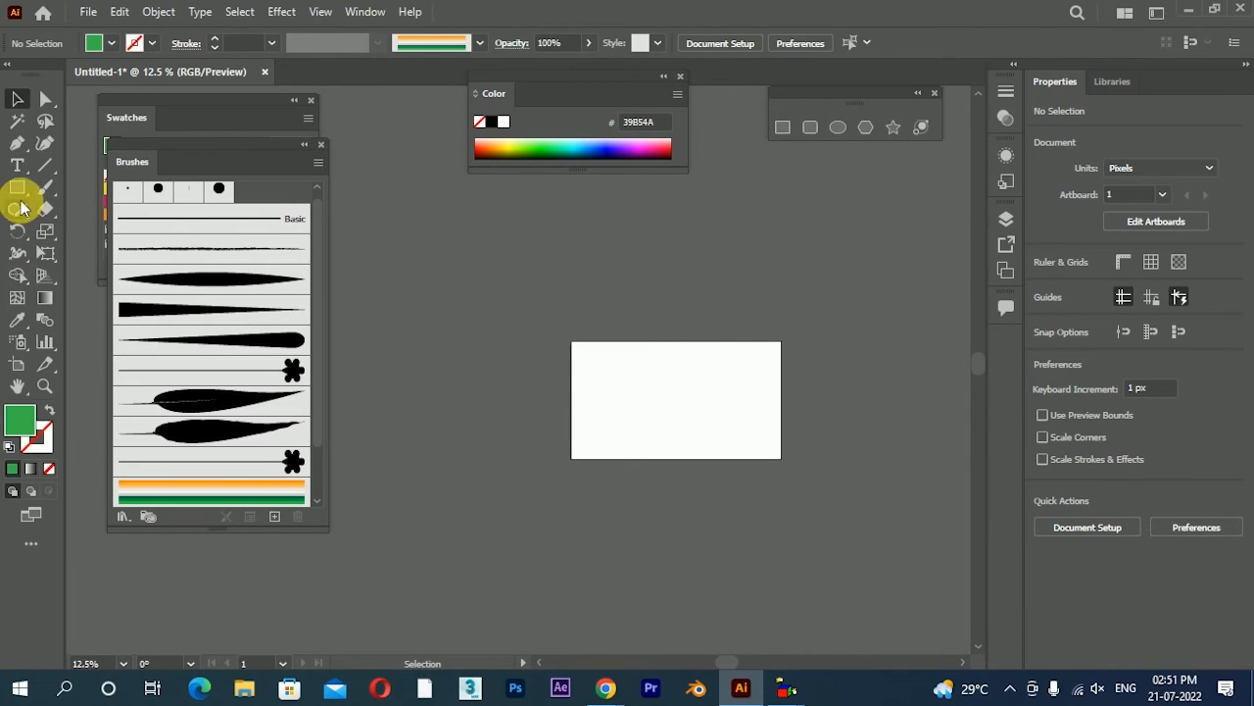
# Paint two curved test strokes with the striped art brush using the Paintbrush tool, undoing each one
pyautogui.click(55, 186)
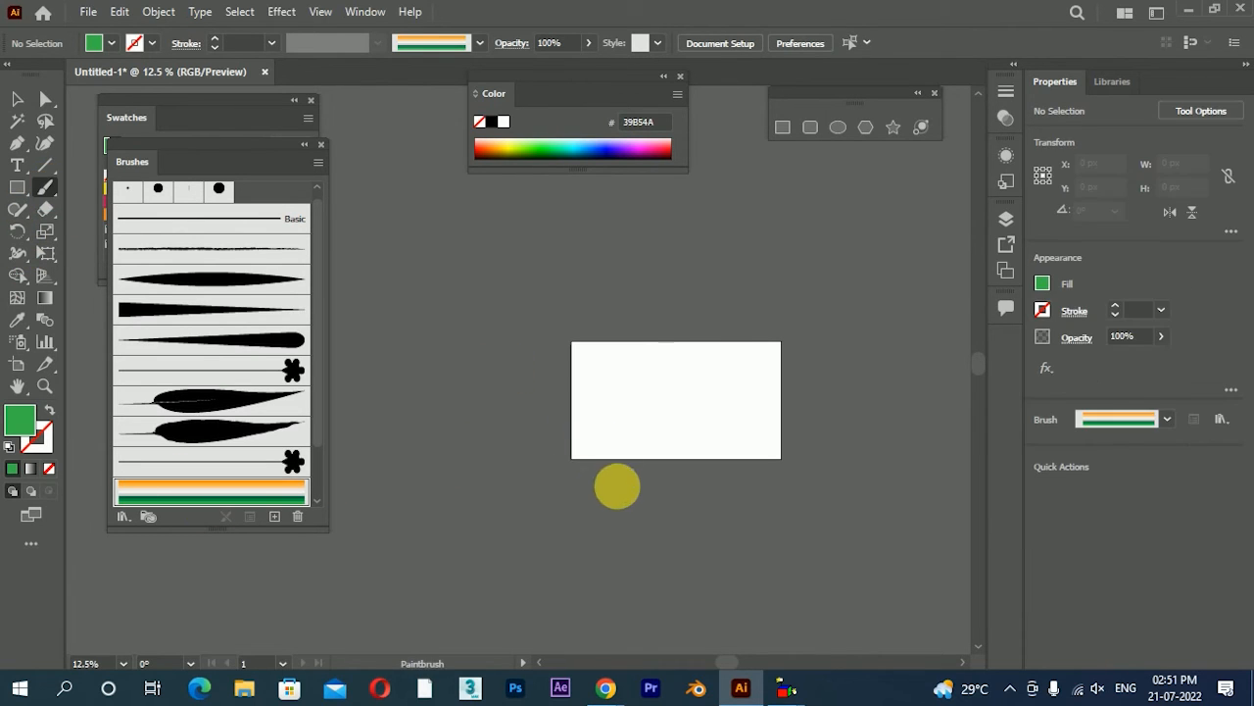
pyautogui.scroll(2, 627, 456)
pyautogui.moveTo(562, 409); pyautogui.dragTo(817, 225)
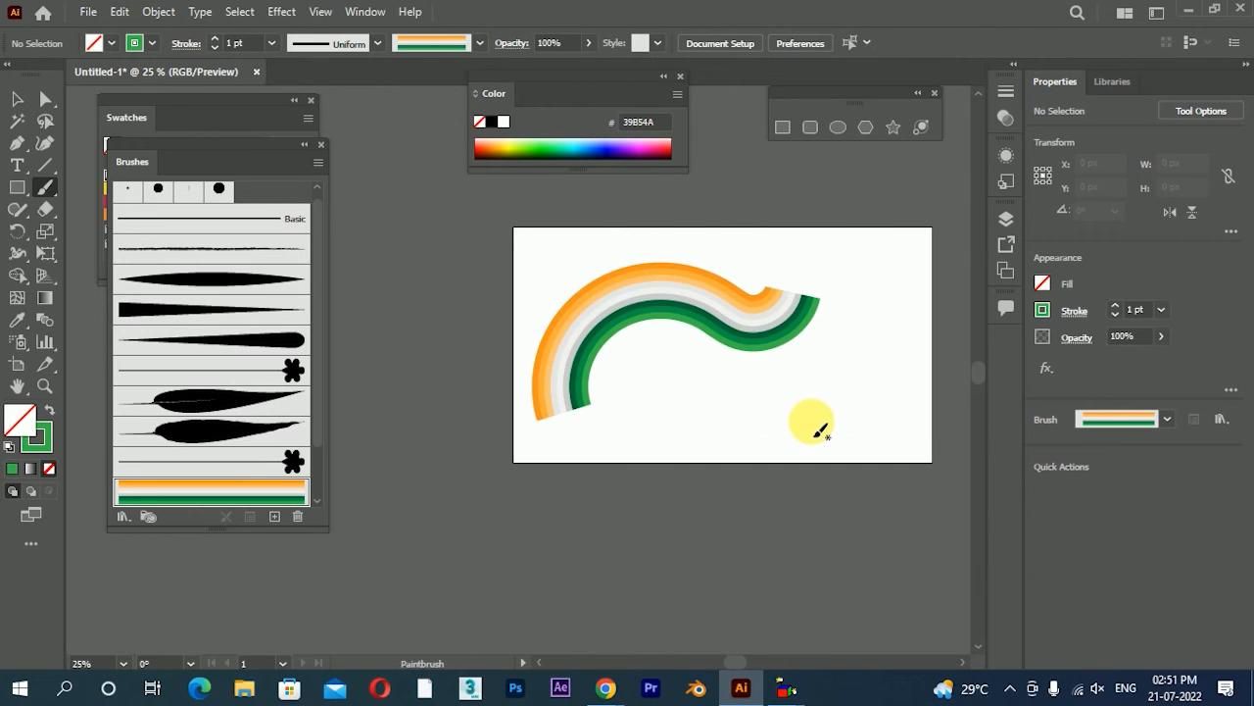
pyautogui.hotkey('ctrl', 'z')
pyautogui.moveTo(598, 421)
pyautogui.mouseDown()
pyautogui.moveTo(663, 319)
pyautogui.moveTo(683, 220)
pyautogui.mouseUp()
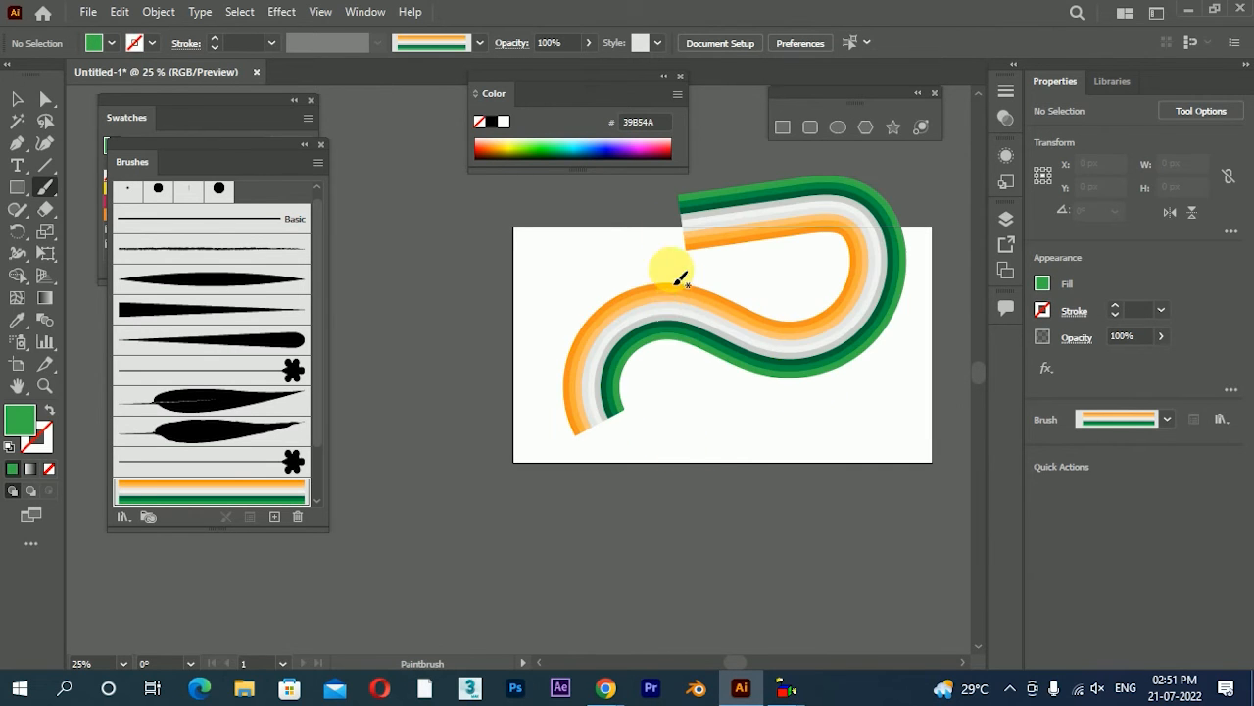
pyautogui.hotkey('ctrl', 'z')
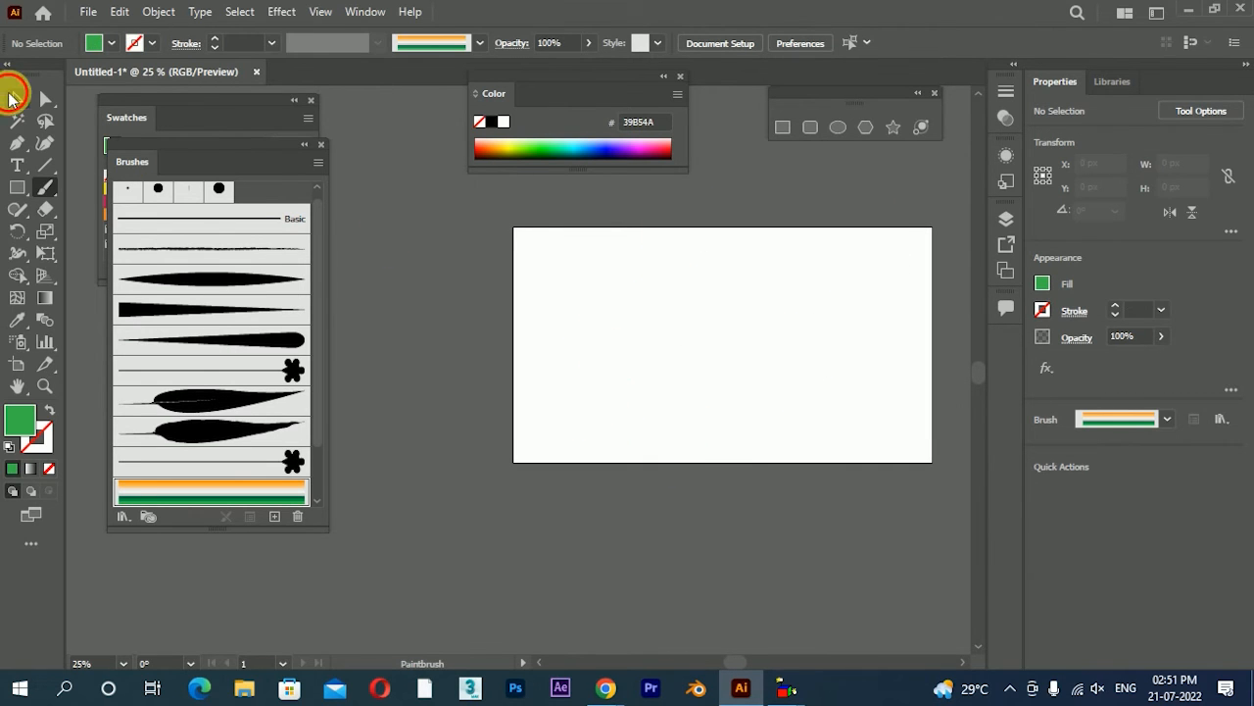
# Draw a green circle about 792 px across on the artboard and apply the striped art brush to its outline
pyautogui.click(838, 128)
pyautogui.moveTo(742, 343); pyautogui.dragTo(815, 372)
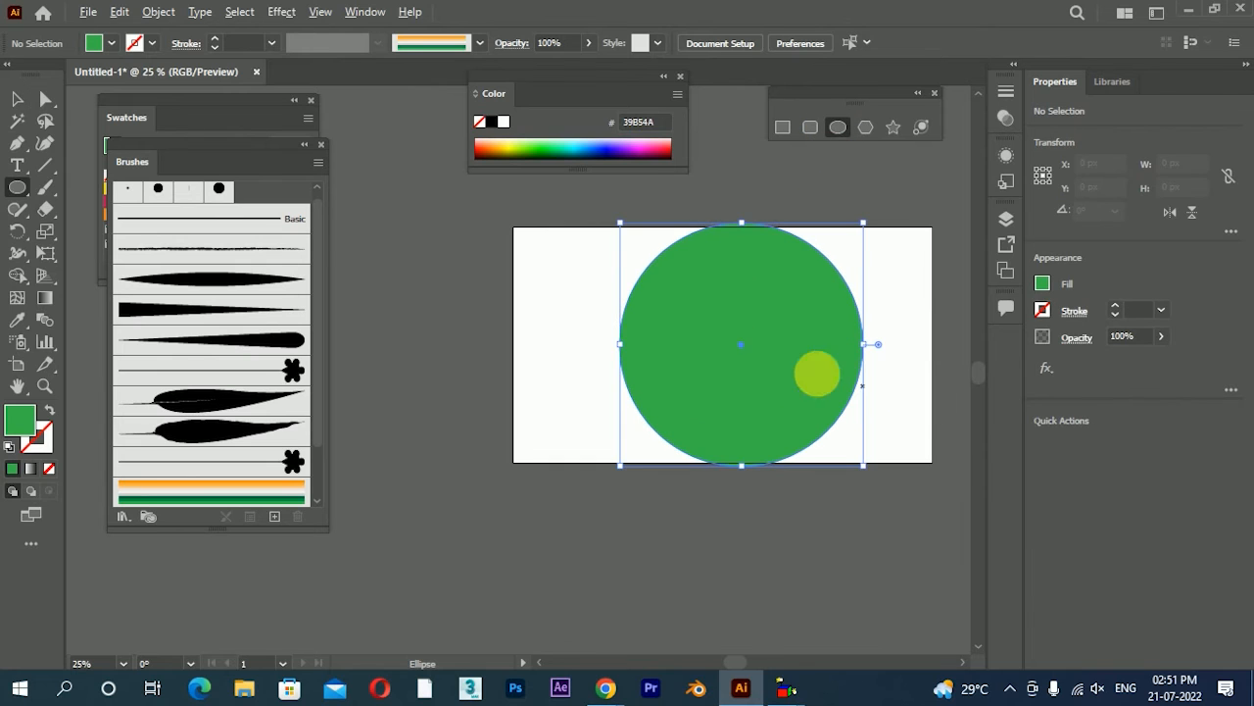
pyautogui.click(17, 99)
pyautogui.click(282, 484)
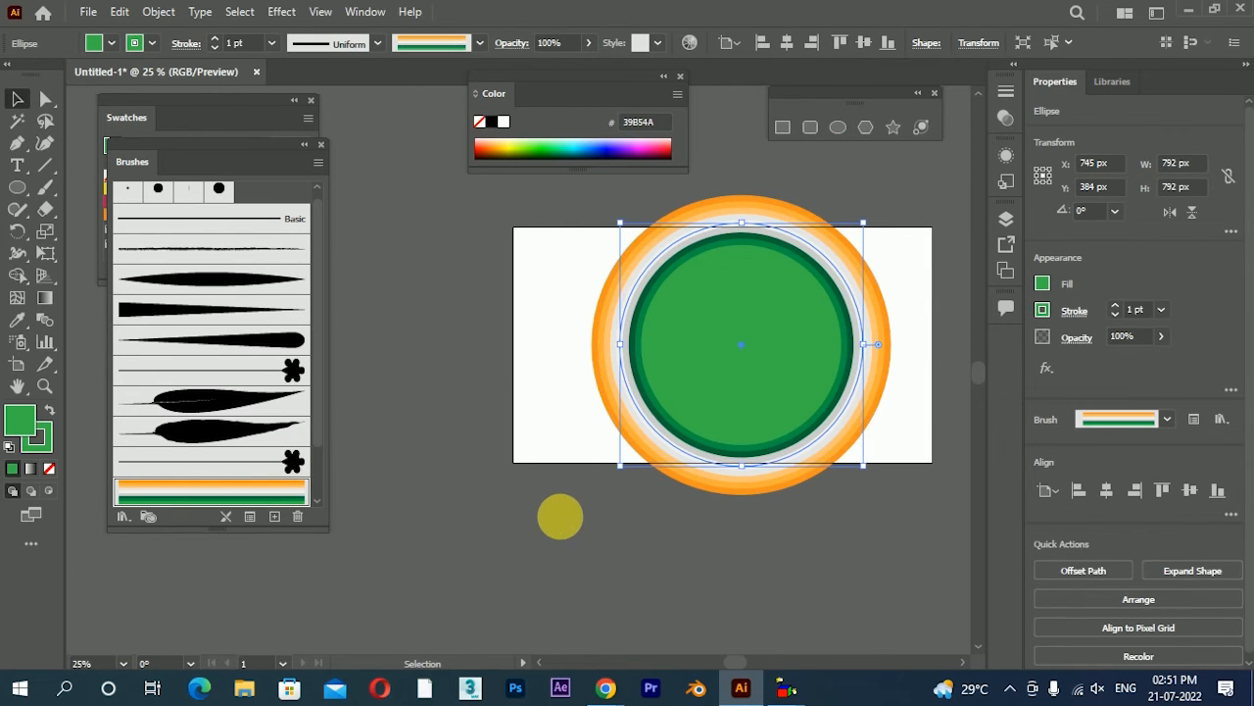
pyautogui.click(560, 514)
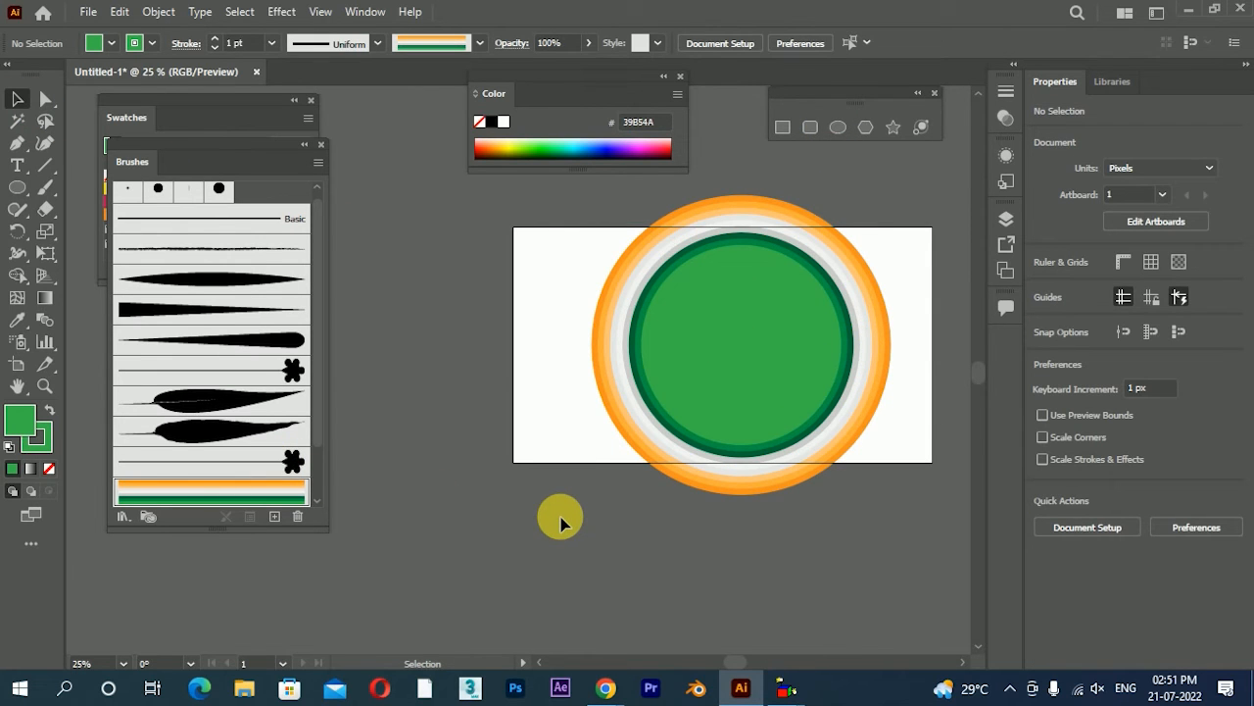
# Move the striped circle around the artboard, scale it down slightly and delete it
pyautogui.moveTo(721, 446); pyautogui.dragTo(683, 455)
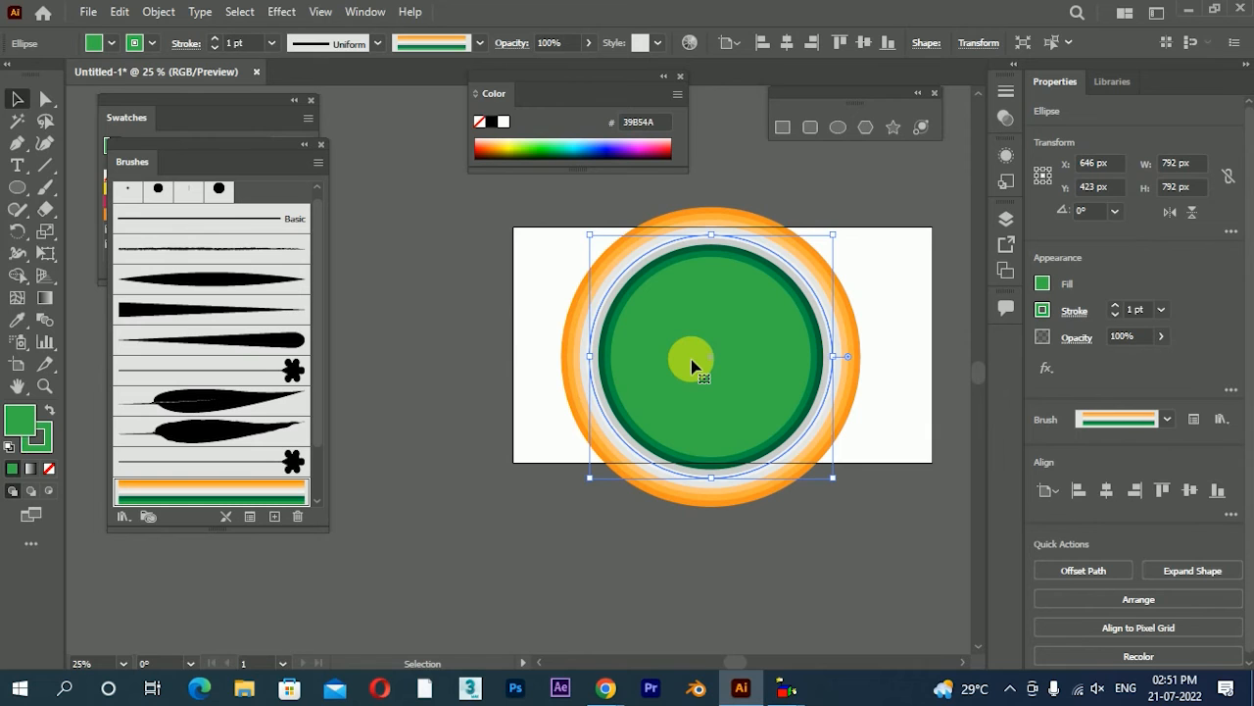
pyautogui.moveTo(791, 334); pyautogui.dragTo(815, 389)
pyautogui.moveTo(861, 287); pyautogui.dragTo(877, 273)
pyautogui.click(923, 367)
pyautogui.moveTo(899, 437); pyautogui.dragTo(899, 389)
pyautogui.moveTo(874, 231); pyautogui.dragTo(843, 256)
pyautogui.click(893, 274)
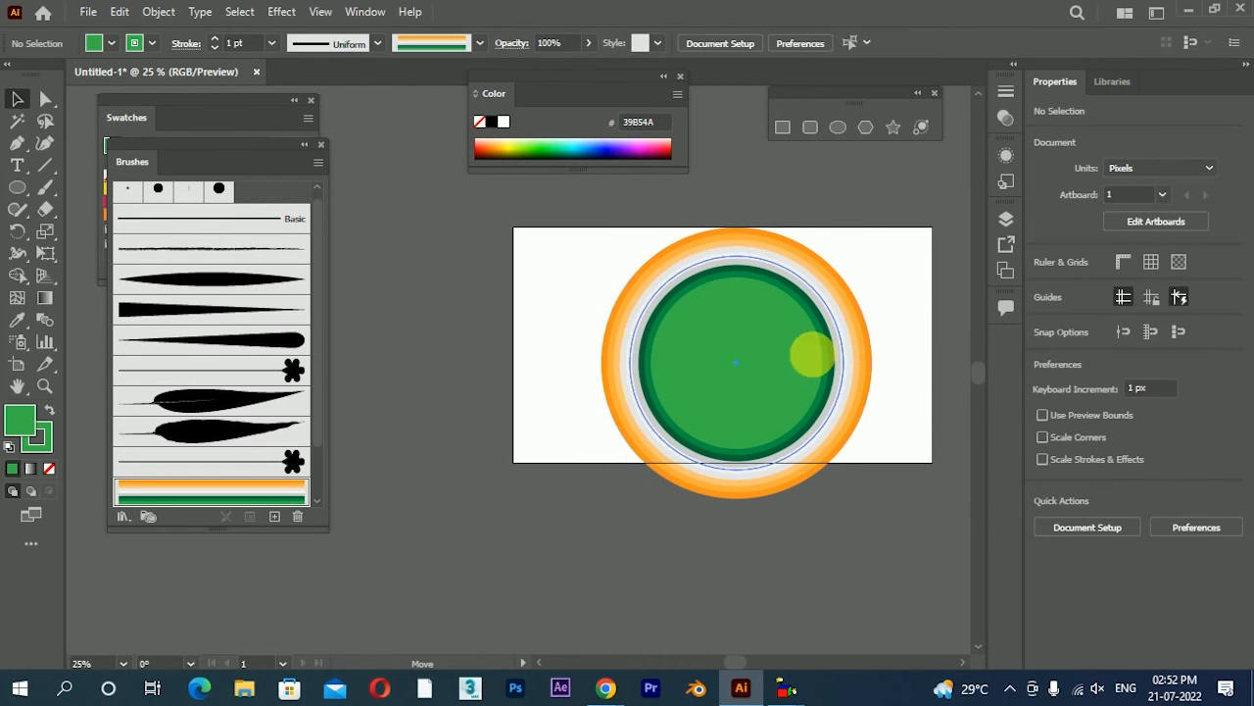
pyautogui.moveTo(837, 363); pyautogui.dragTo(782, 363)
pyautogui.press('Delete')
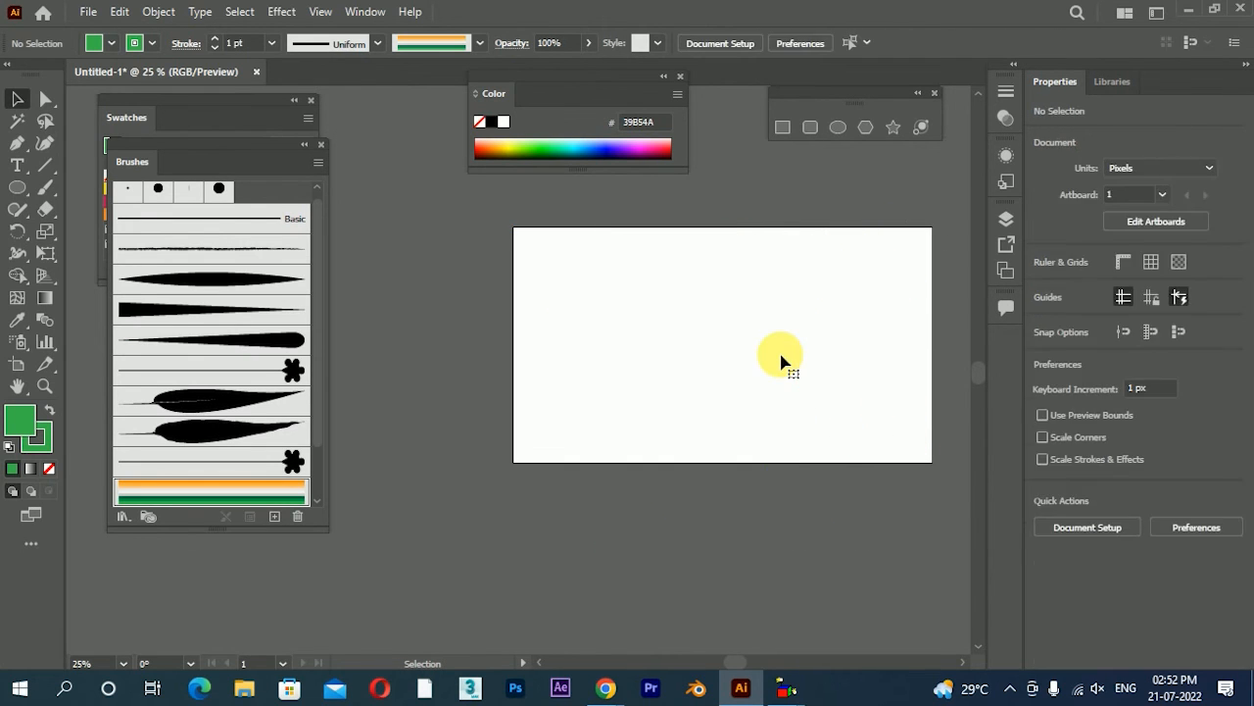
# Draw a triangle about 666 by 577 px and apply the striped art brush to its outline
pyautogui.moveTo(758, 325); pyautogui.dragTo(854, 401)
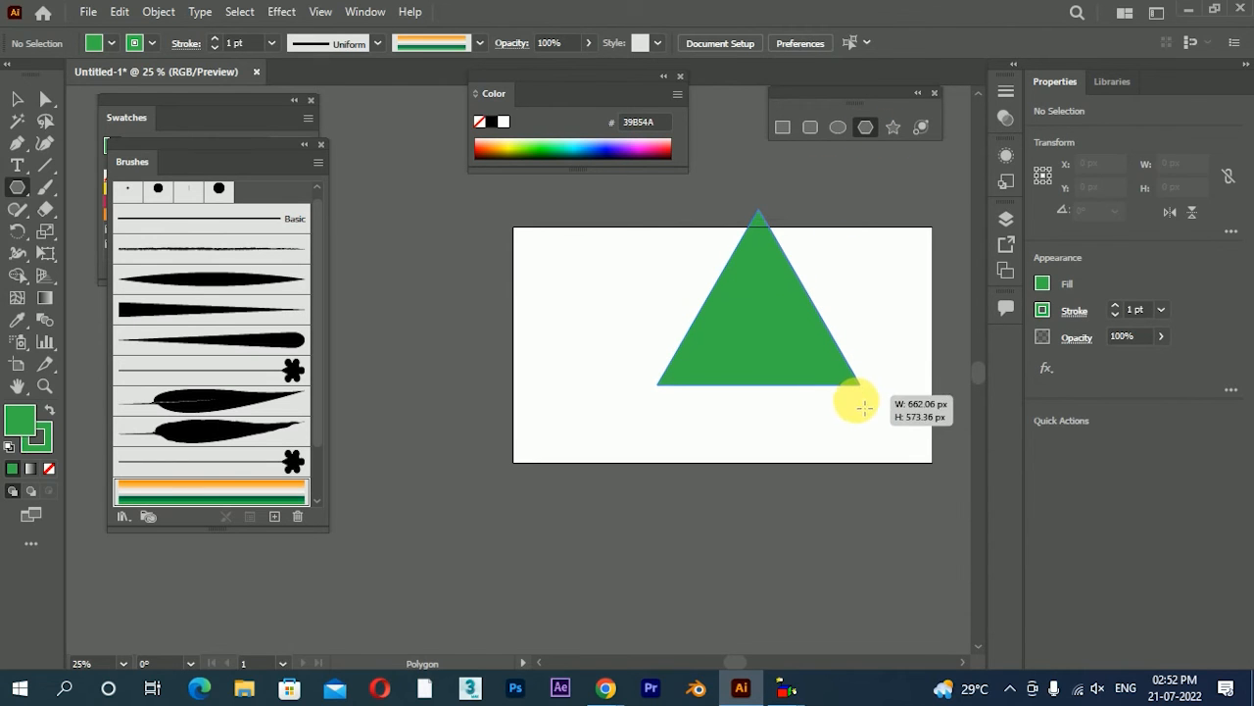
pyautogui.click(14, 102)
pyautogui.click(173, 495)
pyautogui.click(540, 507)
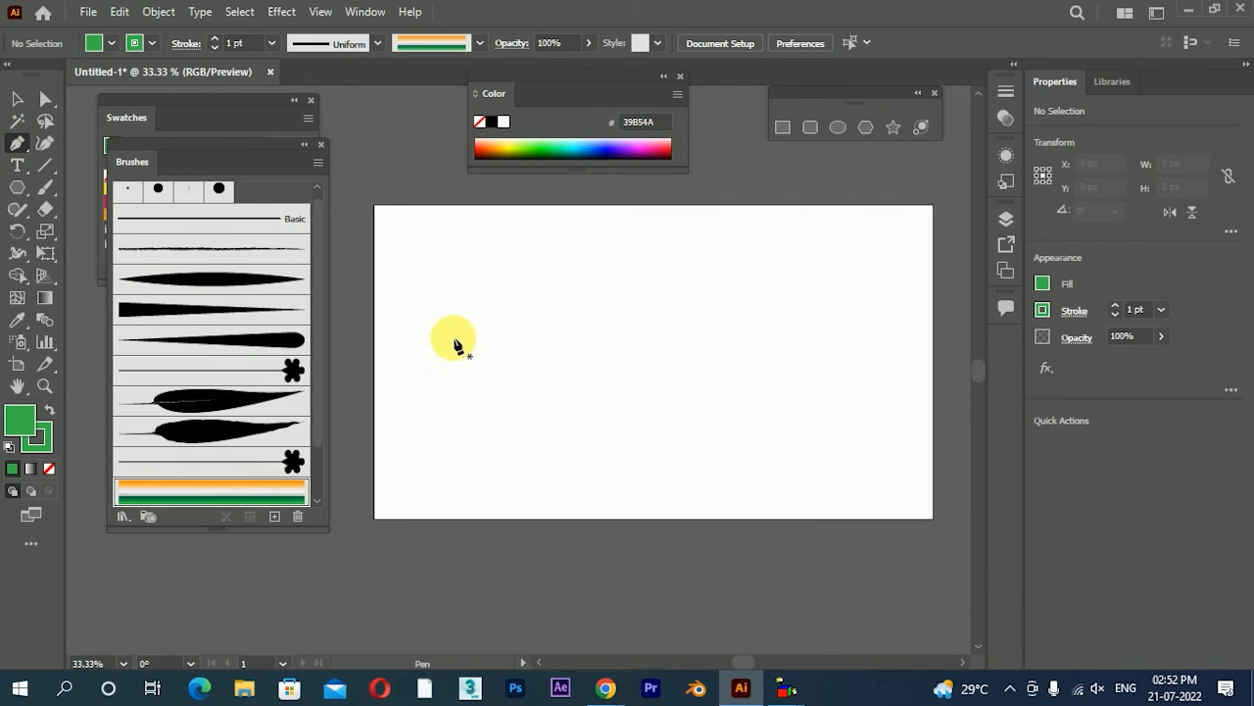
# Draw a wavy open path across the artboard with the Pen tool, apply the striped art brush and remove its fill
pyautogui.click(425, 328)
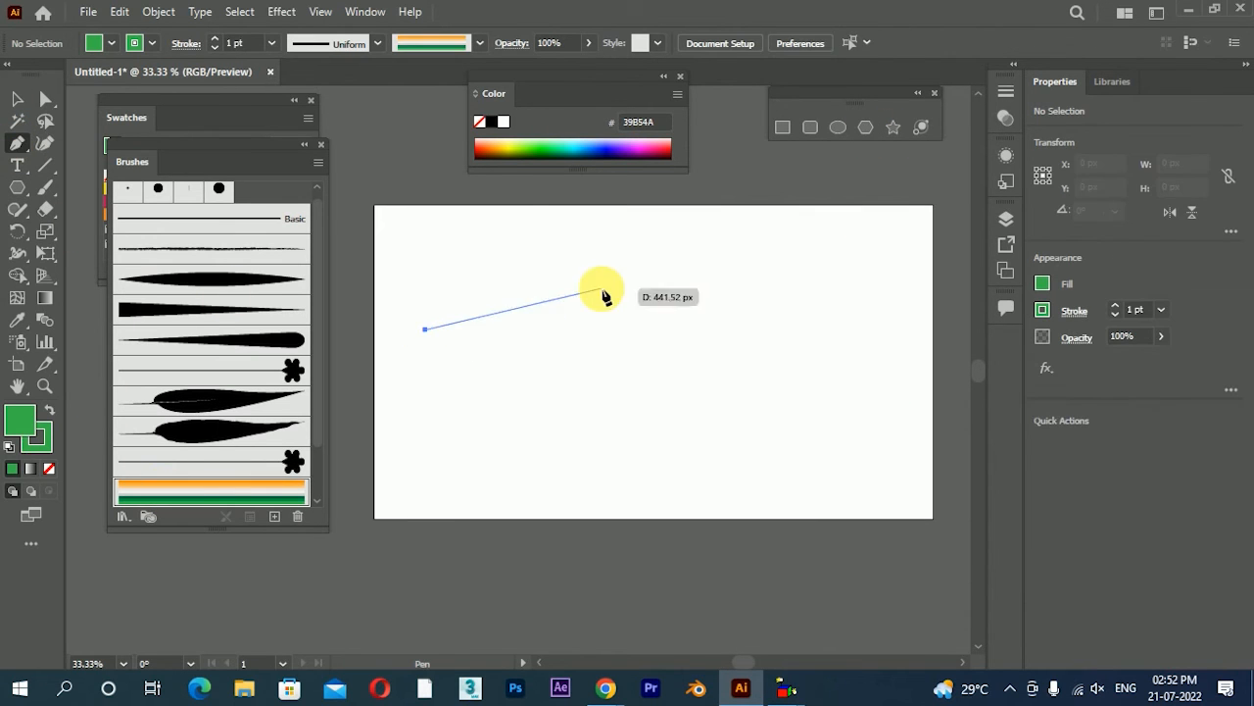
pyautogui.moveTo(601, 290); pyautogui.dragTo(689, 384)
pyautogui.moveTo(799, 292); pyautogui.dragTo(883, 223)
pyautogui.moveTo(933, 190); pyautogui.dragTo(960, 211)
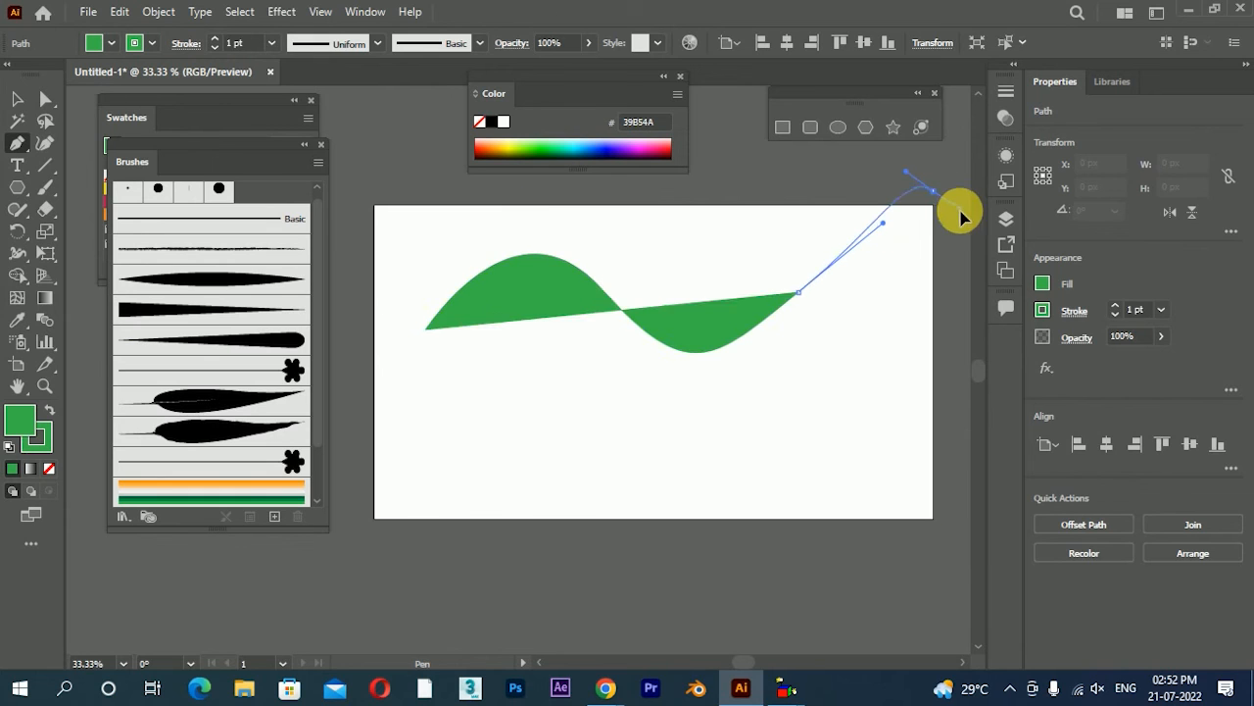
pyautogui.click(18, 102)
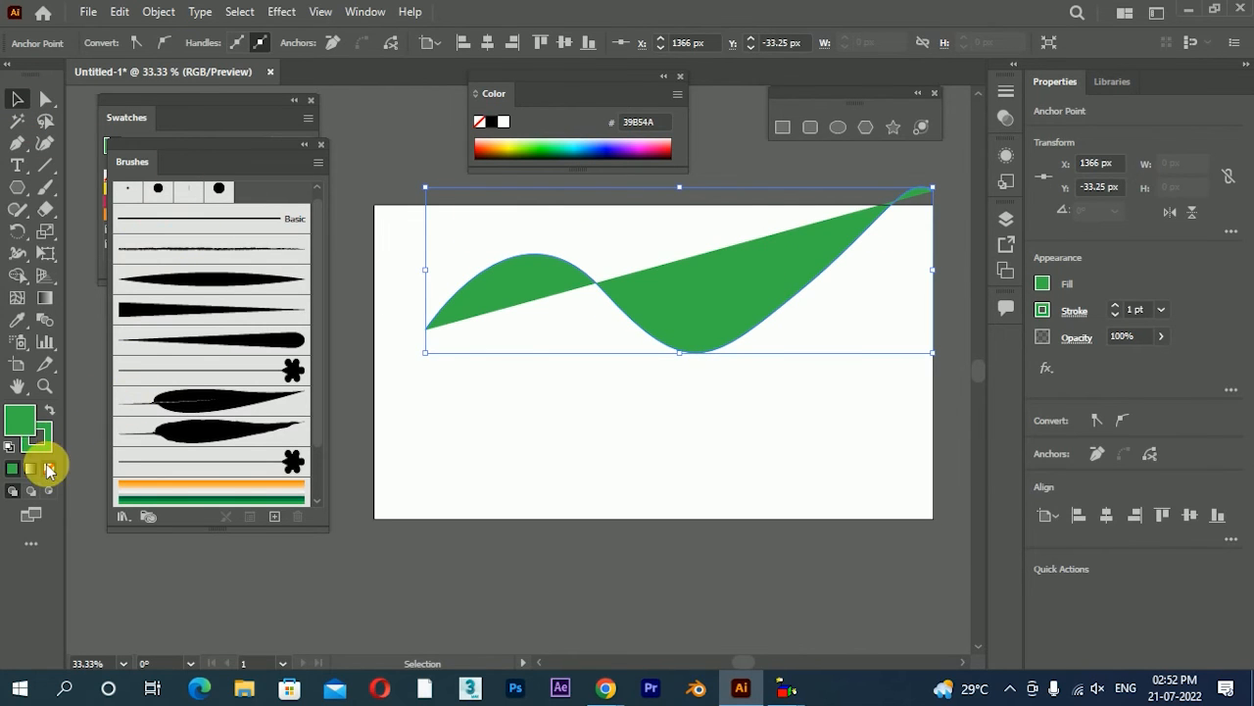
pyautogui.click(187, 490)
pyautogui.click(49, 468)
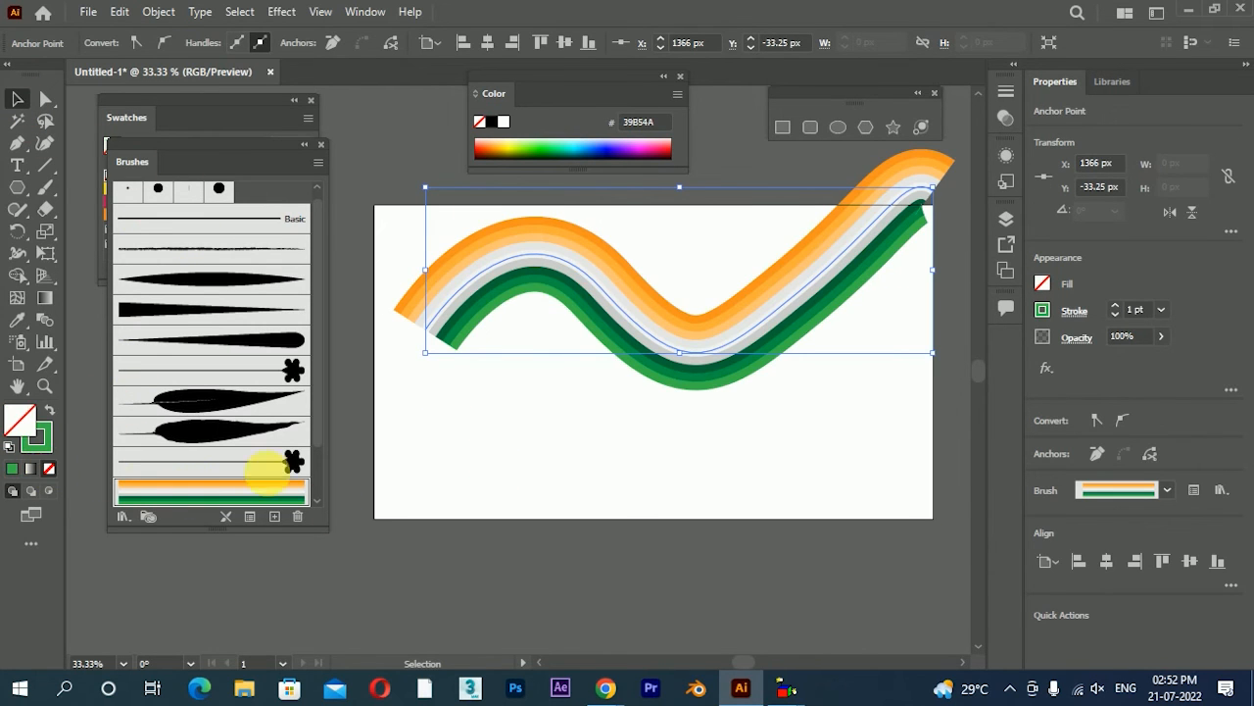
# Shift the wavy striped path and reshape its curve by moving its left end well below the artboard and adjusting its points and handles
pyautogui.moveTo(506, 287); pyautogui.dragTo(541, 282)
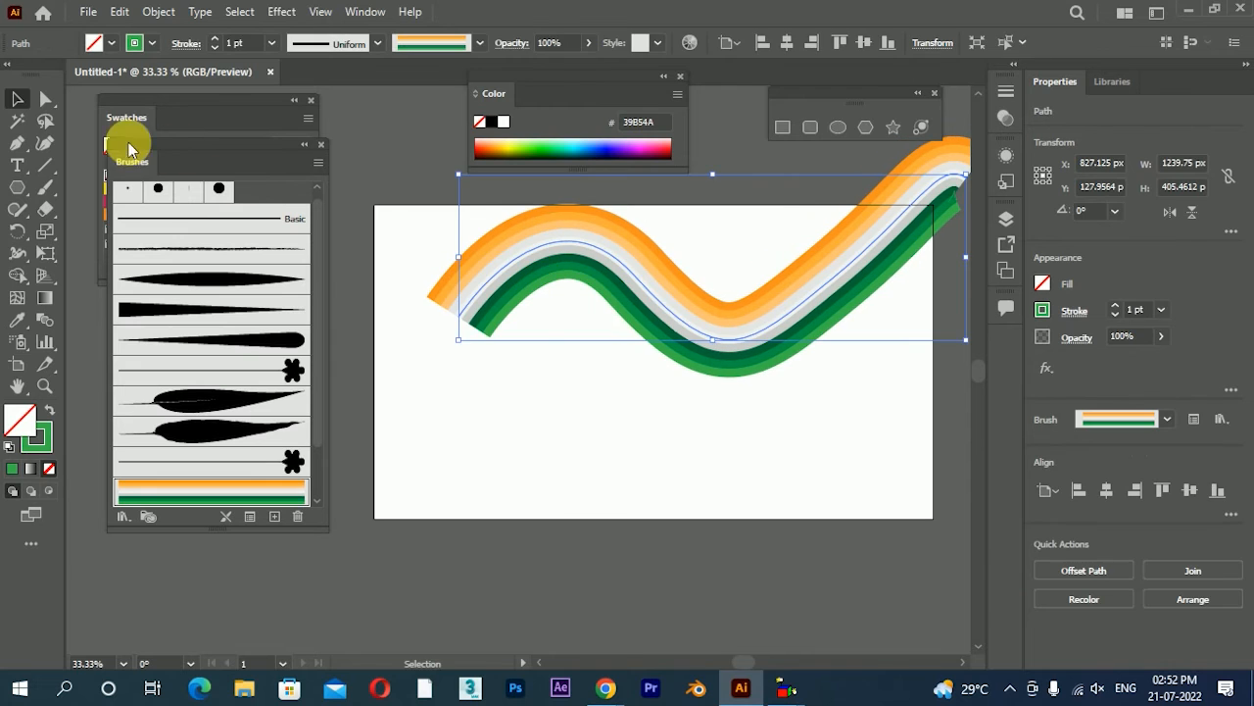
pyautogui.click(45, 98)
pyautogui.moveTo(457, 316); pyautogui.dragTo(325, 535)
pyautogui.moveTo(559, 201); pyautogui.dragTo(438, 191)
pyautogui.moveTo(833, 280); pyautogui.dragTo(849, 265)
pyautogui.moveTo(941, 166); pyautogui.dragTo(938, 219)
pyautogui.click(18, 98)
pyautogui.click(860, 462)
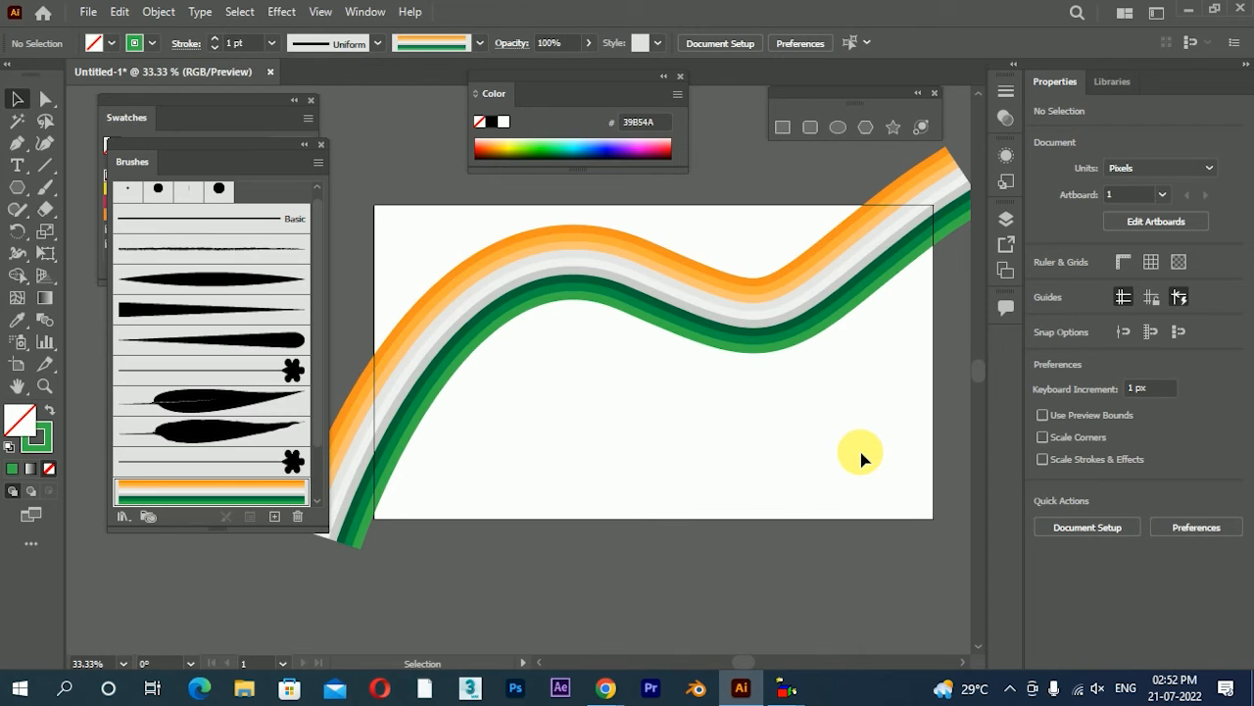
# Nudge the reshaped striped path on the artboard and delete it
pyautogui.scroll(-1, 569, 383)
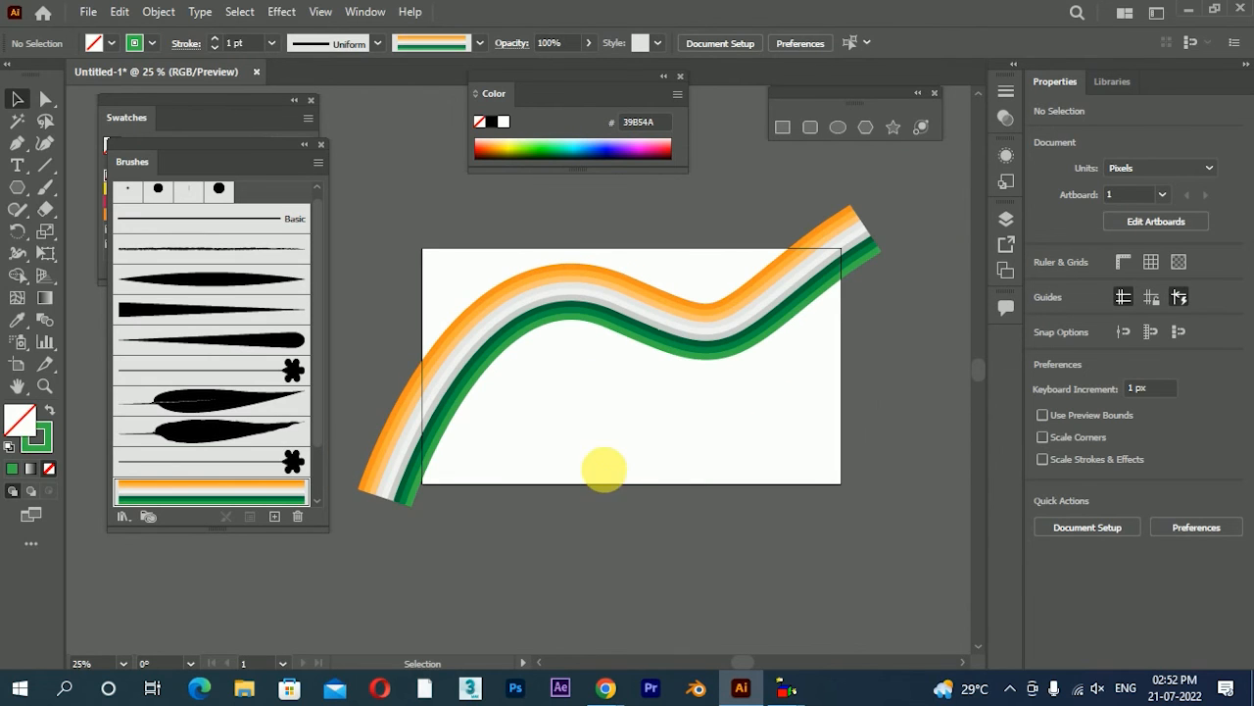
pyautogui.click(691, 346)
pyautogui.moveTo(691, 346); pyautogui.dragTo(692, 320)
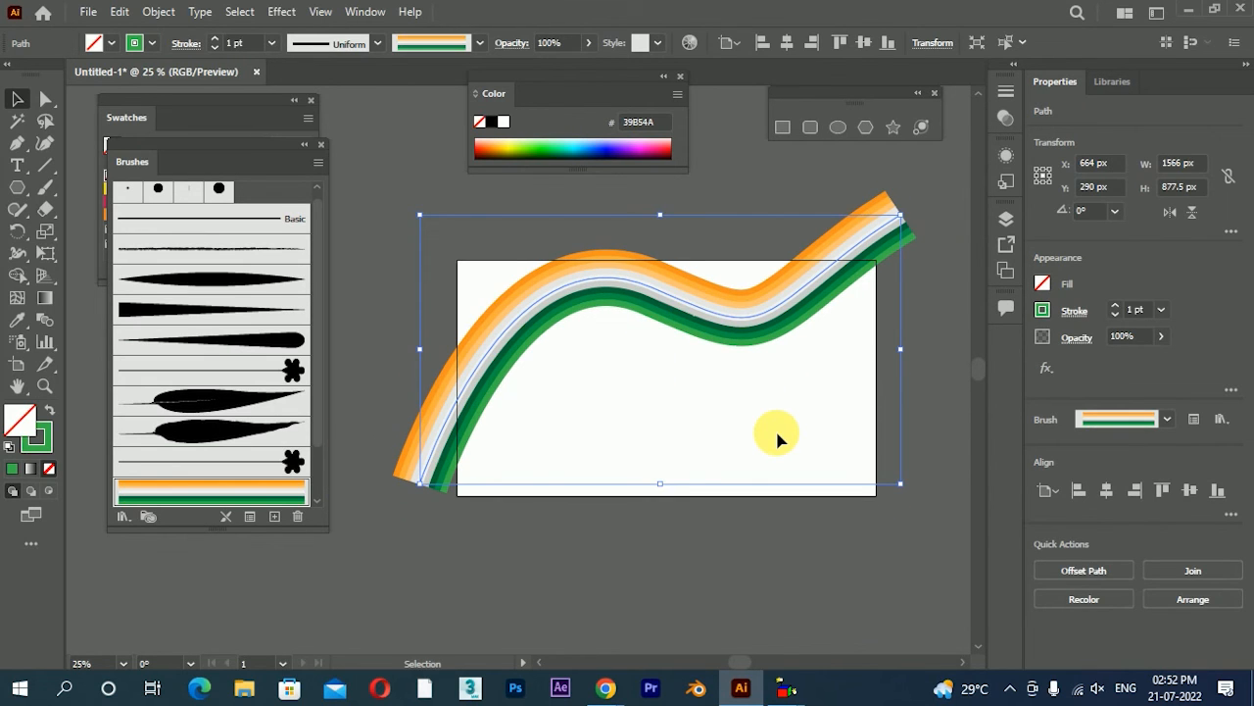
pyautogui.press('Delete')
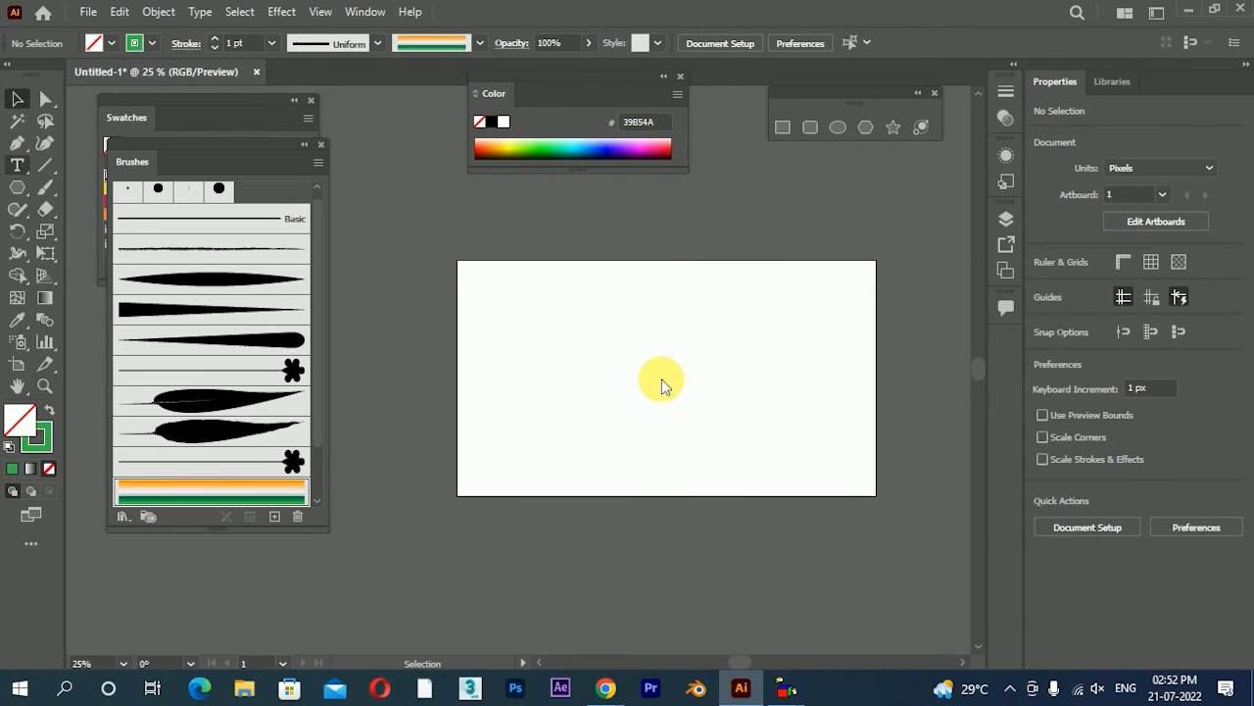
# Add the text INDIA, enlarge it to about 330 pt and place it near the artboard's centre
pyautogui.press('t')
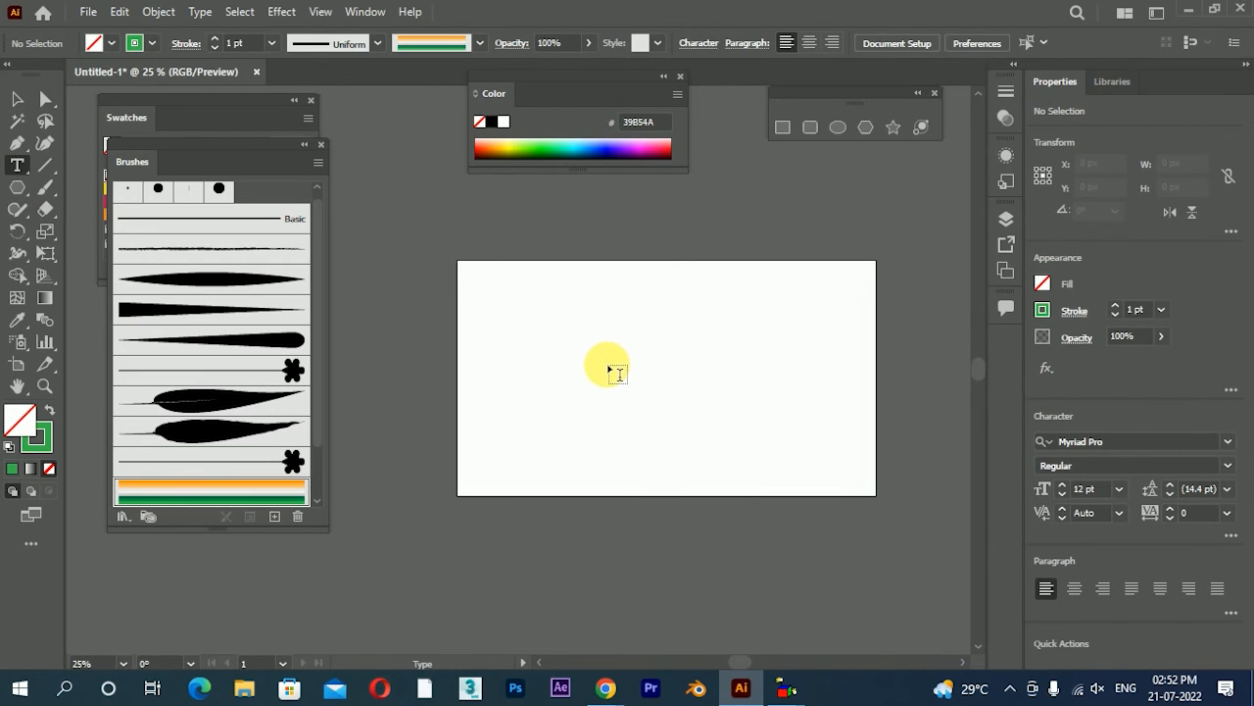
pyautogui.click(609, 369)
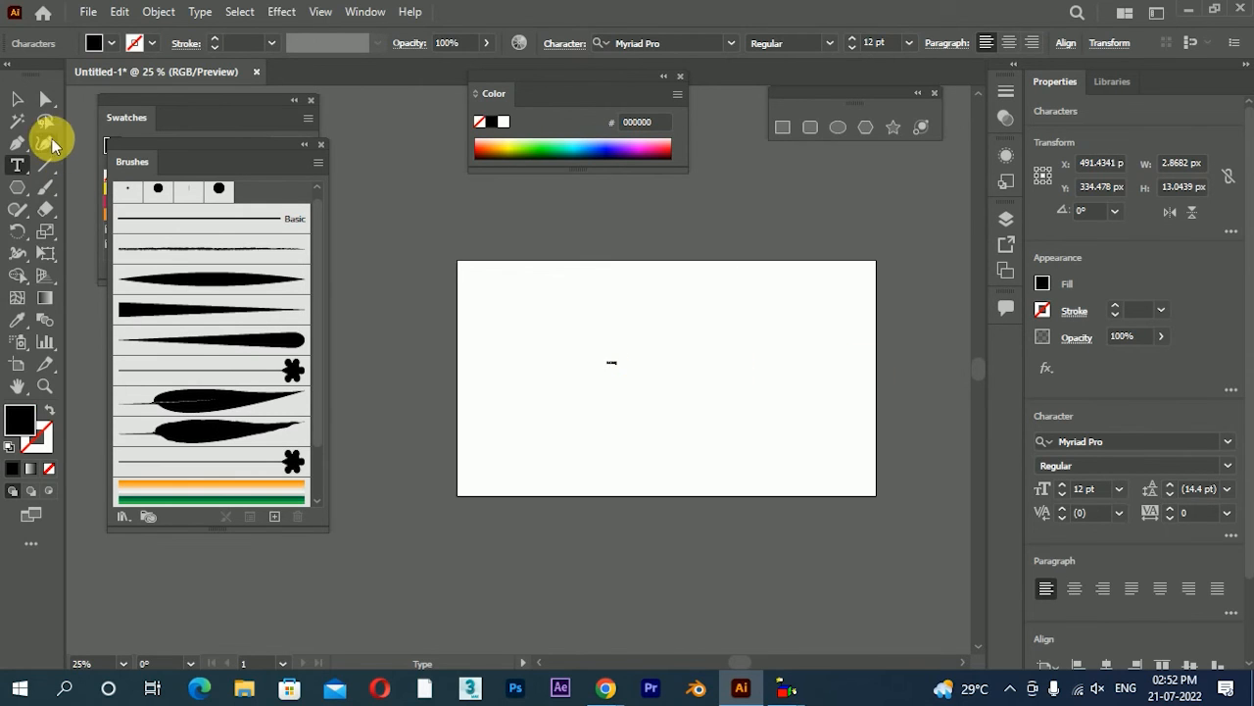
pyautogui.click(17, 98)
pyautogui.moveTo(621, 364); pyautogui.dragTo(748, 291)
pyautogui.moveTo(666, 361); pyautogui.dragTo(818, 314)
pyautogui.scroll(1, 714, 365)
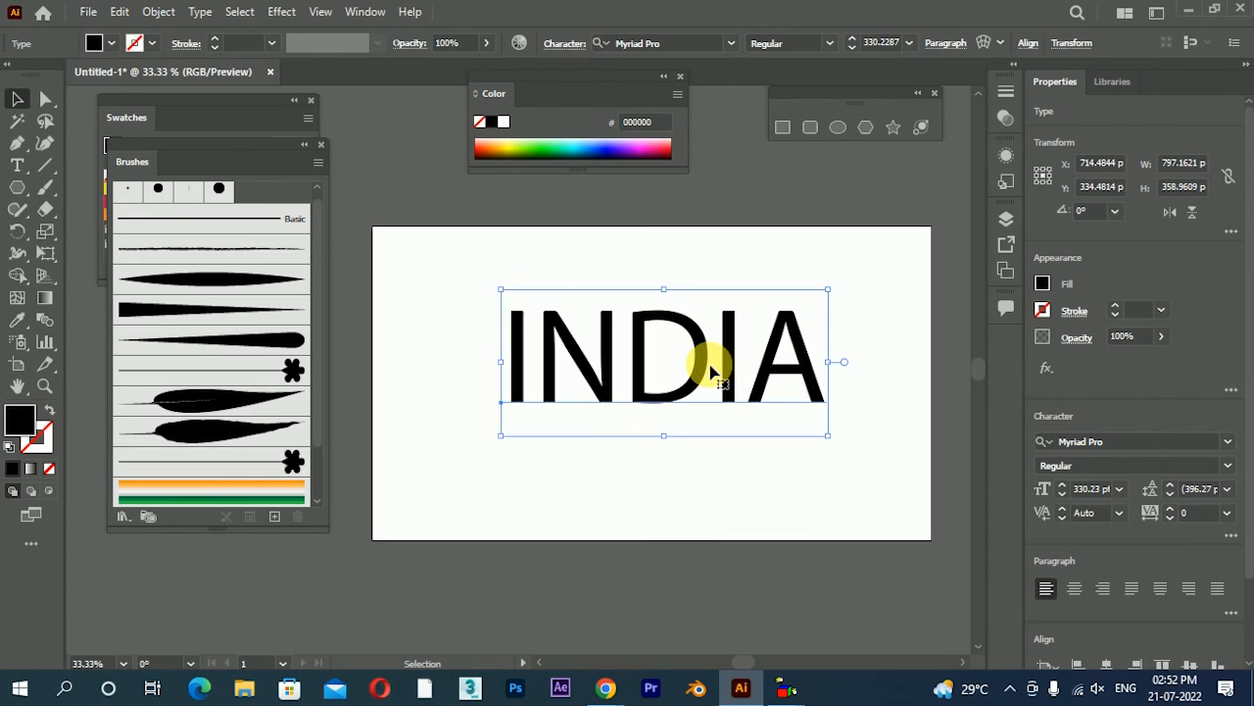
# Set the INDIA text's font to Beon Medium and convert it to outlines
pyautogui.rightClick(695, 370)
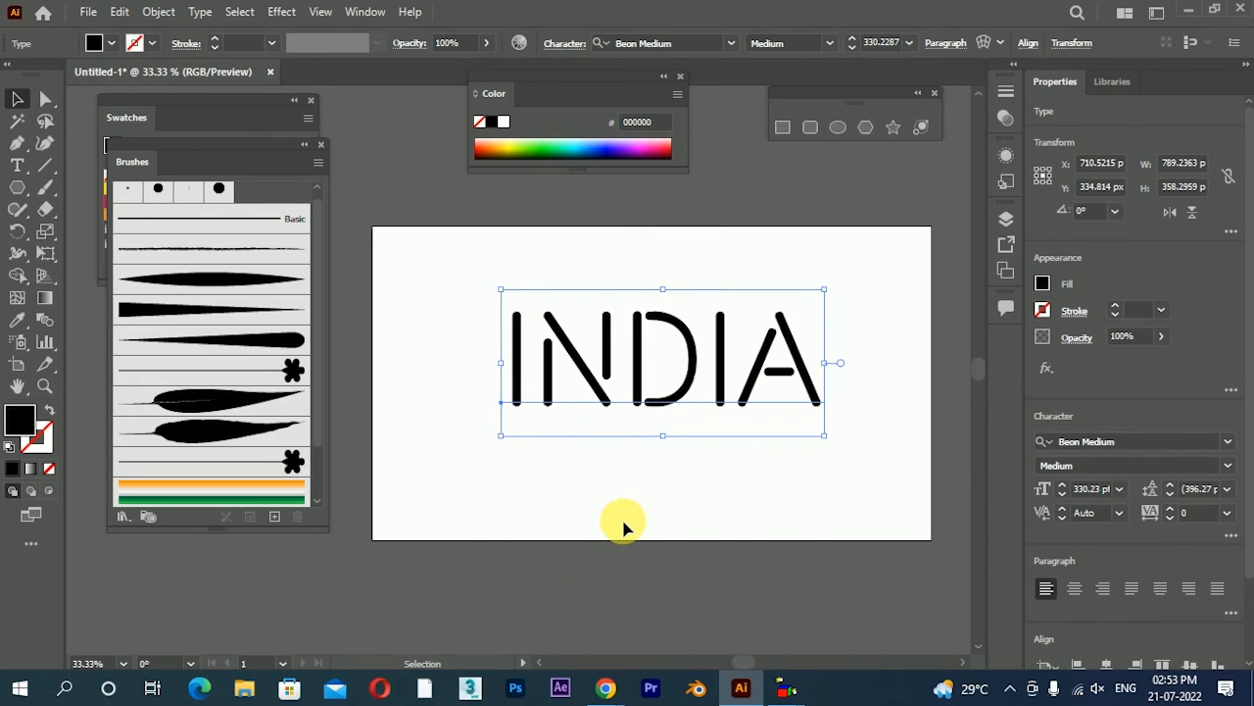
pyautogui.rightClick(635, 382)
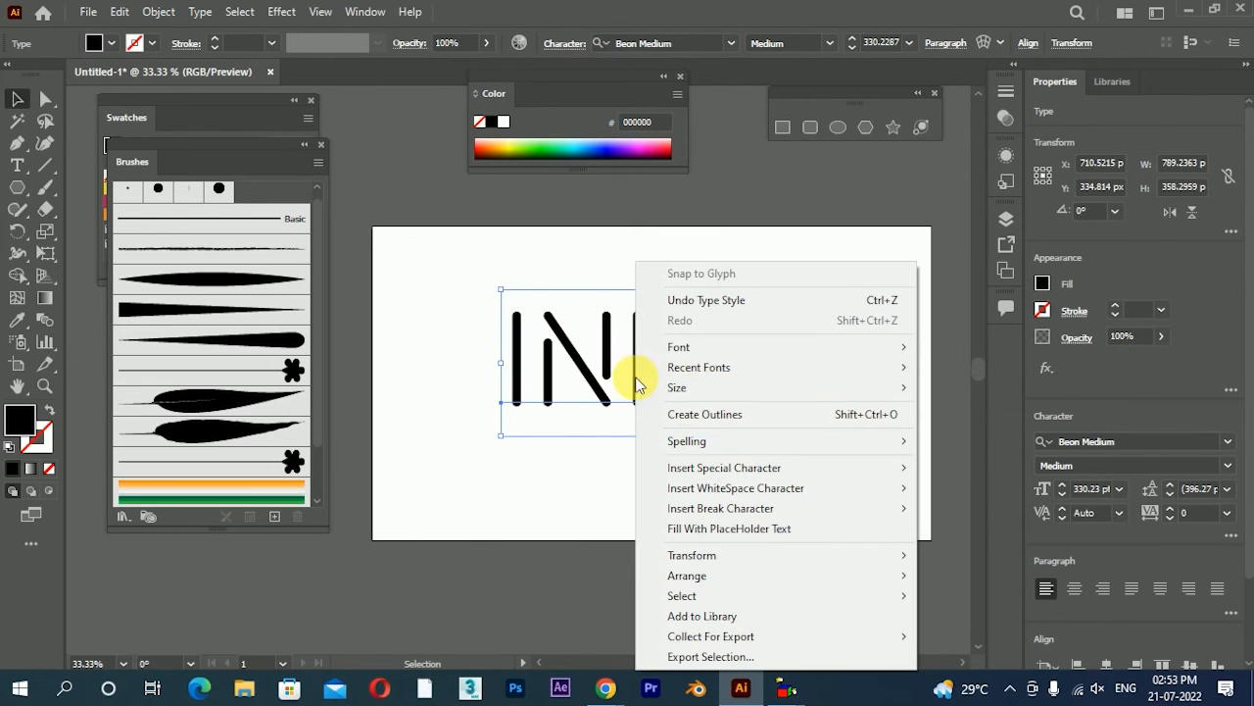
pyautogui.click(704, 415)
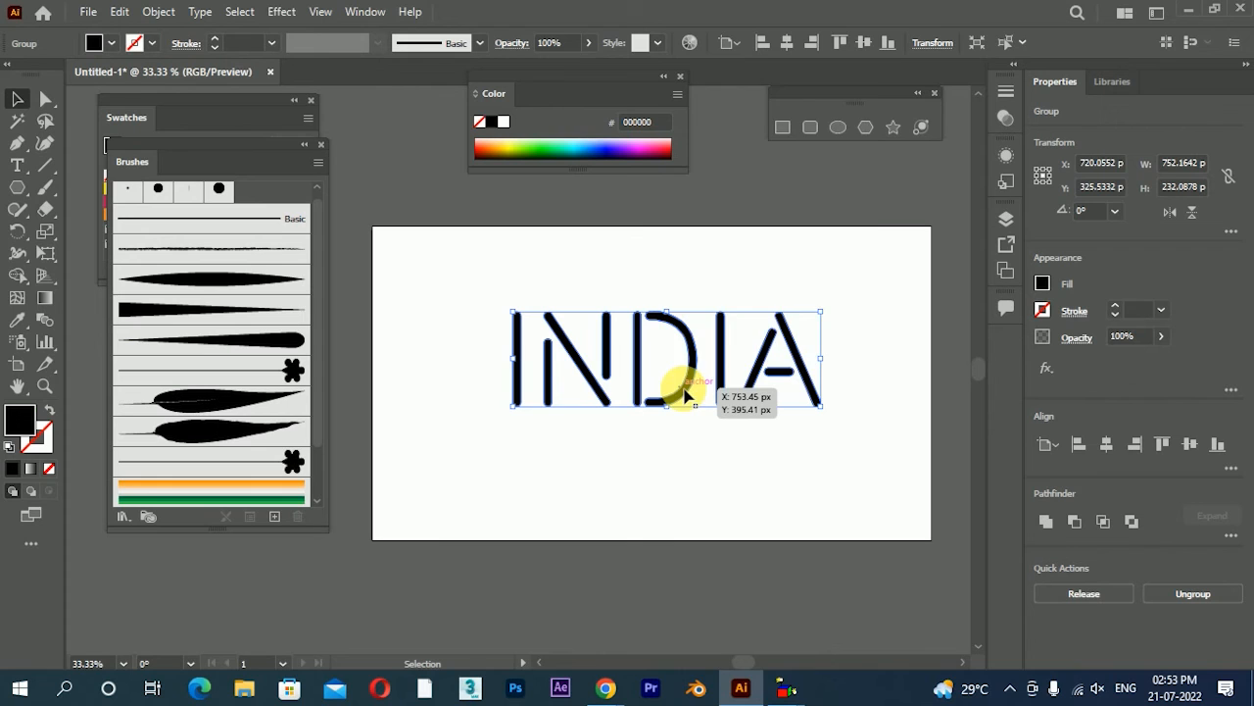
# Ungroup the outlined INDIA lettering into separate letters
pyautogui.rightClick(684, 396)
pyautogui.click(735, 222)
pyautogui.click(719, 442)
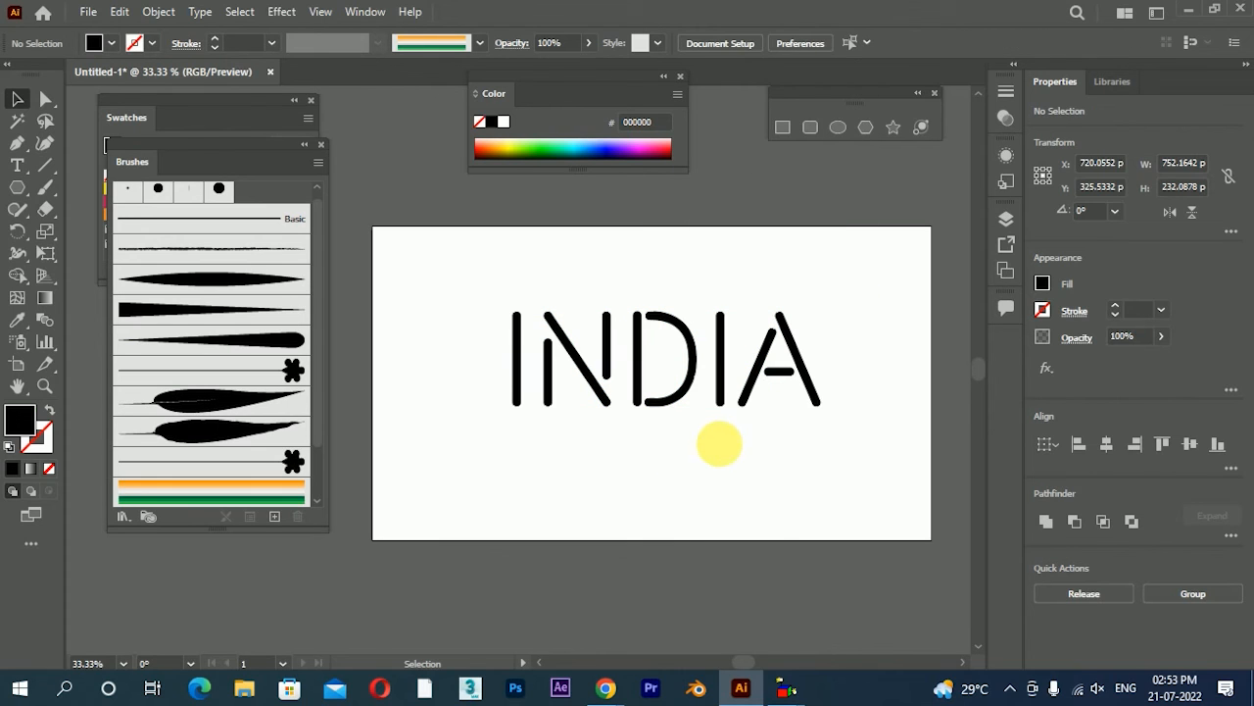
# Apply the striped art brush to the first letter I and remove its fill
pyautogui.click(523, 388)
pyautogui.click(303, 490)
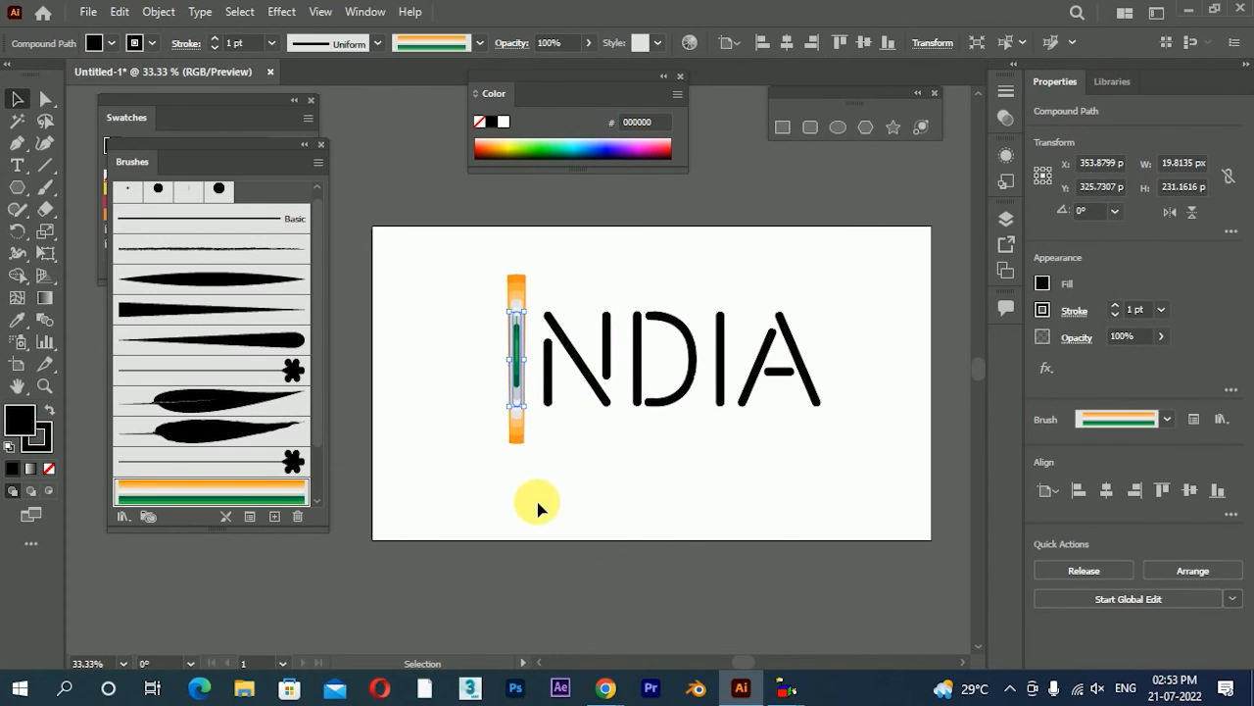
pyautogui.click(49, 468)
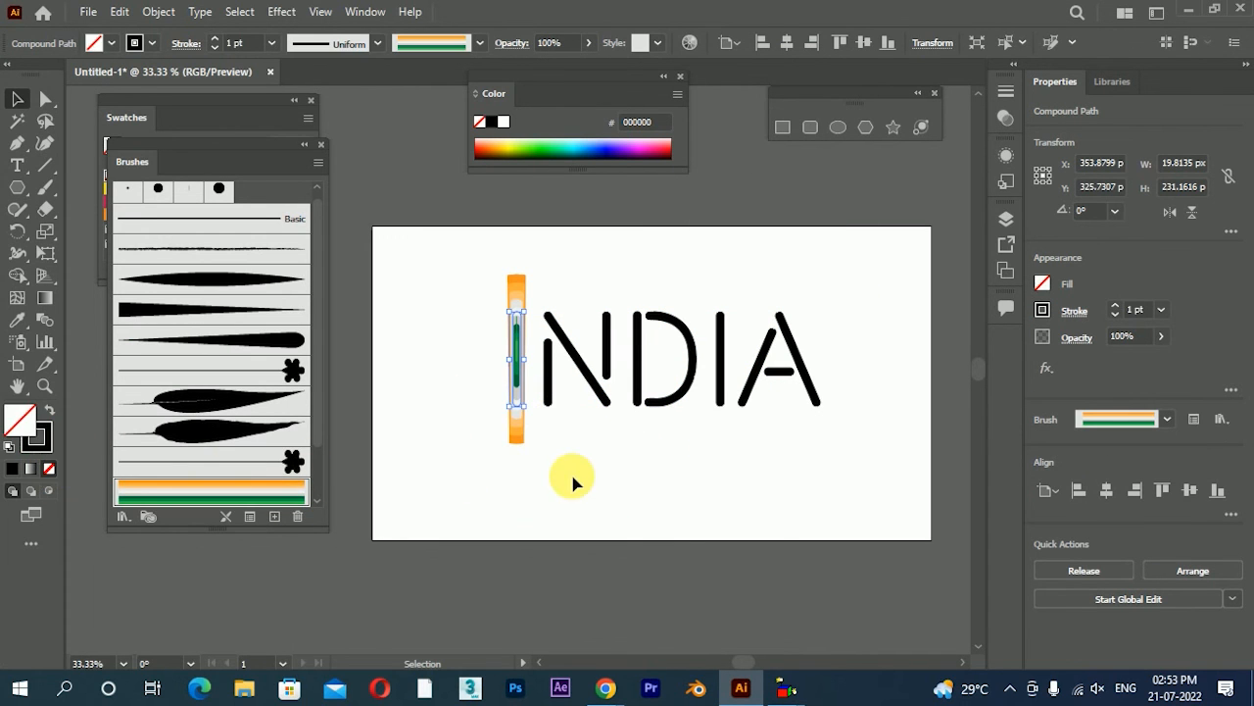
pyautogui.click(571, 469)
# Swap the letter N's fill and stroke so it has only a black stroke, and apply the striped art brush to it
pyautogui.scroll(1, 527, 392)
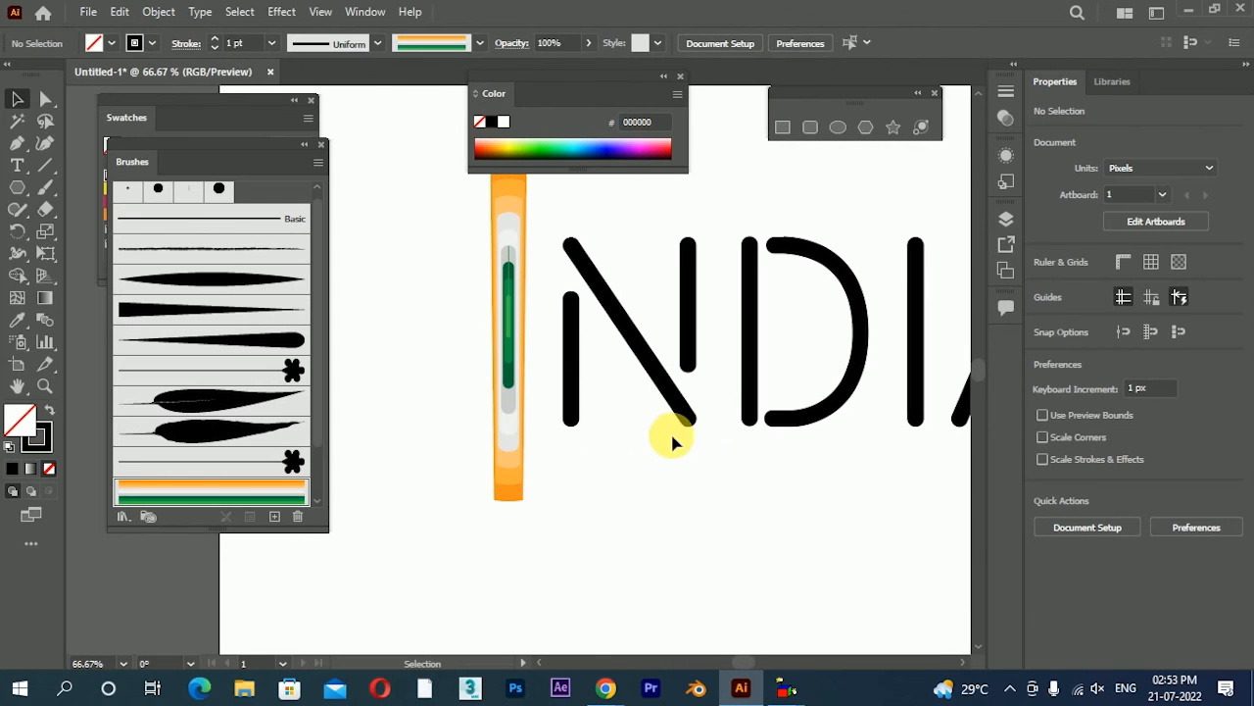
pyautogui.click(574, 401)
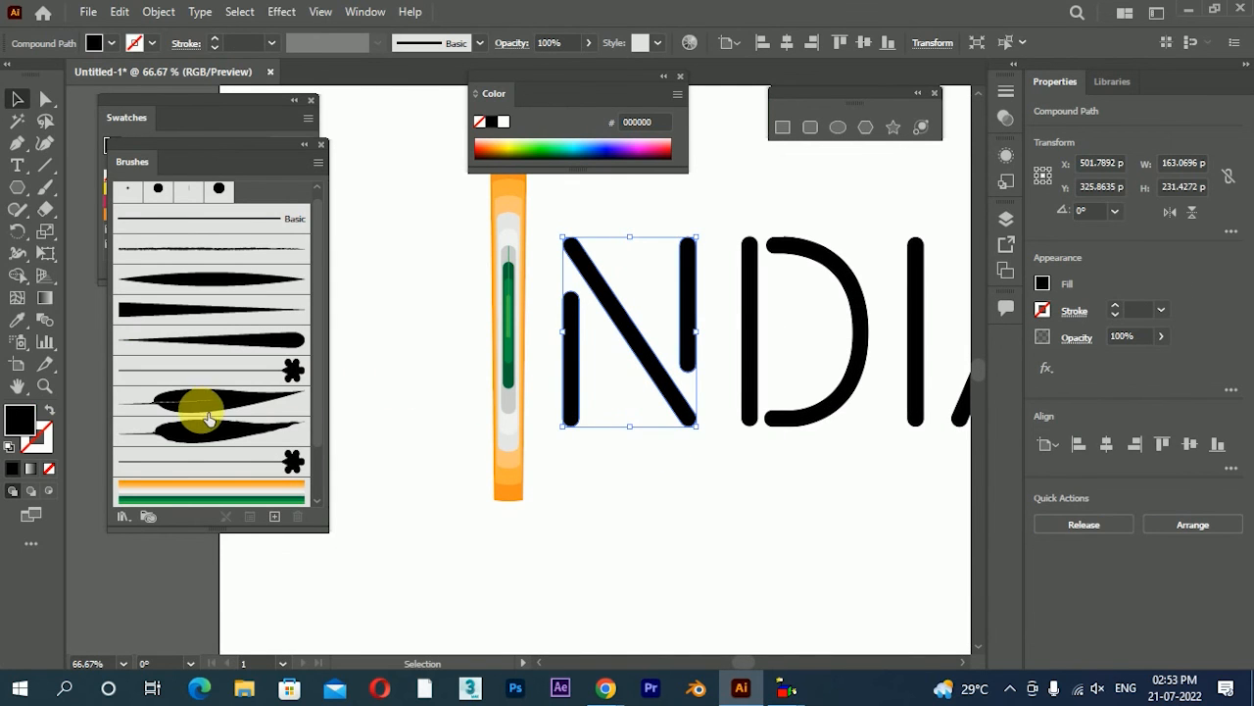
pyautogui.click(55, 412)
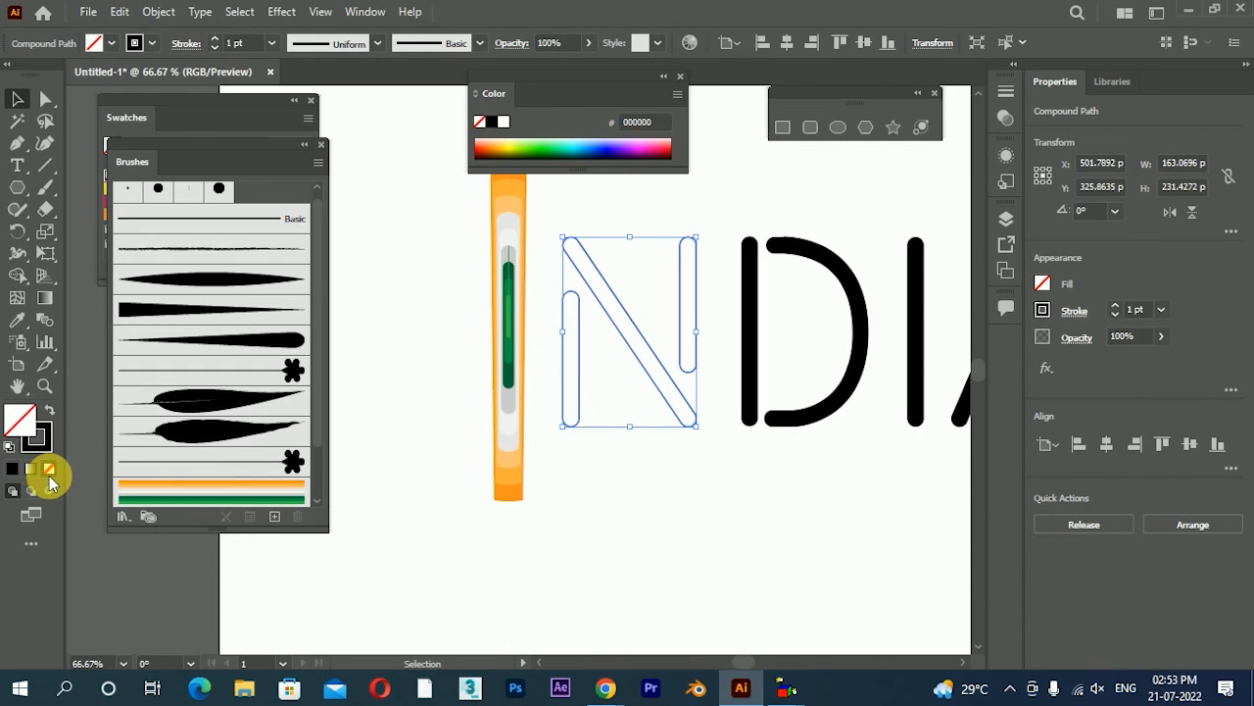
pyautogui.click(37, 438)
pyautogui.click(184, 493)
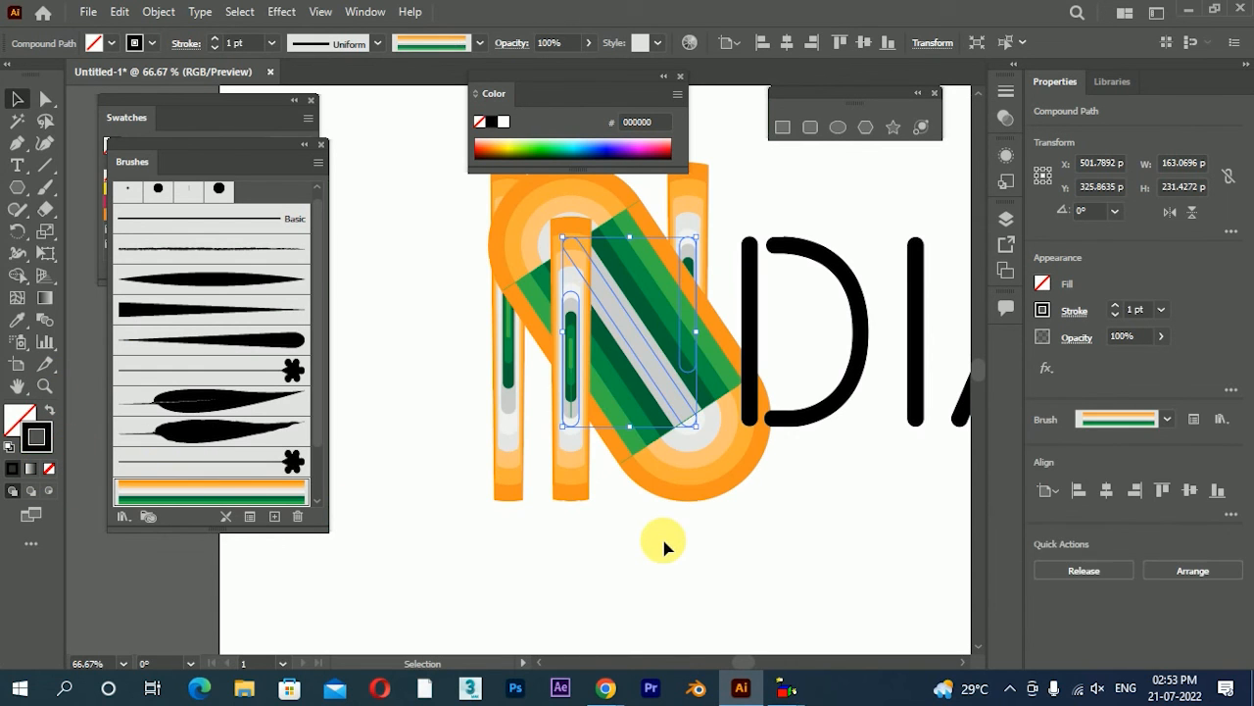
pyautogui.click(678, 530)
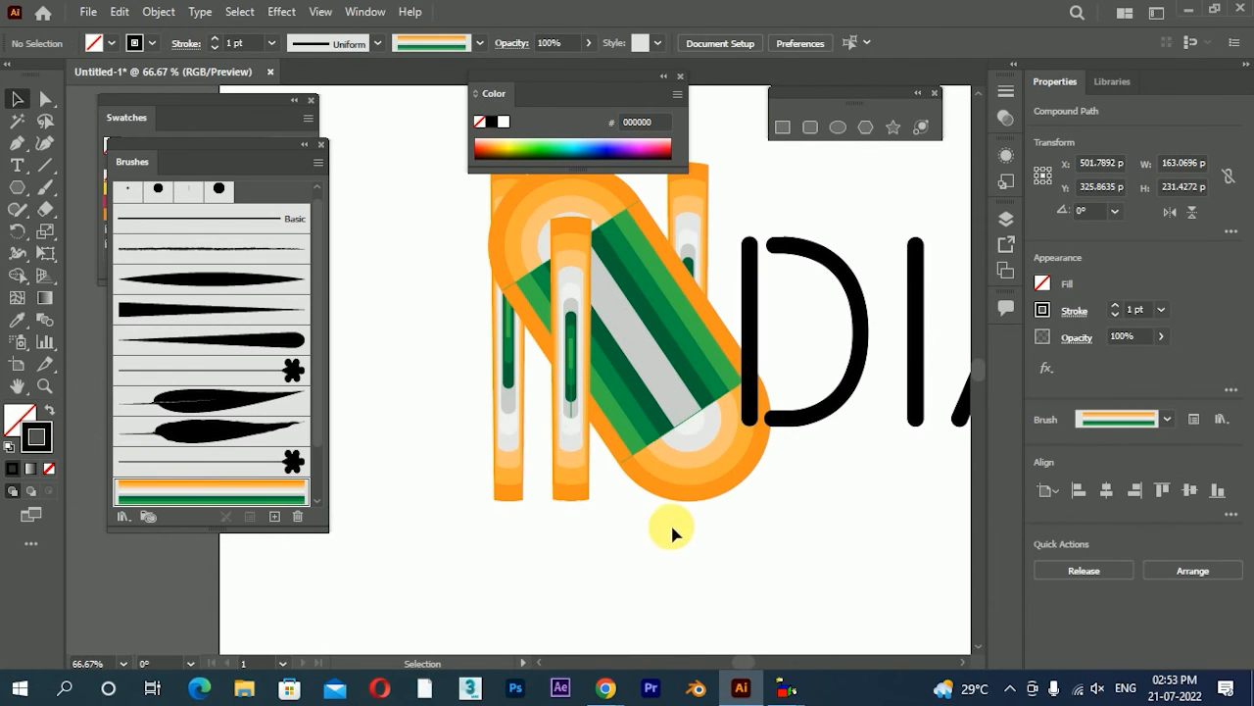
# Set the striped art brush's fixed width to 12% and apply the change to the existing strokes
pyautogui.doubleClick(235, 492)
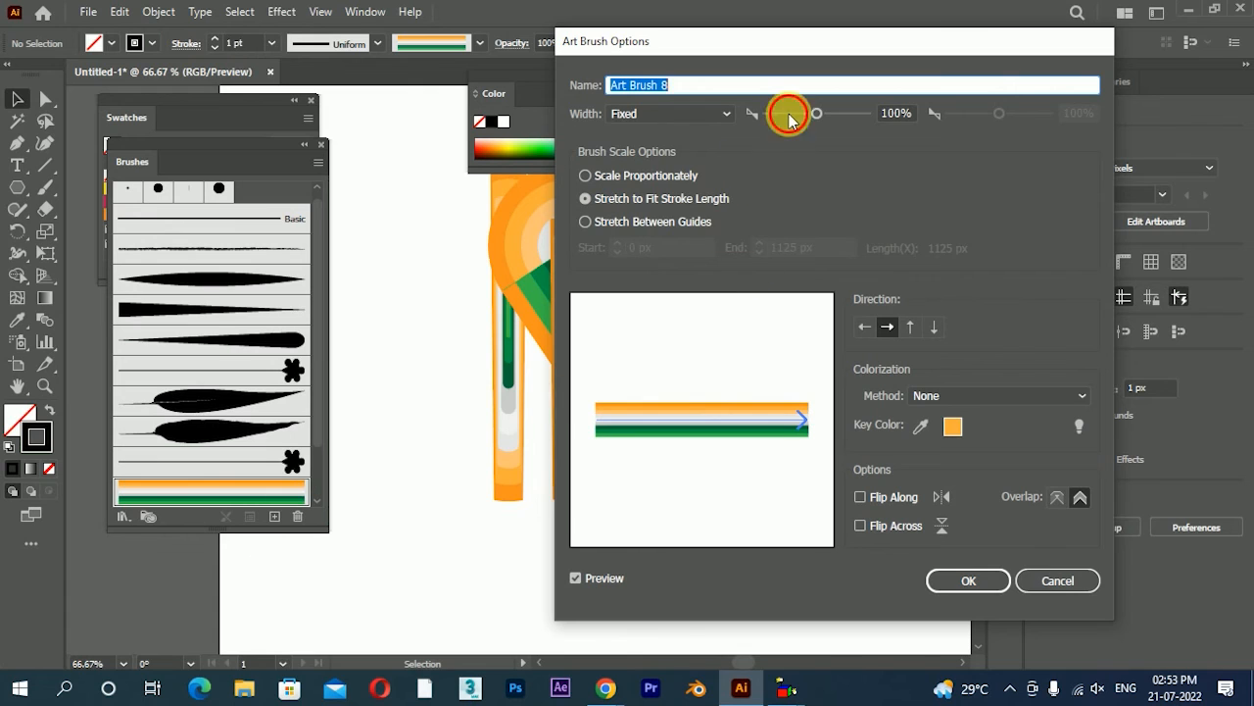
pyautogui.moveTo(789, 115); pyautogui.dragTo(772, 113)
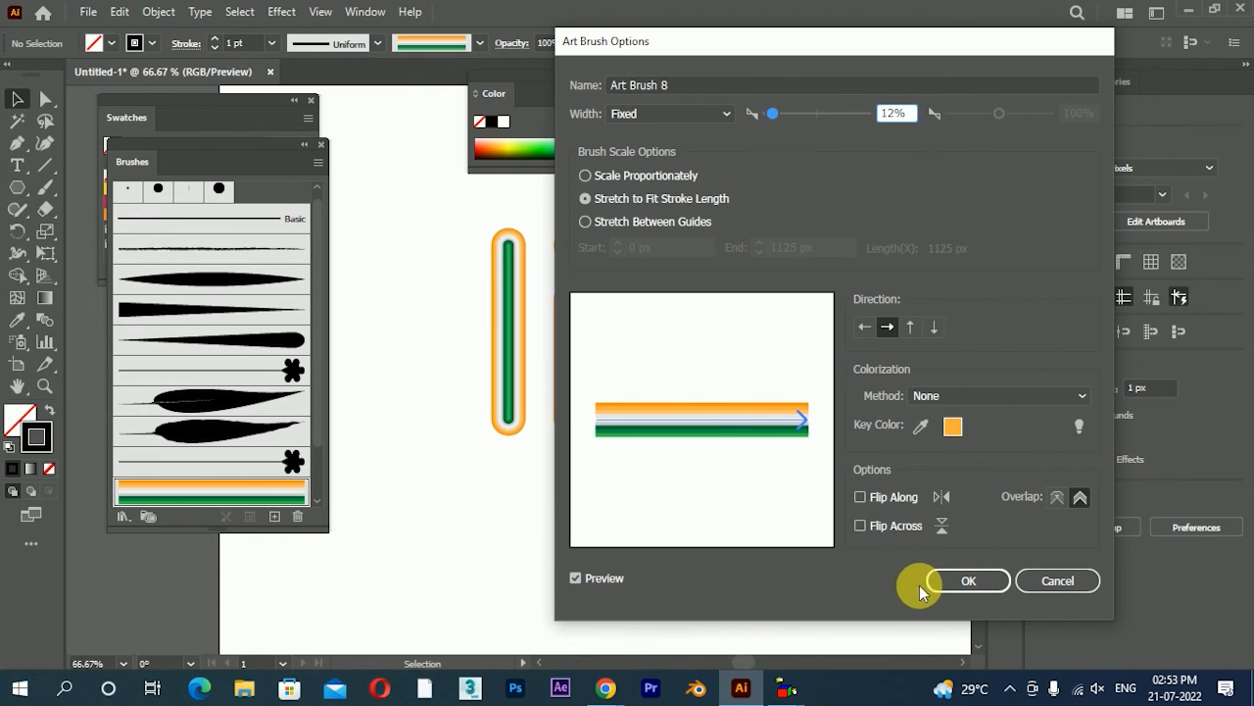
pyautogui.moveTo(814, 41)
pyautogui.mouseDown()
pyautogui.moveTo(1247, 181)
pyautogui.moveTo(1027, 41)
pyautogui.moveTo(961, 21)
pyautogui.mouseUp()
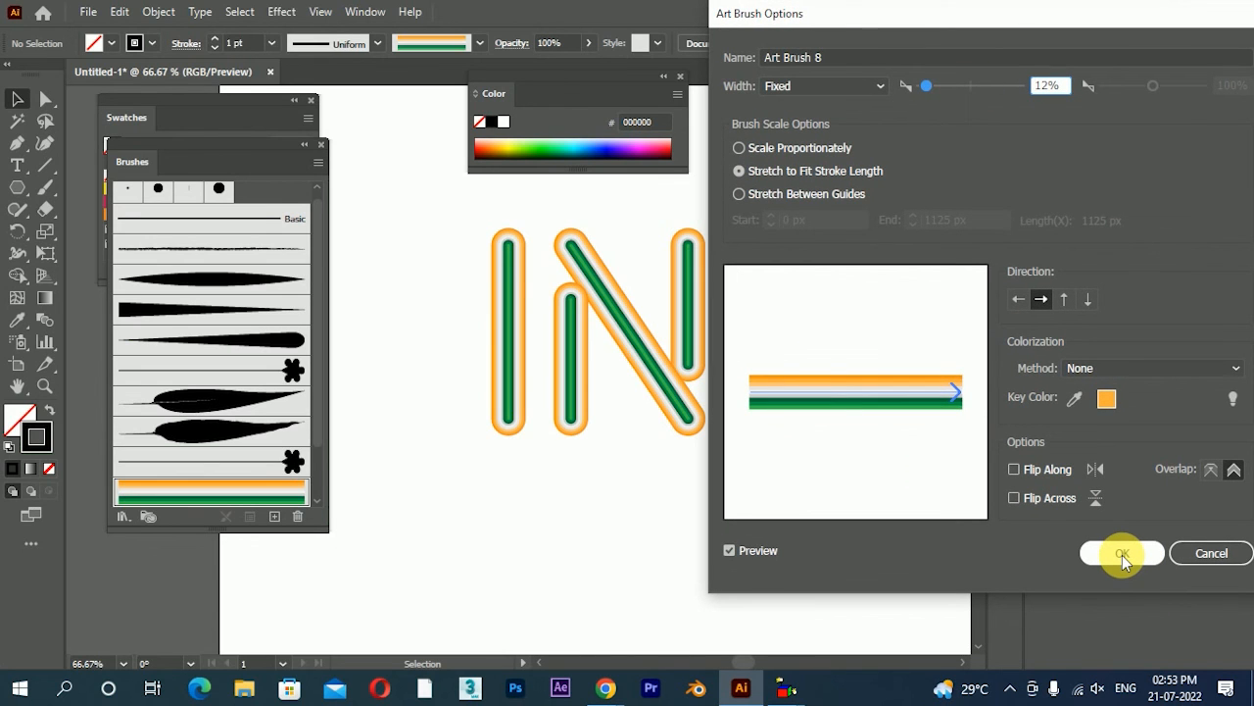
pyautogui.click(1123, 555)
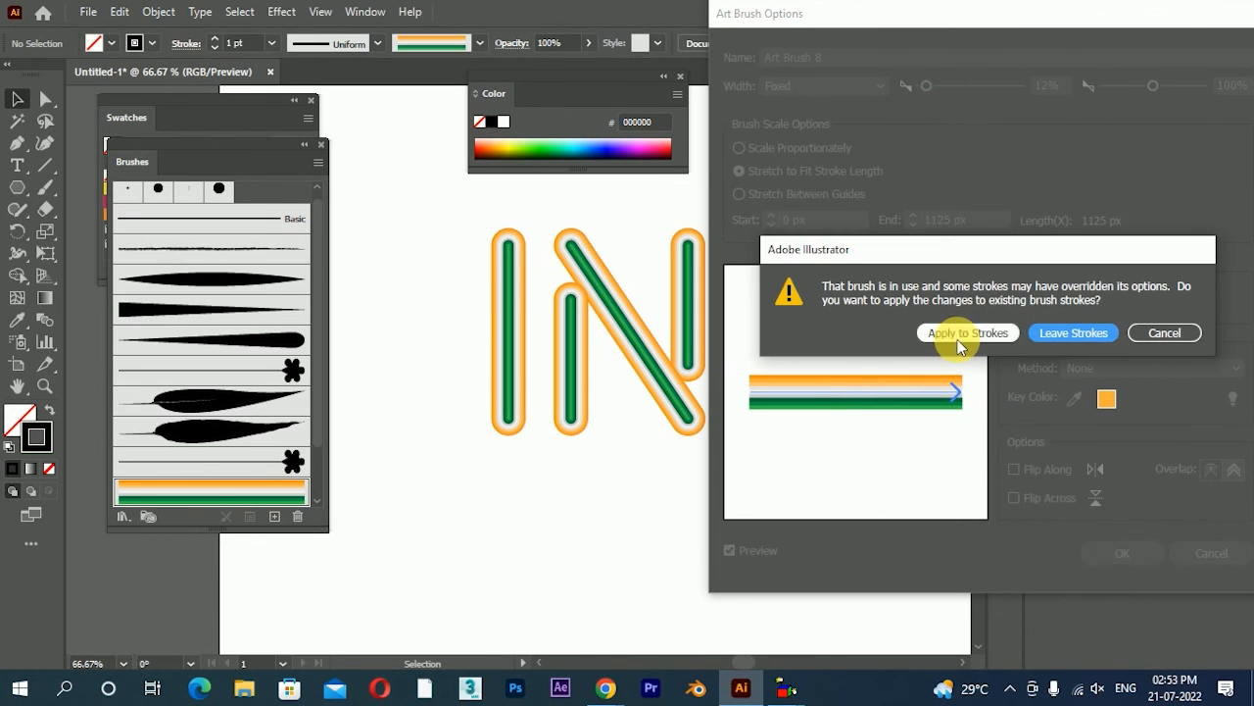
pyautogui.click(924, 333)
# Apply the striped art brush to the remaining letters D, I and A
pyautogui.scroll(-2, 686, 412)
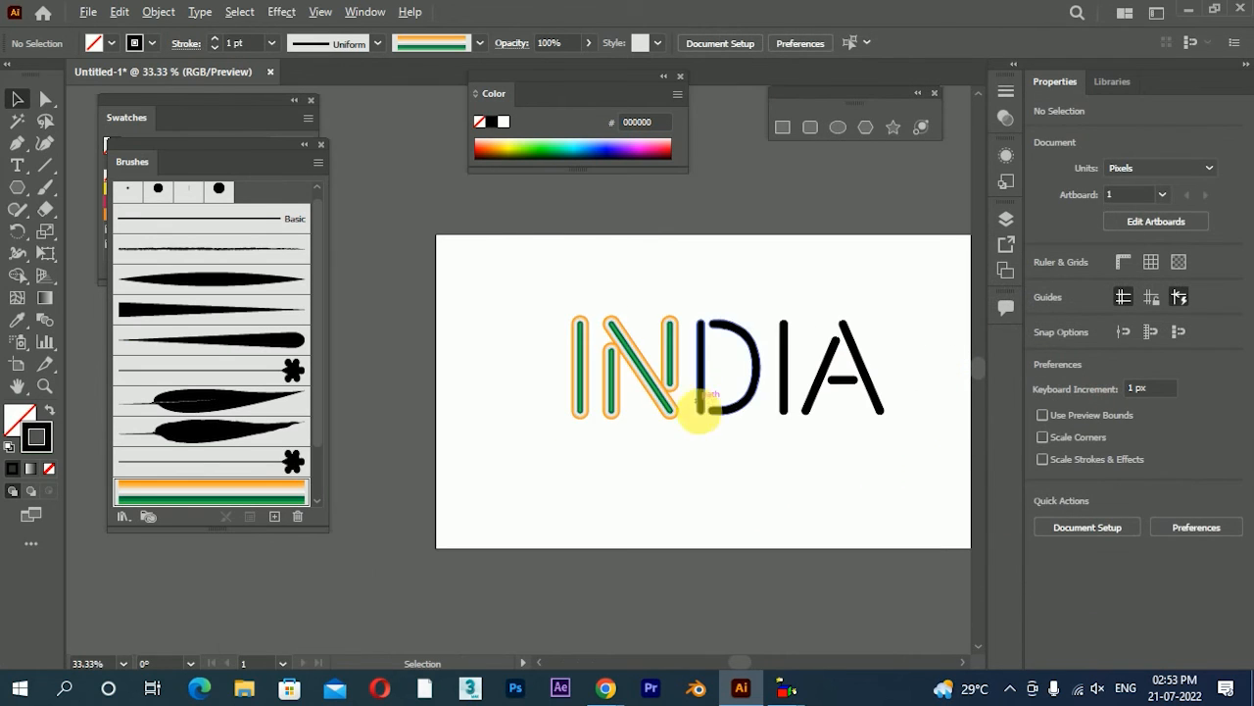
pyautogui.click(887, 345)
pyautogui.click(174, 490)
pyautogui.click(812, 406)
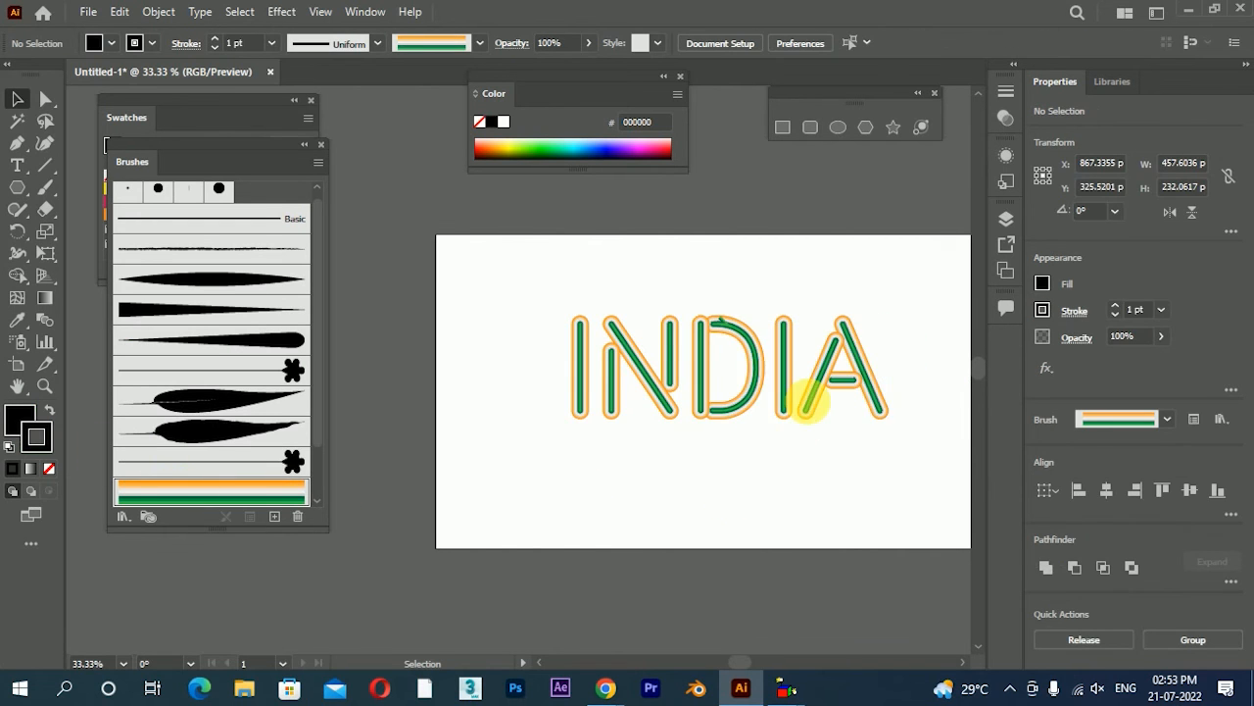
pyautogui.scroll(2, 812, 402)
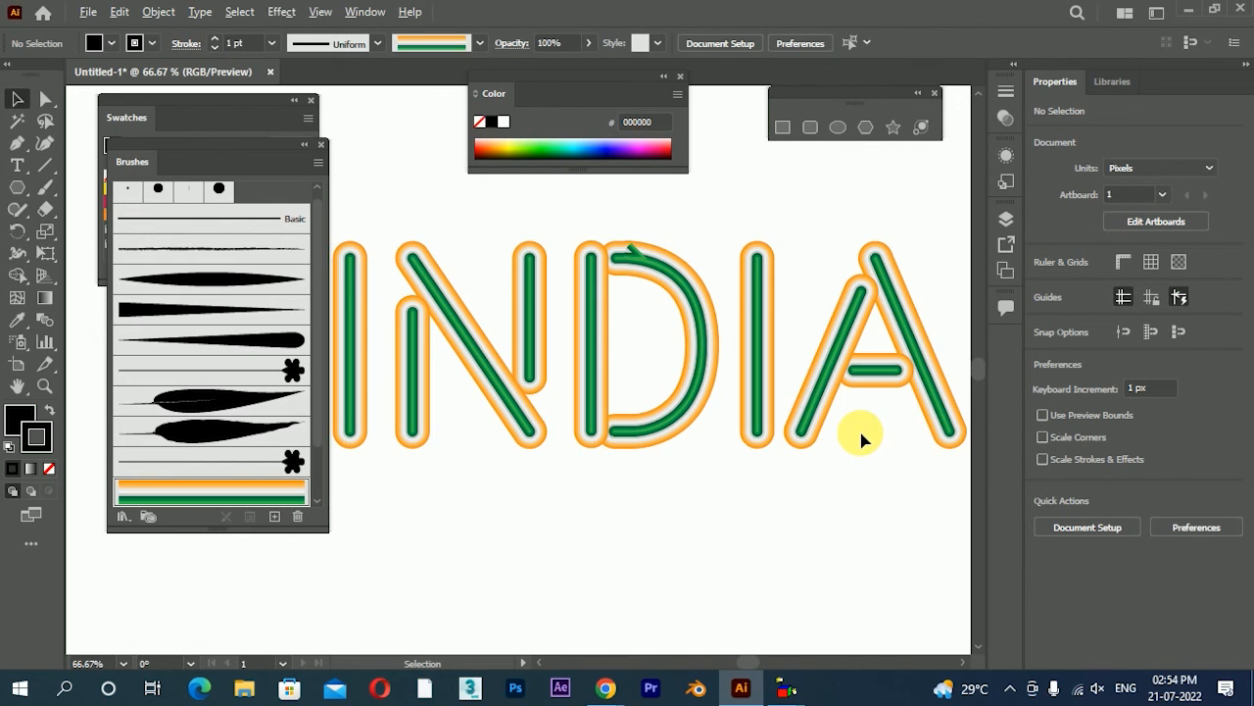
pyautogui.scroll(-2, 798, 377)
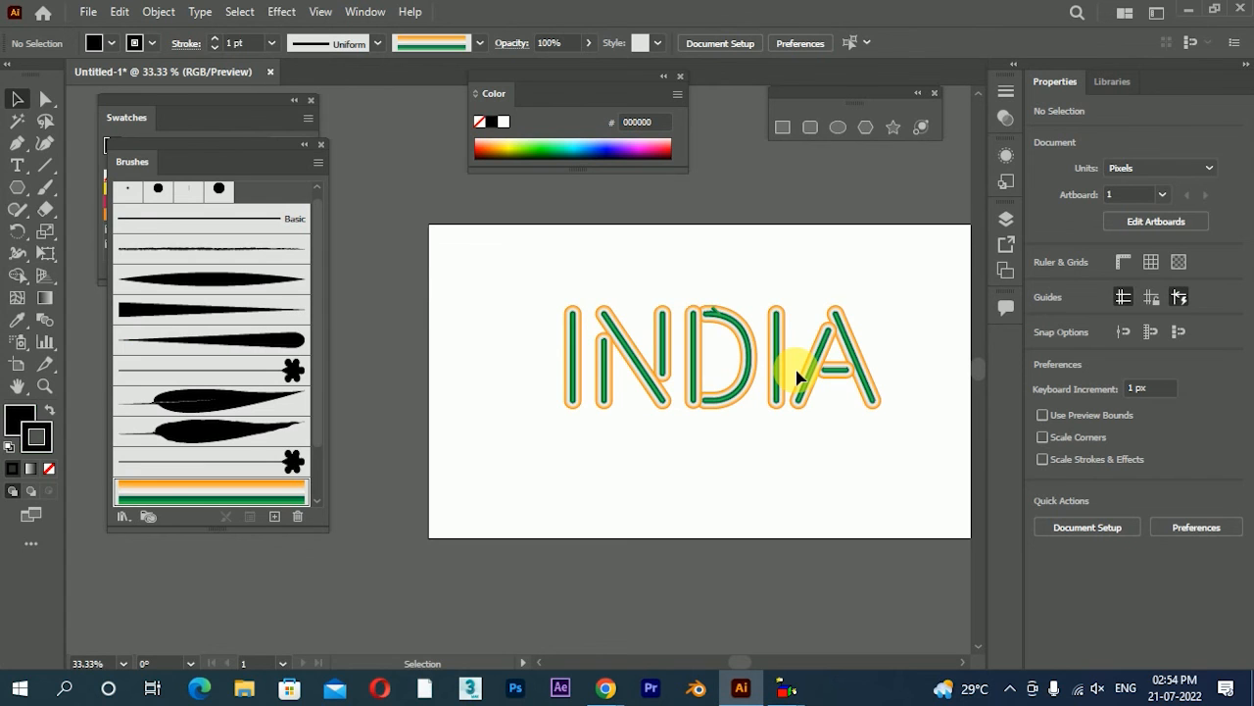
pyautogui.scroll(2, 798, 377)
pyautogui.scroll(-1, 756, 358)
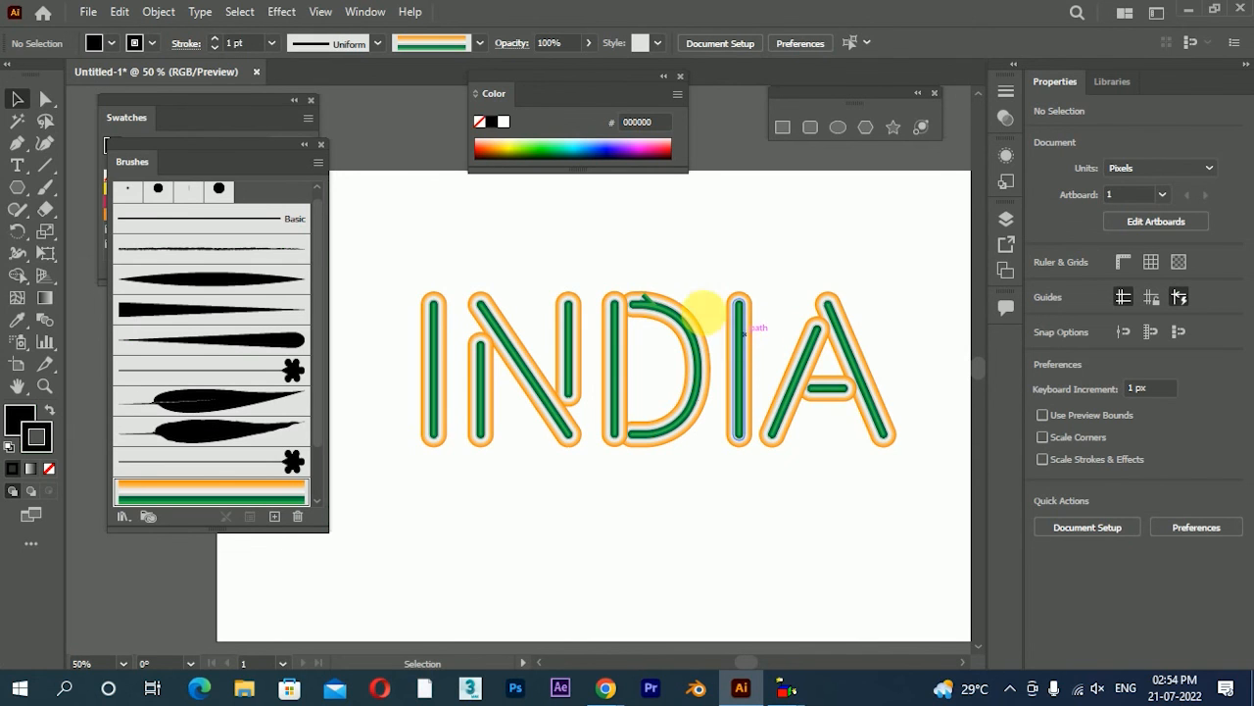
# Move the Brushes panel beside the lettering and save the document's brushes as a library named new set
pyautogui.moveTo(241, 164)
pyautogui.mouseDown()
pyautogui.moveTo(403, 171)
pyautogui.moveTo(887, 78)
pyautogui.moveTo(876, 84)
pyautogui.mouseUp()
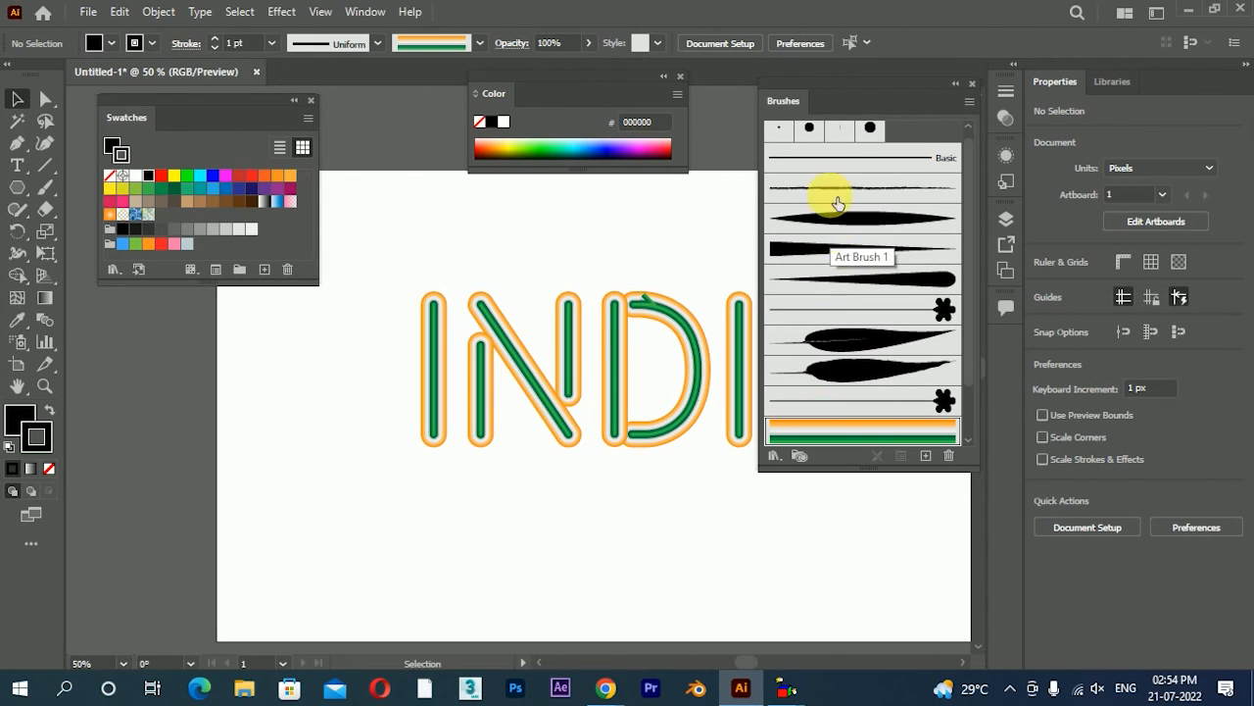
pyautogui.click(775, 455)
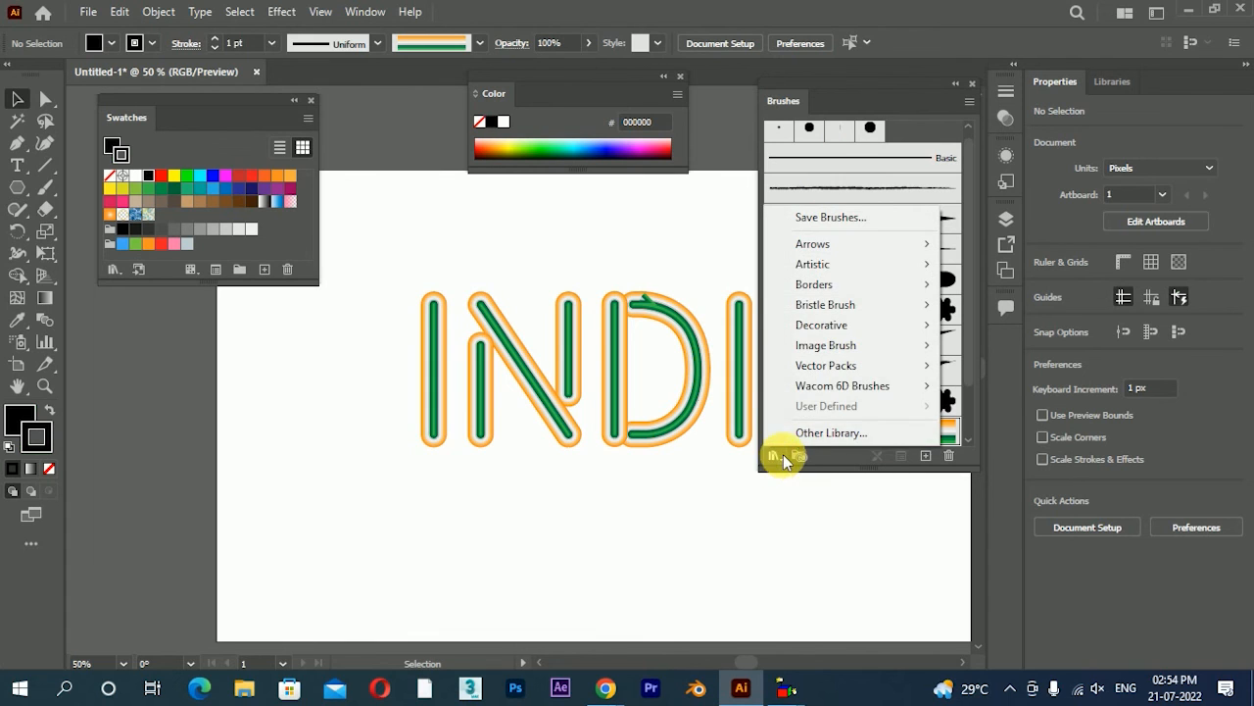
pyautogui.click(826, 220)
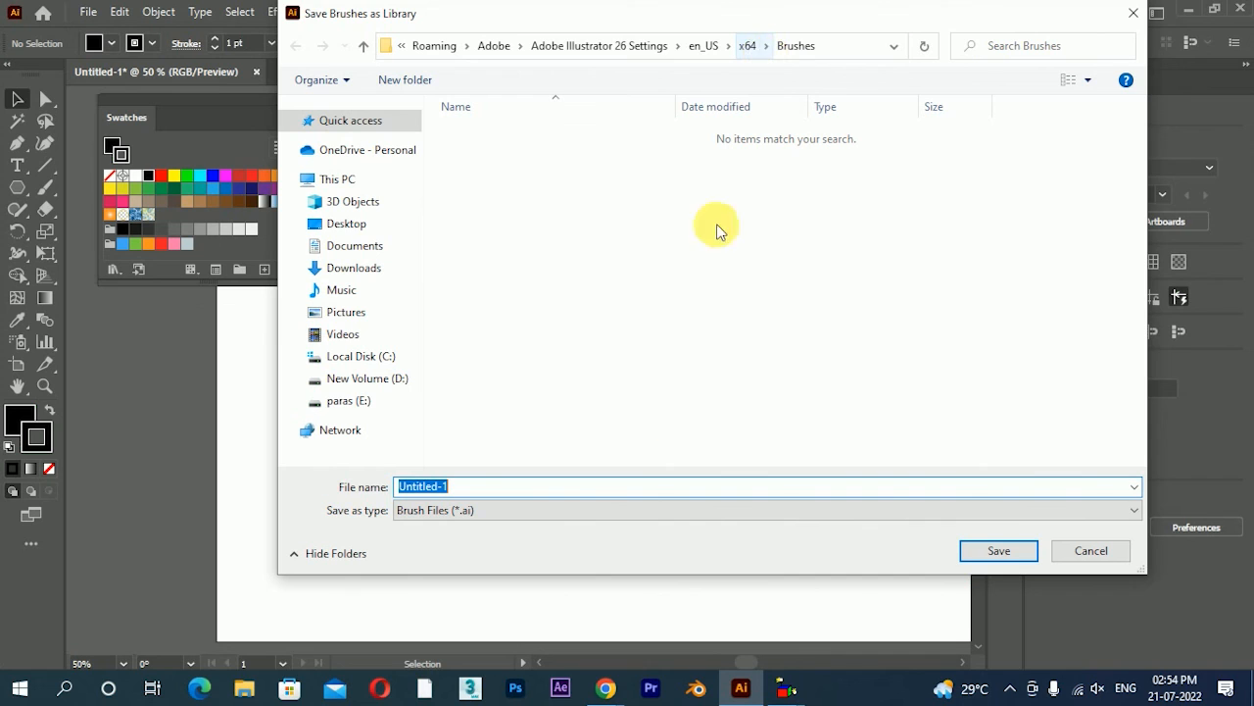
pyautogui.write('n')
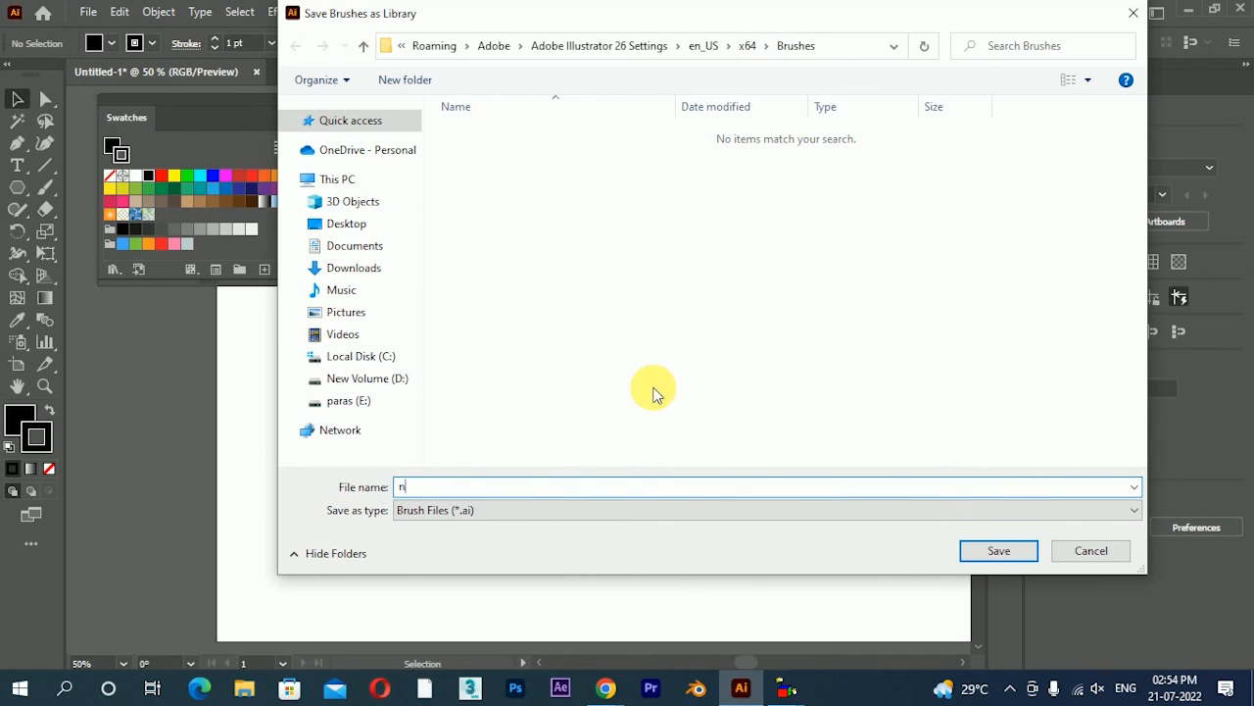
pyautogui.write('ew set')
pyautogui.click(1019, 551)
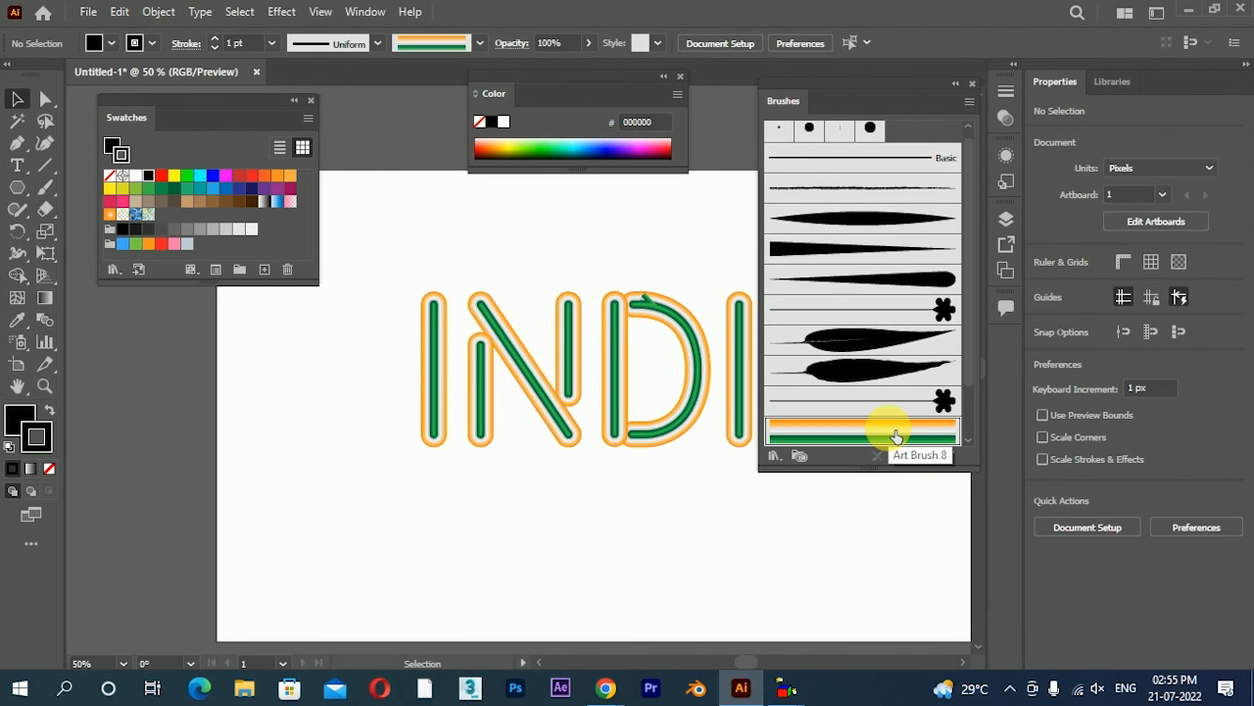
# Close the Untitled-1 document without saving its changes
pyautogui.click(257, 72)
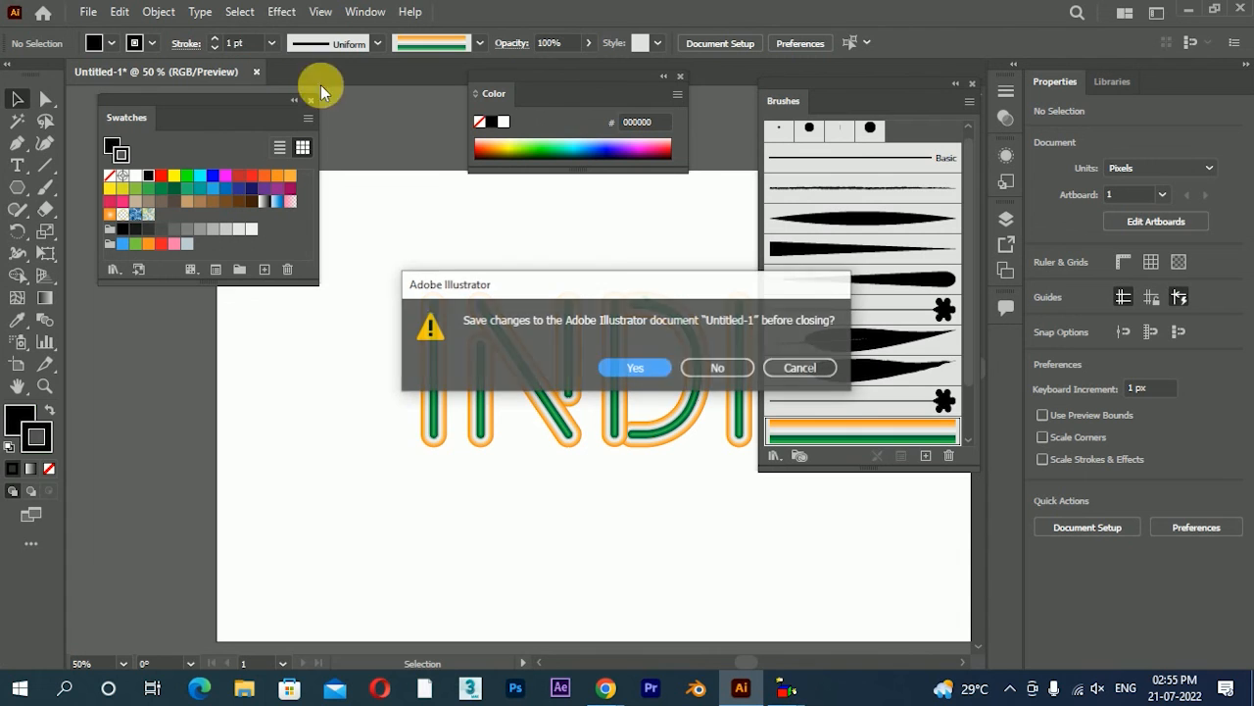
pyautogui.click(690, 367)
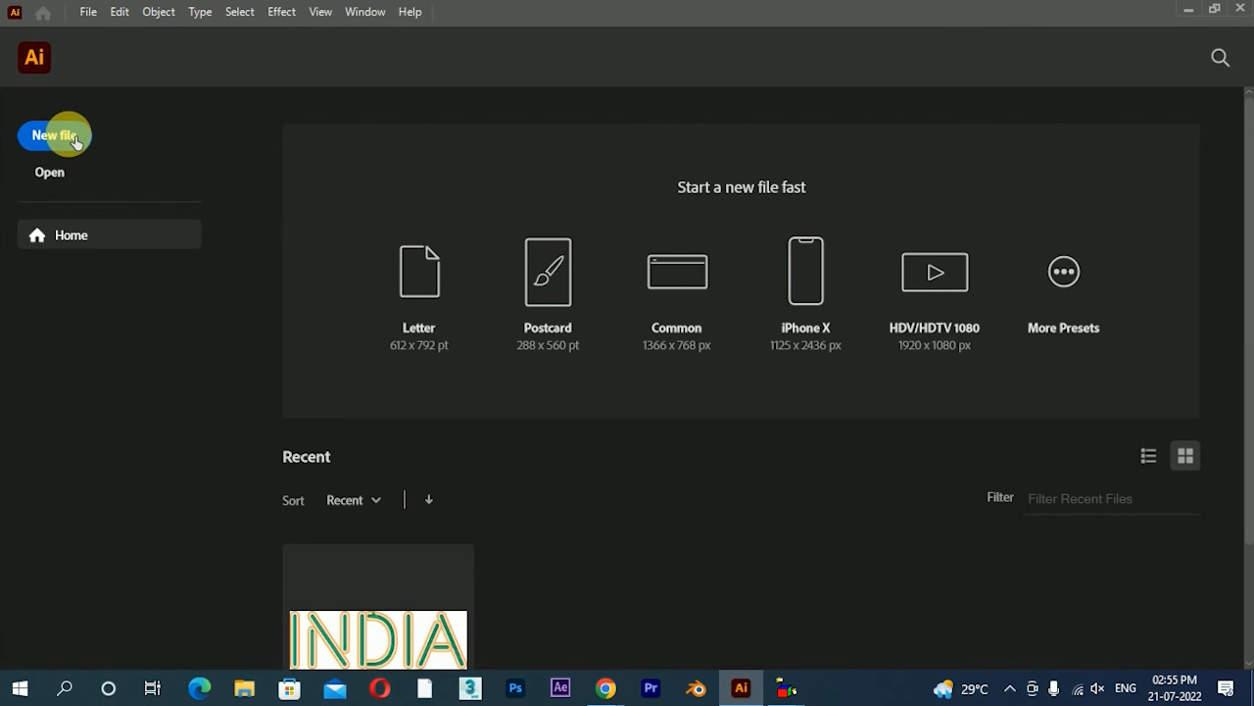
# Create a new blank document from the Common 1366 x 768 px preset, with its whole artboard in view
pyautogui.click(76, 142)
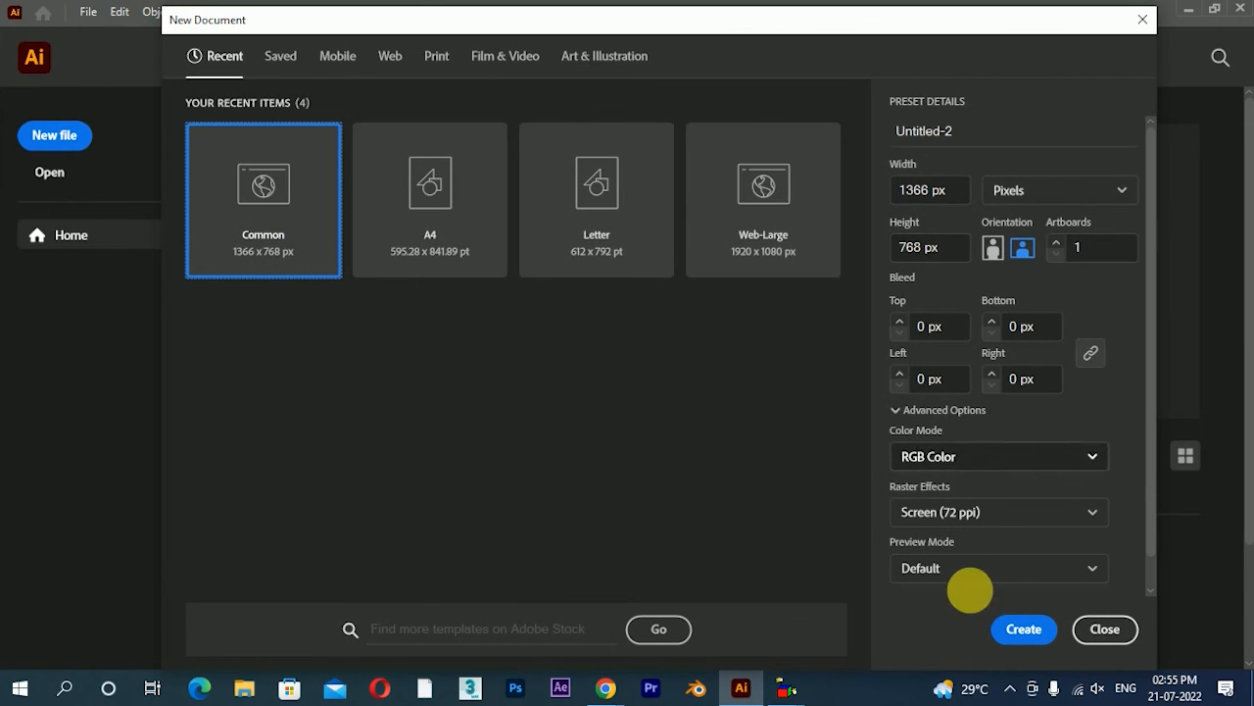
pyautogui.press('Escape')
pyautogui.click(672, 313)
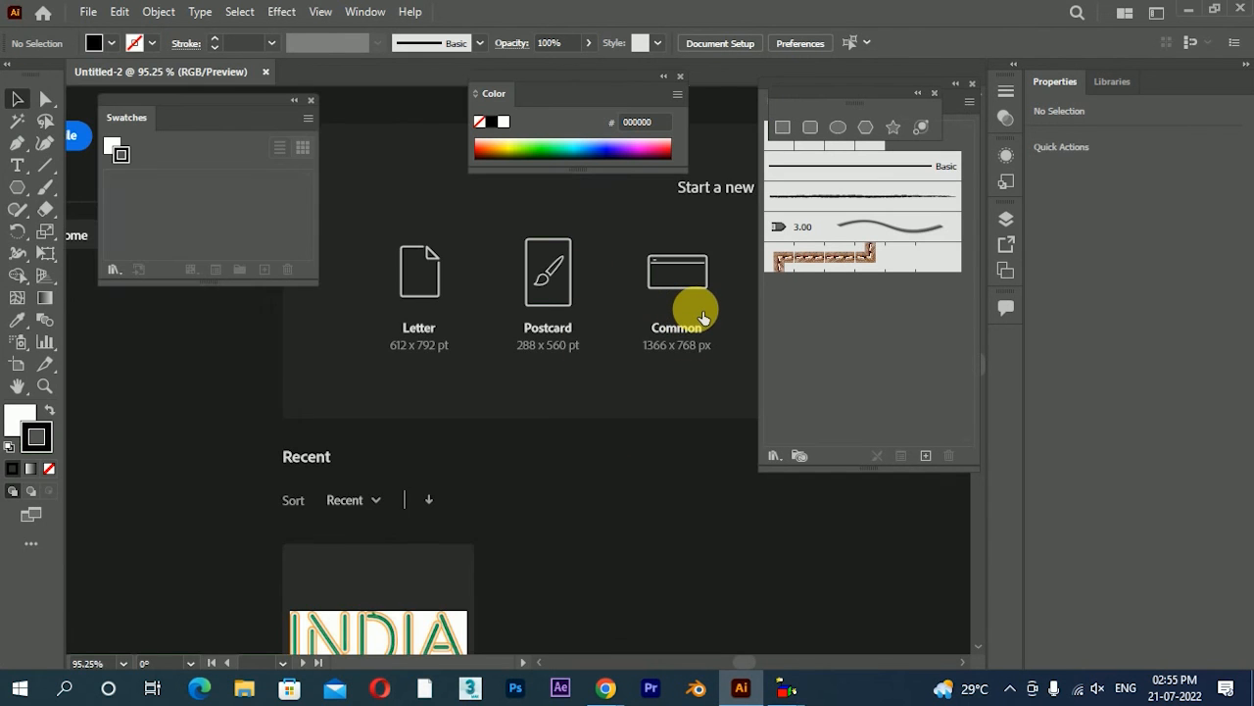
pyautogui.scroll(-2, 617, 318)
pyautogui.moveTo(546, 328); pyautogui.dragTo(540, 372)
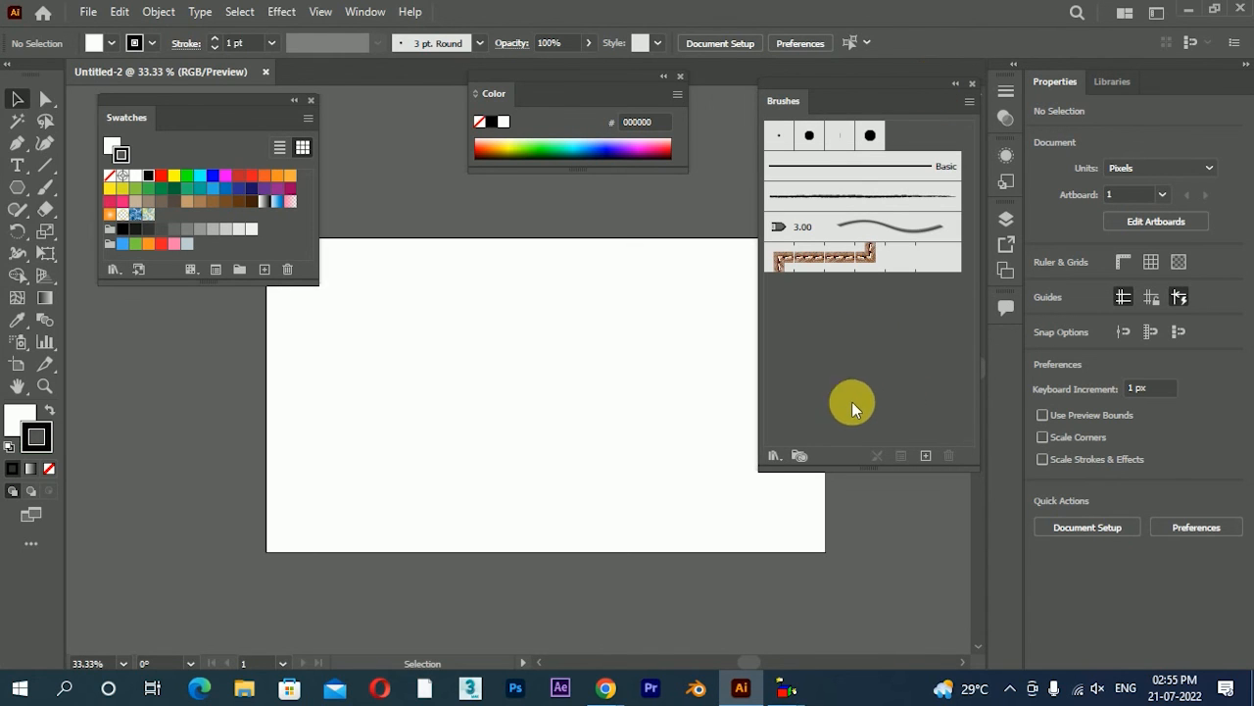
# Load the user-defined brush library new set, and move and enlarge its panel over the artboard to look through its brushes
pyautogui.click(777, 457)
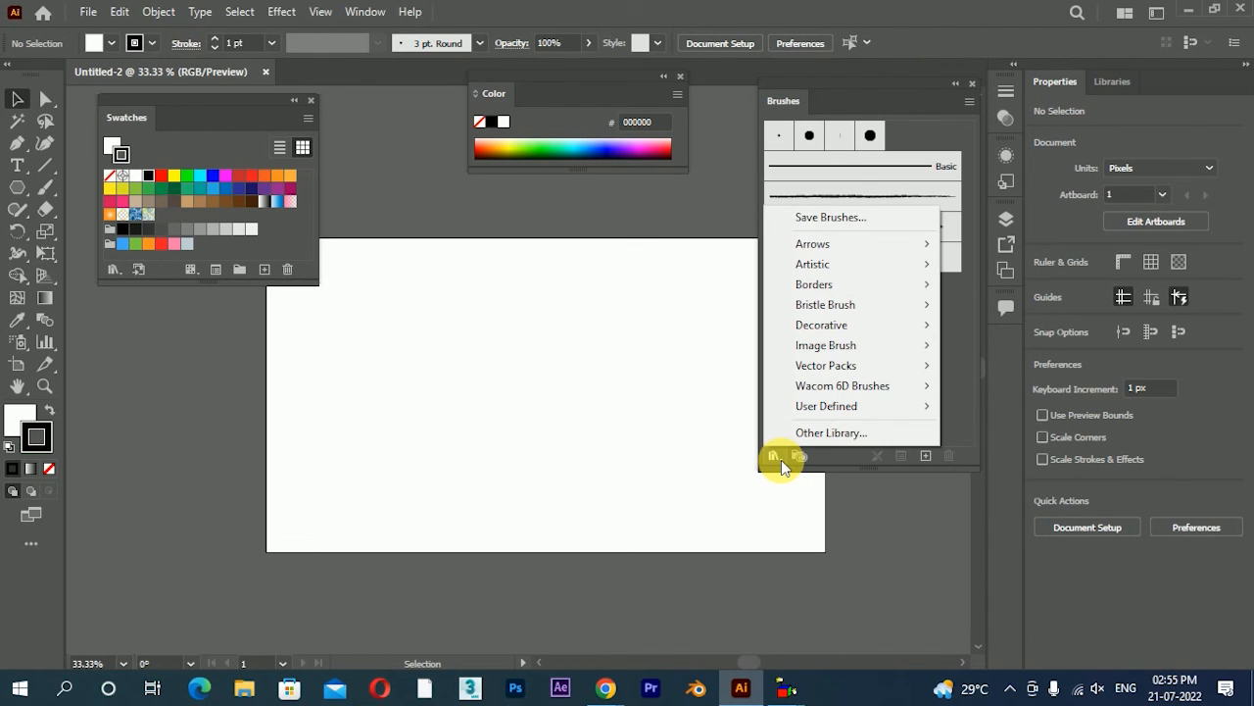
pyautogui.moveTo(807, 411)
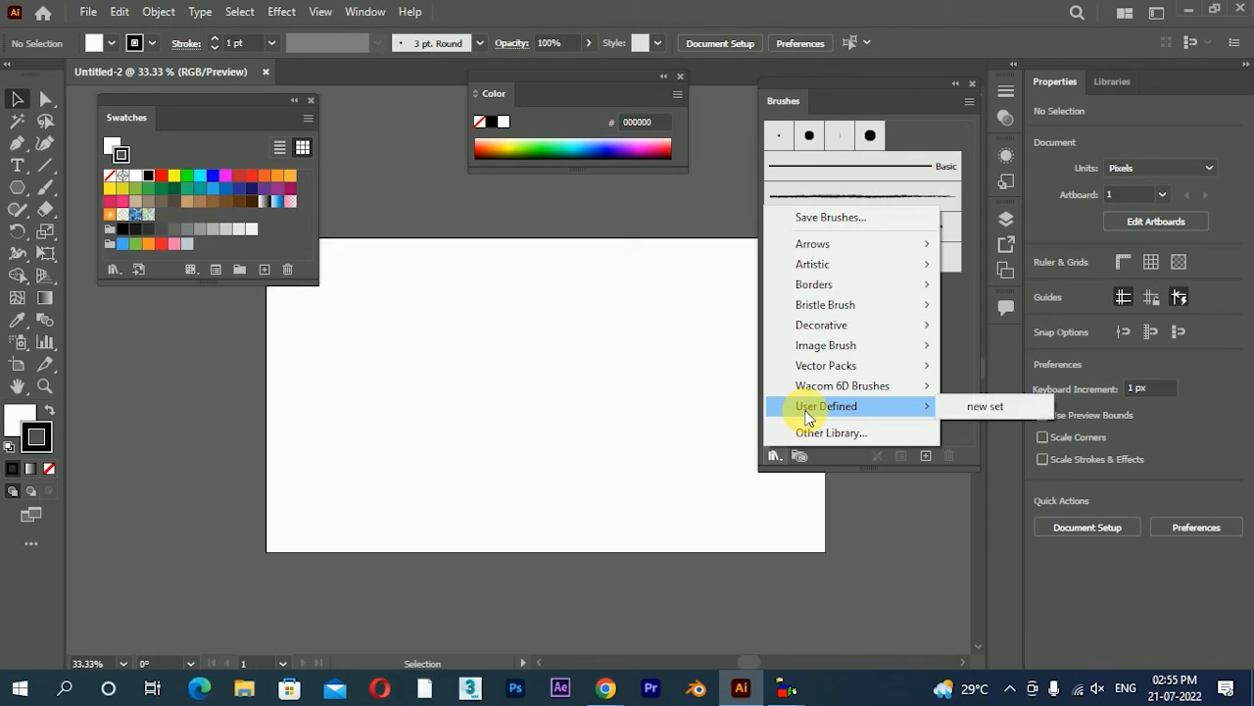
pyautogui.click(974, 409)
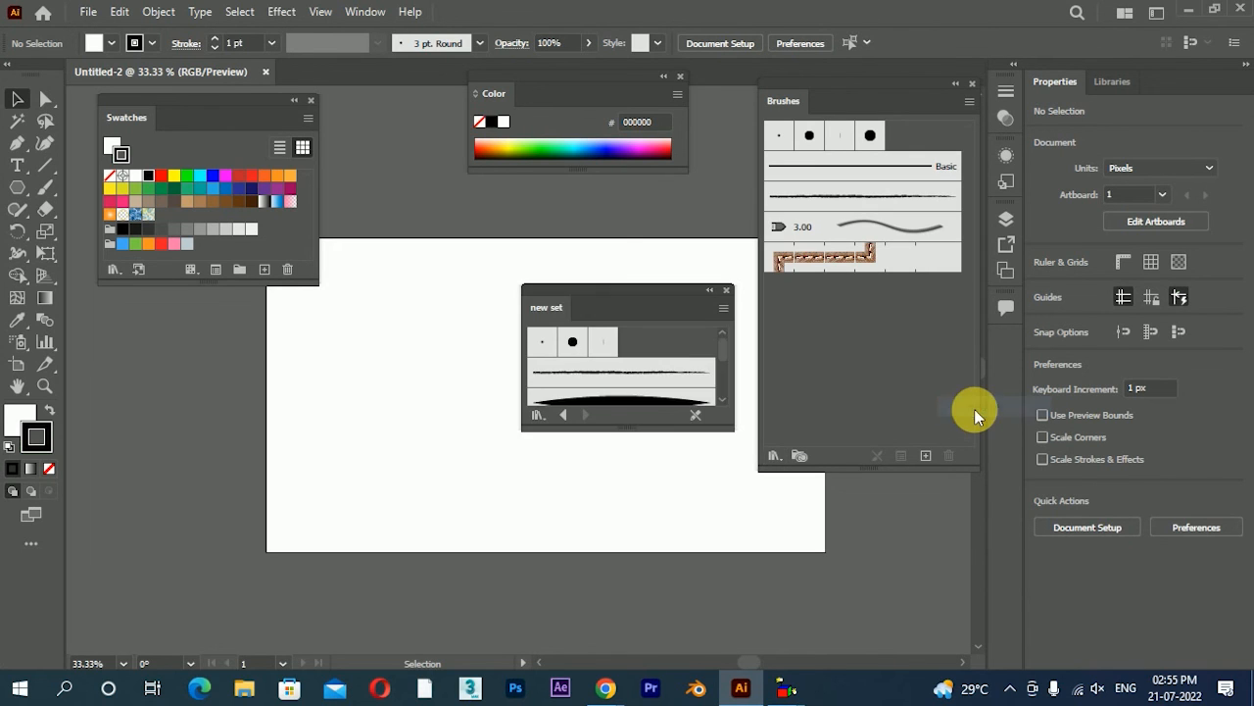
pyautogui.moveTo(650, 308); pyautogui.dragTo(359, 307)
pyautogui.moveTo(355, 435); pyautogui.dragTo(360, 609)
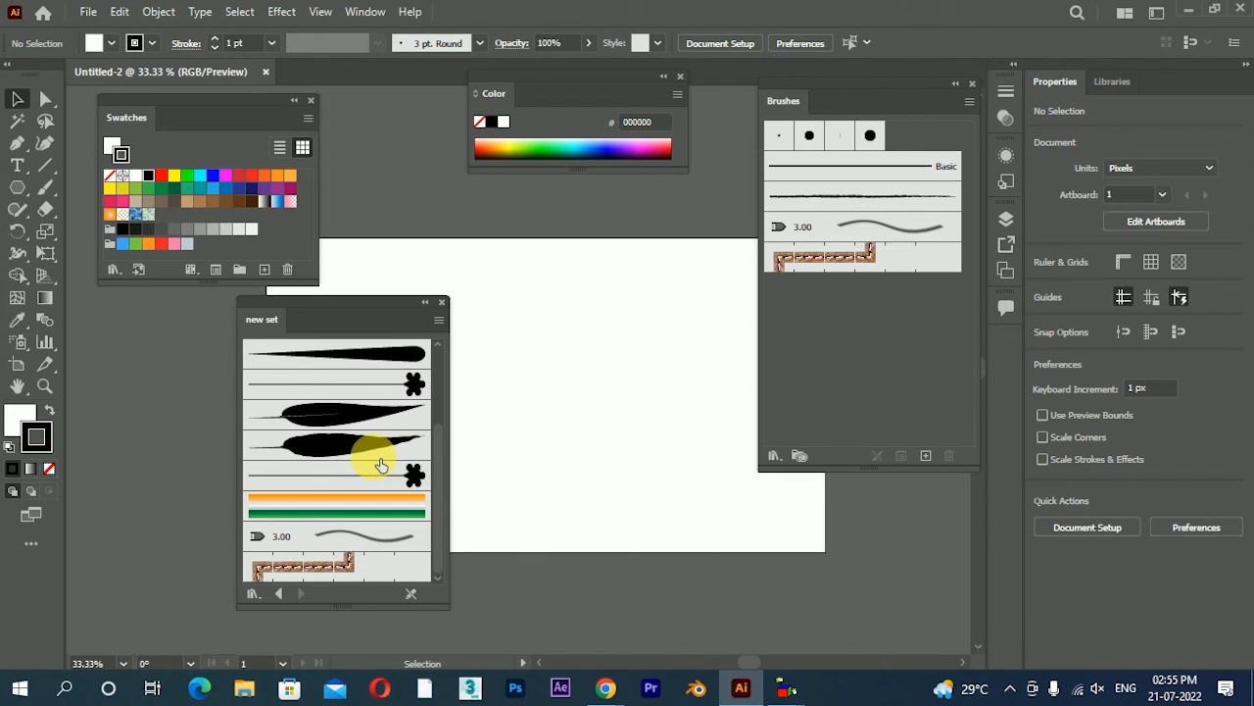
pyautogui.scroll(3, 358, 461)
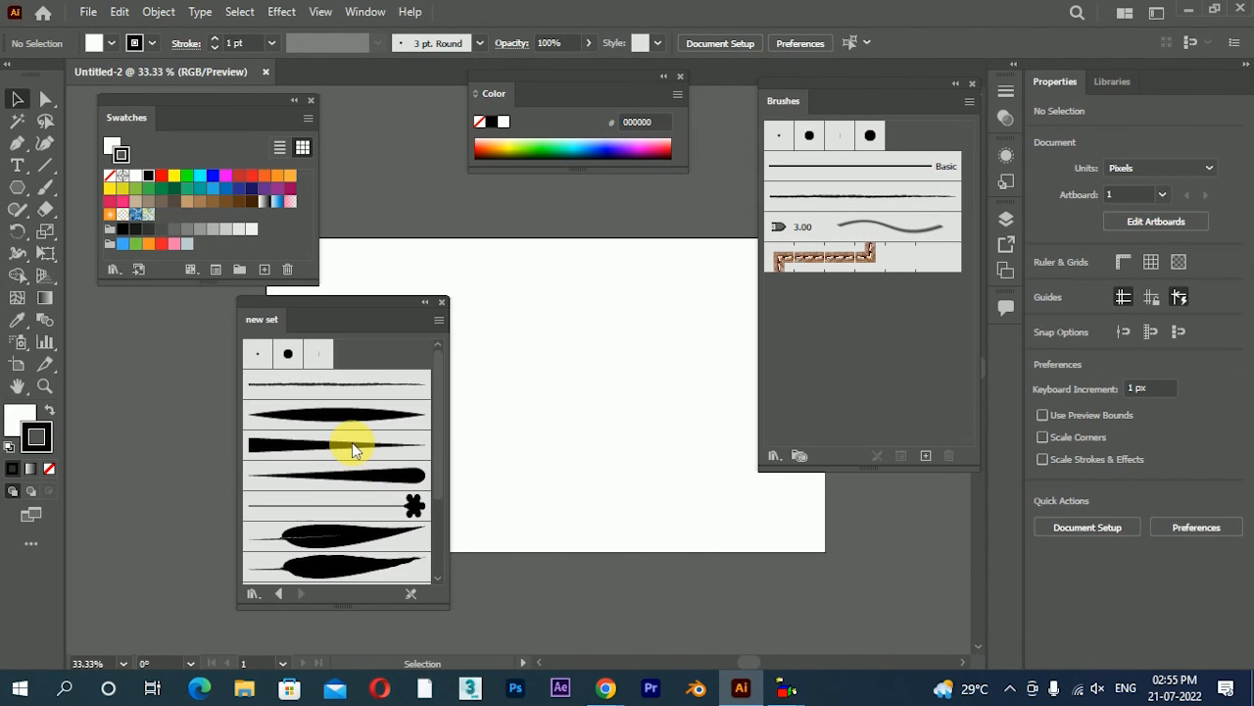